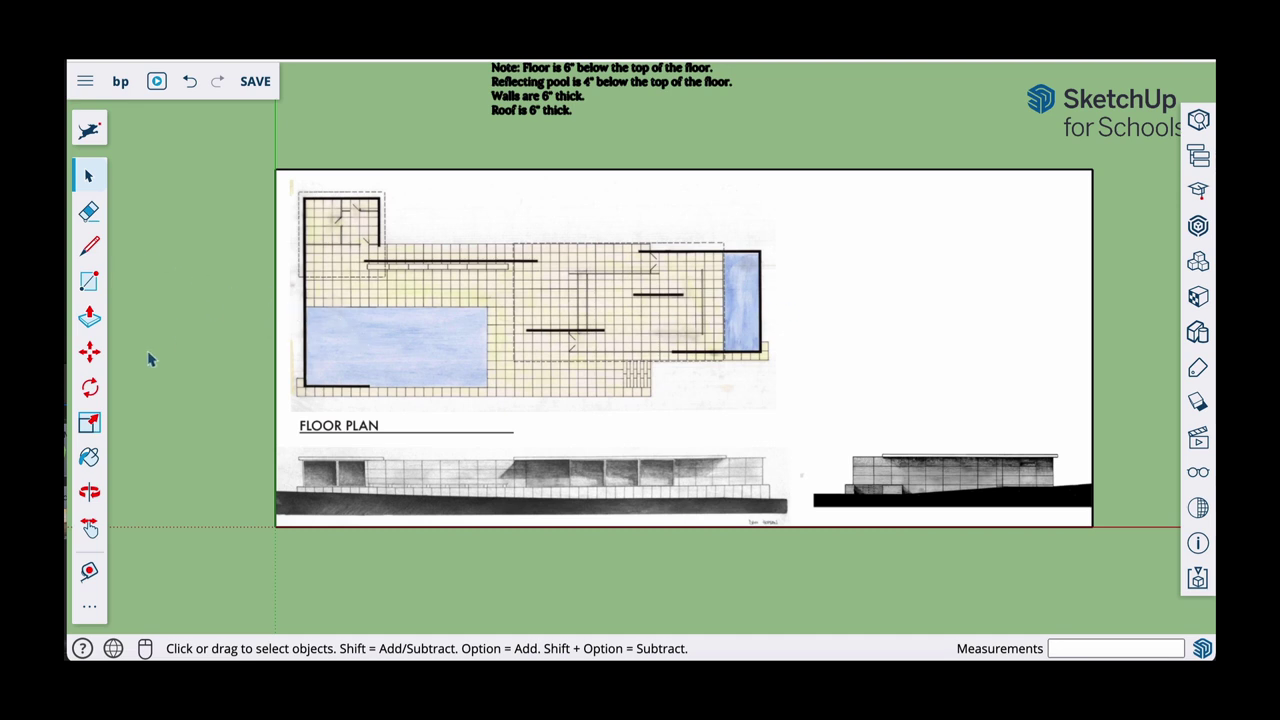
Draw a line about 38' 1 1/2" long tracing the large pool's upper edge, from the west wall to the pool's far corner
{"action": "left_click", "coordinate": [89, 247]}
{"action": "scroll", "coordinate": [305, 298], "scroll_direction": "up", "scroll_amount": 8}
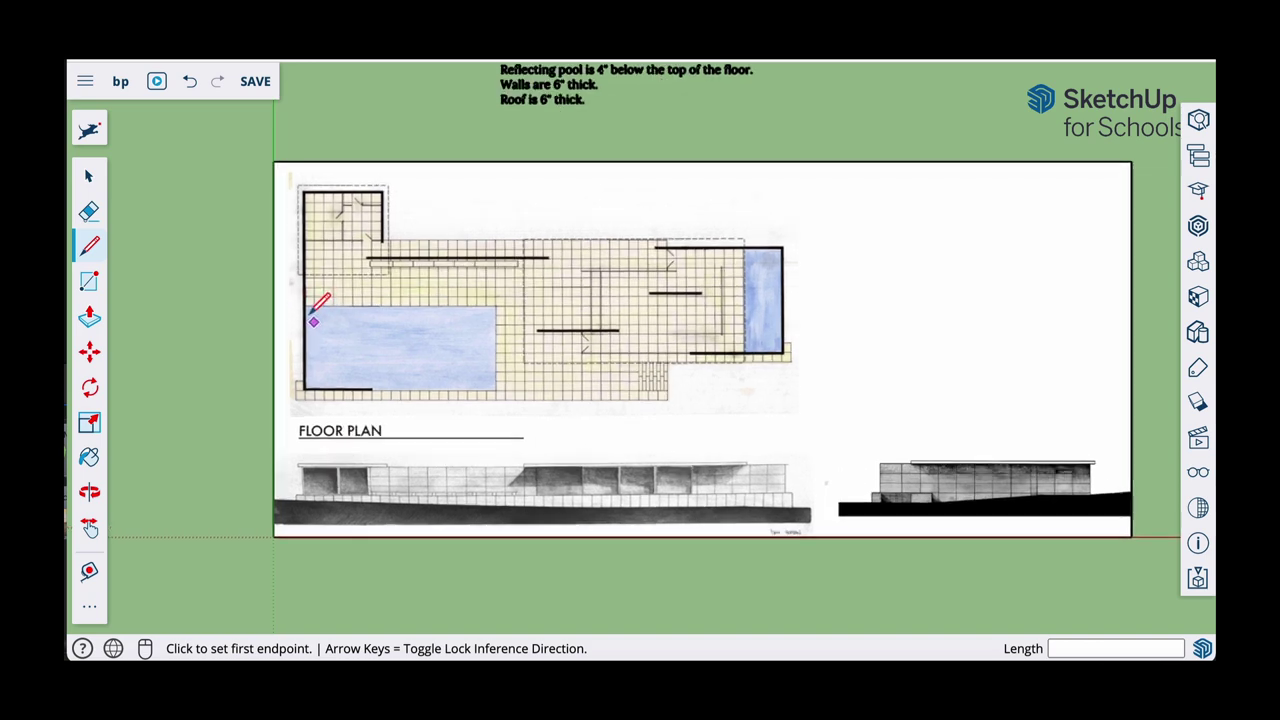
{"action": "scroll", "coordinate": [304, 292], "scroll_direction": "up", "scroll_amount": 2}
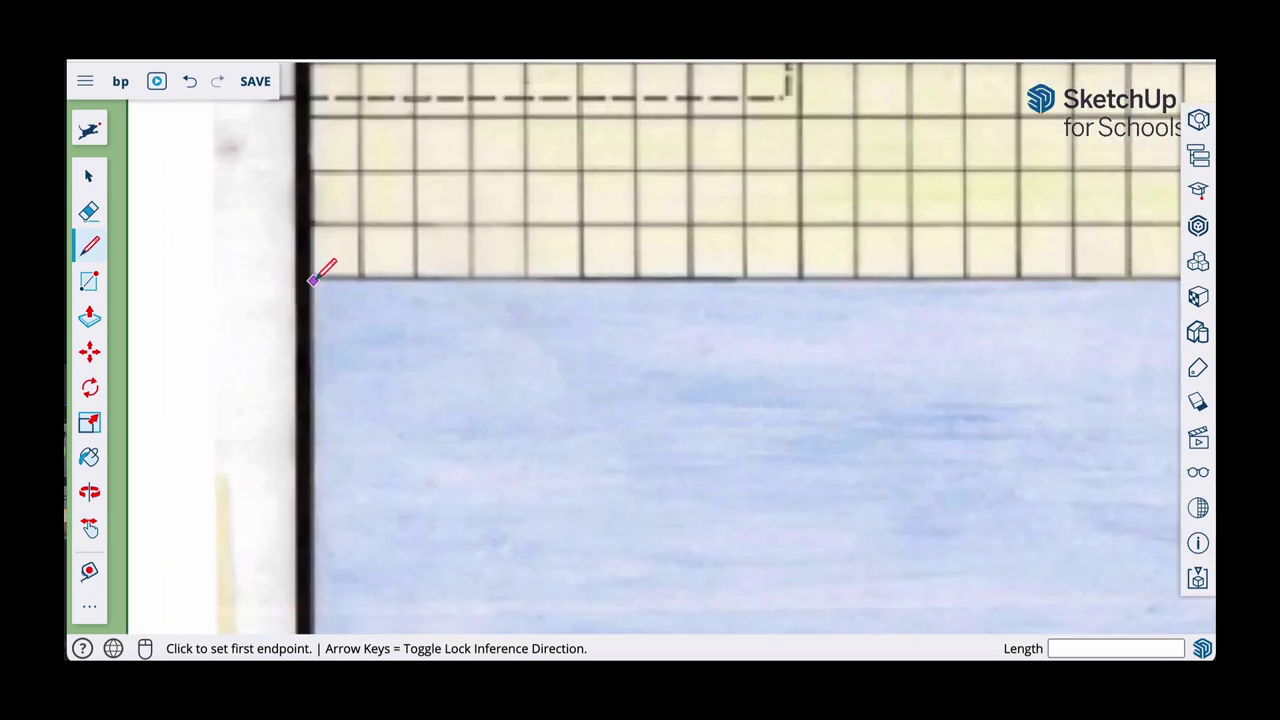
{"action": "left_click", "coordinate": [315, 278]}
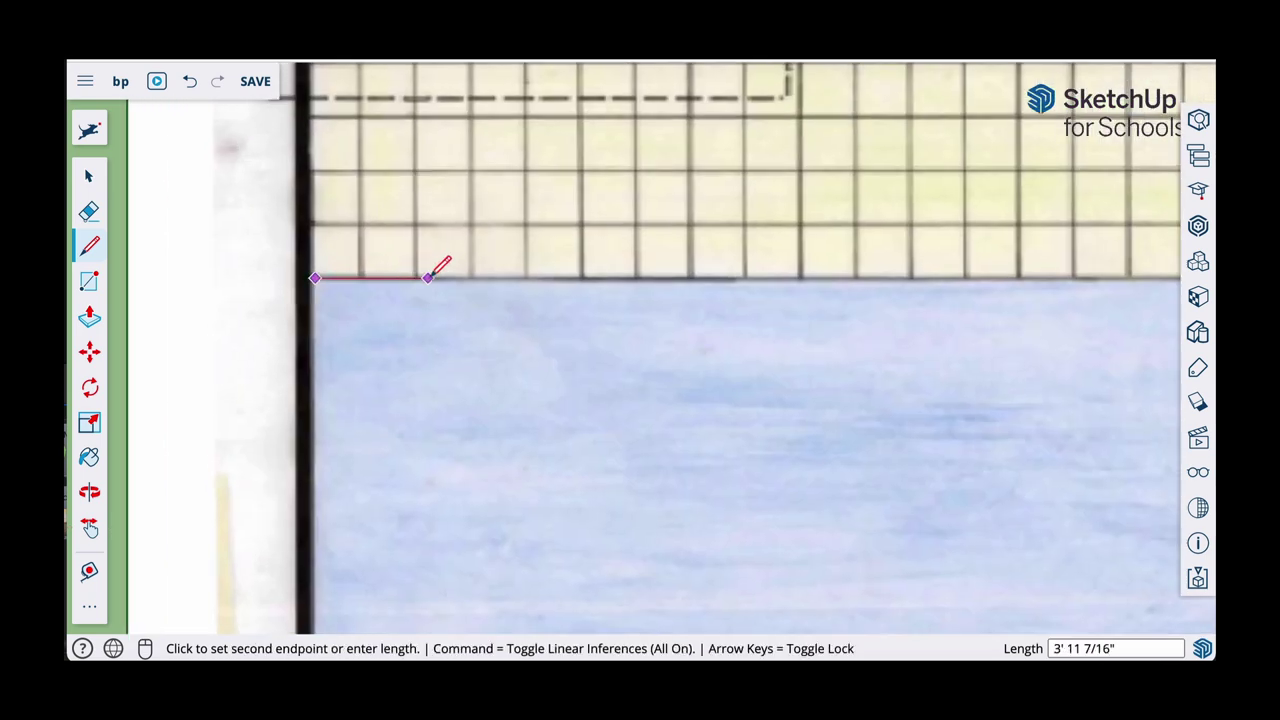
{"action": "scroll", "coordinate": [428, 278], "scroll_direction": "down", "scroll_amount": 6}
{"action": "middle_click_drag", "start_coordinate": [588, 288], "coordinate": [199, 280], "text": "shift"}
{"action": "scroll", "coordinate": [558, 270], "scroll_direction": "up", "scroll_amount": 5}
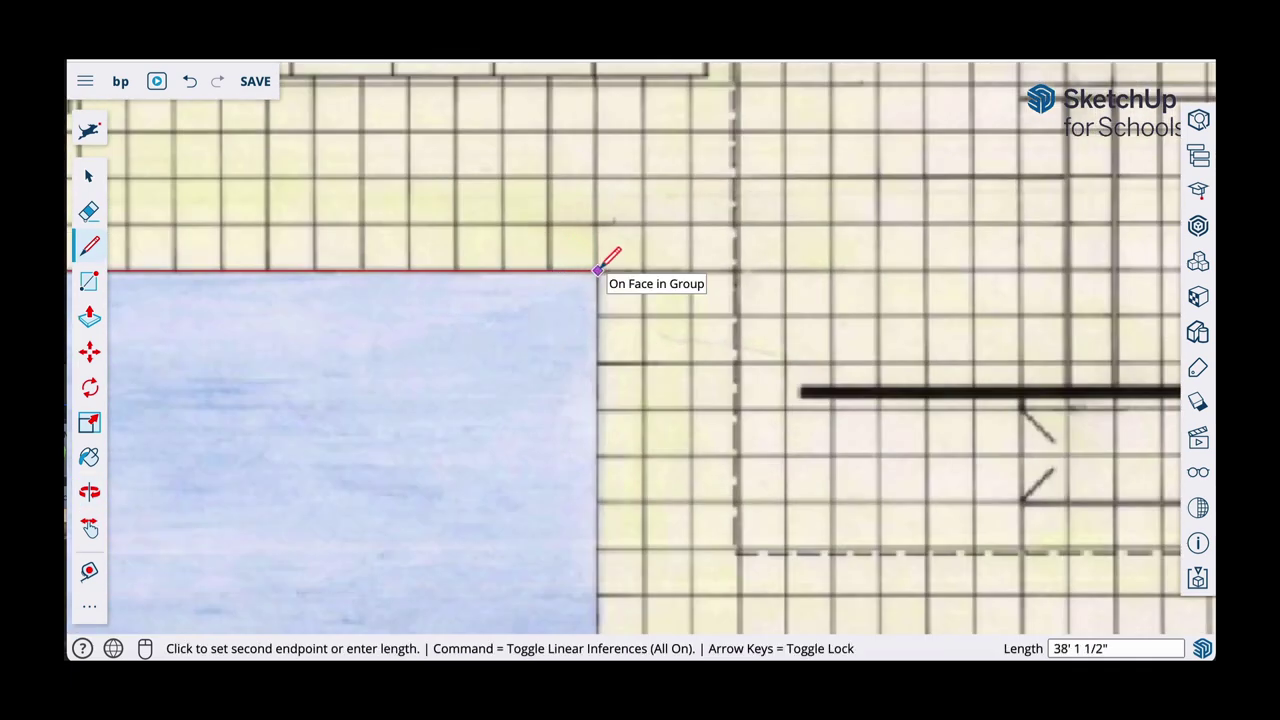
{"action": "left_click", "coordinate": [598, 268]}
Trace the large pool's east edge, its lower edge for about 24' 10", and the 6" end of the short wall
{"action": "scroll", "coordinate": [614, 380], "scroll_direction": "down", "scroll_amount": 3}
{"action": "middle_click_drag", "start_coordinate": [606, 486], "coordinate": [617, 377]}
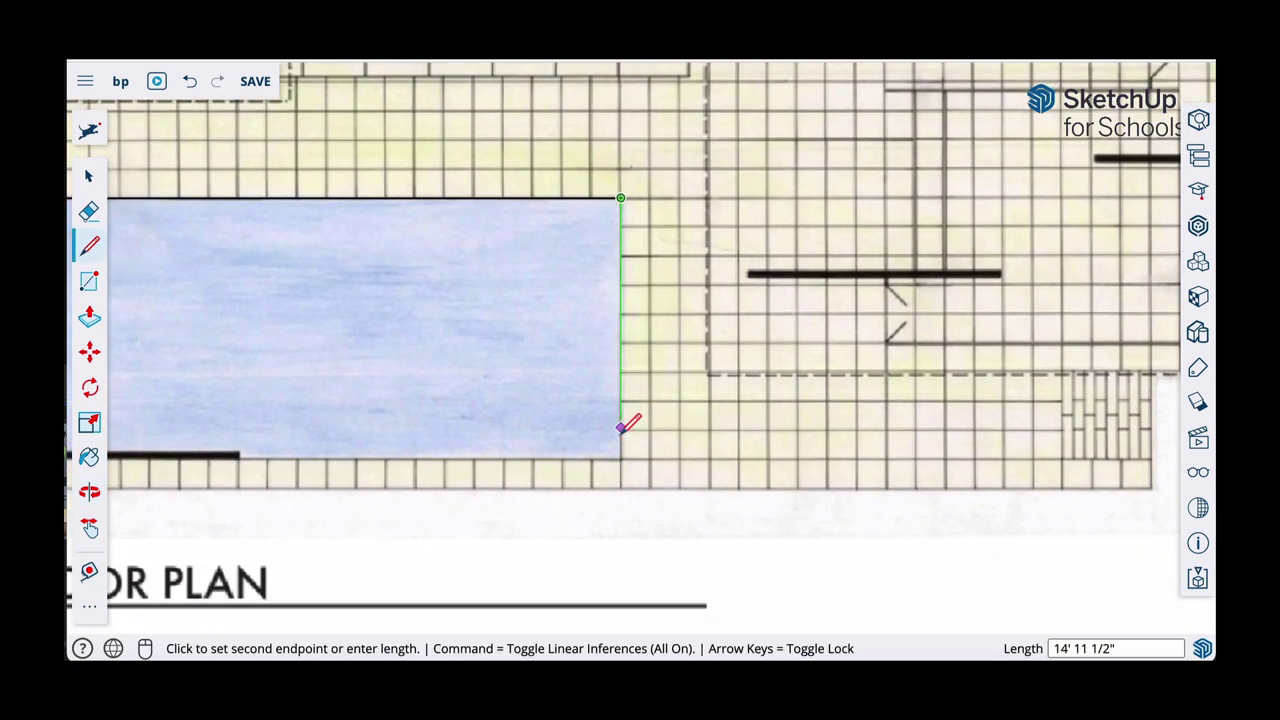
{"action": "left_click", "coordinate": [621, 455]}
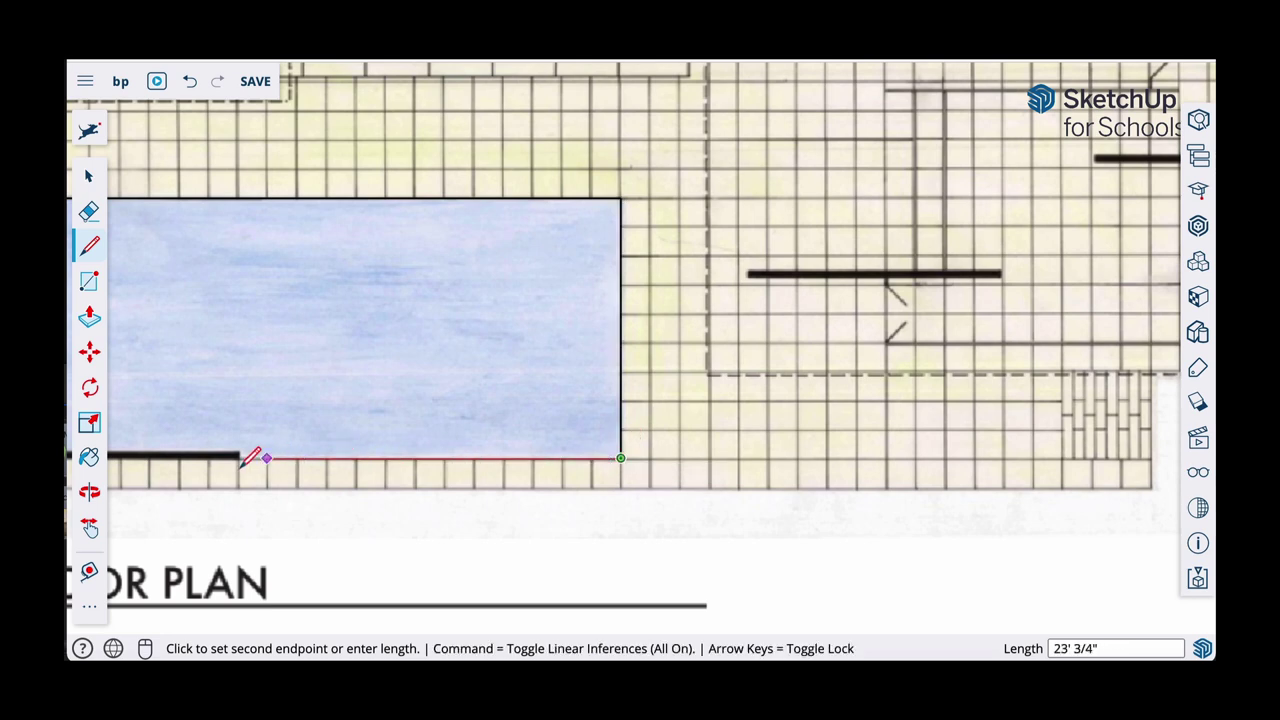
{"action": "scroll", "coordinate": [240, 452], "scroll_direction": "up", "scroll_amount": 3}
{"action": "scroll", "coordinate": [228, 453], "scroll_direction": "up", "scroll_amount": 3}
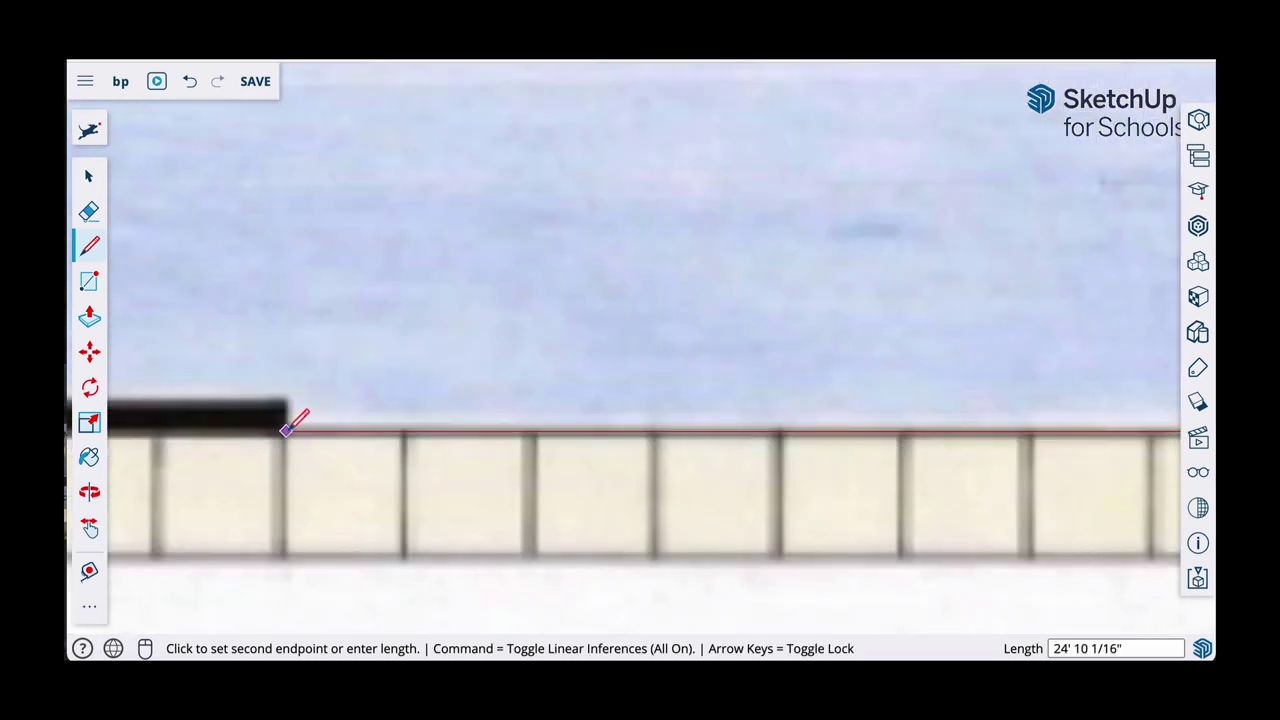
{"action": "left_click", "coordinate": [285, 430]}
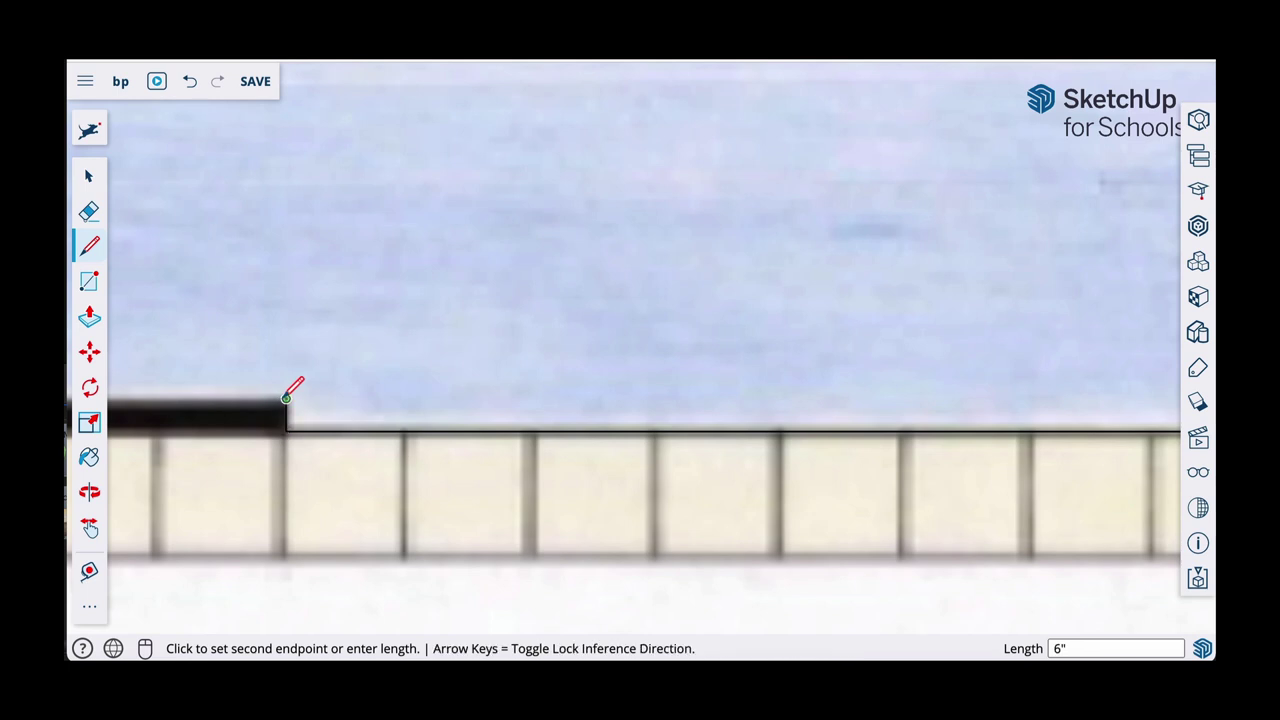
Close the large pool outline along the walls' inner faces, about 13' 3" along the short wall and 16' 5 1/2" along the west wall
{"action": "middle_click_drag", "start_coordinate": [229, 391], "coordinate": [909, 417]}
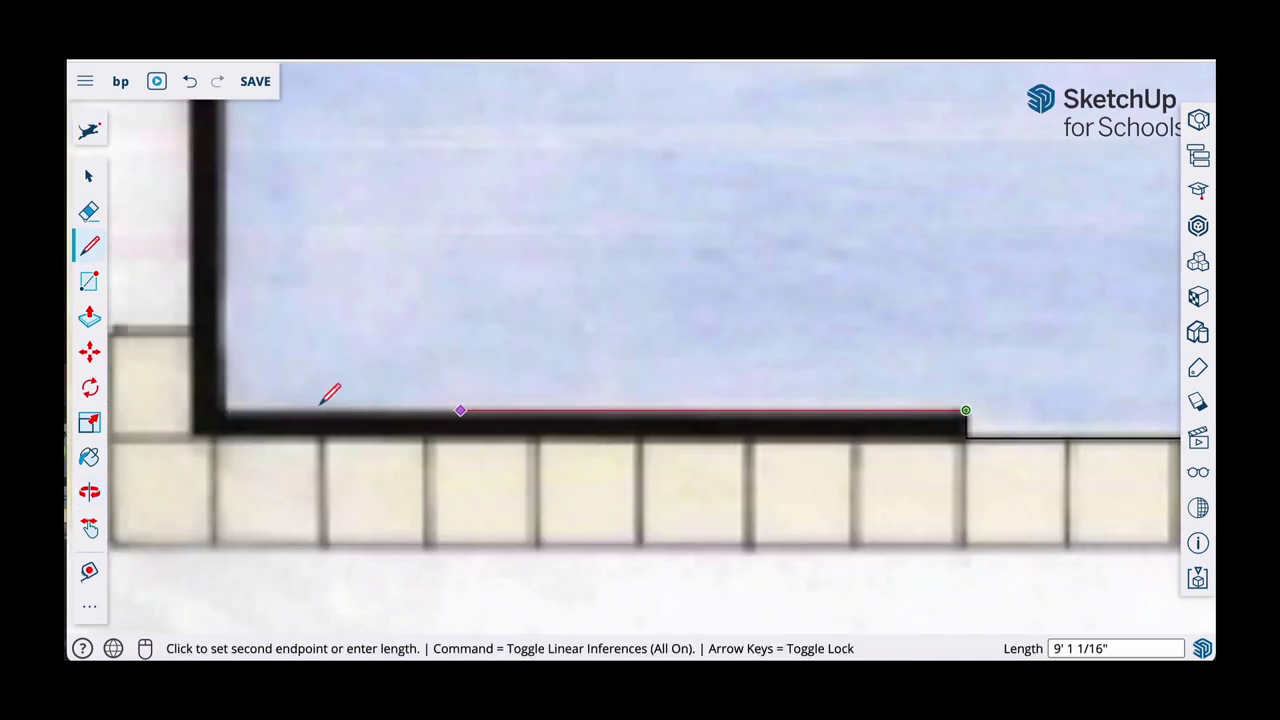
{"action": "scroll", "coordinate": [227, 409], "scroll_direction": "up", "scroll_amount": 2}
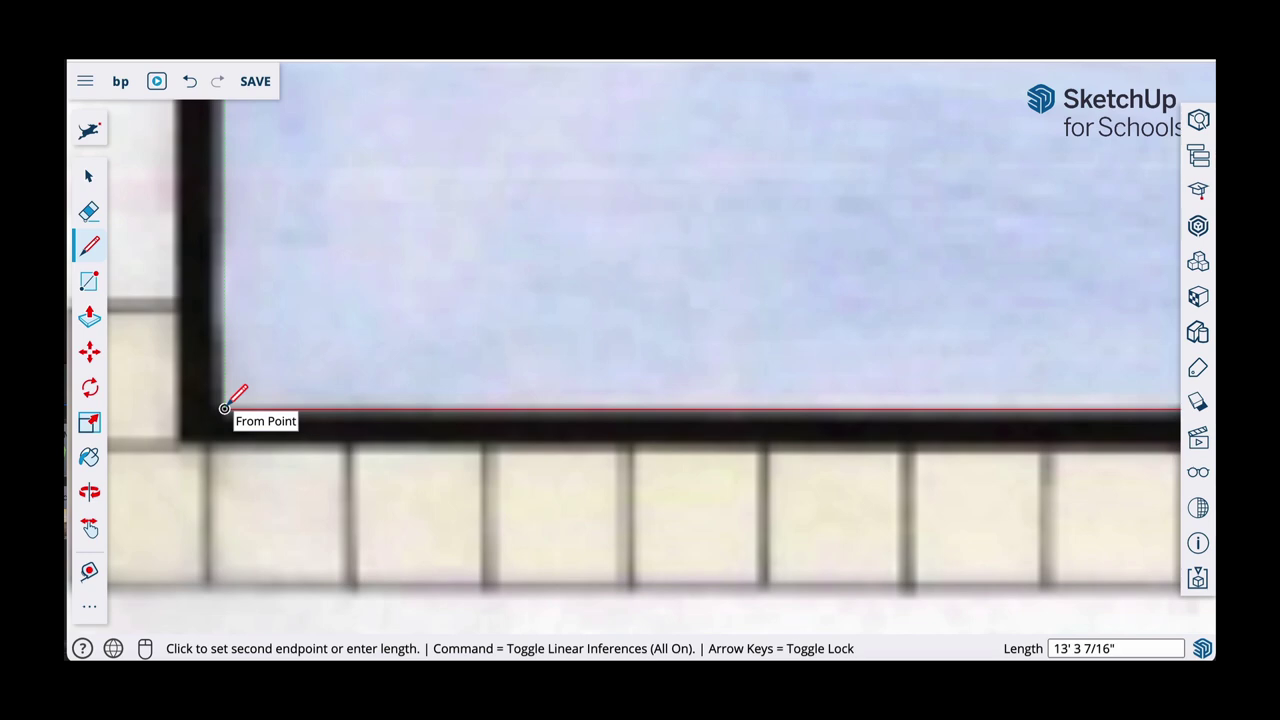
{"action": "left_click", "coordinate": [225, 408]}
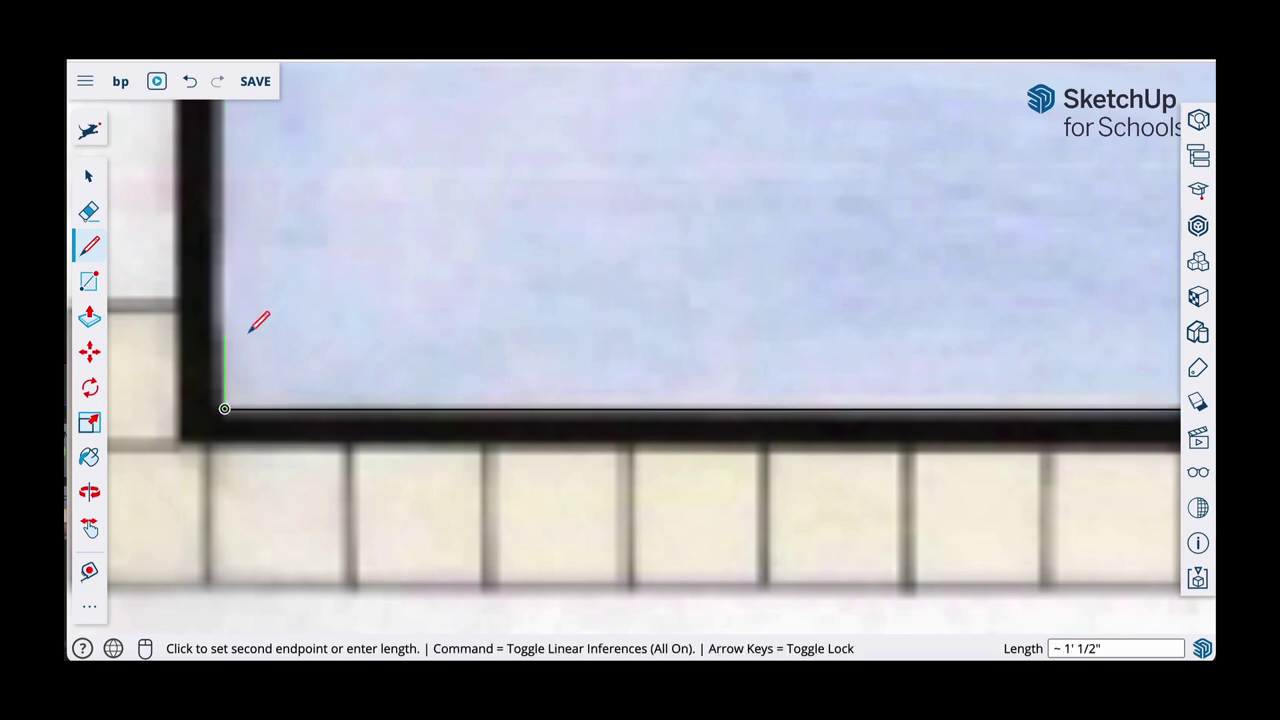
{"action": "scroll", "coordinate": [246, 333], "scroll_direction": "down", "scroll_amount": 5}
{"action": "middle_click_drag", "start_coordinate": [257, 309], "coordinate": [268, 598], "text": "shift"}
{"action": "middle_click_drag", "start_coordinate": [276, 350], "coordinate": [277, 274]}
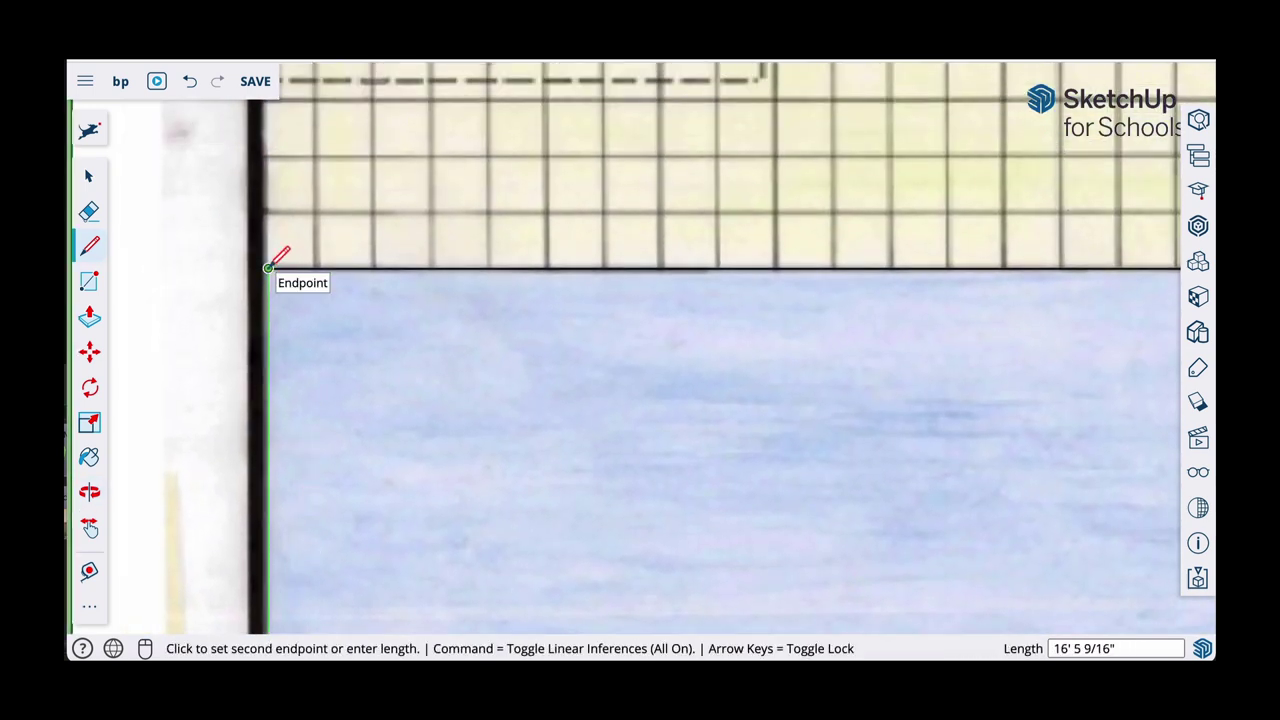
{"action": "left_click", "coordinate": [268, 268]}
Draw a rectangle about 20' 7" by 7' 8" over the small reflecting pool, inside the surrounding walls
{"action": "scroll", "coordinate": [488, 275], "scroll_direction": "down", "scroll_amount": 3}
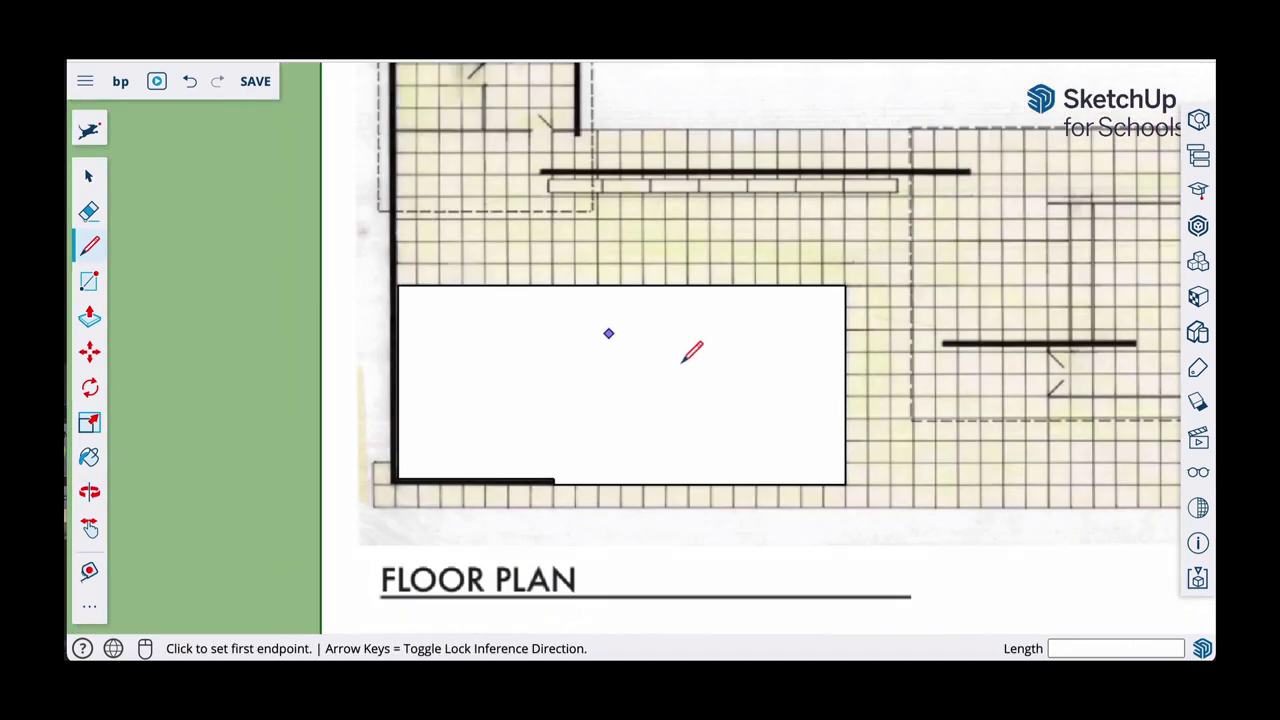
{"action": "middle_click_drag", "start_coordinate": [683, 362], "coordinate": [458, 336]}
{"action": "middle_click_drag", "start_coordinate": [597, 338], "coordinate": [231, 394]}
{"action": "scroll", "coordinate": [543, 253], "scroll_direction": "up", "scroll_amount": 2}
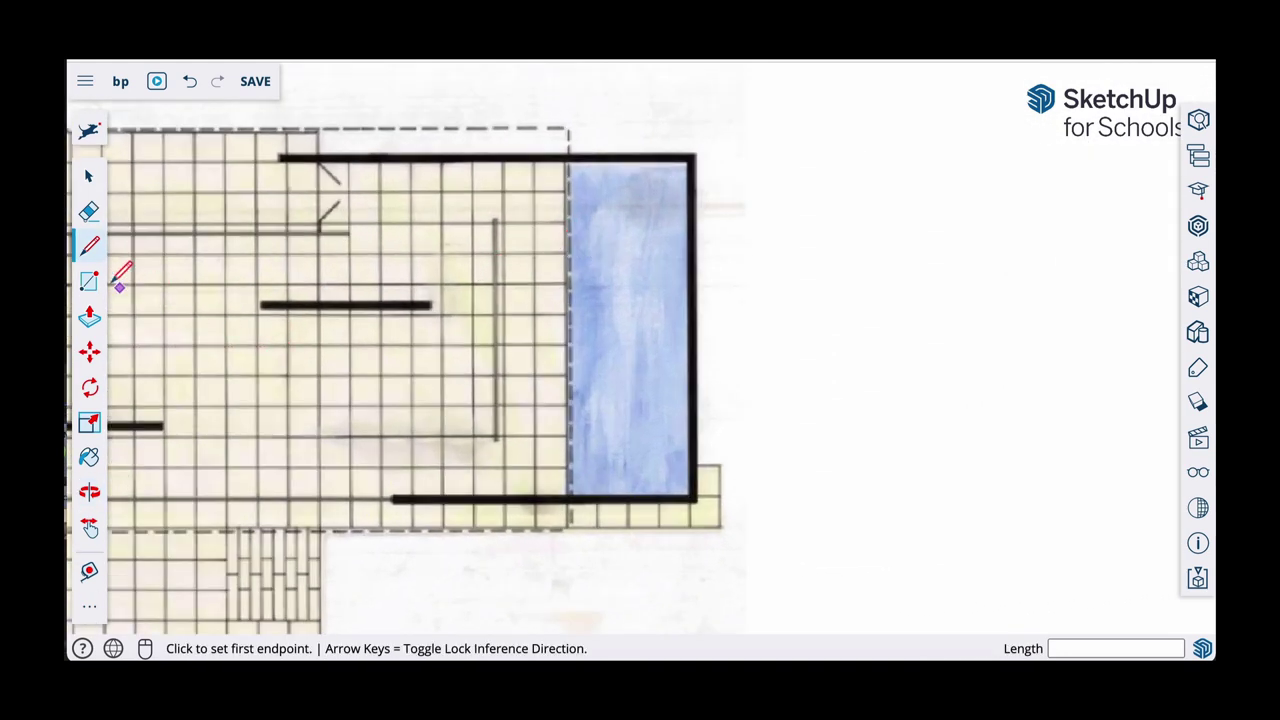
{"action": "left_click", "coordinate": [88, 285]}
{"action": "scroll", "coordinate": [569, 149], "scroll_direction": "up", "scroll_amount": 6}
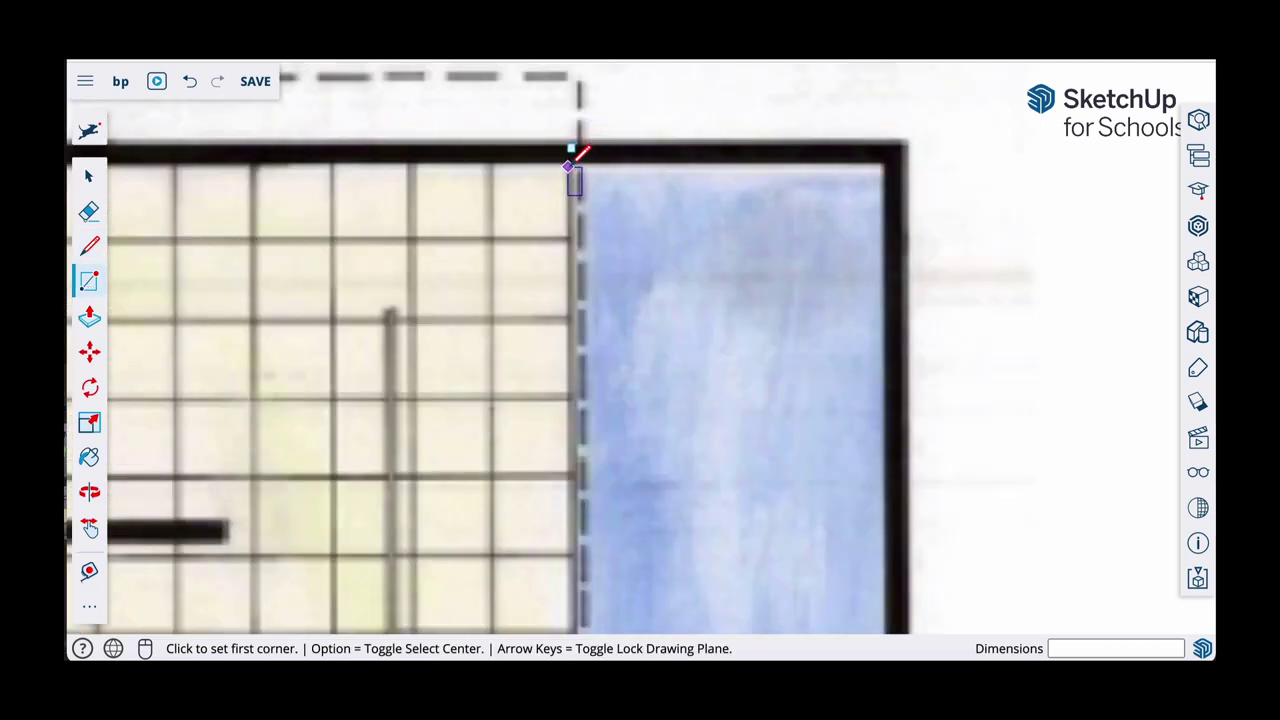
{"action": "left_click", "coordinate": [570, 165]}
{"action": "scroll", "coordinate": [712, 297], "scroll_direction": "down", "scroll_amount": 3}
{"action": "middle_click_drag", "start_coordinate": [740, 396], "coordinate": [694, 85], "text": "shift"}
{"action": "scroll", "coordinate": [790, 525], "scroll_direction": "up", "scroll_amount": 4}
{"action": "scroll", "coordinate": [787, 524], "scroll_direction": "up", "scroll_amount": 1}
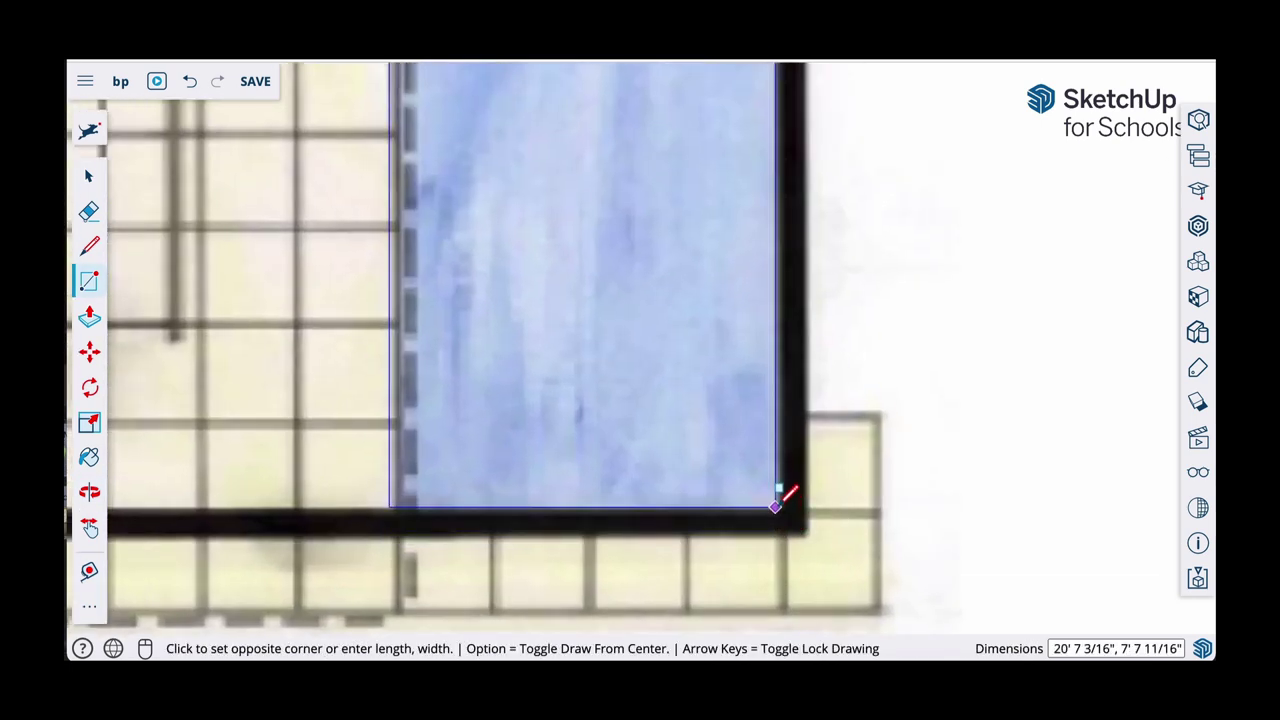
{"action": "left_click", "coordinate": [776, 506]}
Place a vertical guide about 5' 10" in from the blueprint's west edge, along the outer face of the small room's wall
{"action": "scroll", "coordinate": [788, 408], "scroll_direction": "down", "scroll_amount": 2}
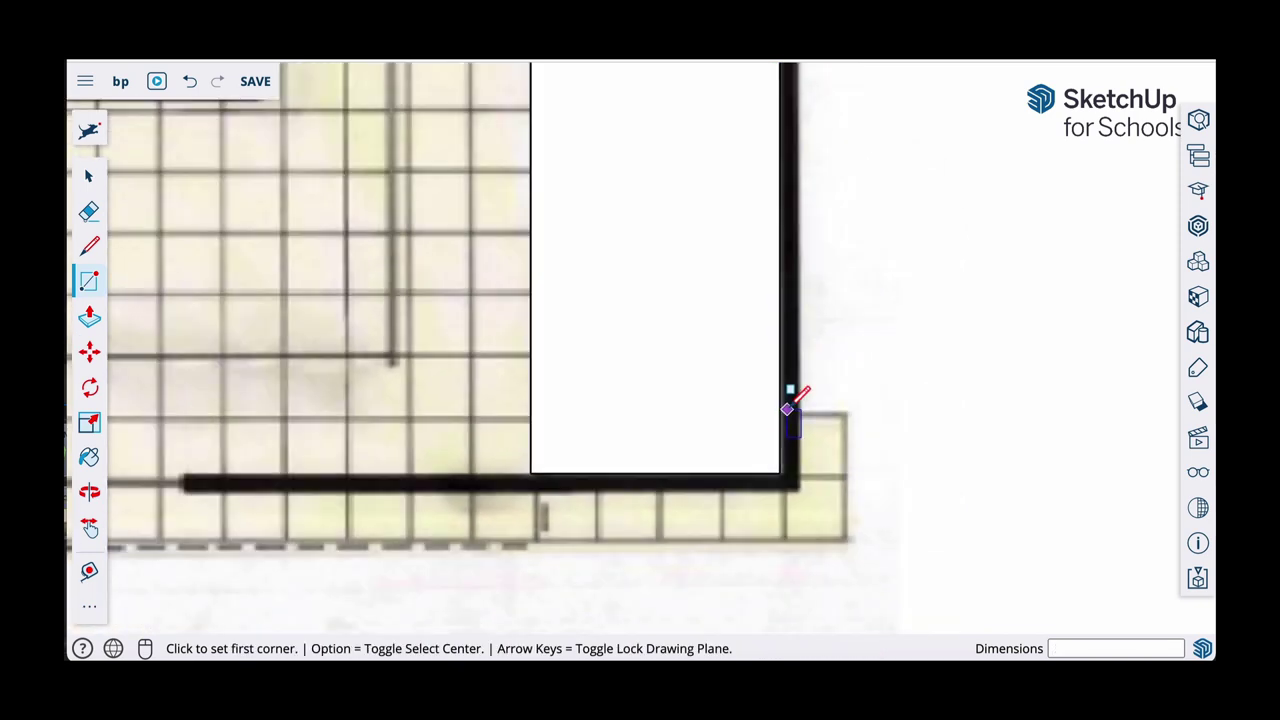
{"action": "scroll", "coordinate": [787, 409], "scroll_direction": "down", "scroll_amount": 6}
{"action": "middle_click_drag", "start_coordinate": [687, 410], "coordinate": [938, 388], "text": "shift"}
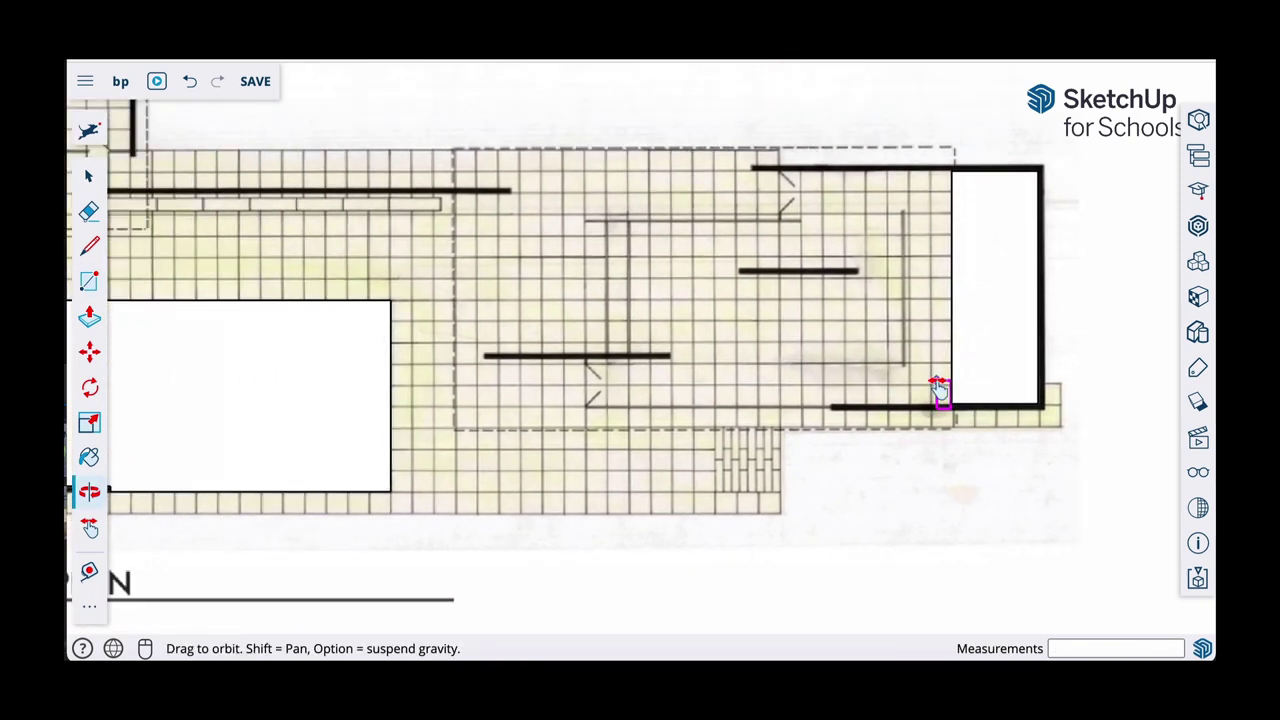
{"action": "middle_click_drag", "start_coordinate": [609, 374], "coordinate": [847, 462], "text": "shift"}
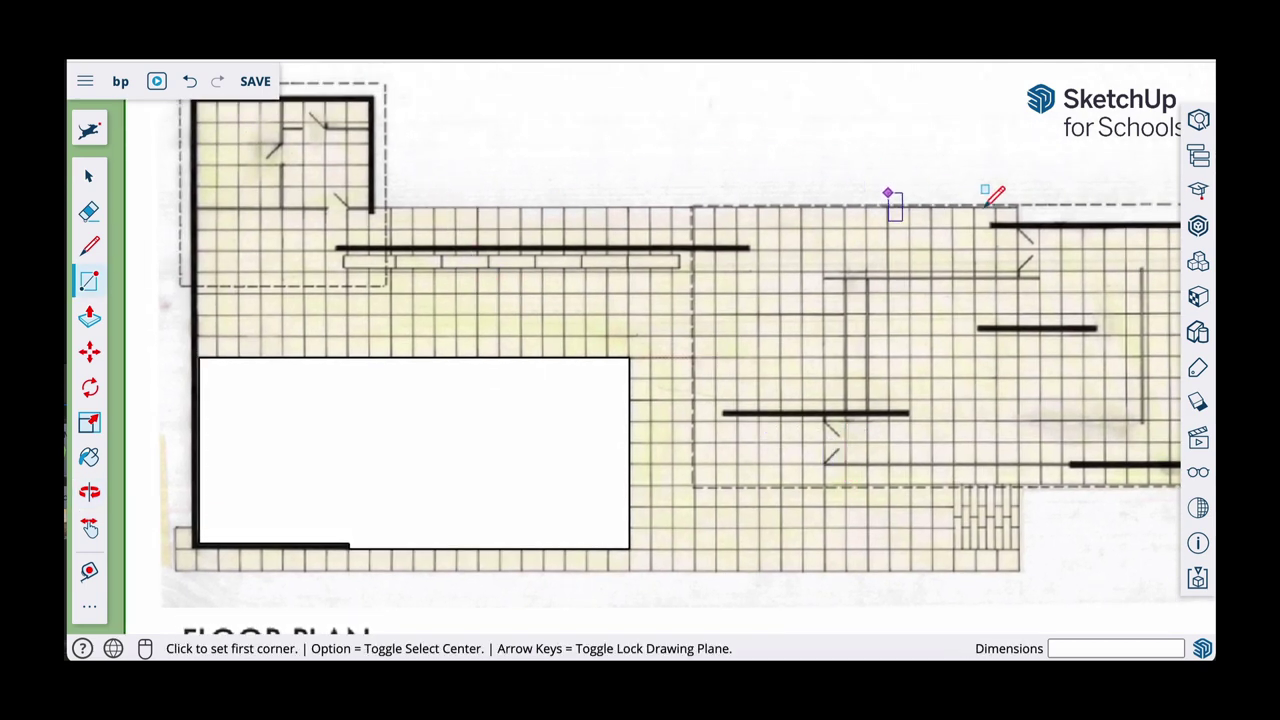
{"action": "scroll", "coordinate": [440, 242], "scroll_direction": "down", "scroll_amount": 2}
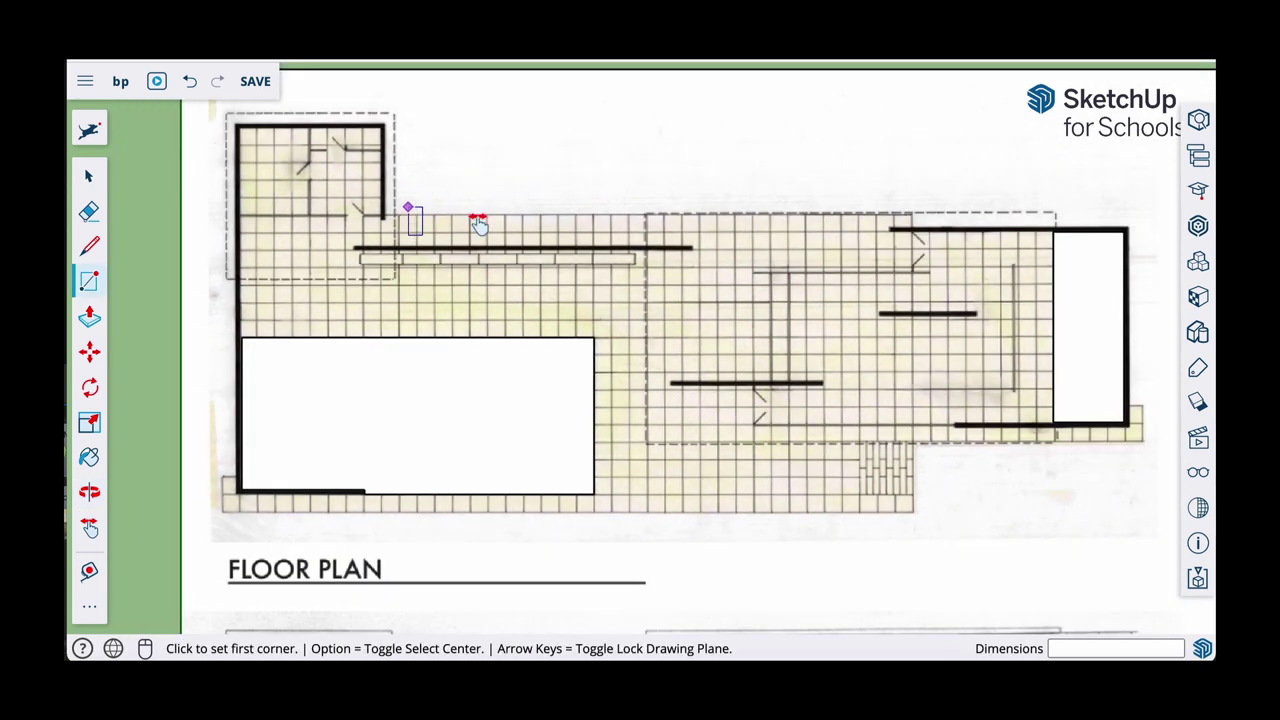
{"action": "middle_click_drag", "start_coordinate": [478, 225], "coordinate": [723, 275], "text": "shift"}
{"action": "scroll", "coordinate": [522, 176], "scroll_direction": "up", "scroll_amount": 3}
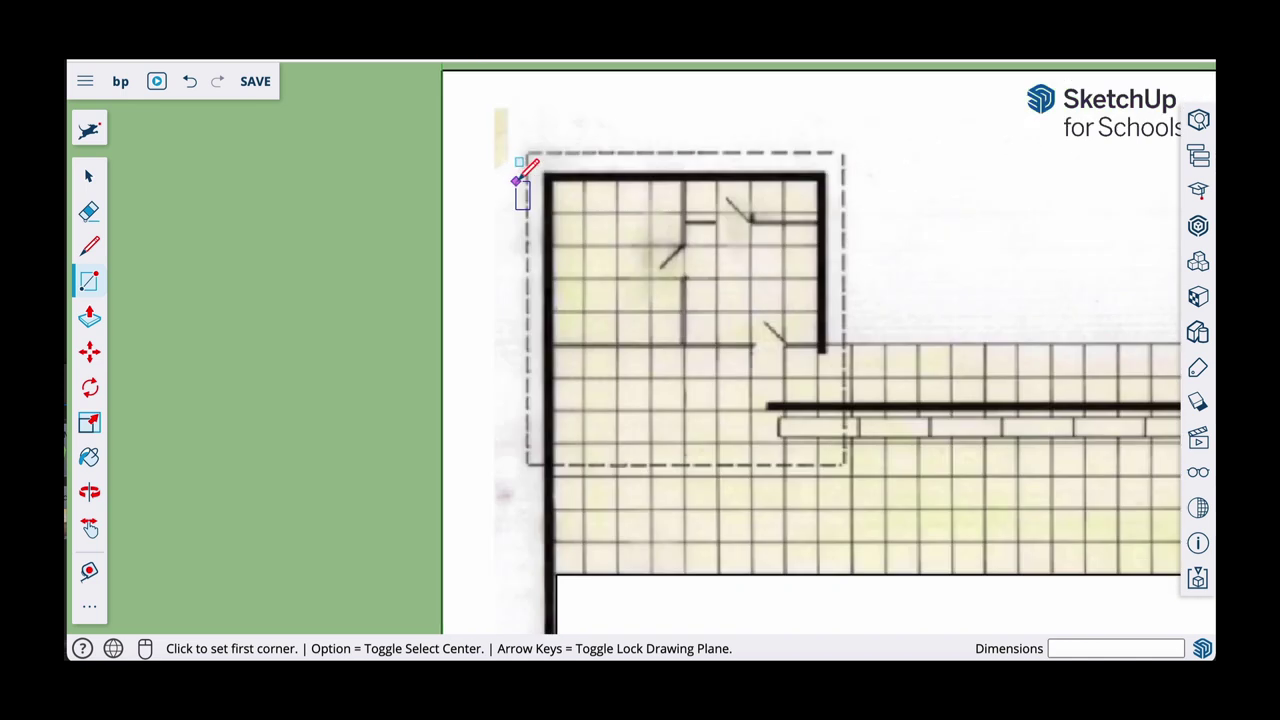
{"action": "scroll", "coordinate": [516, 182], "scroll_direction": "up", "scroll_amount": 2}
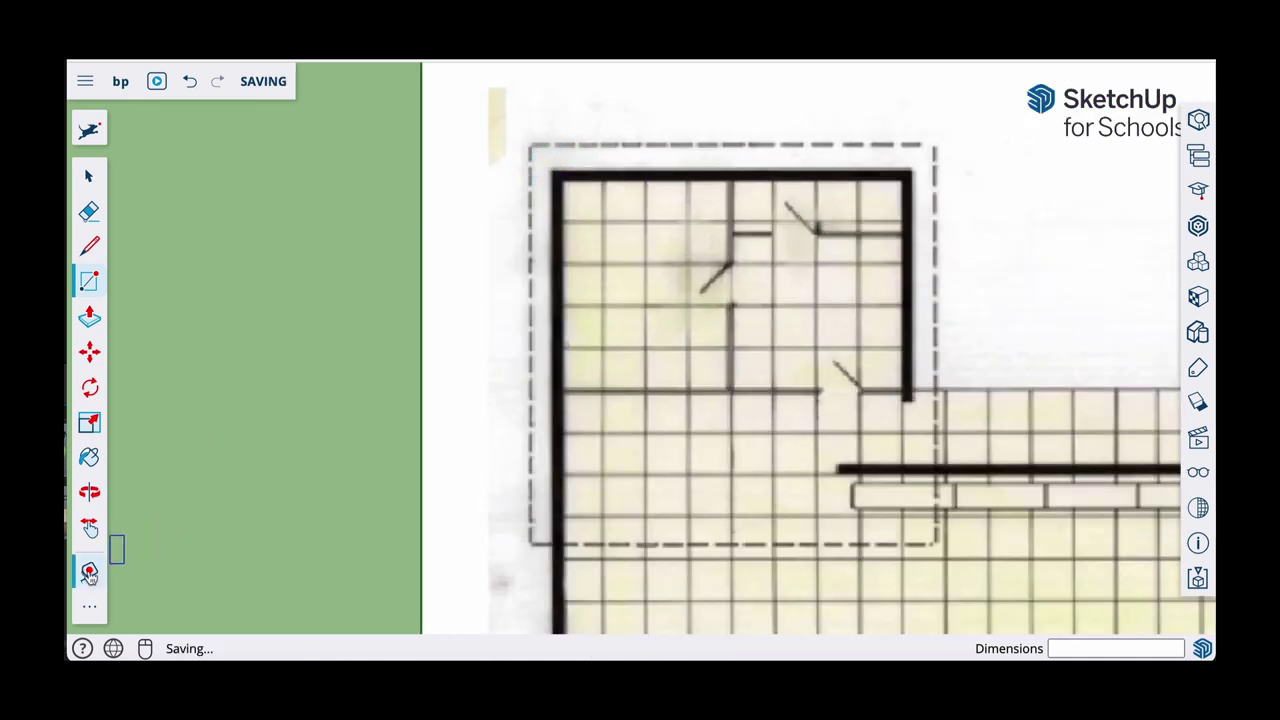
{"action": "left_click", "coordinate": [89, 572]}
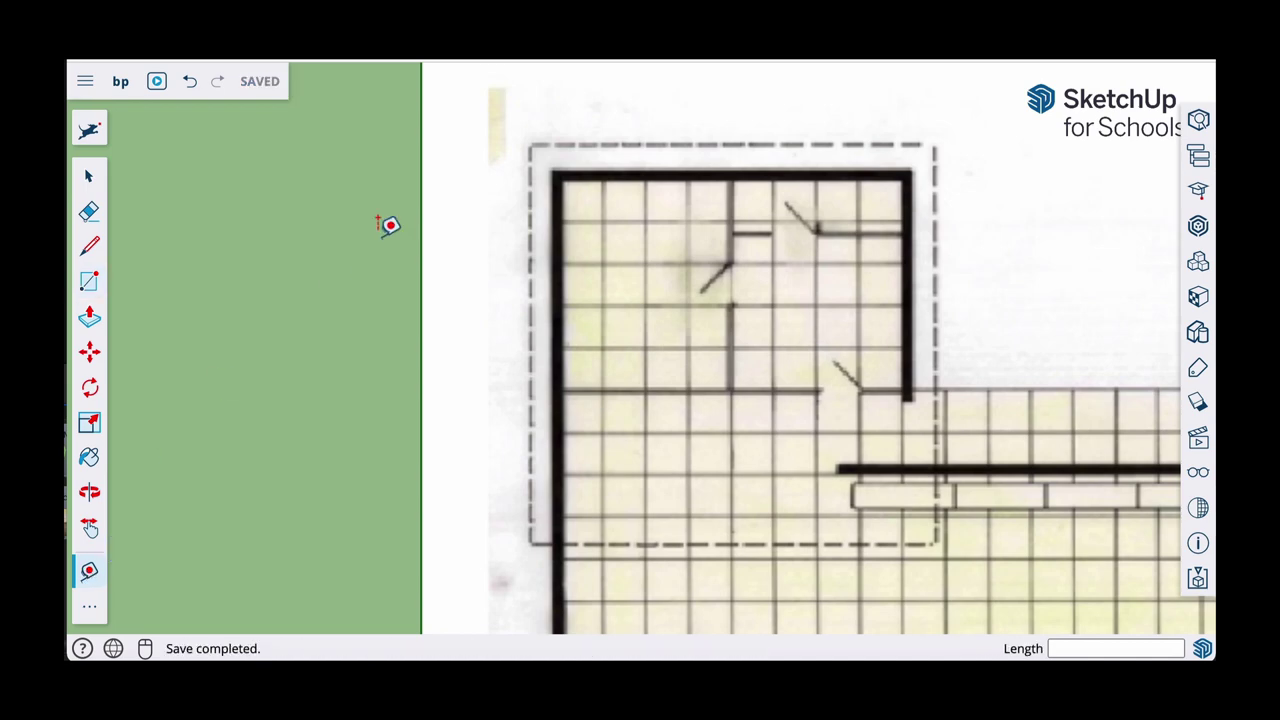
{"action": "scroll", "coordinate": [436, 180], "scroll_direction": "up", "scroll_amount": 2}
{"action": "left_click", "coordinate": [428, 186]}
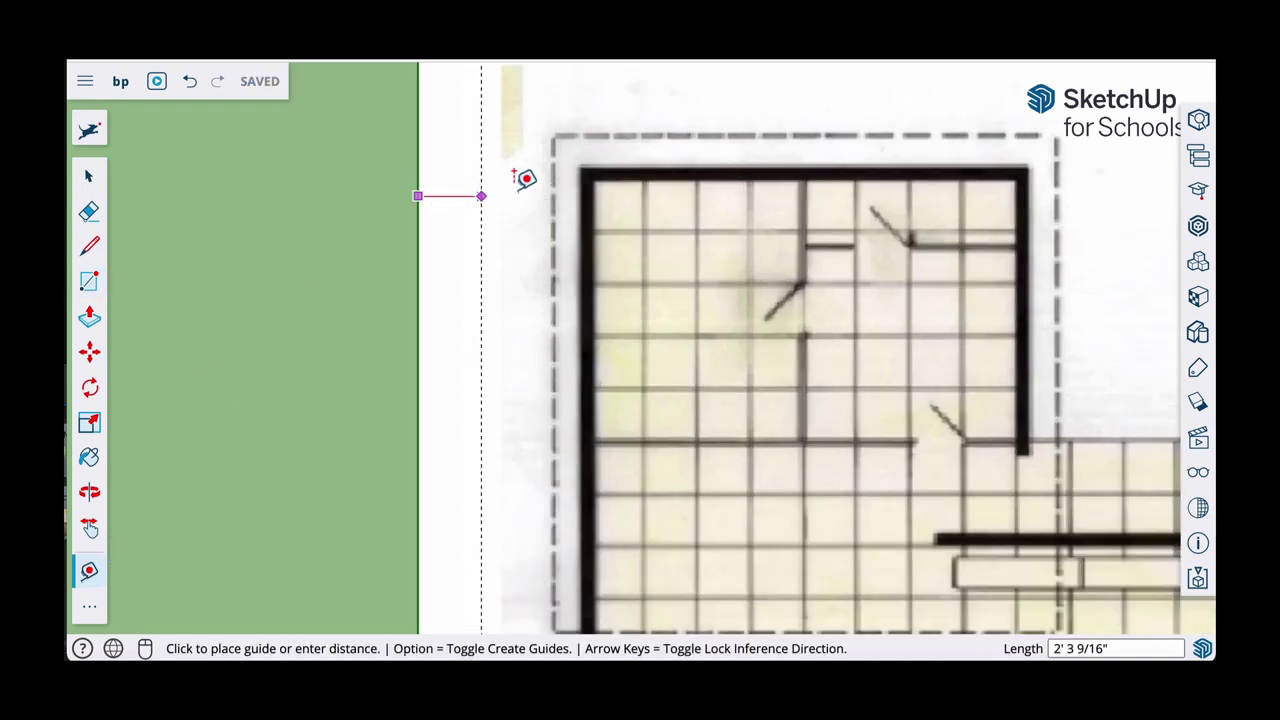
{"action": "scroll", "coordinate": [599, 157], "scroll_direction": "up", "scroll_amount": 2}
{"action": "scroll", "coordinate": [599, 157], "scroll_direction": "up", "scroll_amount": 1}
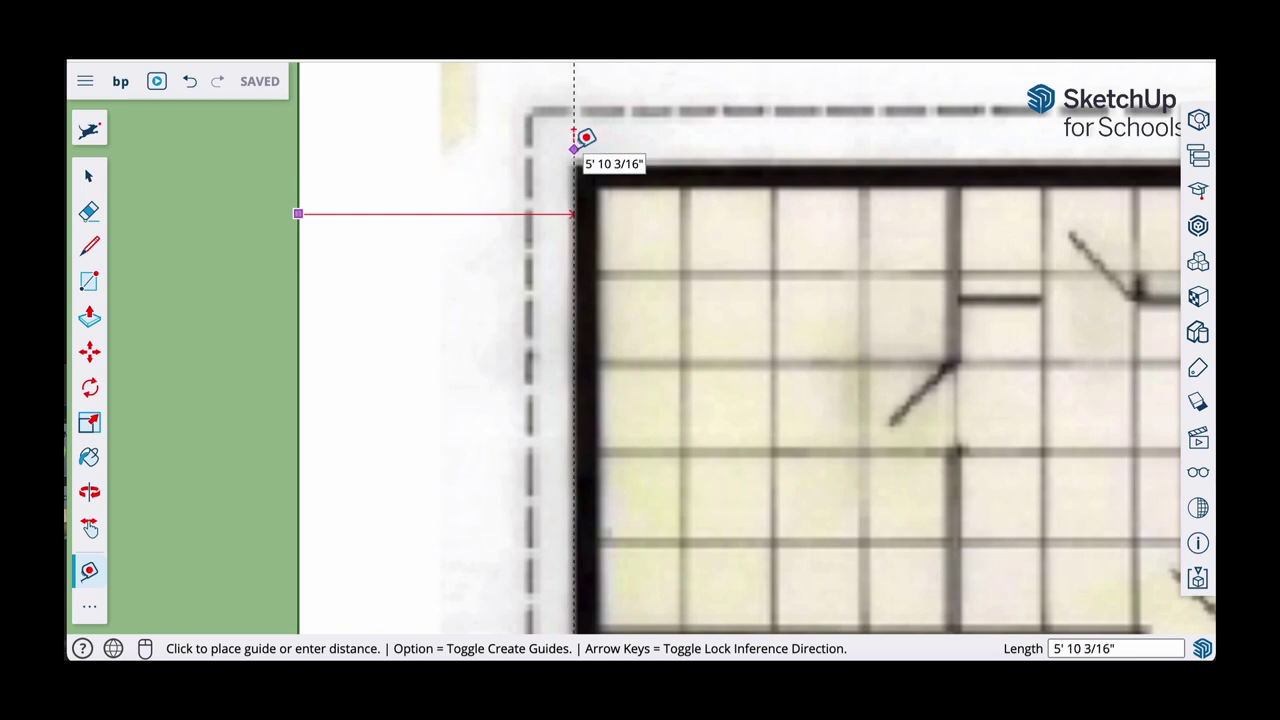
{"action": "left_click", "coordinate": [574, 148]}
Place a horizontal guide about 5' 11" below the blueprint's upper edge, along the outer face of the small room's upper wall
{"action": "scroll", "coordinate": [641, 156], "scroll_direction": "down", "scroll_amount": 2}
{"action": "middle_click_drag", "start_coordinate": [583, 268], "coordinate": [482, 513], "text": "shift"}
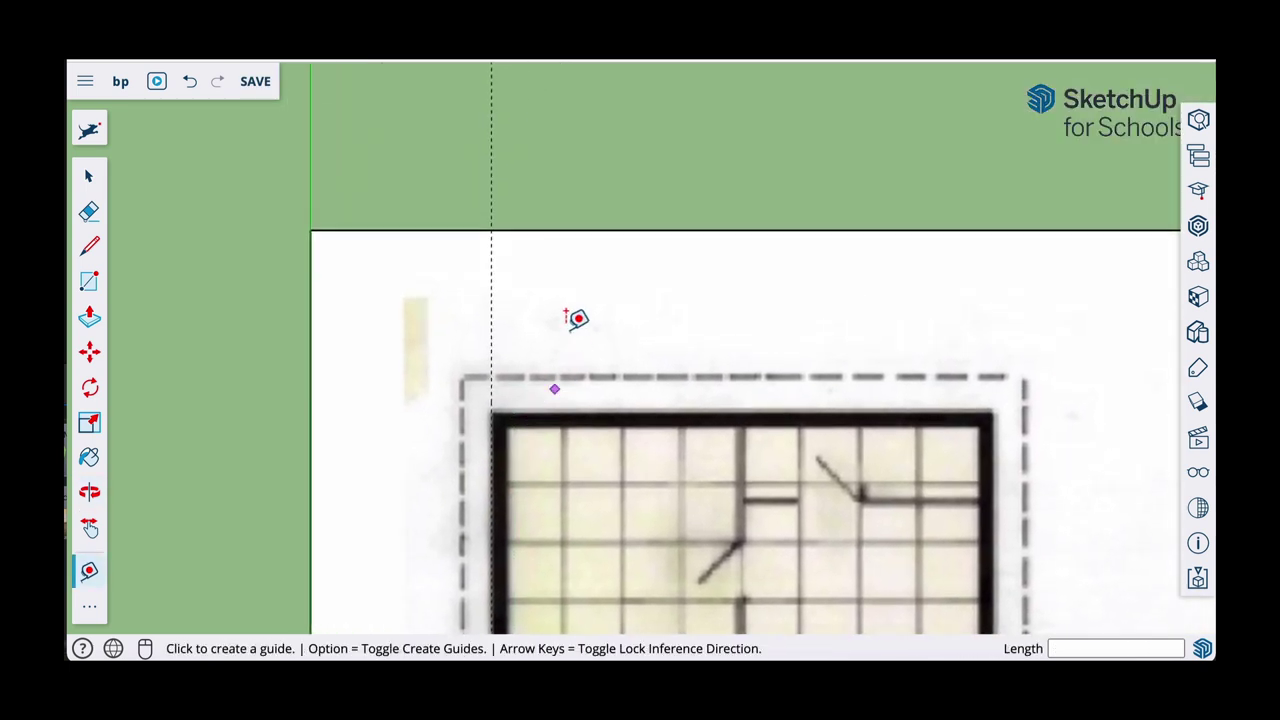
{"action": "left_click", "coordinate": [561, 229]}
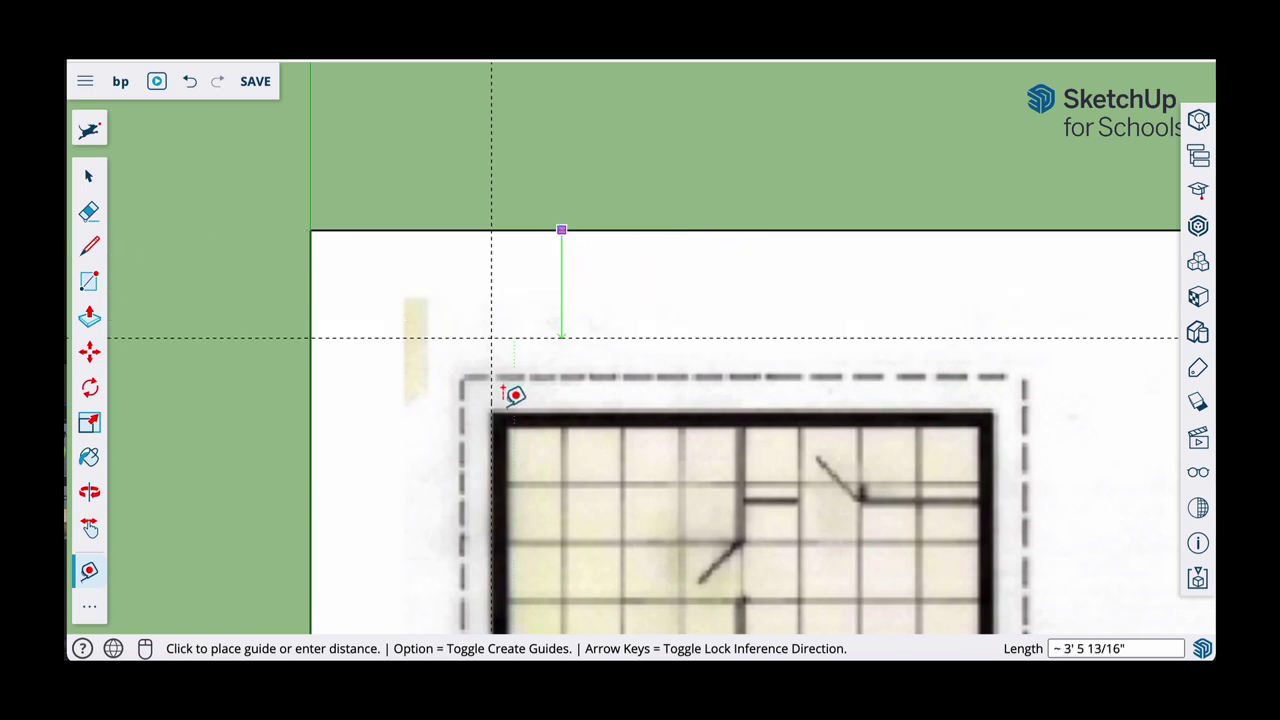
{"action": "scroll", "coordinate": [485, 410], "scroll_direction": "up", "scroll_amount": 3}
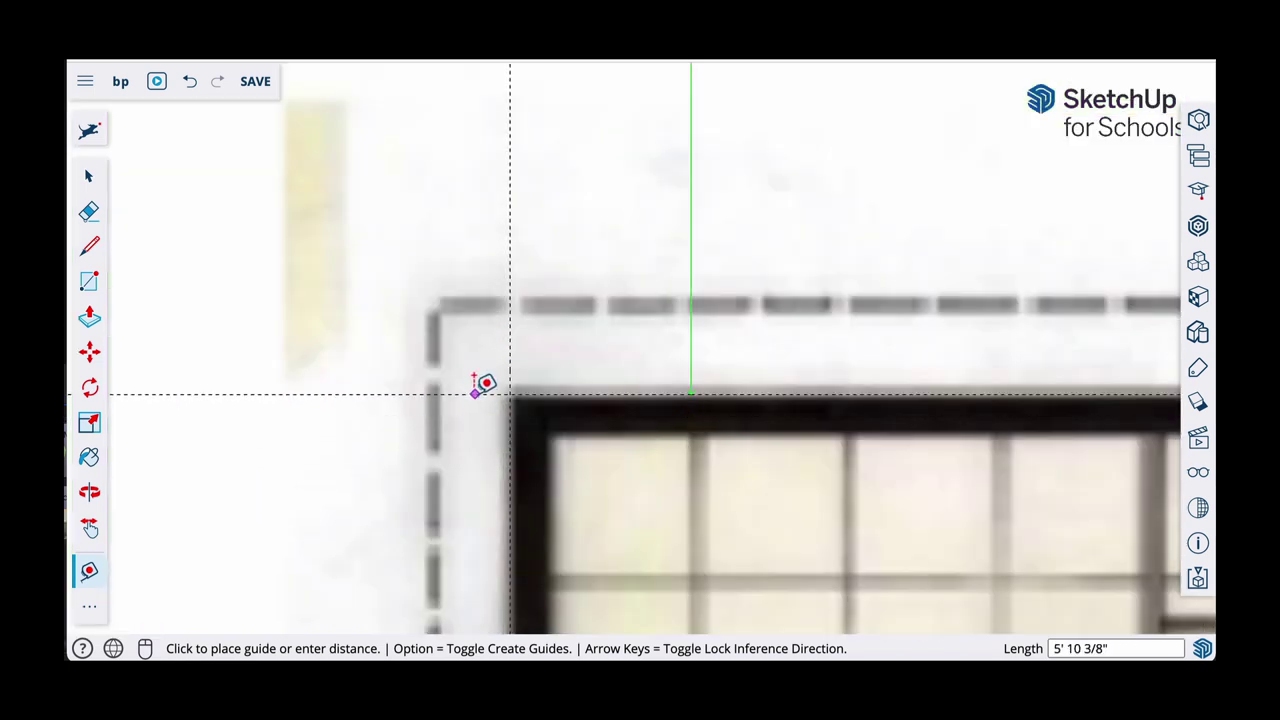
{"action": "left_click", "coordinate": [477, 384]}
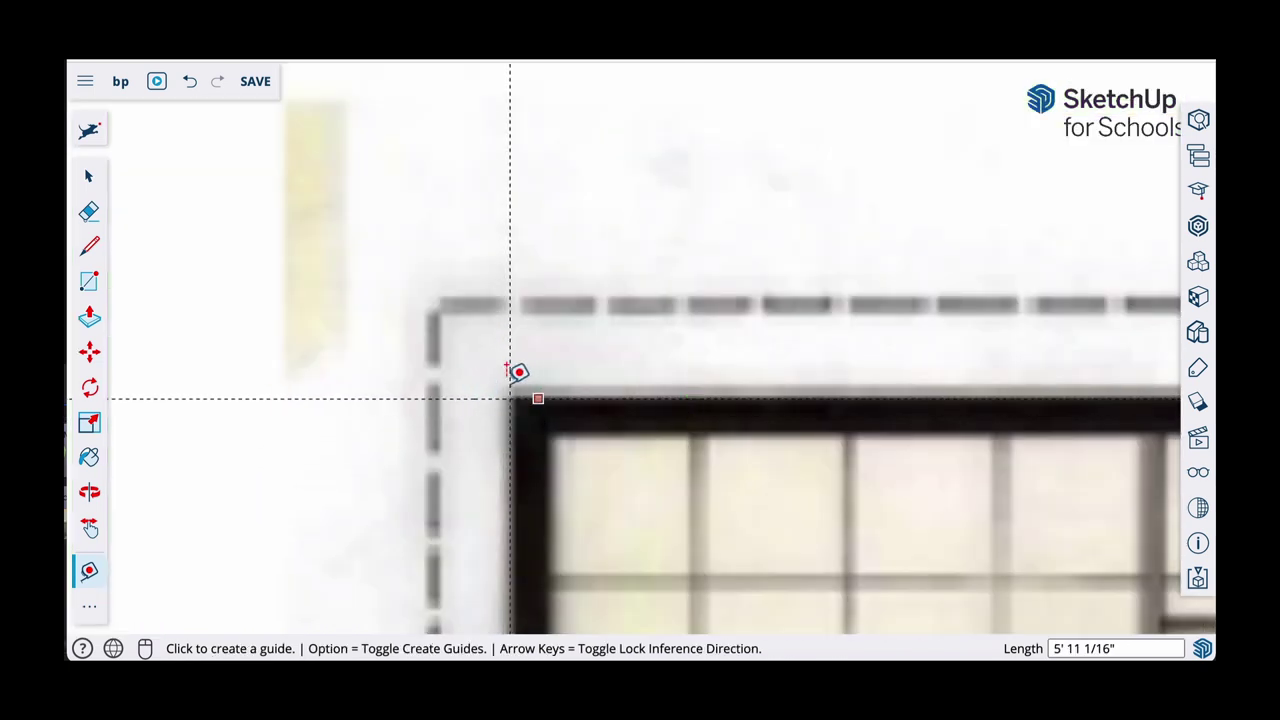
{"action": "scroll", "coordinate": [512, 390], "scroll_direction": "up", "scroll_amount": 2}
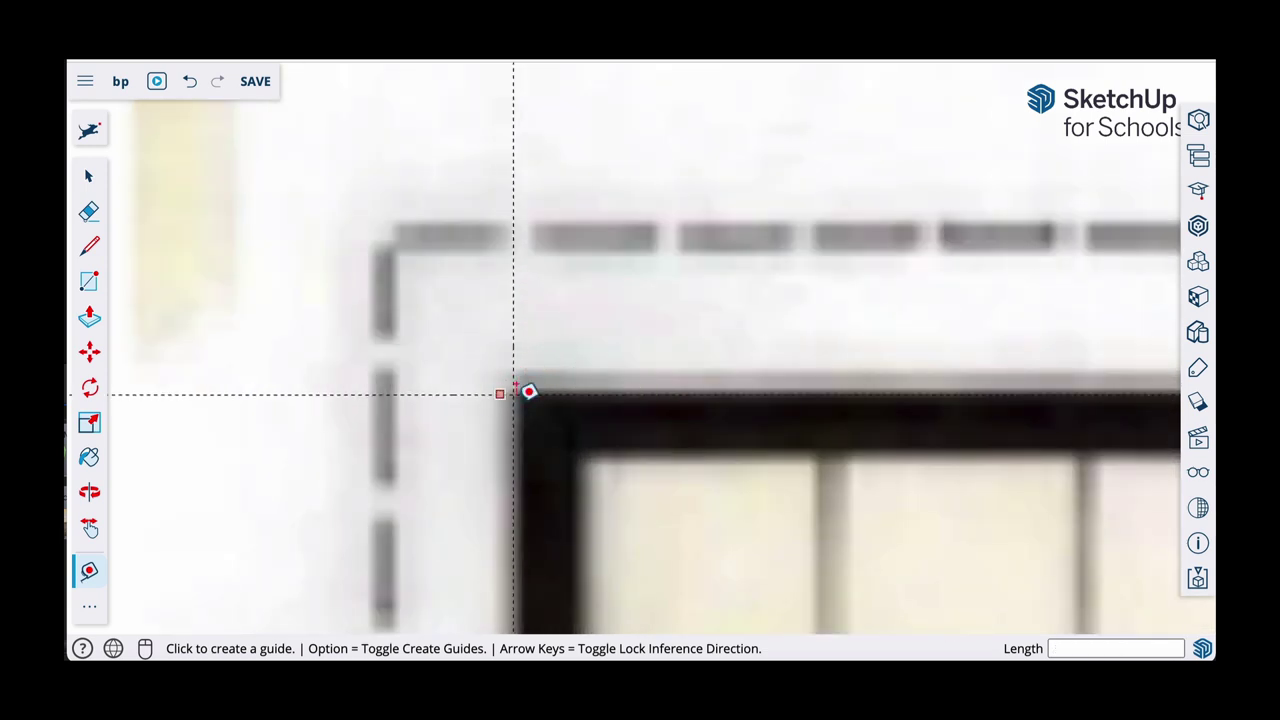
Draw a line from the guides' intersection along the small room's upper outer wall to its far corner
{"action": "left_click", "coordinate": [92, 249]}
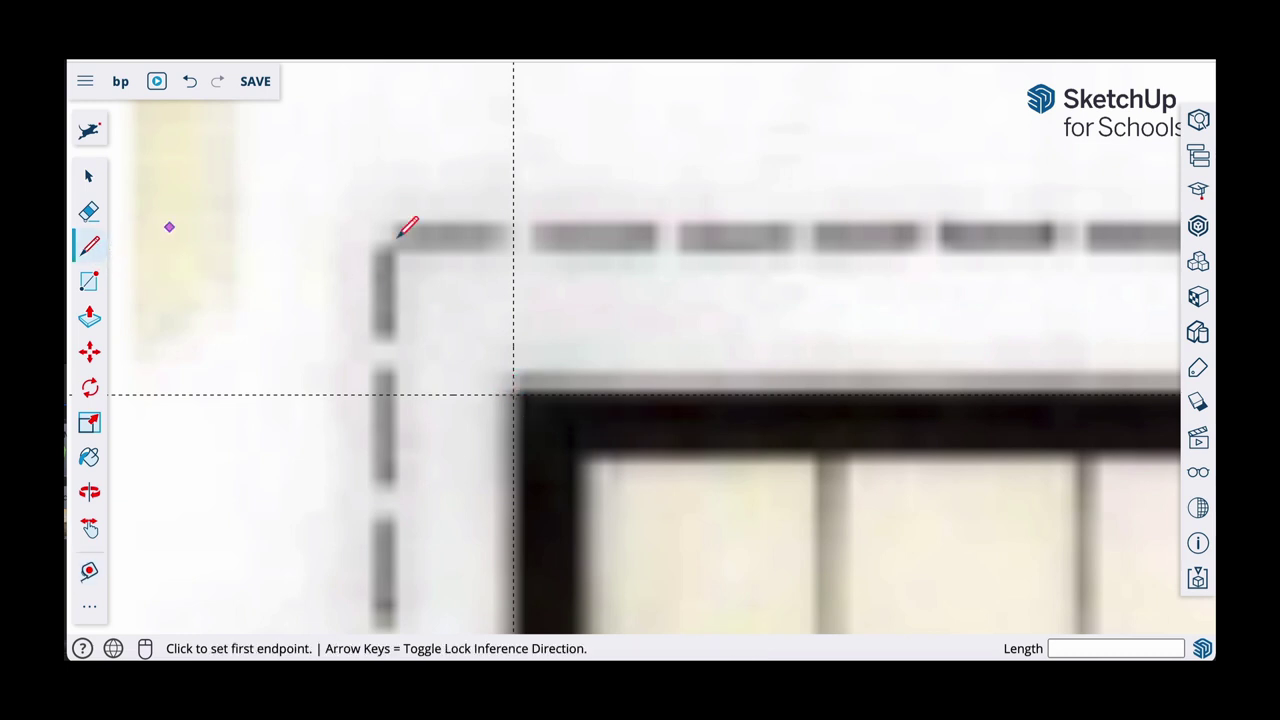
{"action": "left_click", "coordinate": [514, 394]}
{"action": "scroll", "coordinate": [700, 371], "scroll_direction": "down", "scroll_amount": 3}
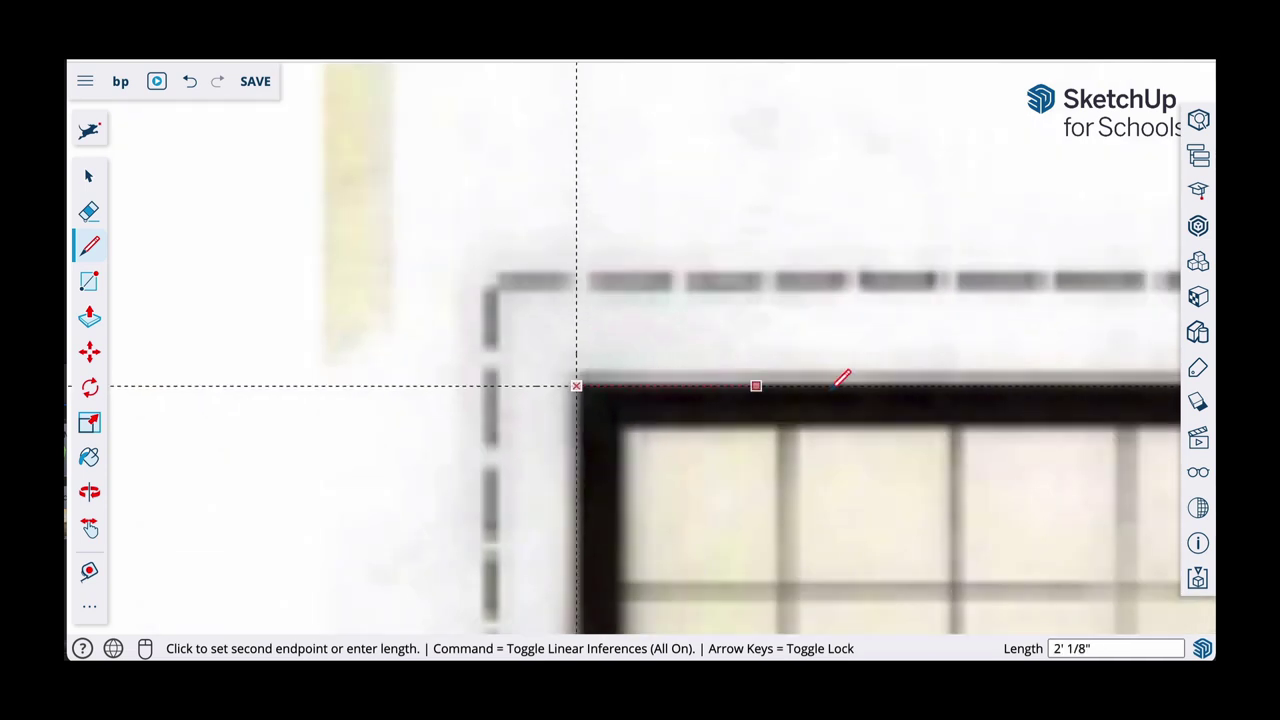
{"action": "middle_click_drag", "start_coordinate": [834, 385], "coordinate": [342, 354], "text": "shift"}
{"action": "middle_click_drag", "start_coordinate": [766, 363], "coordinate": [204, 372], "text": "shift"}
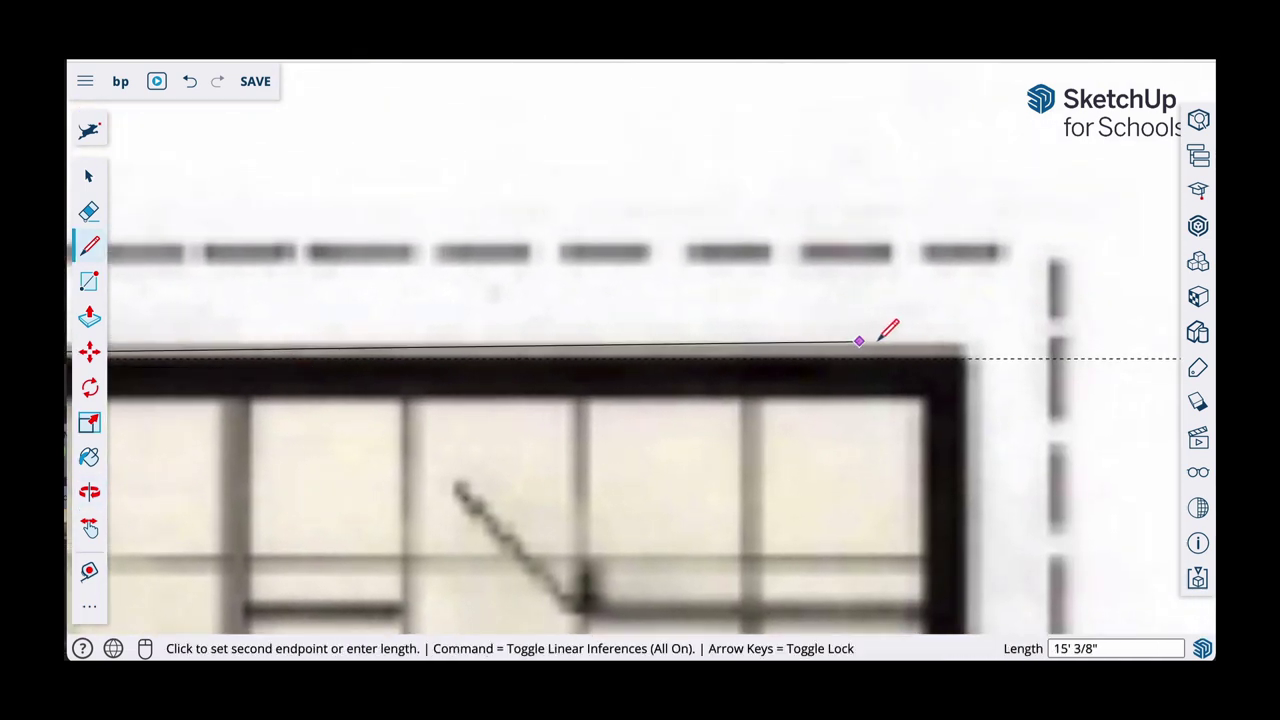
{"action": "left_click", "coordinate": [965, 358]}
Draw a line about 9' 9" down the outer face of the small room's east wall to the terrace edge
{"action": "scroll", "coordinate": [968, 365], "scroll_direction": "down", "scroll_amount": 3}
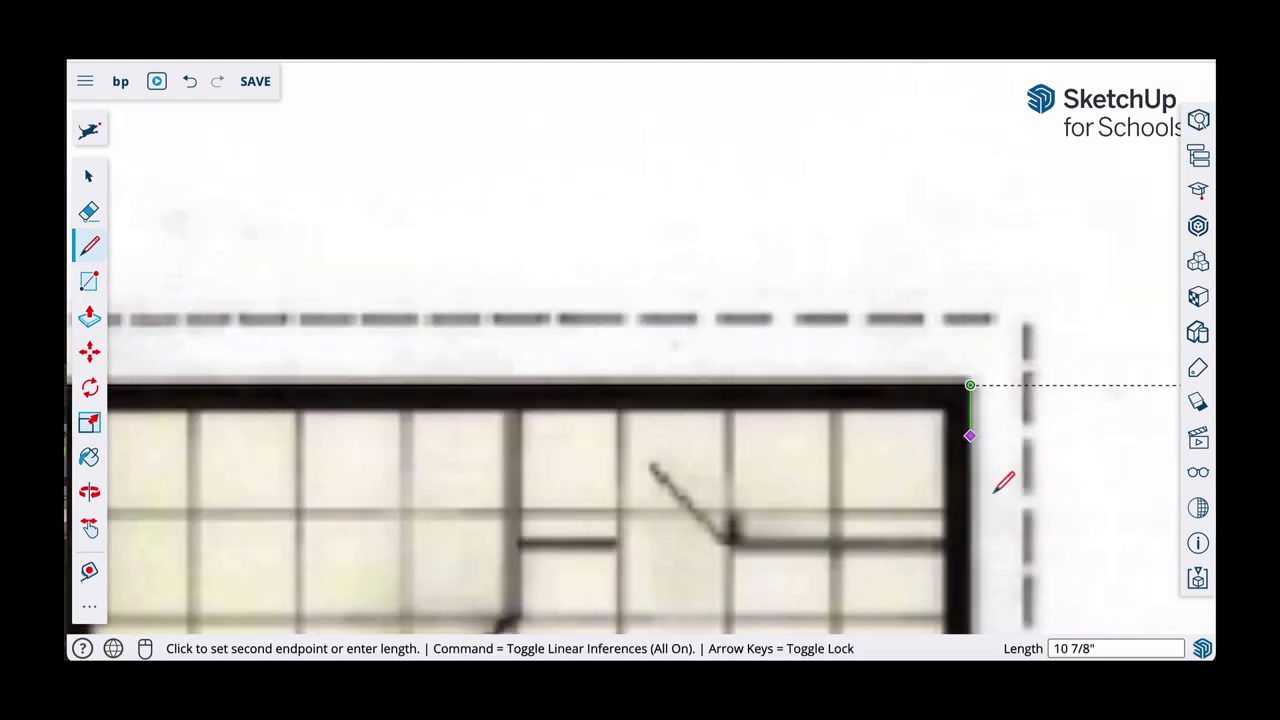
{"action": "middle_click_drag", "start_coordinate": [1000, 470], "coordinate": [950, 245], "text": "shift"}
{"action": "middle_click_drag", "start_coordinate": [971, 443], "coordinate": [909, 251], "text": "shift"}
{"action": "scroll", "coordinate": [886, 380], "scroll_direction": "up", "scroll_amount": 3}
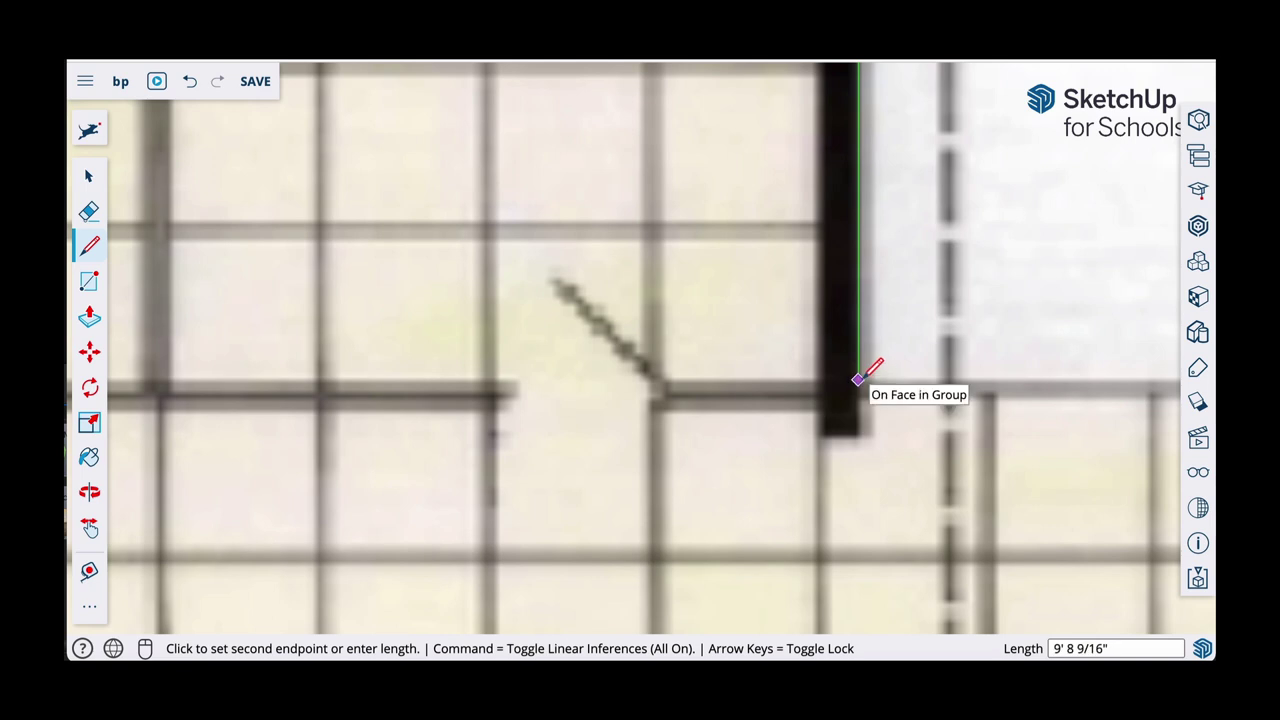
{"action": "left_click", "coordinate": [857, 379]}
Continue the outline east about 57' along the terrace's upper edge to the paving corner above the next wall
{"action": "middle_click_drag", "start_coordinate": [991, 370], "coordinate": [290, 400], "text": "shift"}
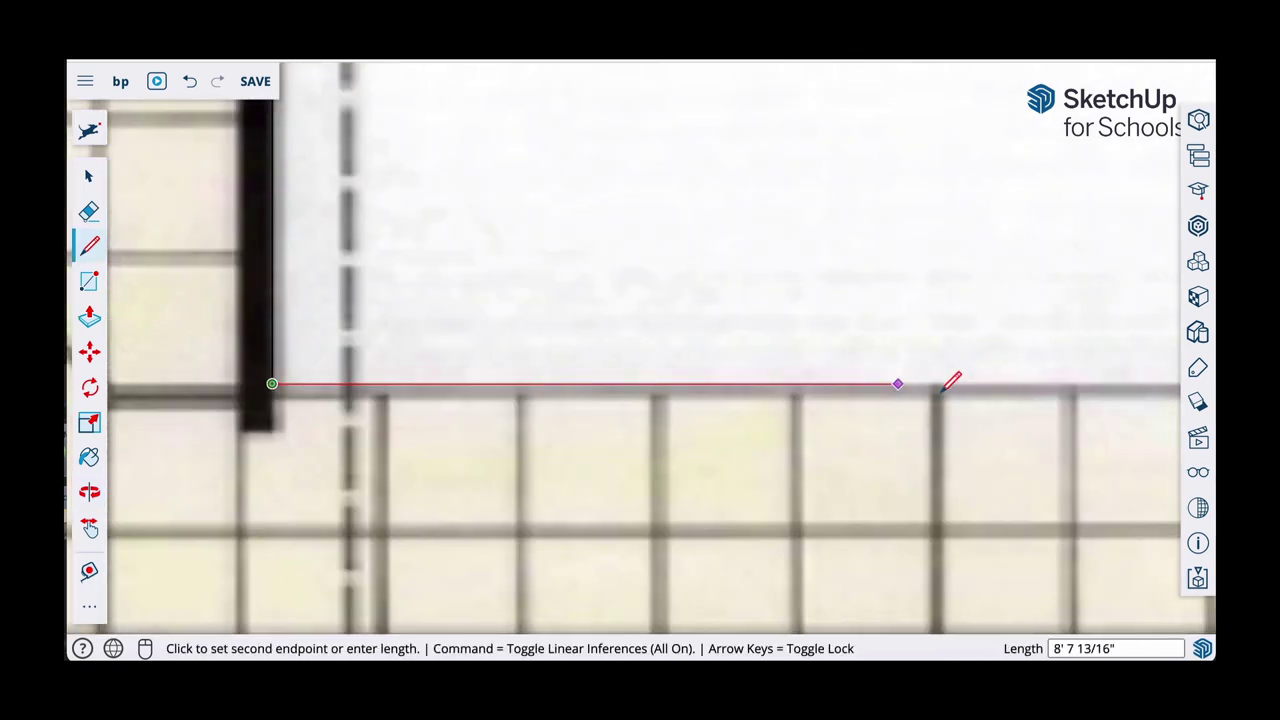
{"action": "middle_click_drag", "start_coordinate": [941, 391], "coordinate": [634, 406], "text": "shift"}
{"action": "middle_click_drag", "start_coordinate": [986, 394], "coordinate": [423, 409], "text": "shift"}
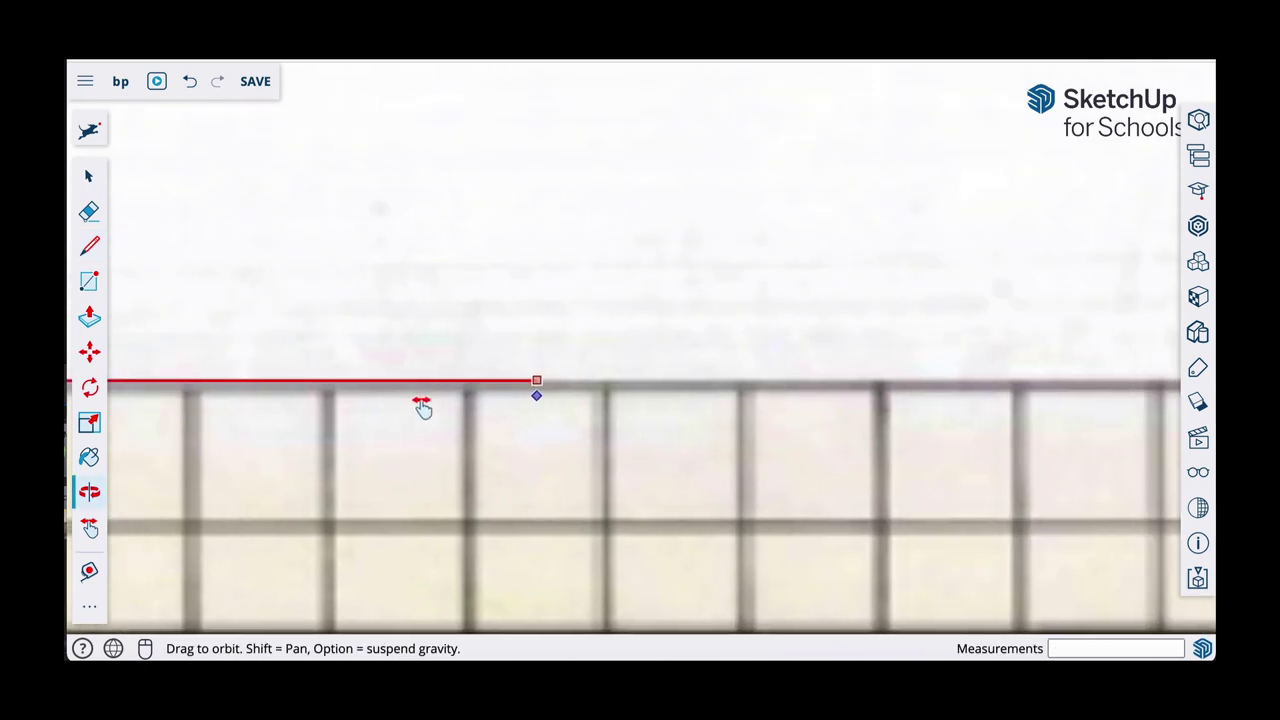
{"action": "scroll", "coordinate": [929, 376], "scroll_direction": "down", "scroll_amount": 5}
{"action": "scroll", "coordinate": [960, 398], "scroll_direction": "down", "scroll_amount": 4}
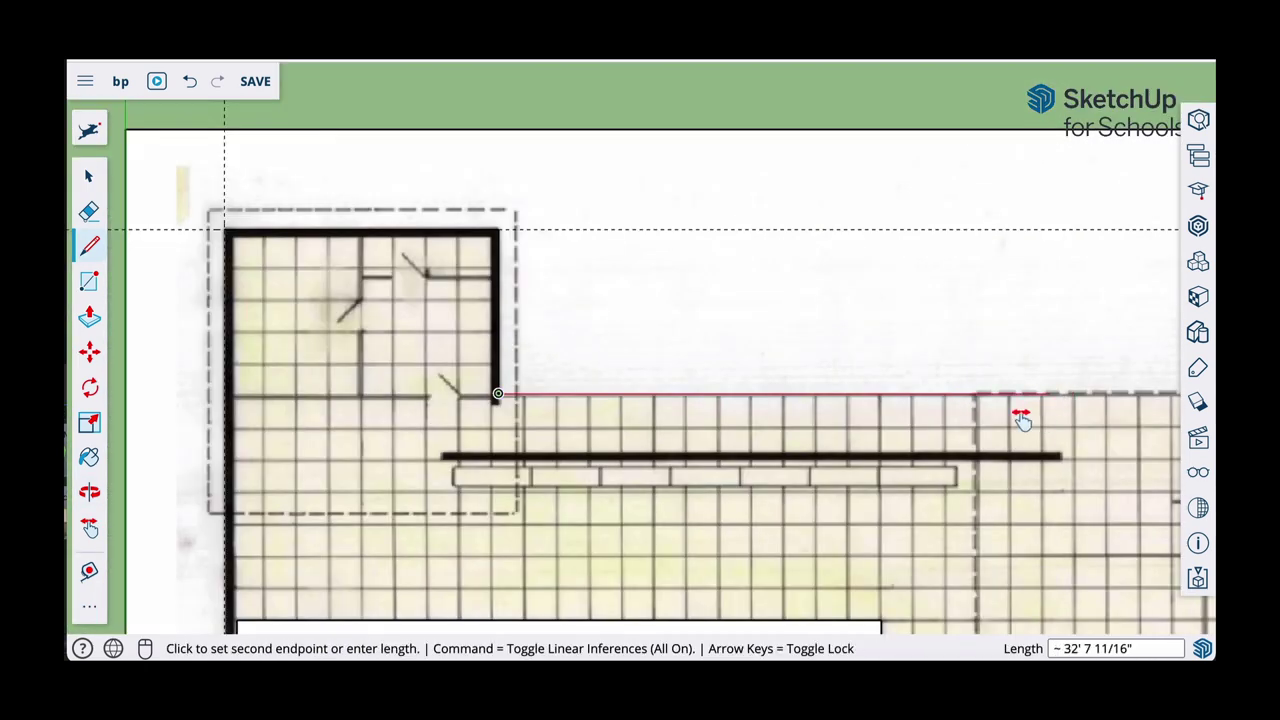
{"action": "middle_click_drag", "start_coordinate": [1020, 417], "coordinate": [385, 404], "text": "shift"}
{"action": "scroll", "coordinate": [828, 381], "scroll_direction": "up", "scroll_amount": 5}
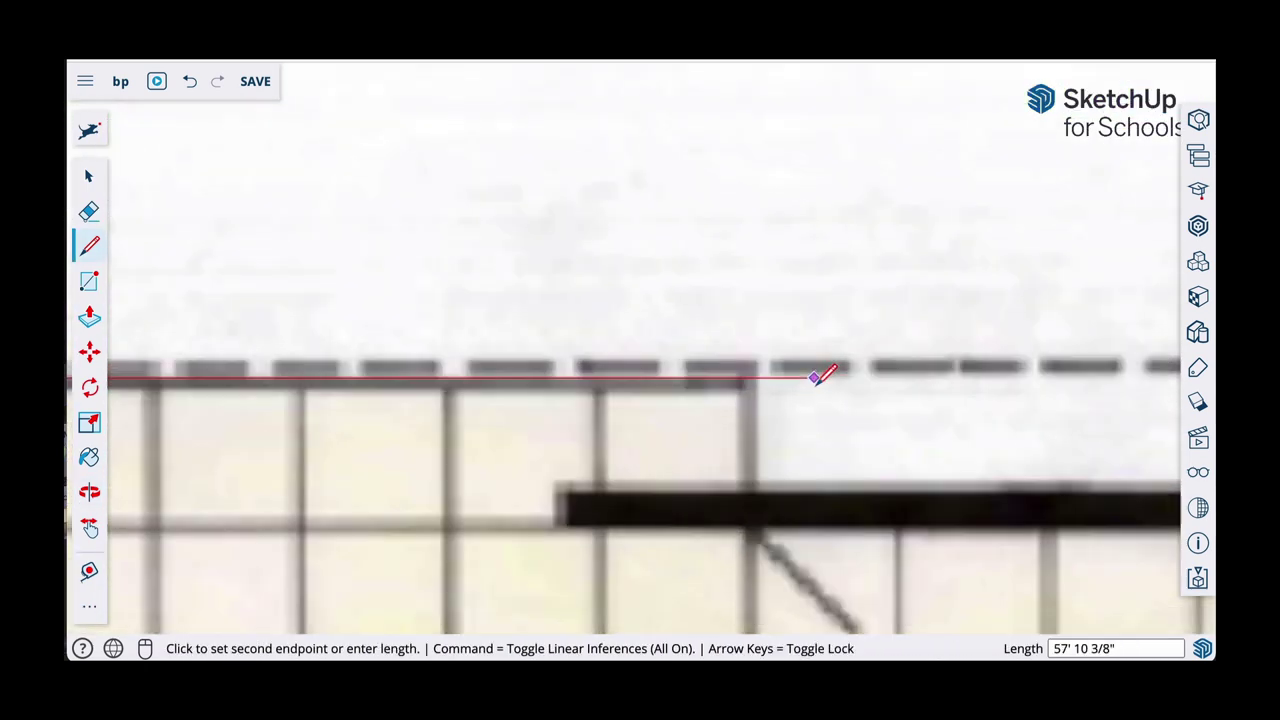
{"action": "left_click", "coordinate": [749, 377]}
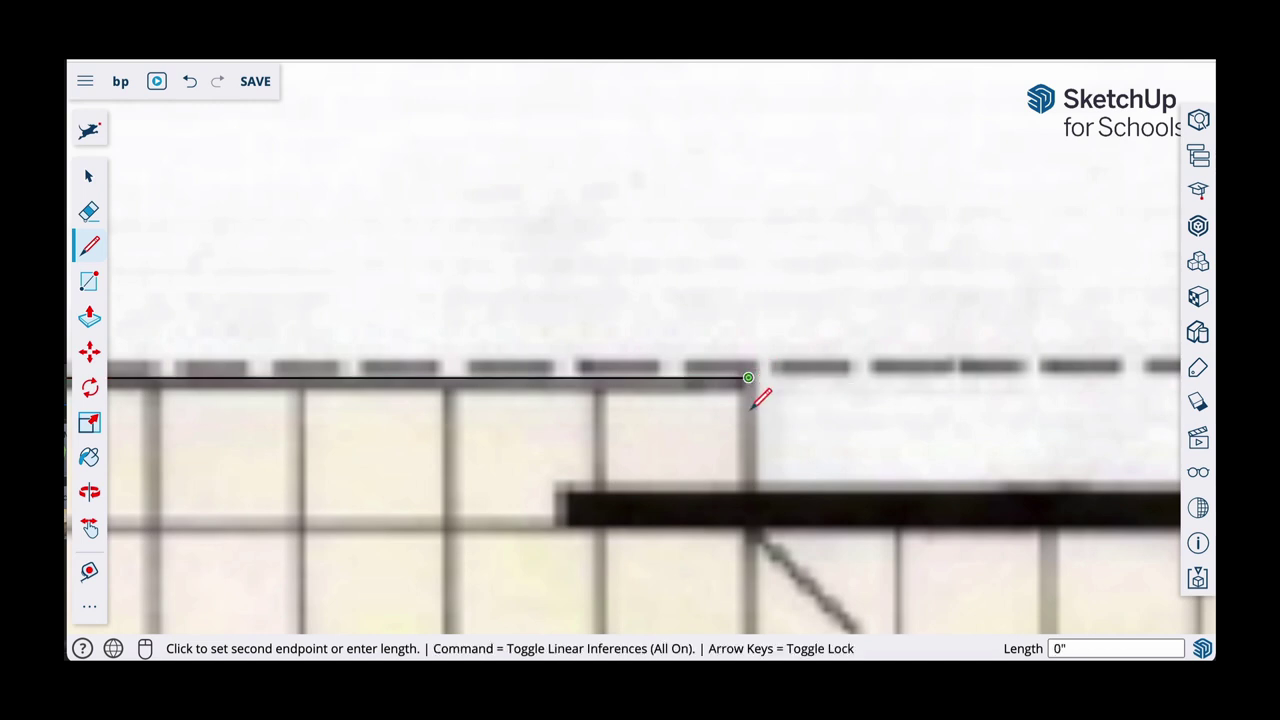
Trace the outline down 1' 5 1/2" to the wall and about 23' east along its outer face to the corner
{"action": "left_click", "coordinate": [749, 489]}
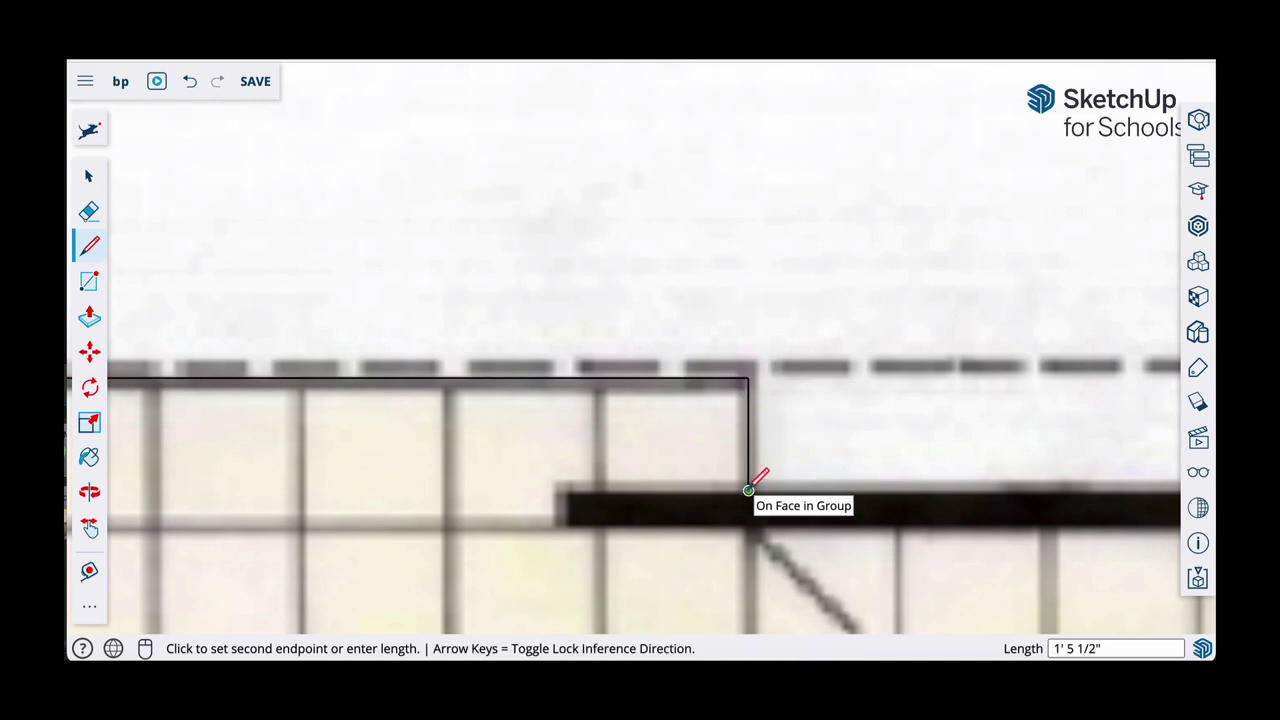
{"action": "scroll", "coordinate": [866, 457], "scroll_direction": "down", "scroll_amount": 1}
{"action": "middle_click_drag", "start_coordinate": [840, 462], "coordinate": [410, 393], "text": "shift"}
{"action": "scroll", "coordinate": [920, 403], "scroll_direction": "down", "scroll_amount": 3}
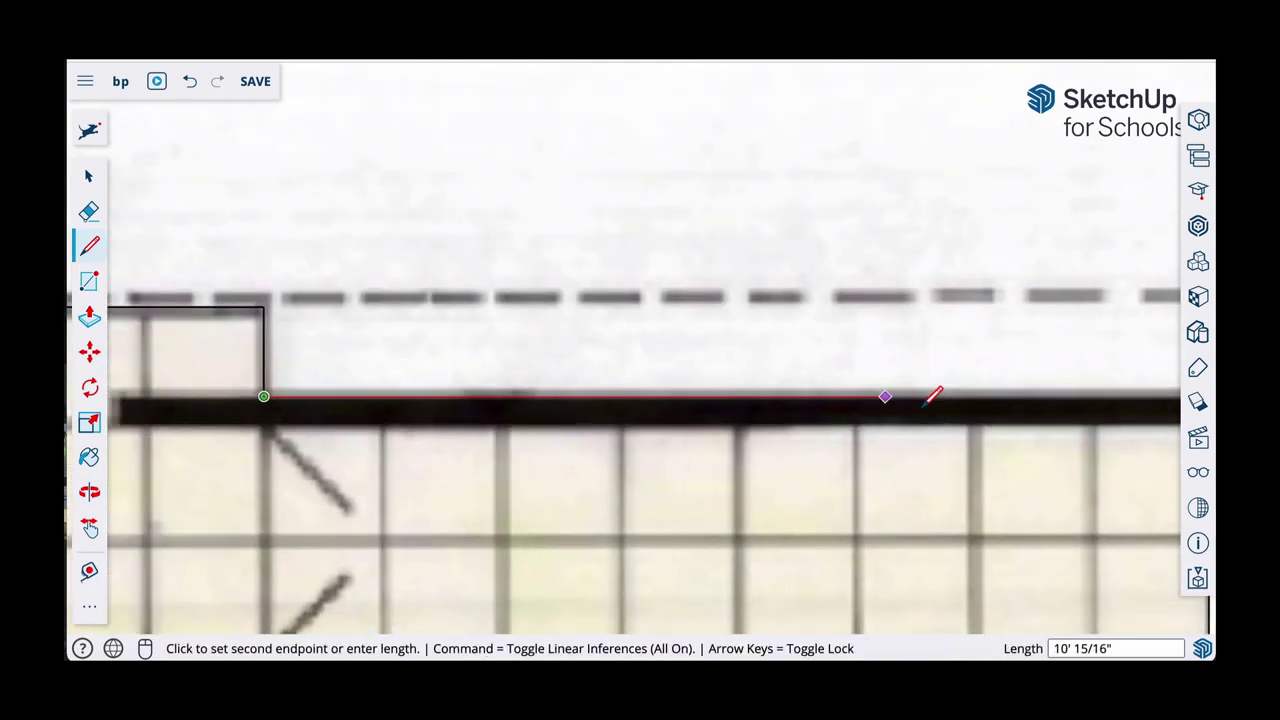
{"action": "middle_click_drag", "start_coordinate": [1012, 419], "coordinate": [476, 387], "text": "shift"}
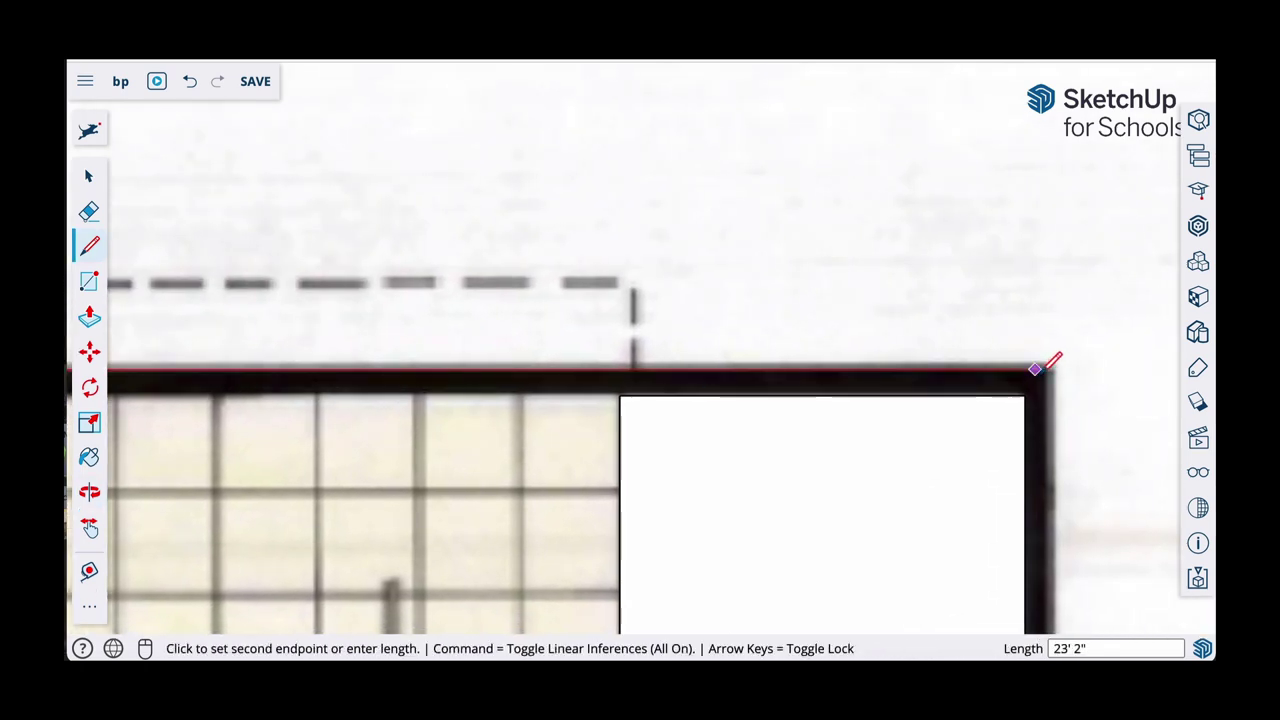
{"action": "left_click", "coordinate": [1046, 369]}
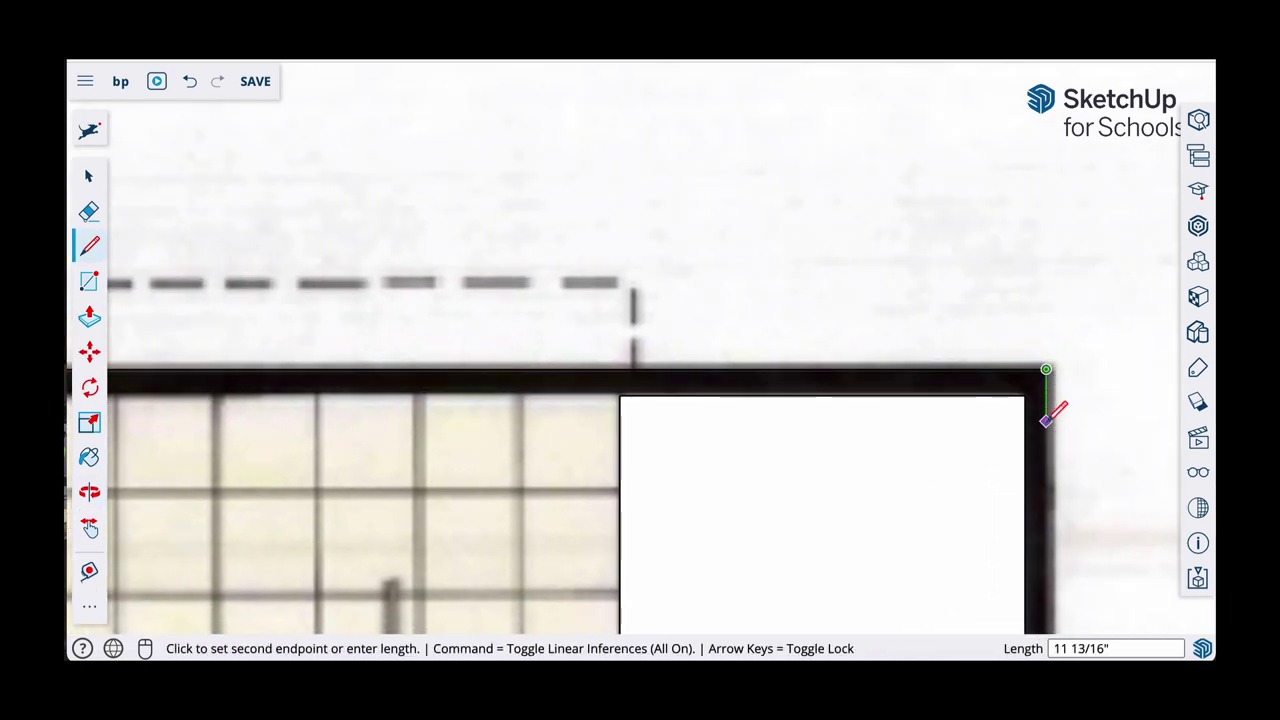
Trace down the east wall to the projecting paving, and continue about 1' 8" east to its outer corner
{"action": "scroll", "coordinate": [1062, 440], "scroll_direction": "down", "scroll_amount": 2}
{"action": "scroll", "coordinate": [1063, 537], "scroll_direction": "down", "scroll_amount": 1}
{"action": "middle_click_drag", "start_coordinate": [1063, 537], "coordinate": [1080, 226], "text": "shift"}
{"action": "scroll", "coordinate": [1100, 495], "scroll_direction": "up", "scroll_amount": 1}
{"action": "scroll", "coordinate": [1100, 495], "scroll_direction": "up", "scroll_amount": 5}
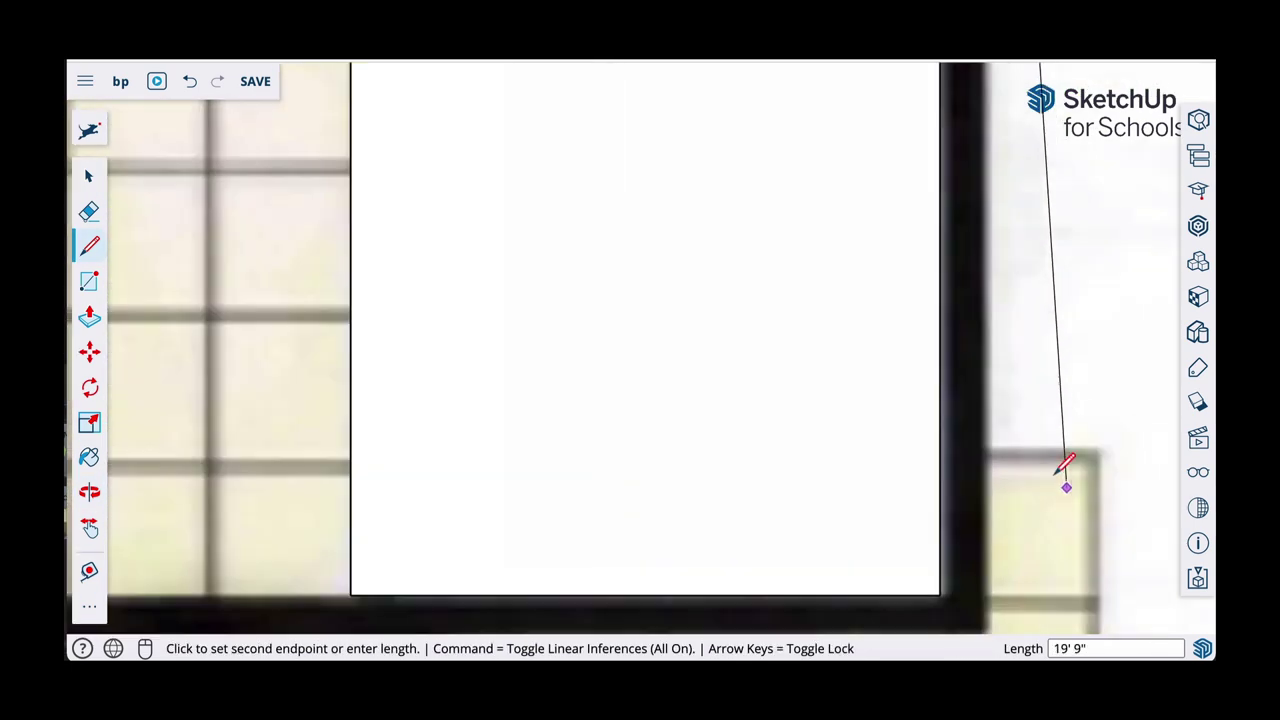
{"action": "left_click", "coordinate": [970, 449]}
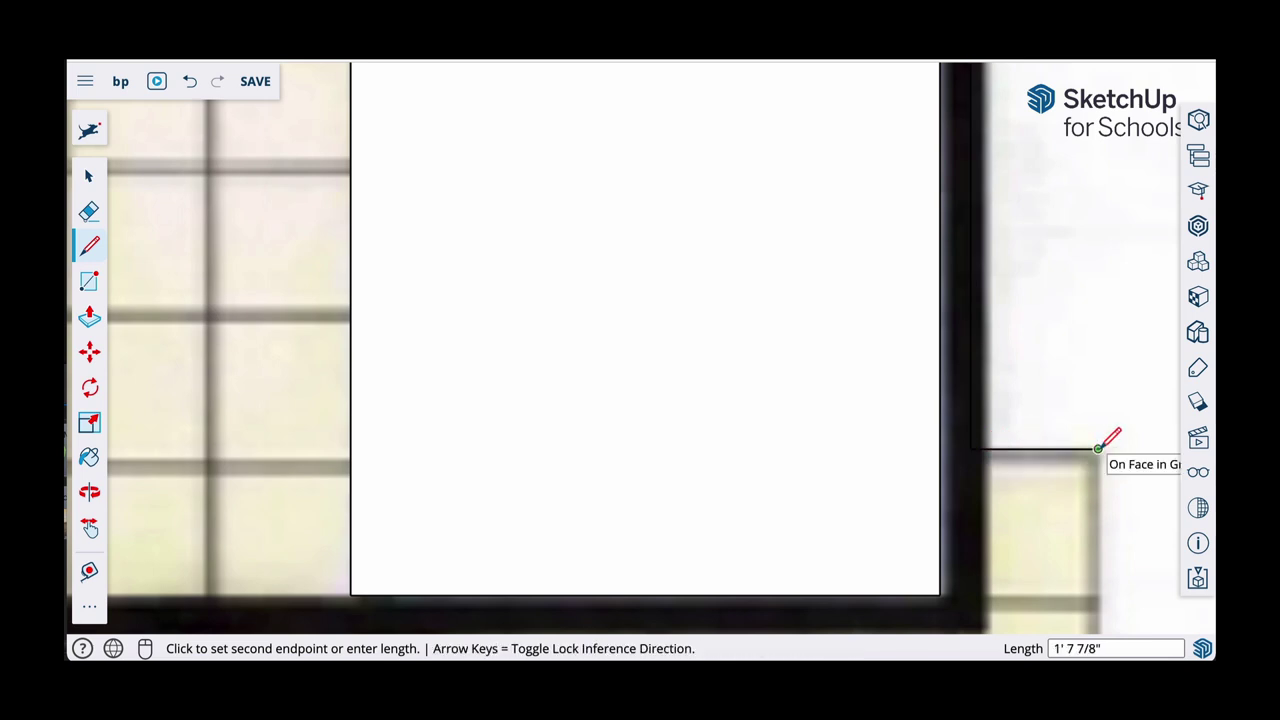
{"action": "left_click", "coordinate": [1098, 449]}
Draw the outline about 4' down the projecting paving's east edge to its lower corner
{"action": "scroll", "coordinate": [1098, 450], "scroll_direction": "down", "scroll_amount": 1}
{"action": "scroll", "coordinate": [1097, 455], "scroll_direction": "down", "scroll_amount": 2}
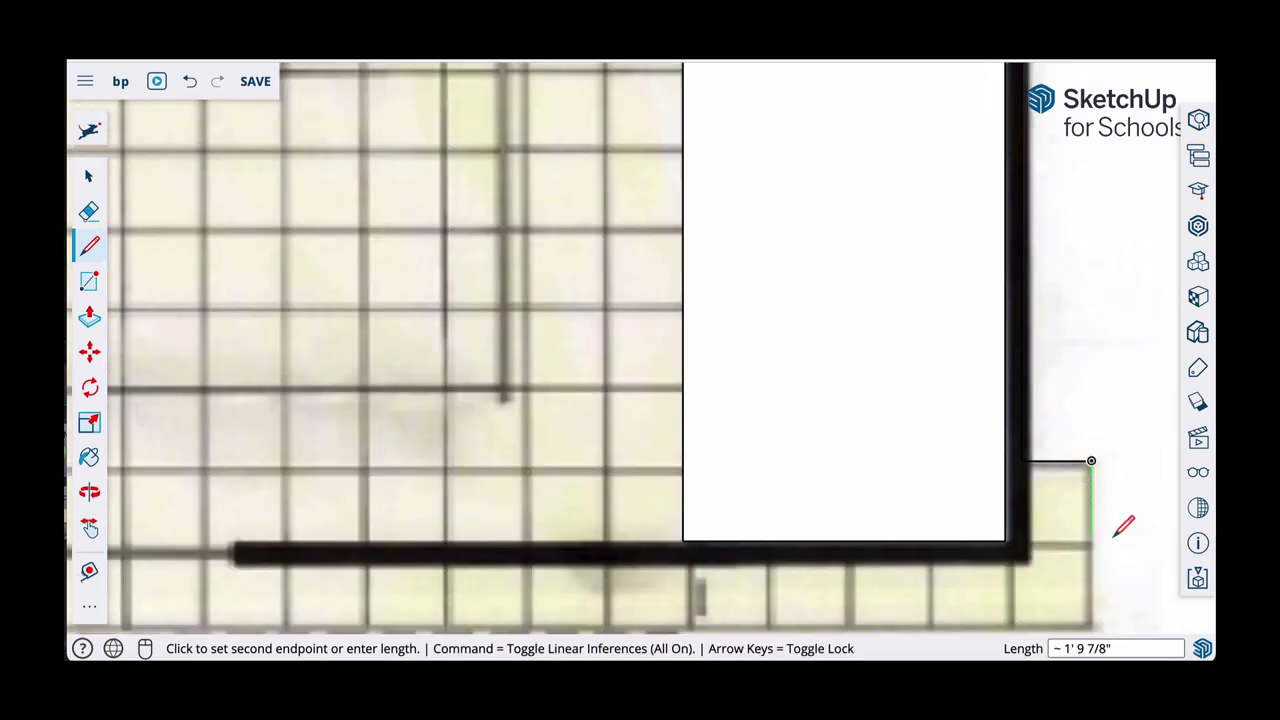
{"action": "mouse_move", "coordinate": [1111, 537]}
{"action": "middle_mouse_down"}
{"action": "mouse_move", "coordinate": [1051, 297]}
{"action": "mouse_move", "coordinate": [1040, 360]}
{"action": "middle_mouse_up"}
{"action": "scroll", "coordinate": [1040, 360], "scroll_direction": "up", "scroll_amount": 3}
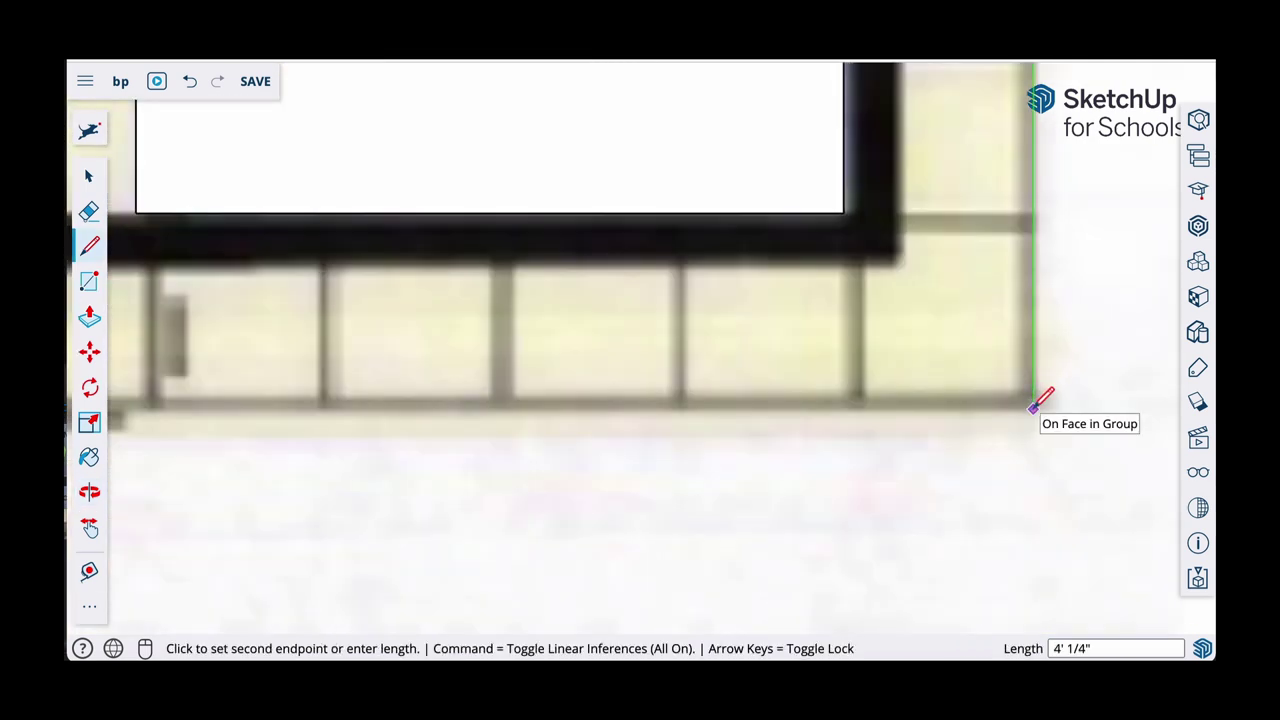
{"action": "left_click", "coordinate": [1033, 408]}
Continue the outline about 24' 10" west along the paving's lower edge to the upper corner beside the steps
{"action": "scroll", "coordinate": [771, 406], "scroll_direction": "down", "scroll_amount": 4}
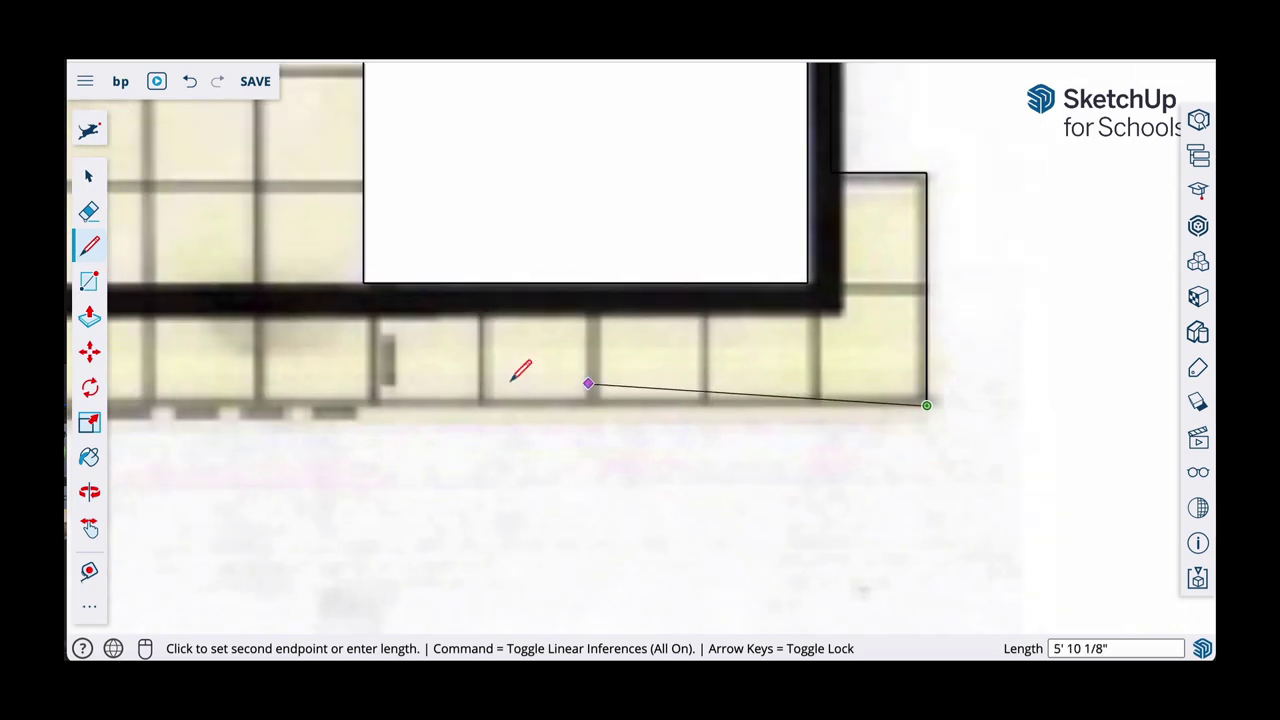
{"action": "middle_click_drag", "start_coordinate": [460, 378], "coordinate": [894, 360], "text": "shift"}
{"action": "middle_click_drag", "start_coordinate": [366, 360], "coordinate": [763, 370]}
{"action": "scroll", "coordinate": [555, 368], "scroll_direction": "up", "scroll_amount": 3}
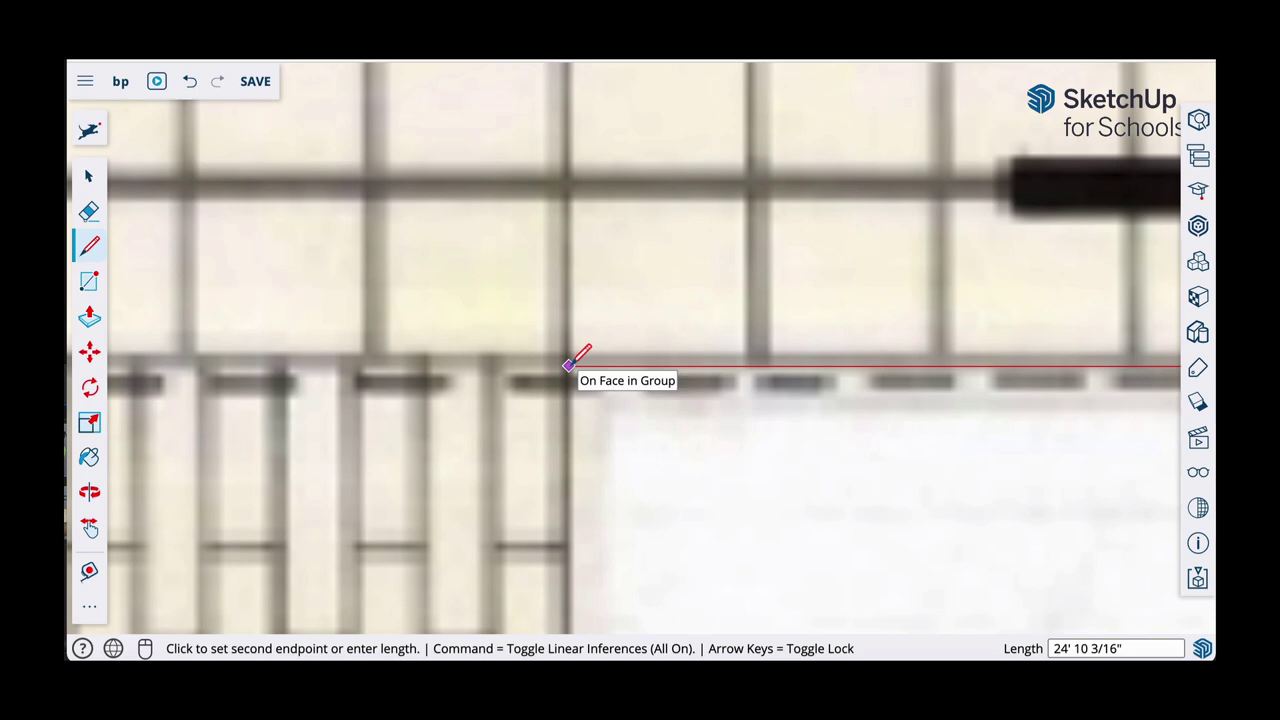
{"action": "left_click", "coordinate": [568, 365]}
Draw the outline down the east side of the steps to the terrace's lower corner
{"action": "scroll", "coordinate": [571, 370], "scroll_direction": "down", "scroll_amount": 2}
{"action": "scroll", "coordinate": [597, 468], "scroll_direction": "down", "scroll_amount": 1}
{"action": "middle_click_drag", "start_coordinate": [599, 470], "coordinate": [643, 242], "text": "shift"}
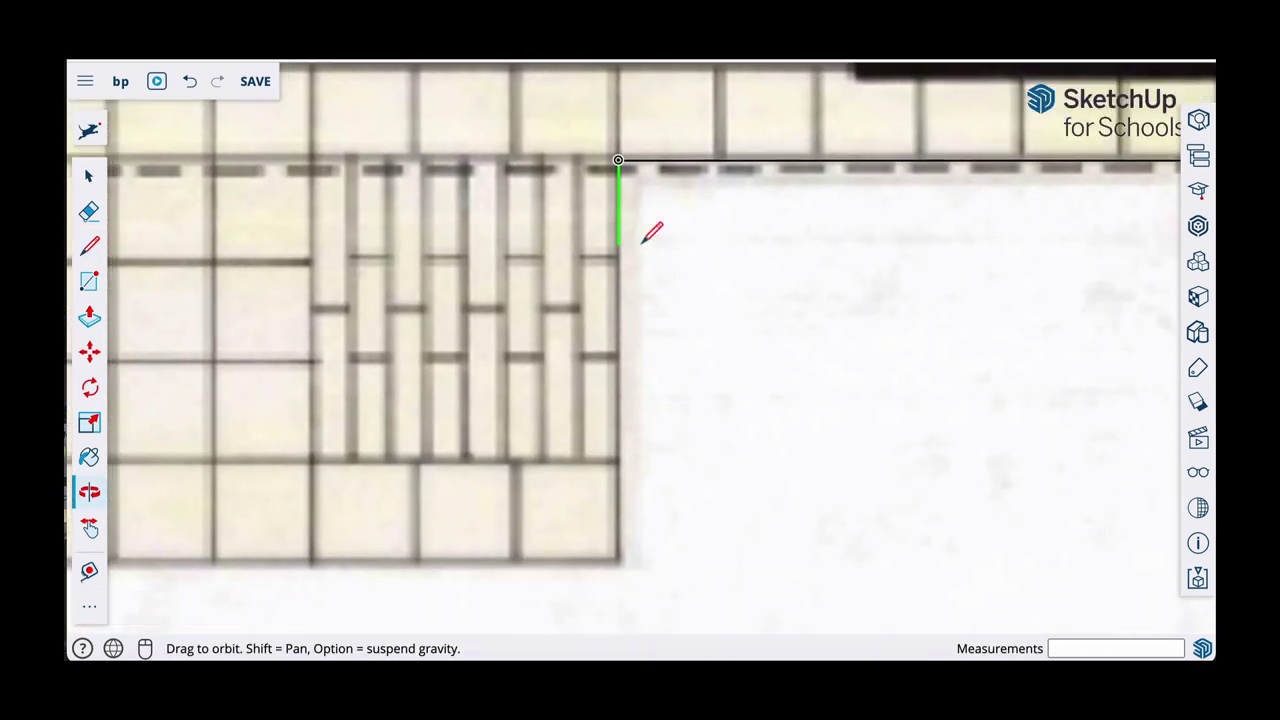
{"action": "left_click", "coordinate": [618, 562]}
Draw the terrace's lower edge about 75' west to the outer corner of the southwest paving
{"action": "scroll", "coordinate": [460, 540], "scroll_direction": "down", "scroll_amount": 1}
{"action": "middle_click_drag", "start_coordinate": [455, 537], "coordinate": [989, 472], "text": "shift"}
{"action": "scroll", "coordinate": [474, 476], "scroll_direction": "down", "scroll_amount": 1}
{"action": "middle_click_drag", "start_coordinate": [405, 463], "coordinate": [992, 451], "text": "shift"}
{"action": "scroll", "coordinate": [266, 432], "scroll_direction": "down", "scroll_amount": 1}
{"action": "middle_click_drag", "start_coordinate": [260, 435], "coordinate": [863, 423], "text": "shift"}
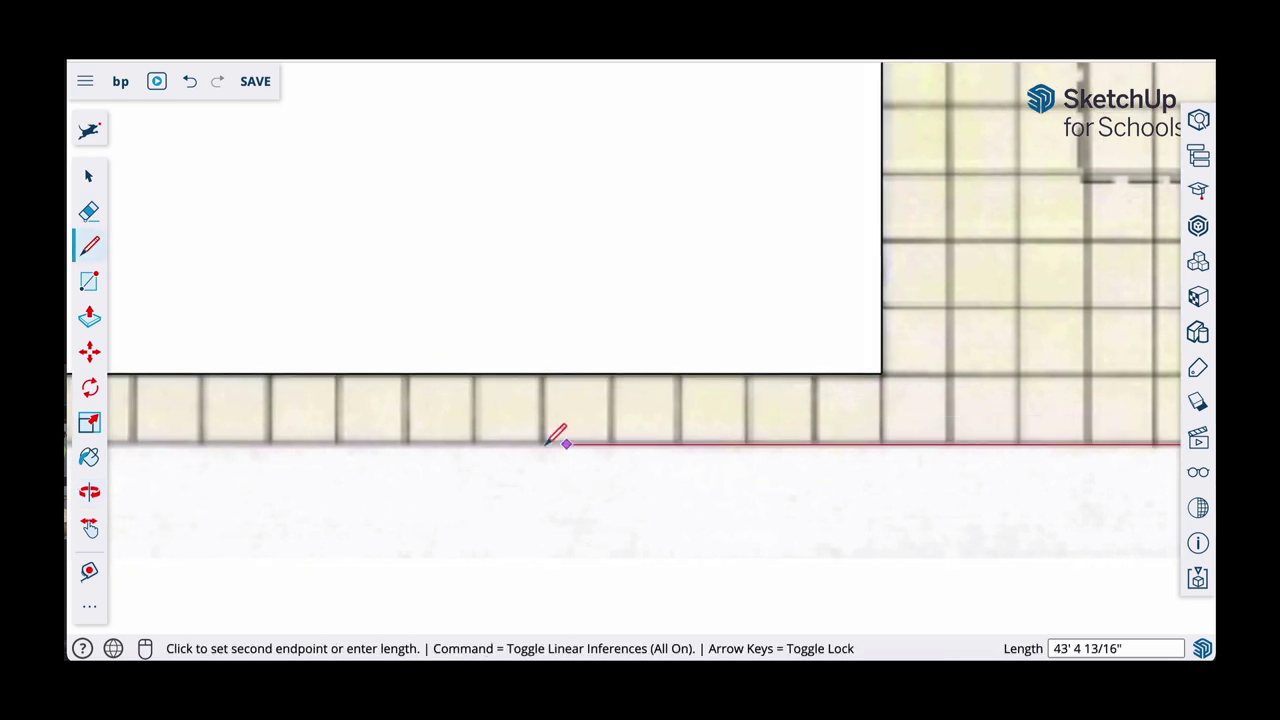
{"action": "middle_click_drag", "start_coordinate": [560, 437], "coordinate": [918, 428]}
{"action": "scroll", "coordinate": [205, 420], "scroll_direction": "up", "scroll_amount": 5}
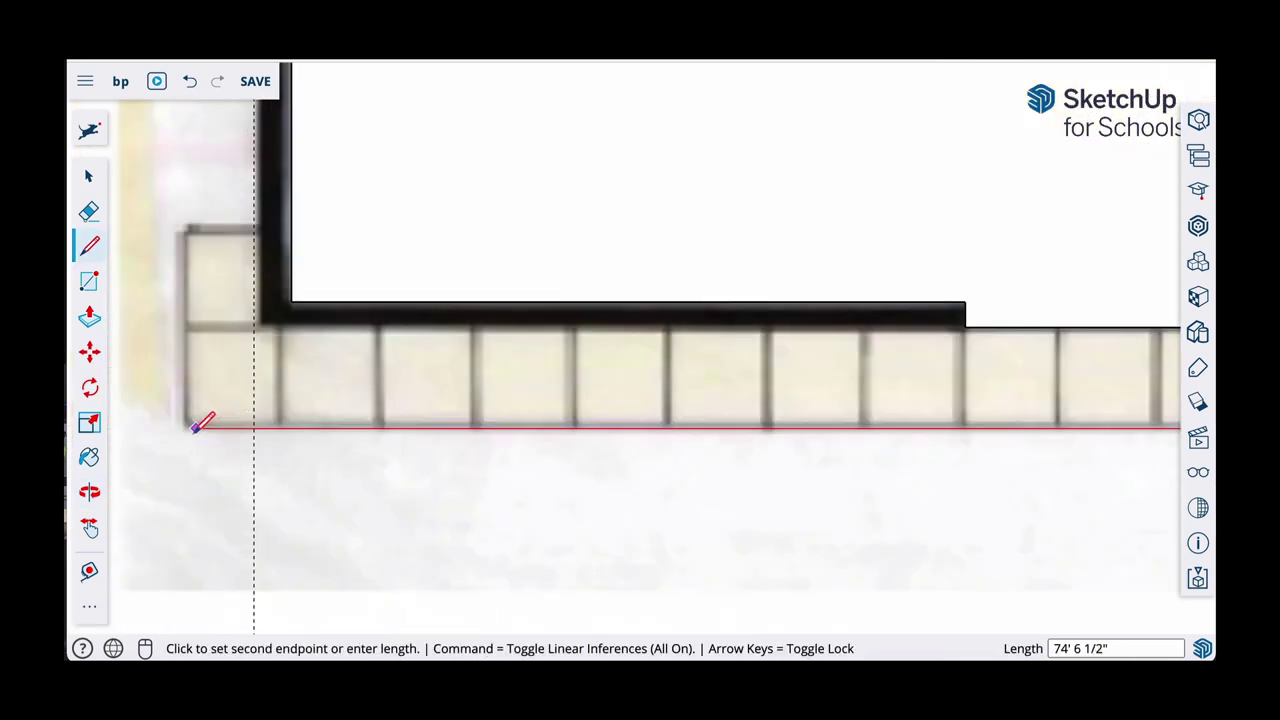
{"action": "left_click", "coordinate": [180, 425]}
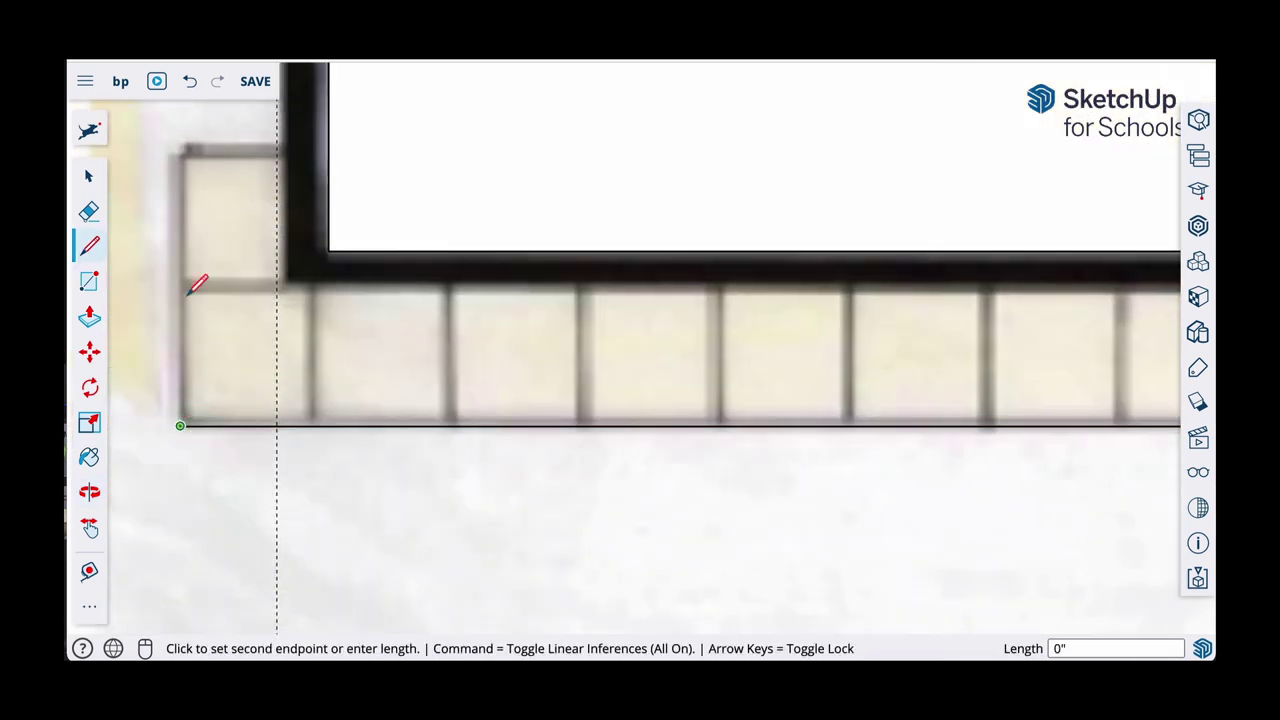
Trace the southwest paving's end back 1' 4 1/2" to the vertical guide, and close the outline about 38' 2" up at the guides' intersection
{"action": "left_click", "coordinate": [181, 150]}
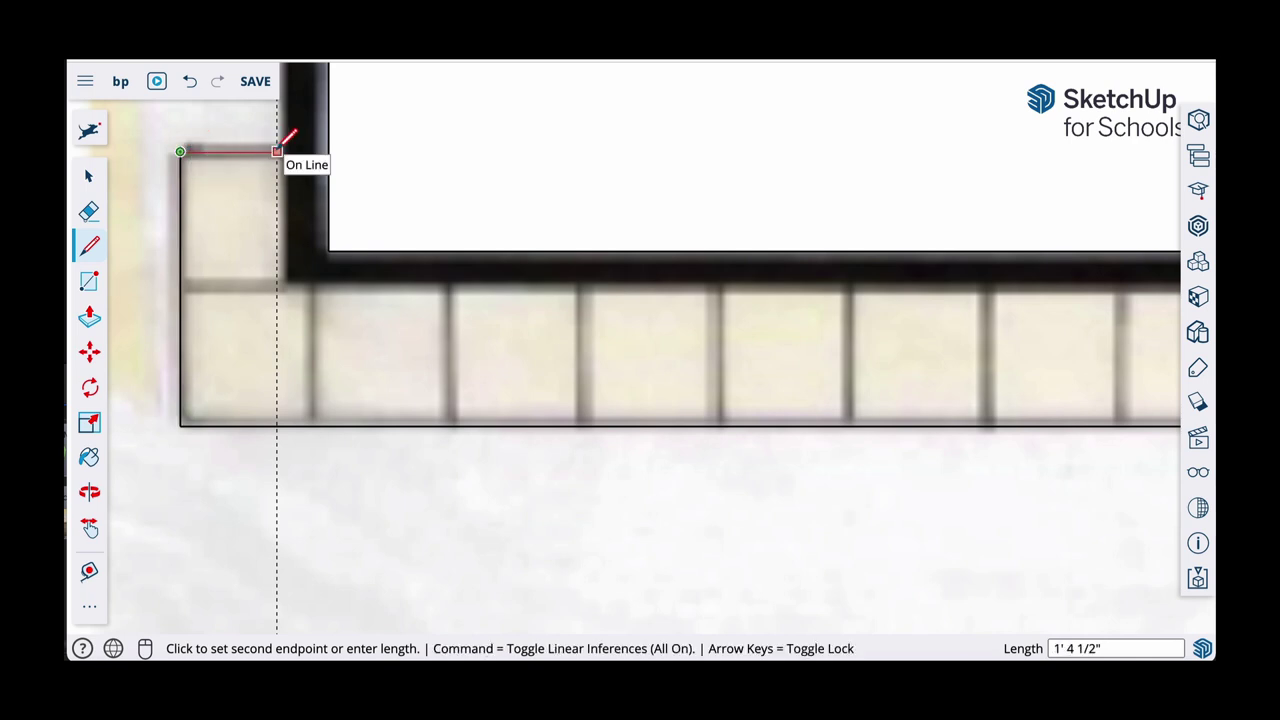
{"action": "left_click", "coordinate": [277, 152]}
{"action": "scroll", "coordinate": [278, 152], "scroll_direction": "down", "scroll_amount": 5}
{"action": "middle_click_drag", "start_coordinate": [300, 198], "coordinate": [467, 513], "text": "shift"}
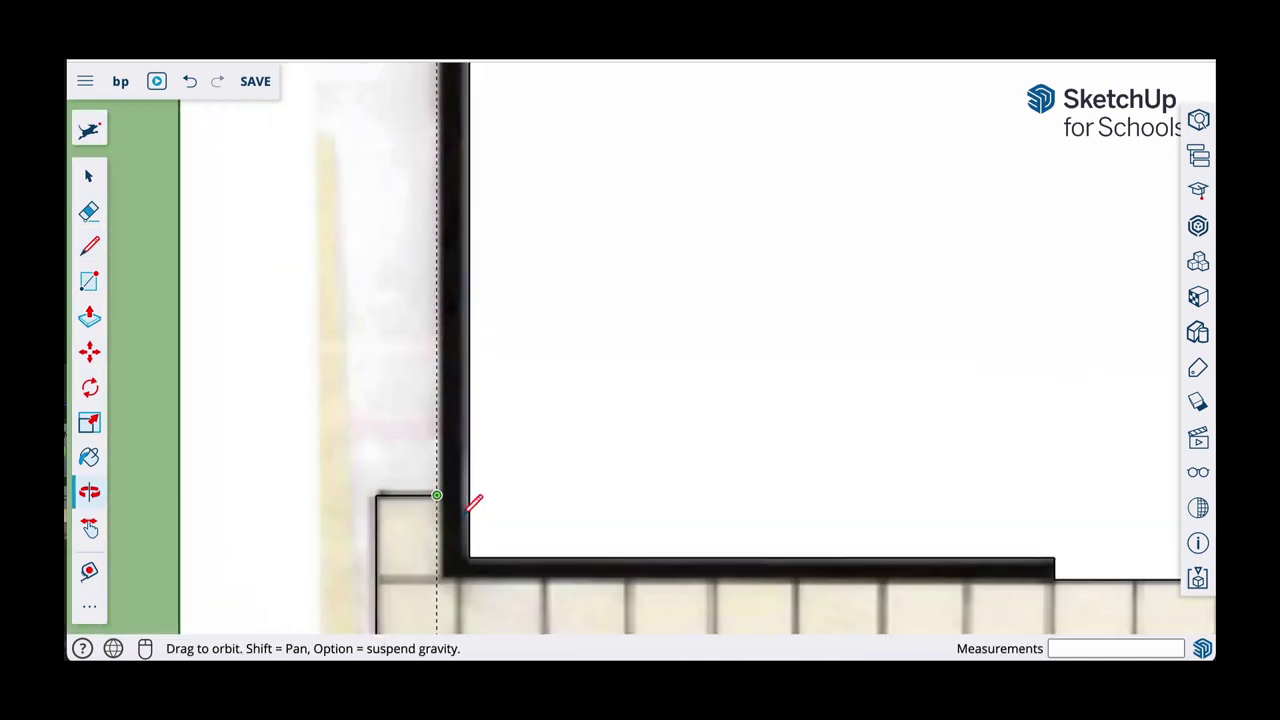
{"action": "scroll", "coordinate": [504, 430], "scroll_direction": "down", "scroll_amount": 5}
{"action": "middle_click_drag", "start_coordinate": [540, 257], "coordinate": [542, 554], "text": "shift"}
{"action": "scroll", "coordinate": [541, 349], "scroll_direction": "down", "scroll_amount": 1}
{"action": "scroll", "coordinate": [506, 275], "scroll_direction": "up", "scroll_amount": 5}
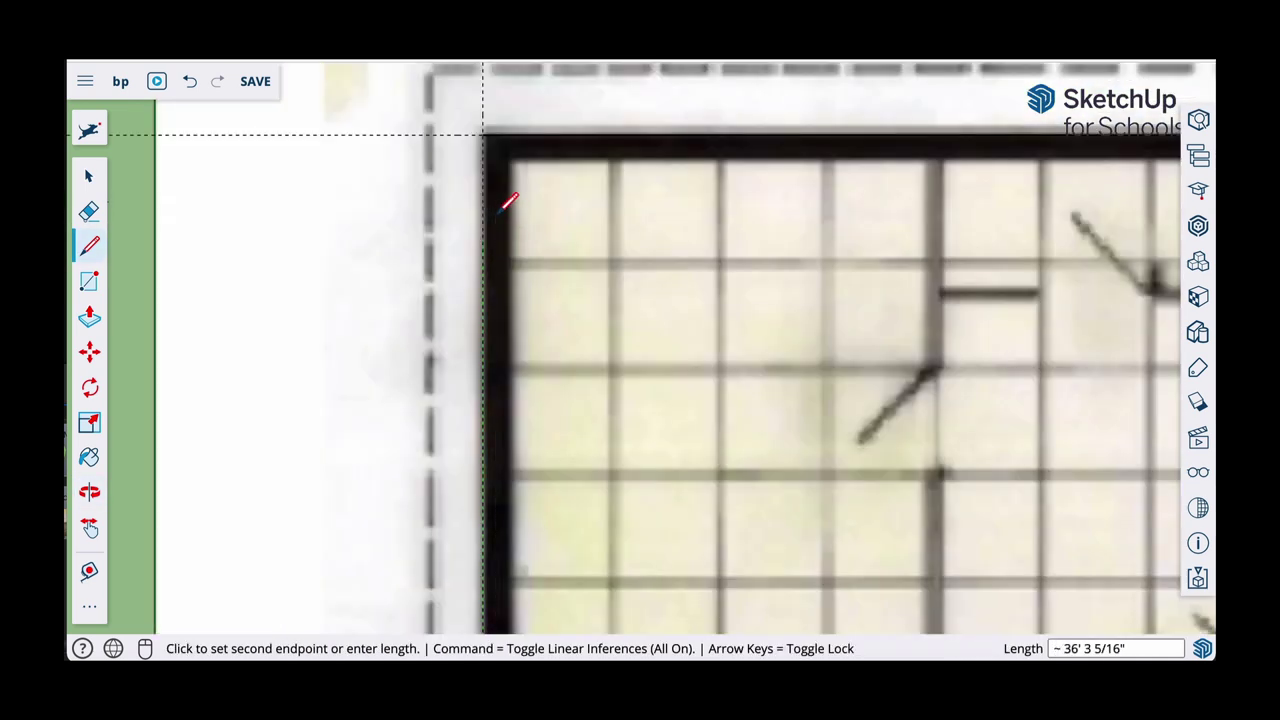
{"action": "left_click", "coordinate": [484, 133]}
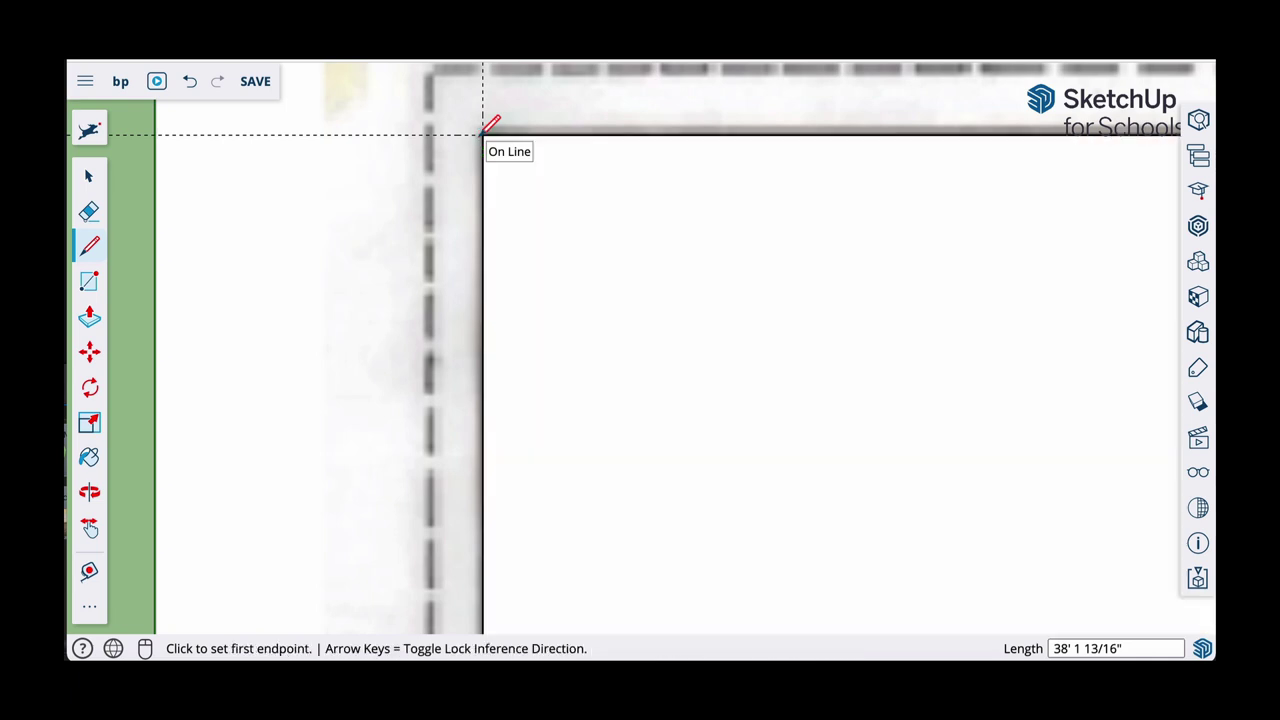
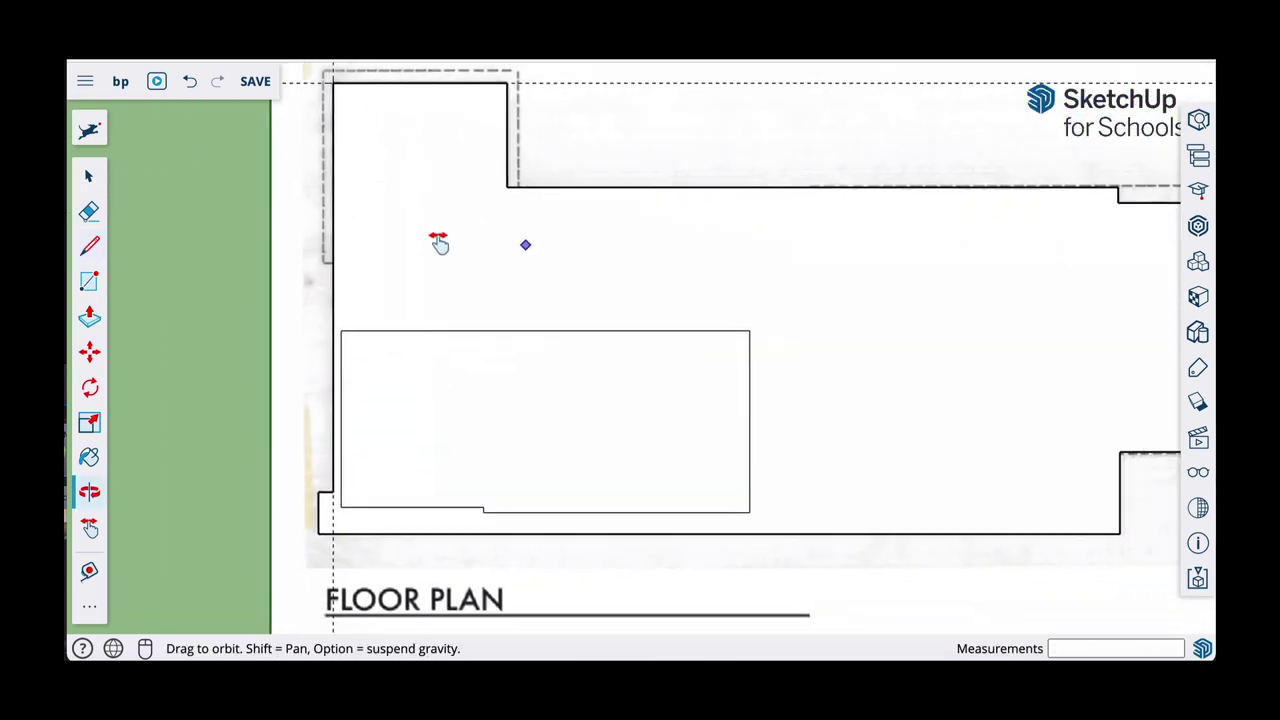
Examine the closed floor outline and read the note on floor, pool, wall and roof dimensions above the plan
{"action": "scroll", "coordinate": [750, 271], "scroll_direction": "down", "scroll_amount": 2}
{"action": "middle_click_drag", "start_coordinate": [852, 354], "coordinate": [711, 327], "text": "shift"}
{"action": "right_click", "coordinate": [813, 343]}
{"action": "left_click", "coordinate": [848, 397]}
{"action": "scroll", "coordinate": [850, 280], "scroll_direction": "down", "scroll_amount": 3}
{"action": "middle_click_drag", "start_coordinate": [852, 198], "coordinate": [735, 407], "text": "shift"}
{"action": "scroll", "coordinate": [590, 238], "scroll_direction": "up", "scroll_amount": 2}
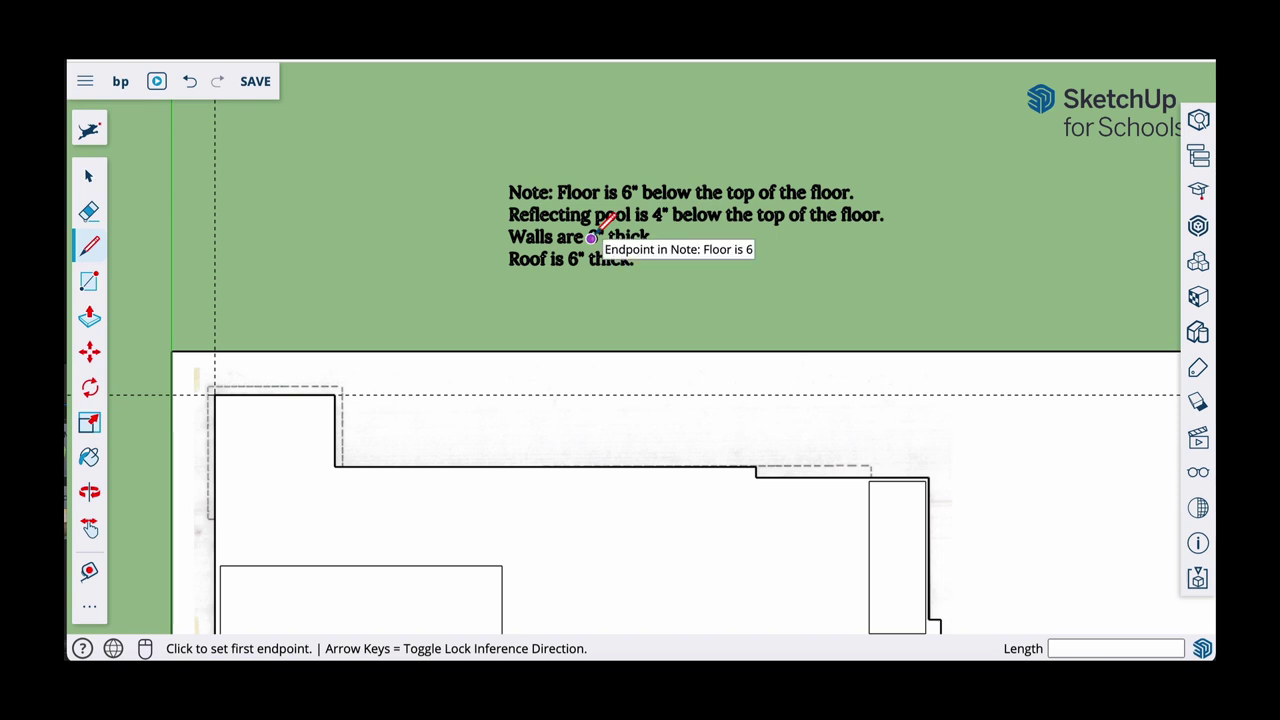
{"action": "scroll", "coordinate": [600, 235], "scroll_direction": "down", "scroll_amount": 3}
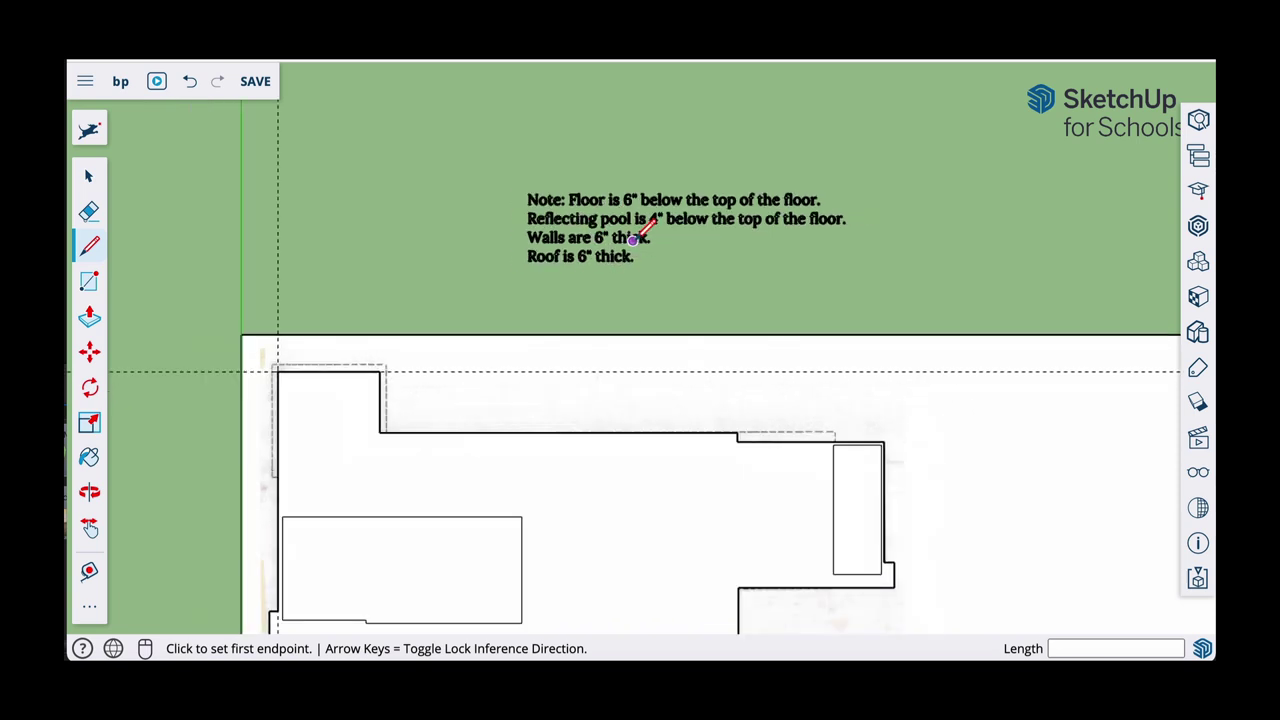
Push the pavilion floor face down 6"
{"action": "middle_click_drag", "start_coordinate": [803, 430], "coordinate": [786, 294], "text": "shift"}
{"action": "middle_click_drag", "start_coordinate": [806, 466], "coordinate": [624, 340]}
{"action": "scroll", "coordinate": [580, 336], "scroll_direction": "up", "scroll_amount": 3}
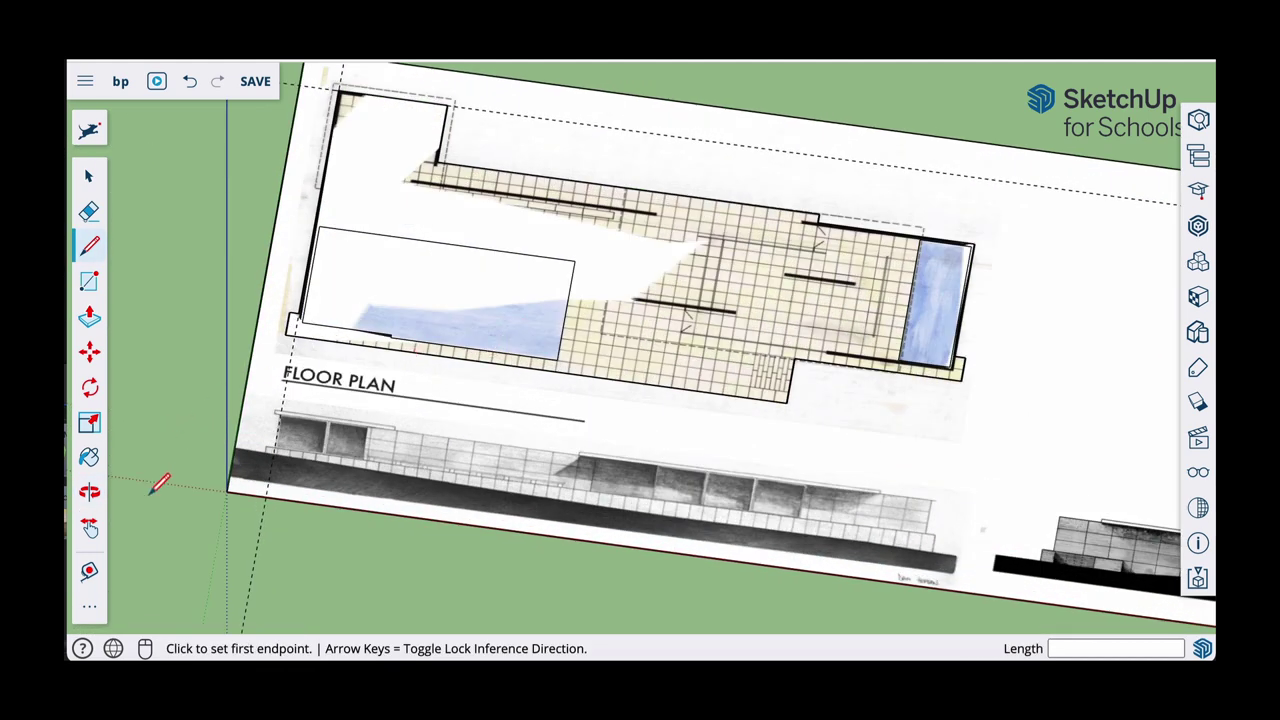
{"action": "left_click", "coordinate": [89, 317]}
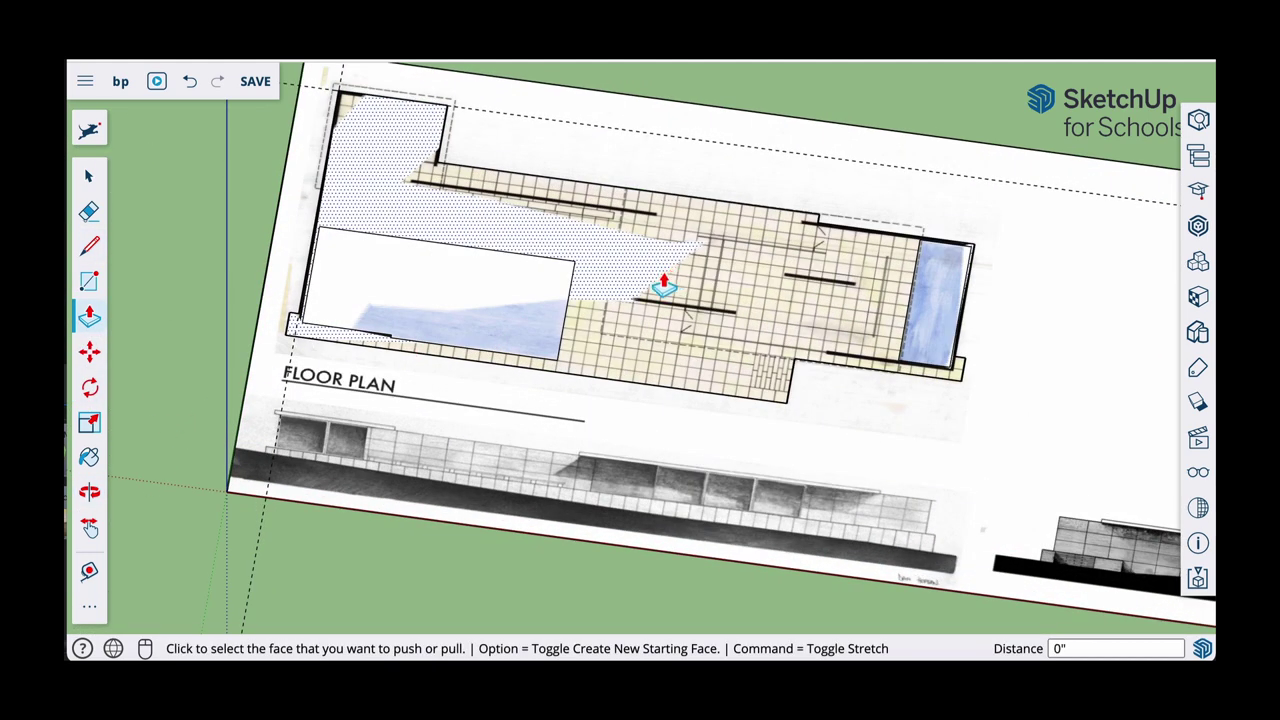
{"action": "left_click", "coordinate": [613, 312]}
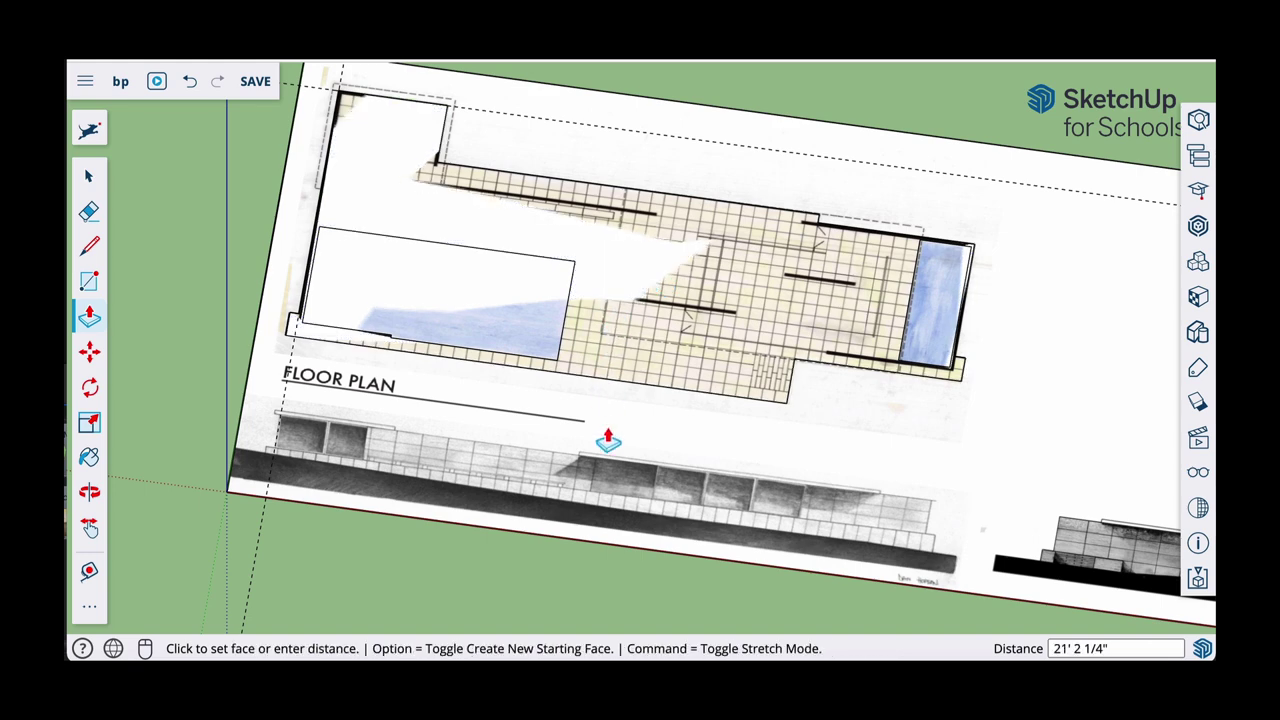
{"action": "scroll", "coordinate": [610, 445], "scroll_direction": "down", "scroll_amount": 3}
{"action": "middle_click_drag", "start_coordinate": [617, 480], "coordinate": [643, 414]}
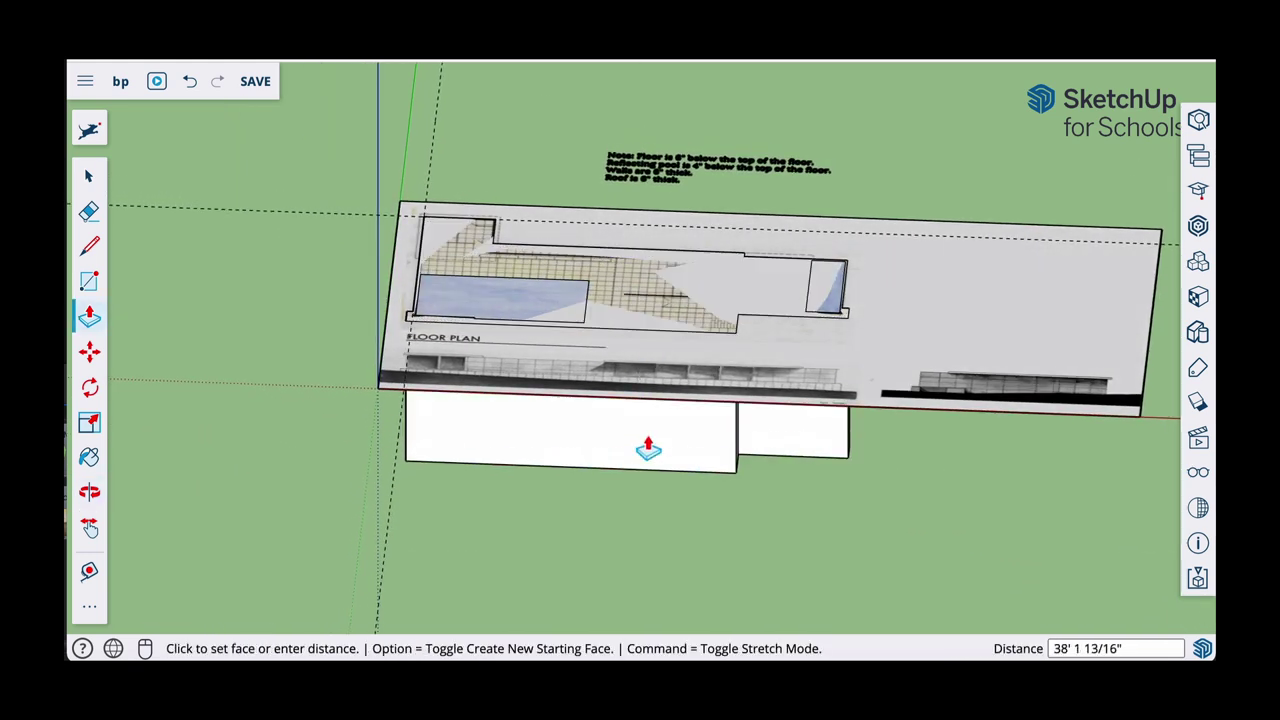
{"action": "key", "text": "Escape"}
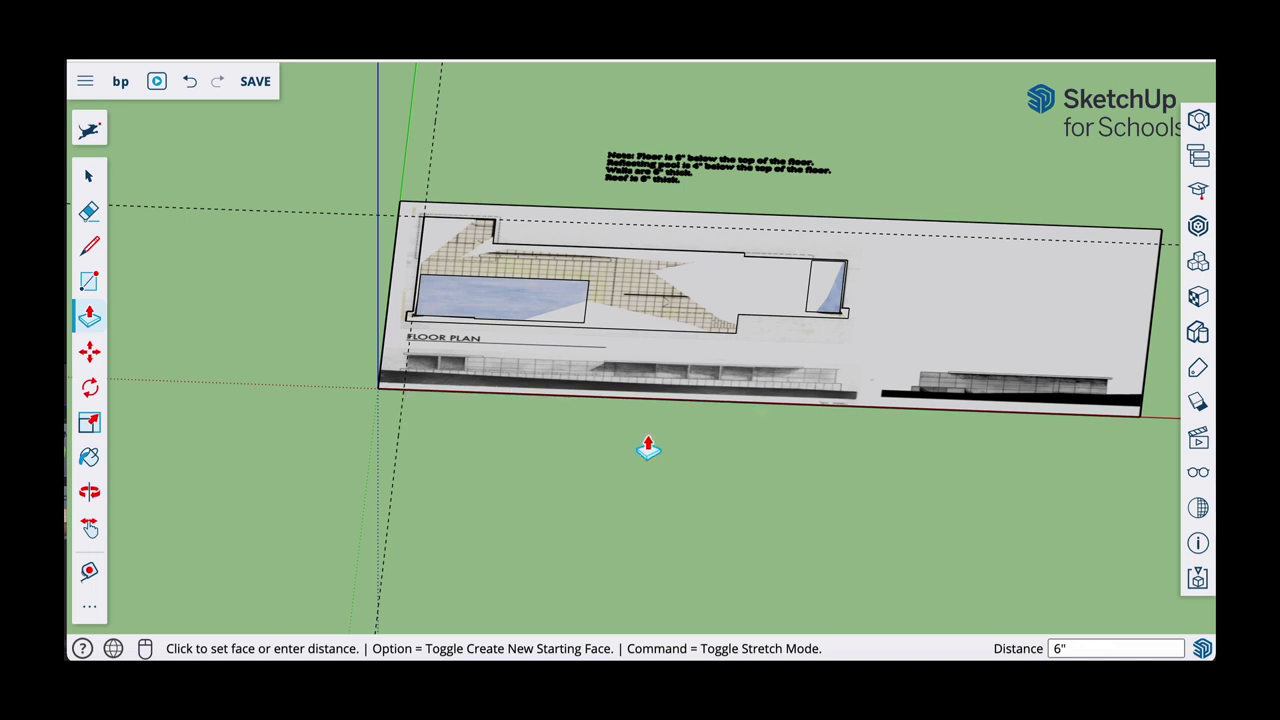
Push the large reflecting pool's face and the small pool's face down 4" each
{"action": "scroll", "coordinate": [549, 338], "scroll_direction": "up", "scroll_amount": 2}
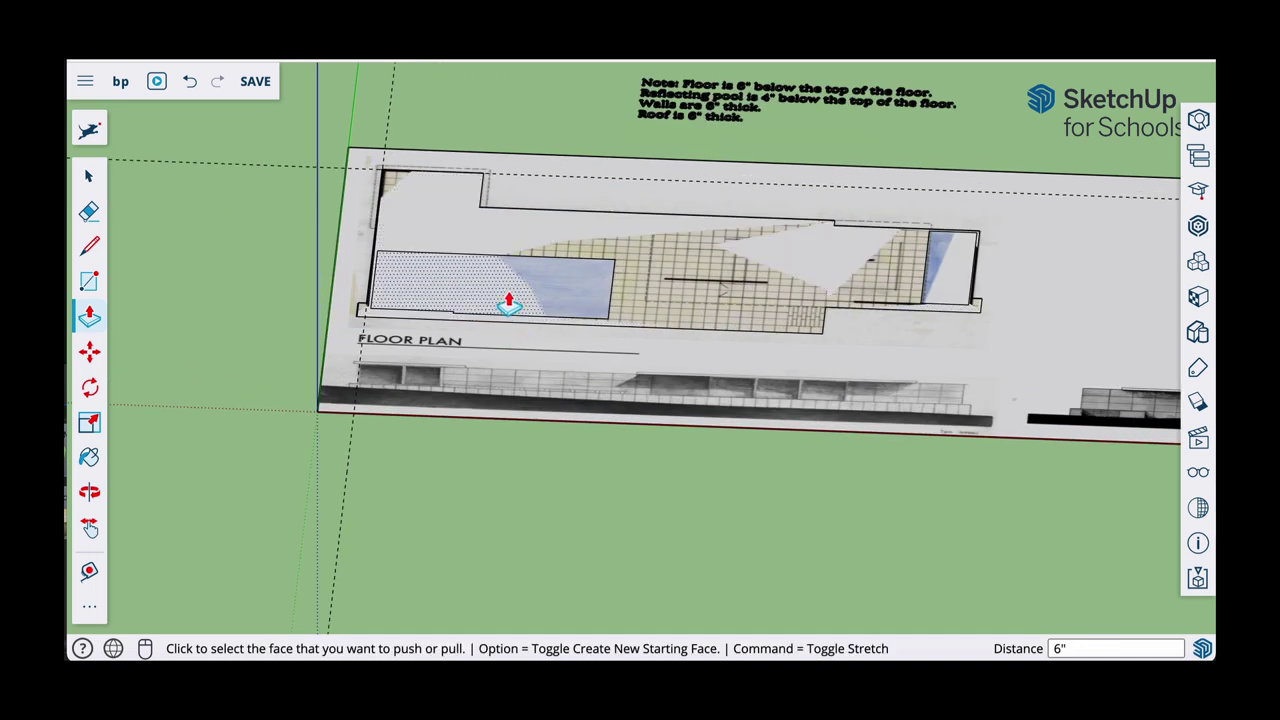
{"action": "left_click", "coordinate": [509, 302]}
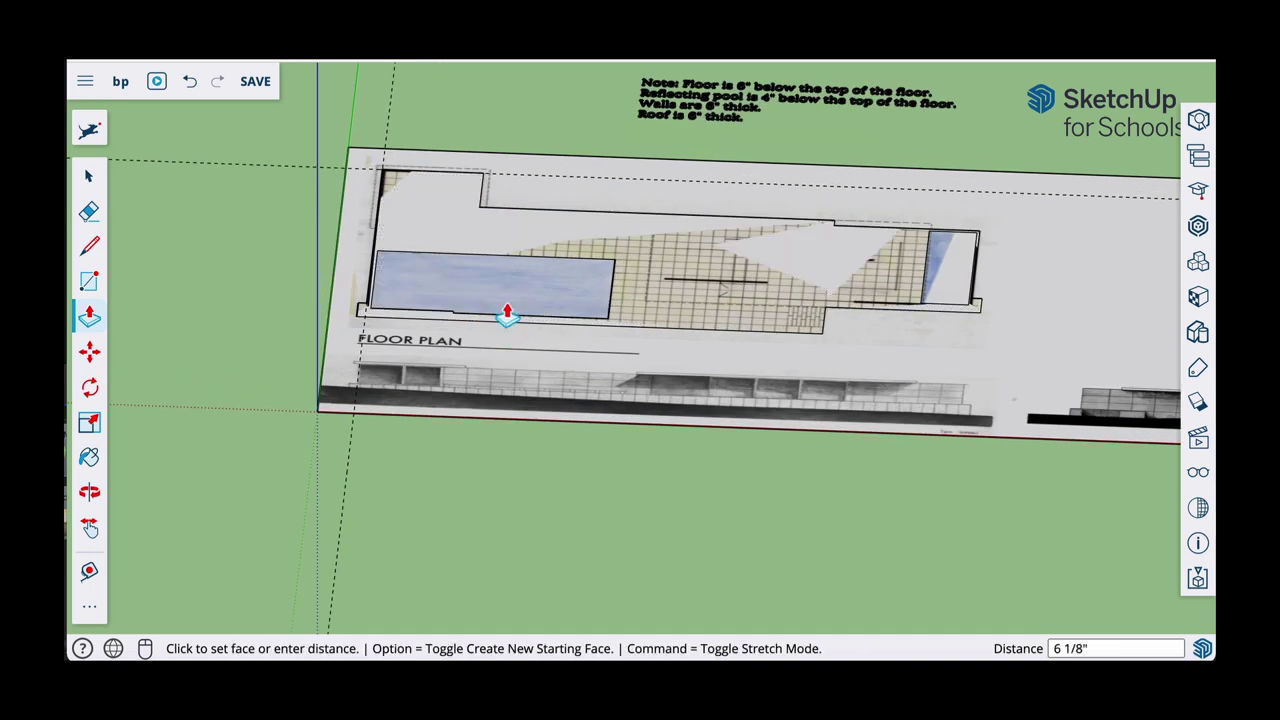
{"action": "type", "text": "4"}
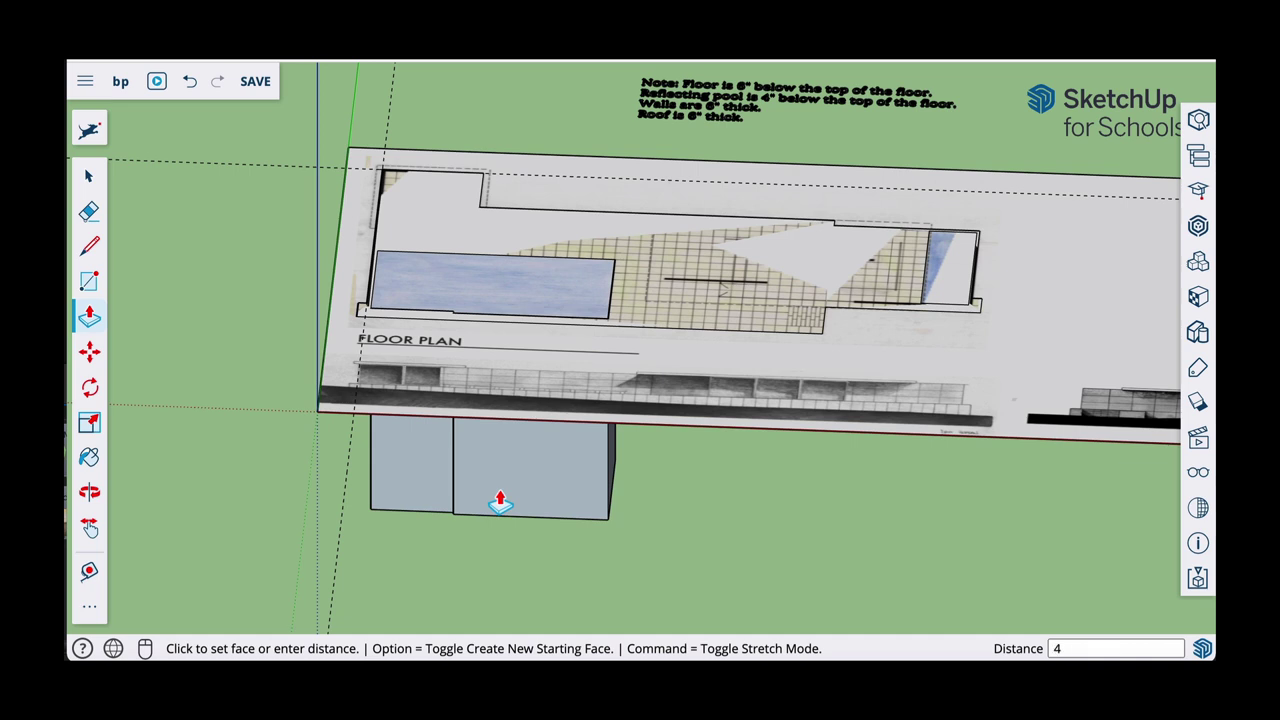
{"action": "key", "text": "Return"}
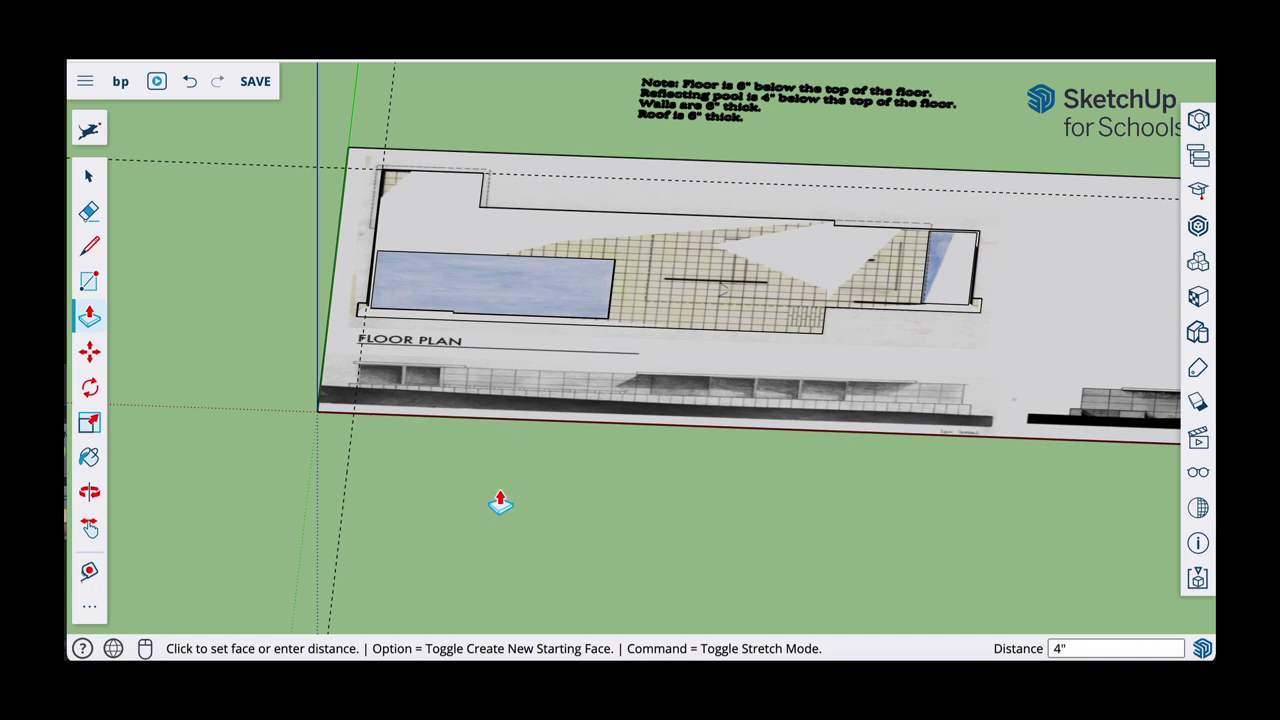
{"action": "left_click", "coordinate": [960, 262]}
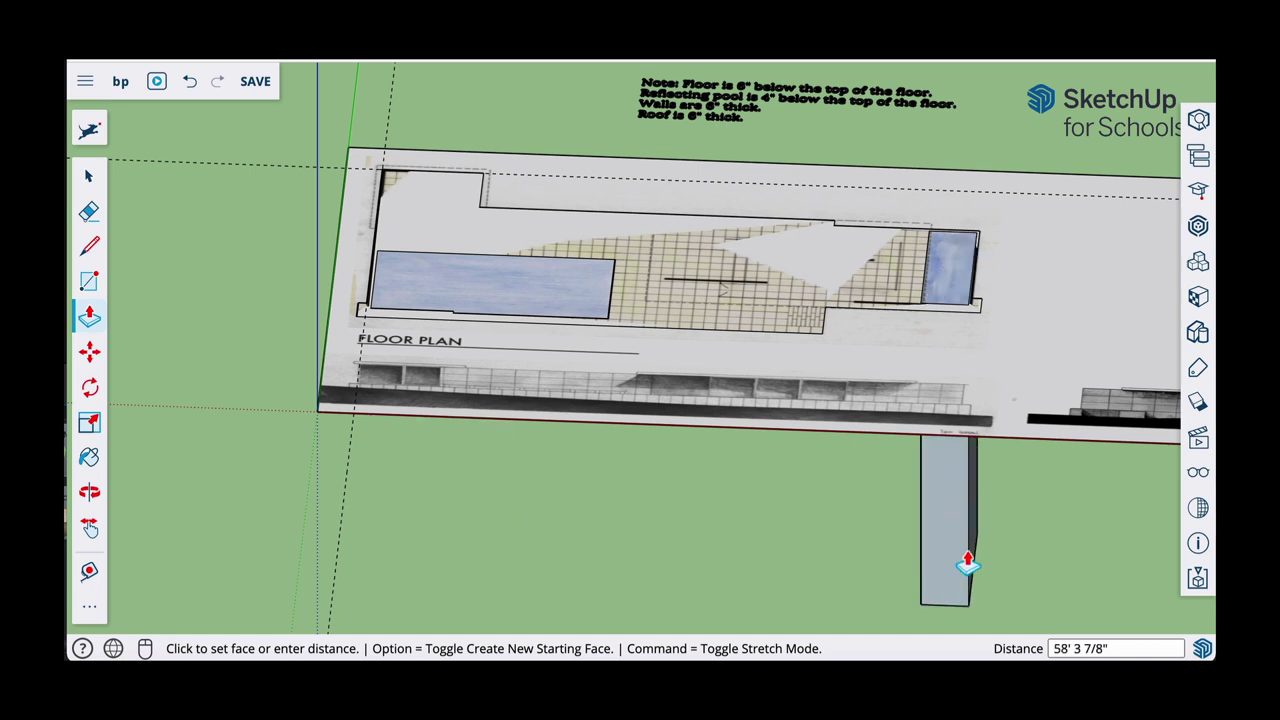
{"action": "type", "text": "4"}
{"action": "key", "text": "Return"}
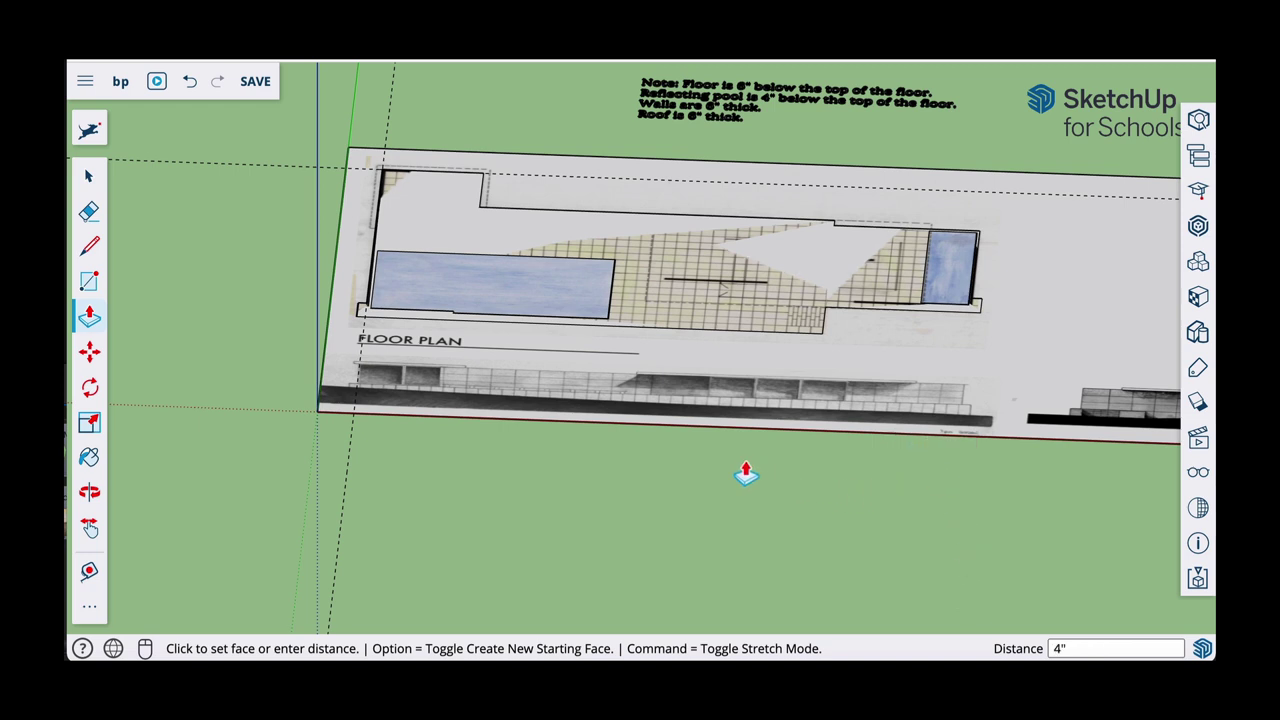
{"action": "left_click", "coordinate": [387, 316]}
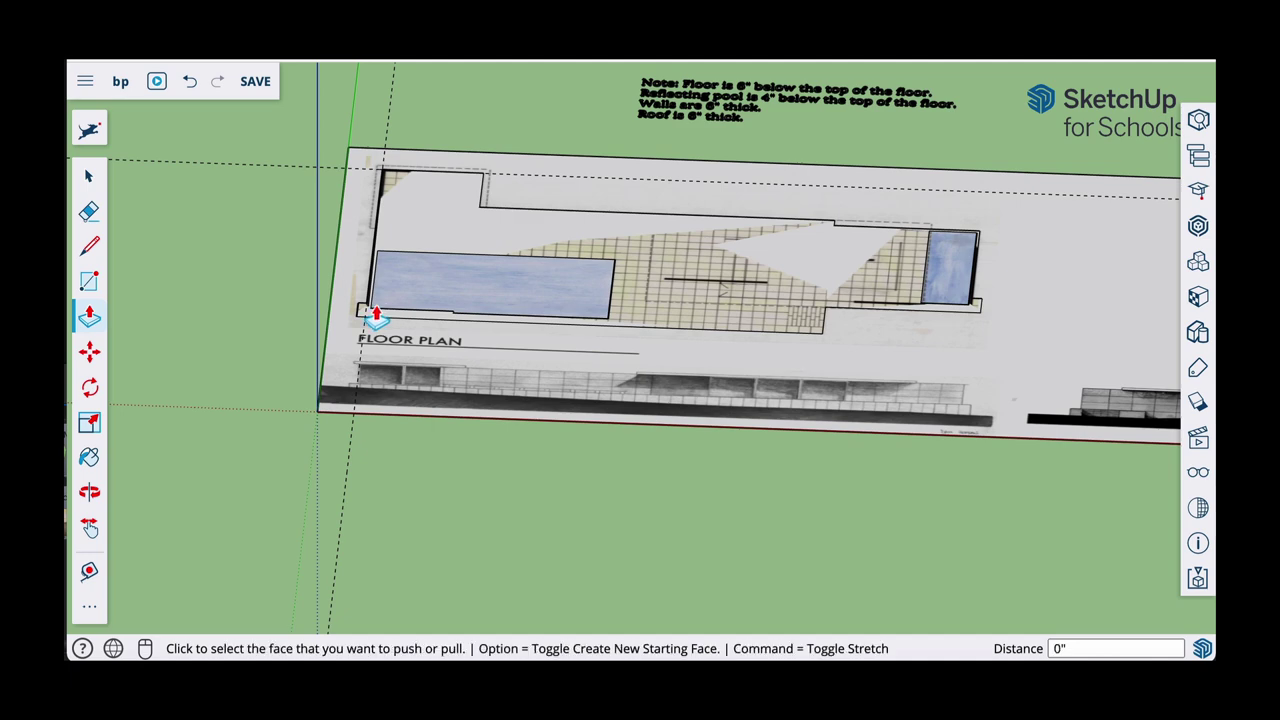
Select the whole pavilion floor with its connected edges and pools, and make it a group
{"action": "key", "text": "space"}
{"action": "middle_click_drag", "start_coordinate": [530, 208], "coordinate": [577, 349]}
{"action": "middle_click_drag", "start_coordinate": [594, 297], "coordinate": [645, 318]}
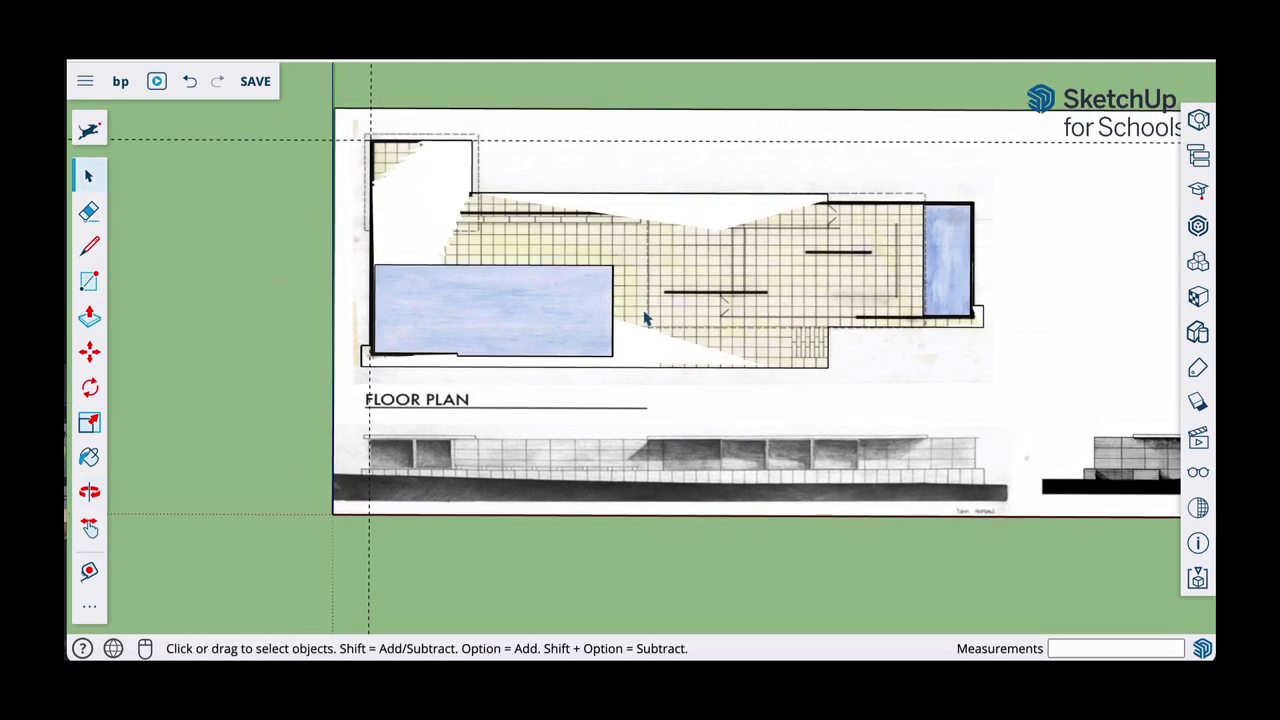
{"action": "left_click", "coordinate": [437, 226]}
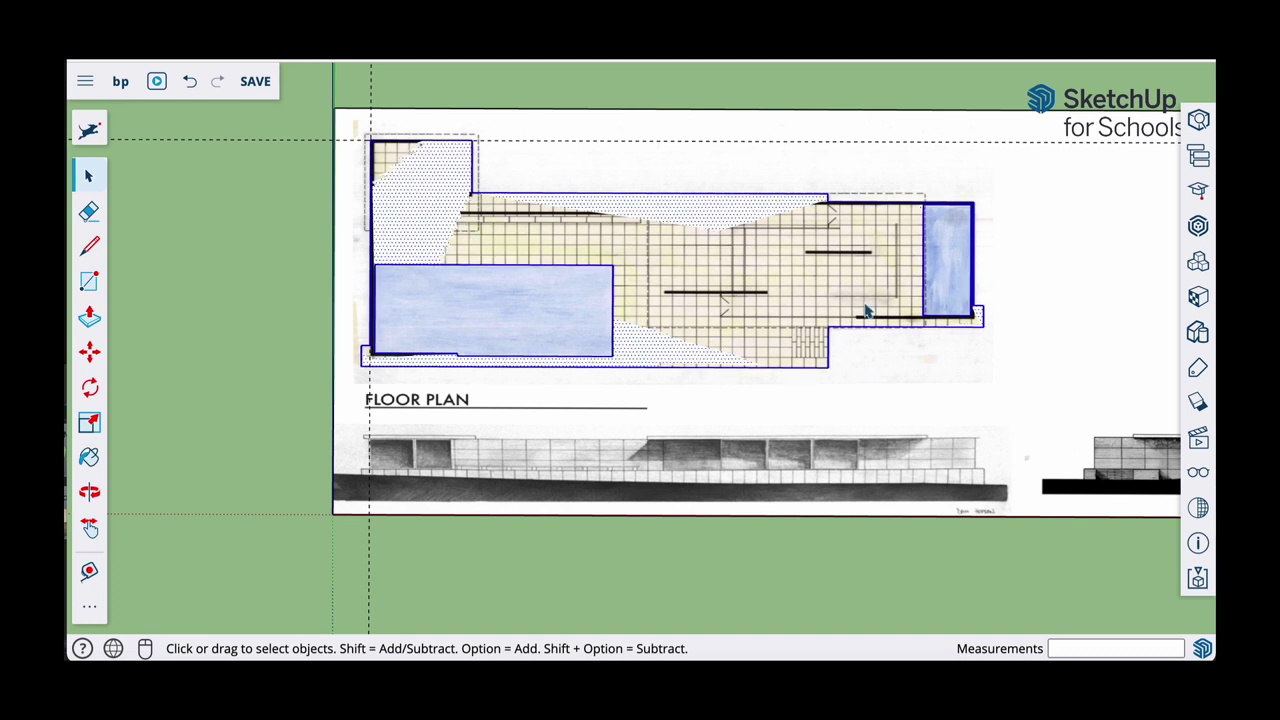
{"action": "right_click", "coordinate": [441, 227]}
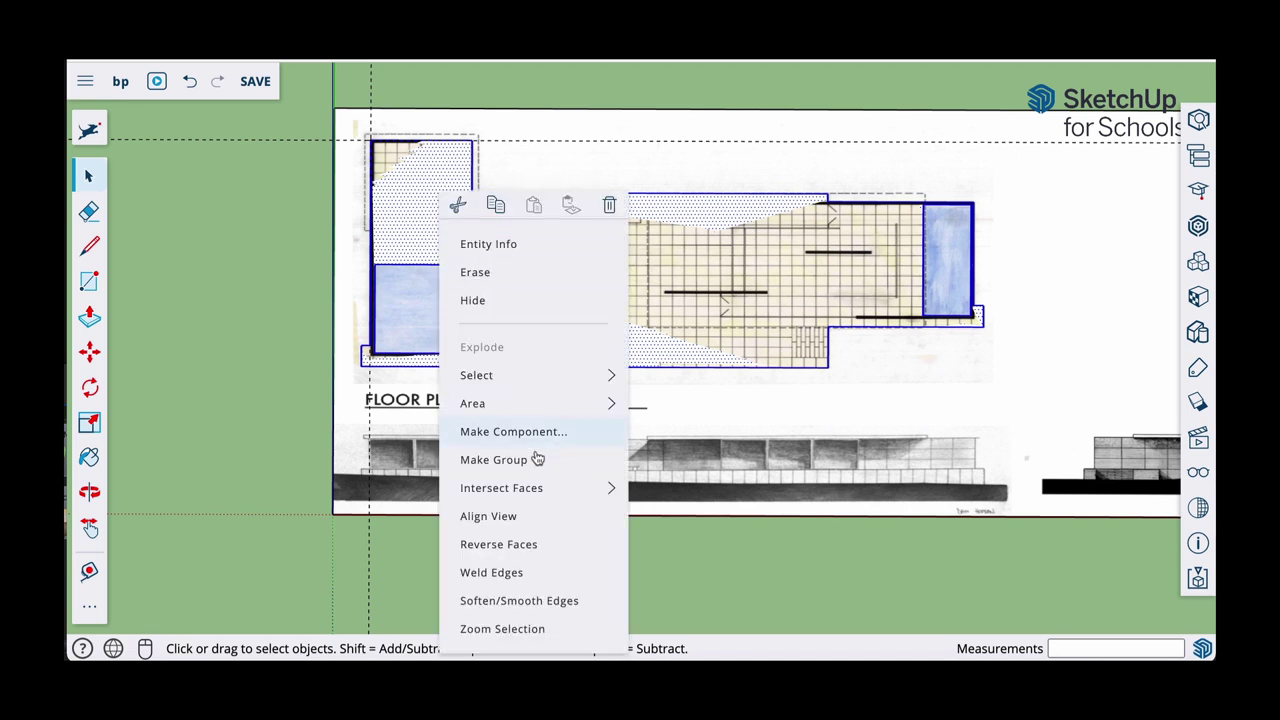
{"action": "left_click", "coordinate": [505, 461]}
Hide the imported floor plan image by switching off the visibility of its Plan Picture tag
{"action": "scroll", "coordinate": [550, 386], "scroll_direction": "down", "scroll_amount": 2}
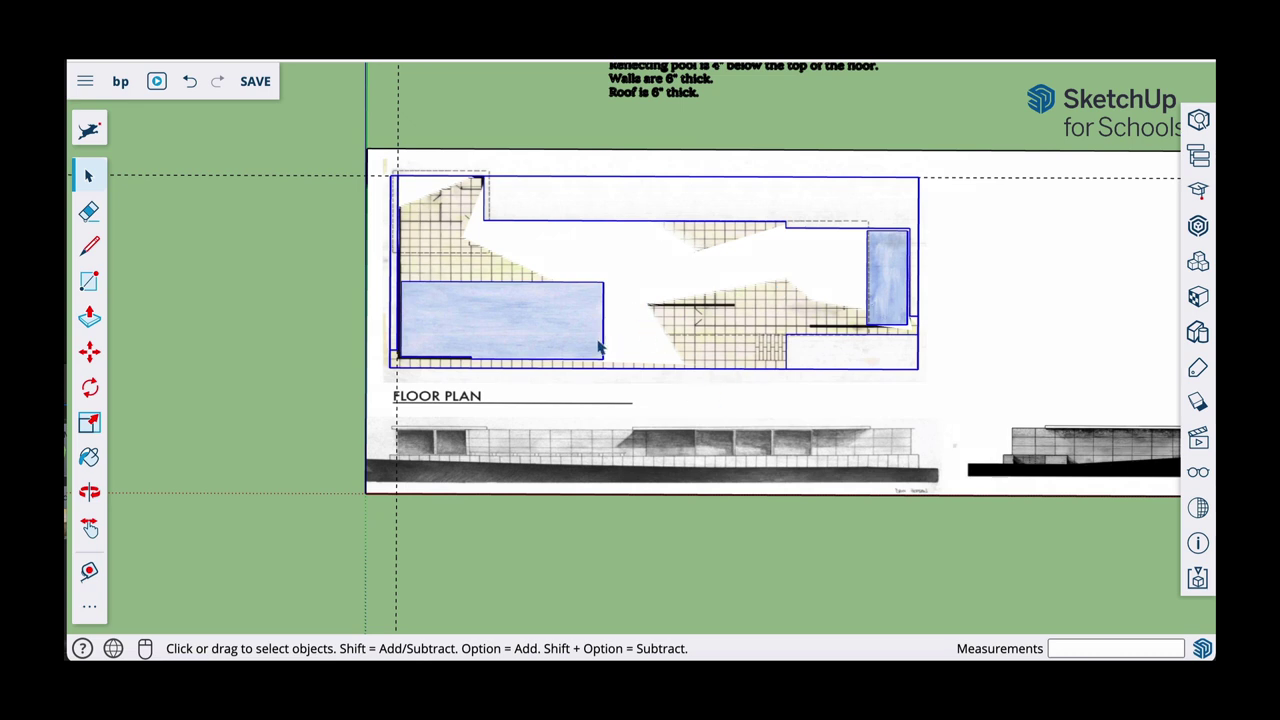
{"action": "middle_click_drag", "start_coordinate": [611, 409], "coordinate": [609, 331]}
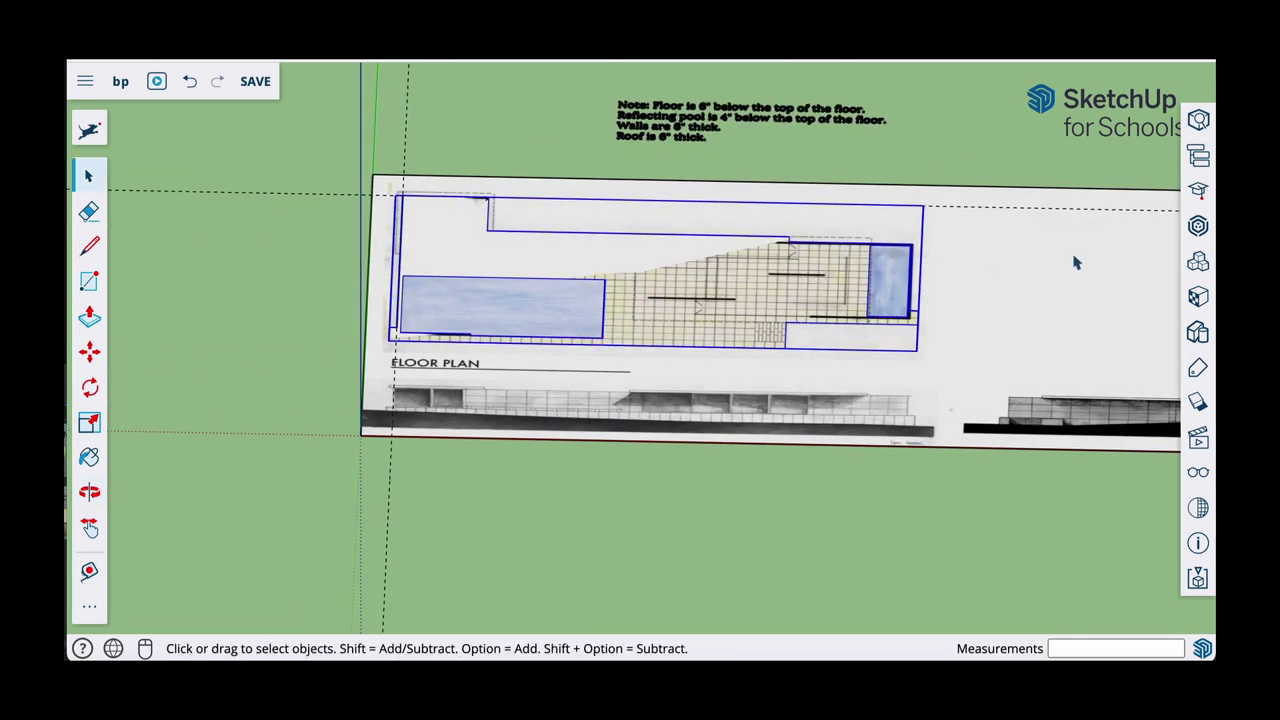
{"action": "left_click", "coordinate": [801, 191]}
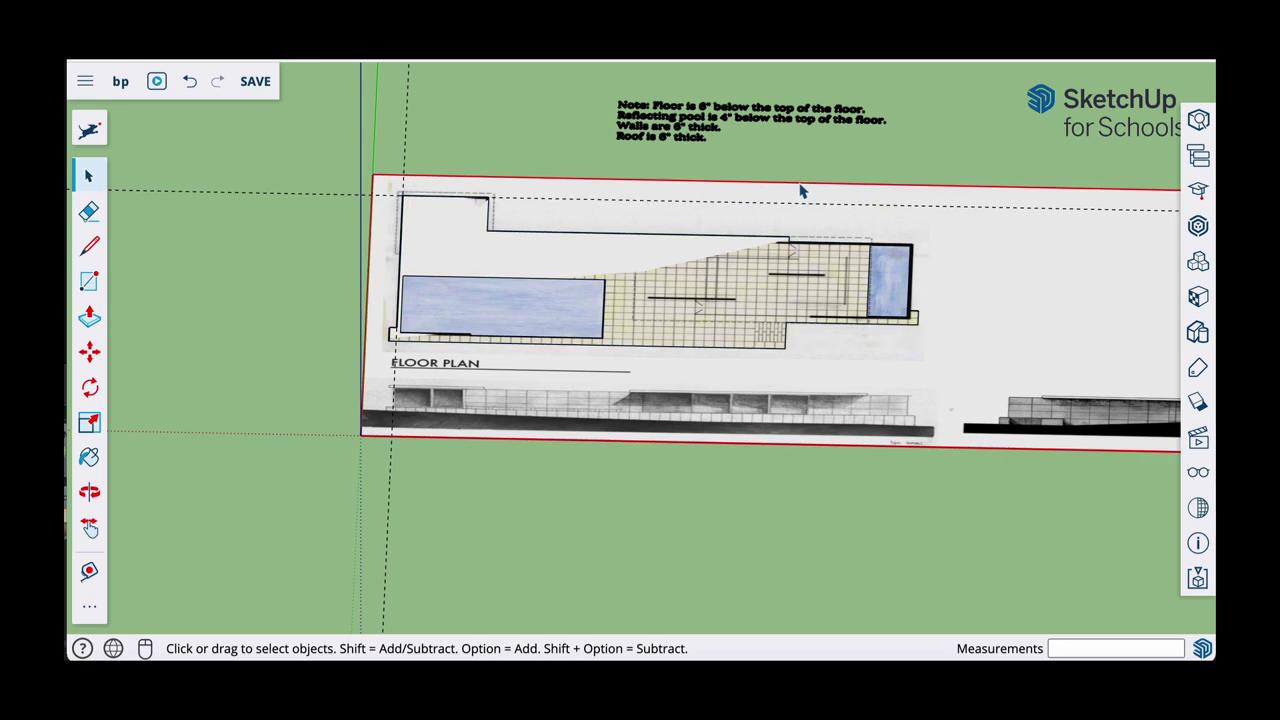
{"action": "middle_click_drag", "start_coordinate": [854, 263], "coordinate": [680, 331]}
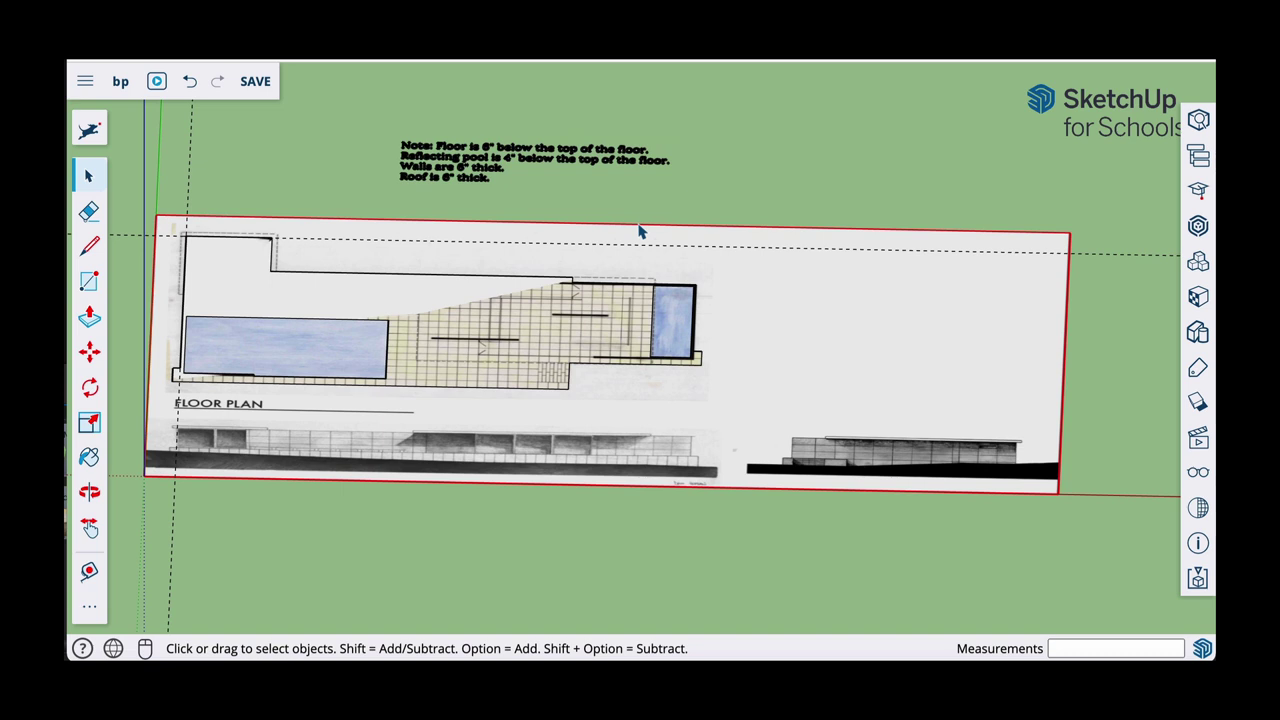
{"action": "left_click", "coordinate": [1198, 372]}
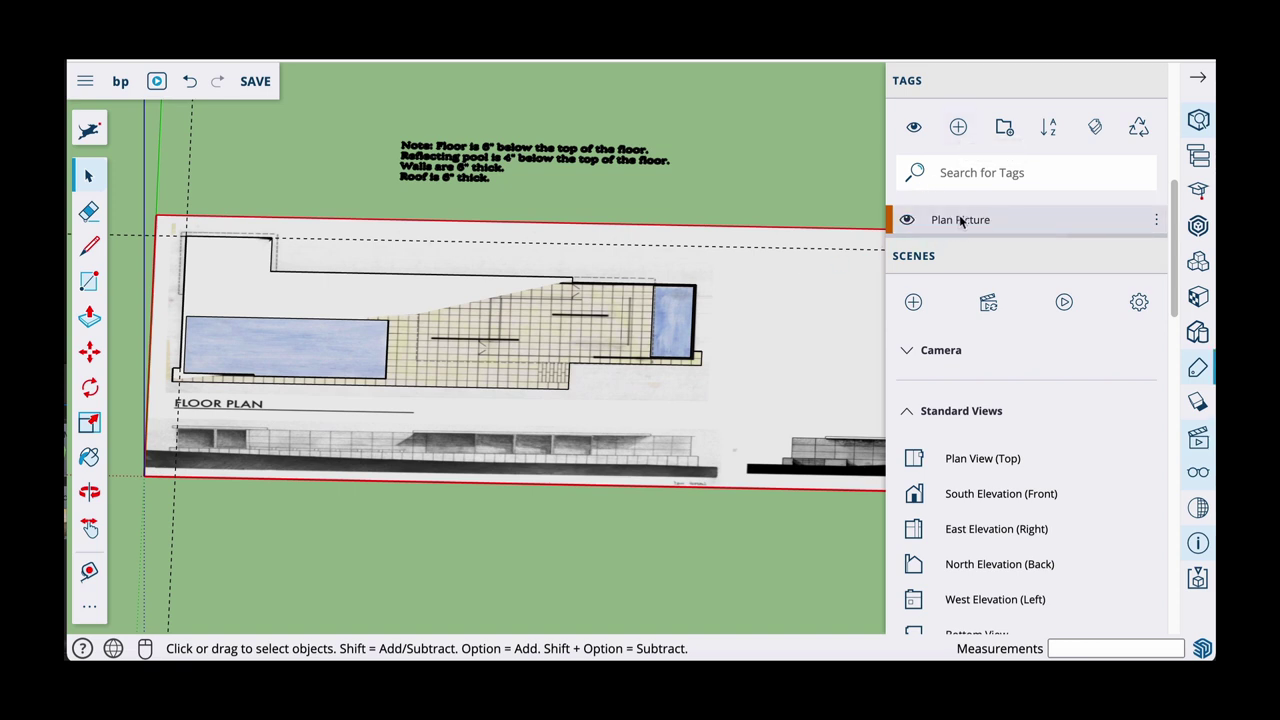
{"action": "left_click", "coordinate": [908, 222]}
{"action": "scroll", "coordinate": [908, 224], "scroll_direction": "down", "scroll_amount": 4}
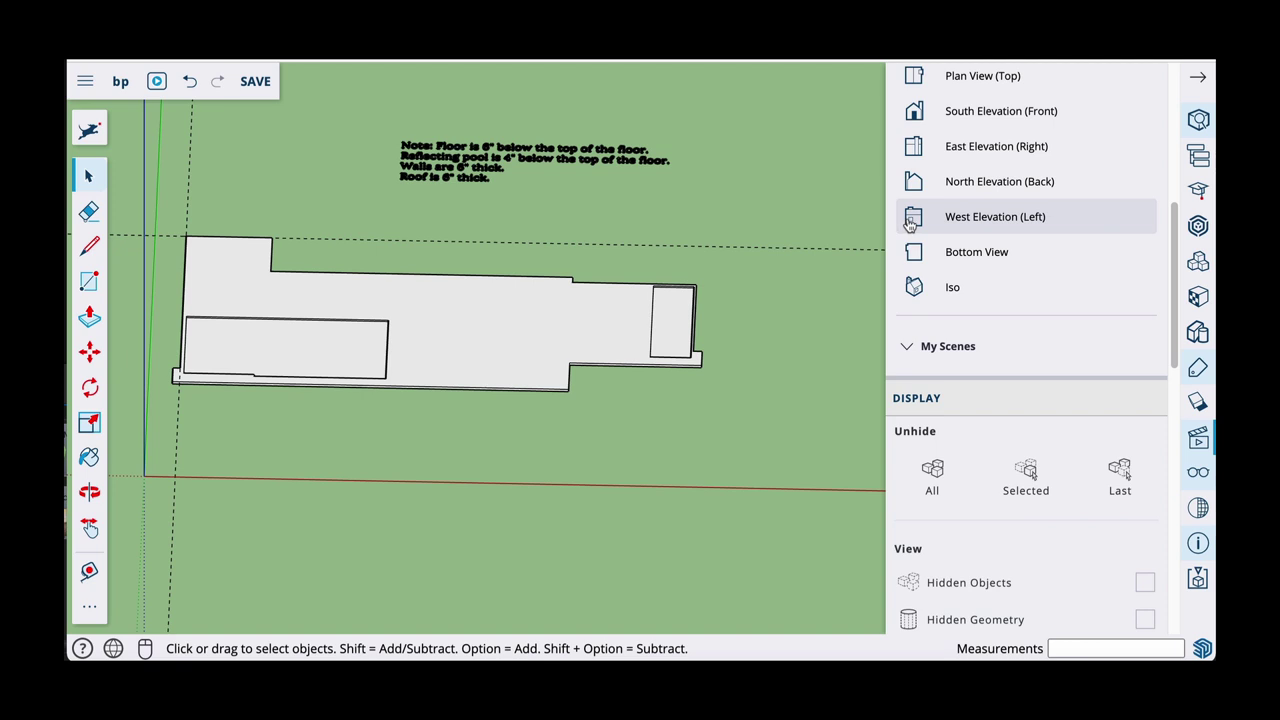
{"action": "scroll", "coordinate": [998, 255], "scroll_direction": "up", "scroll_amount": 5}
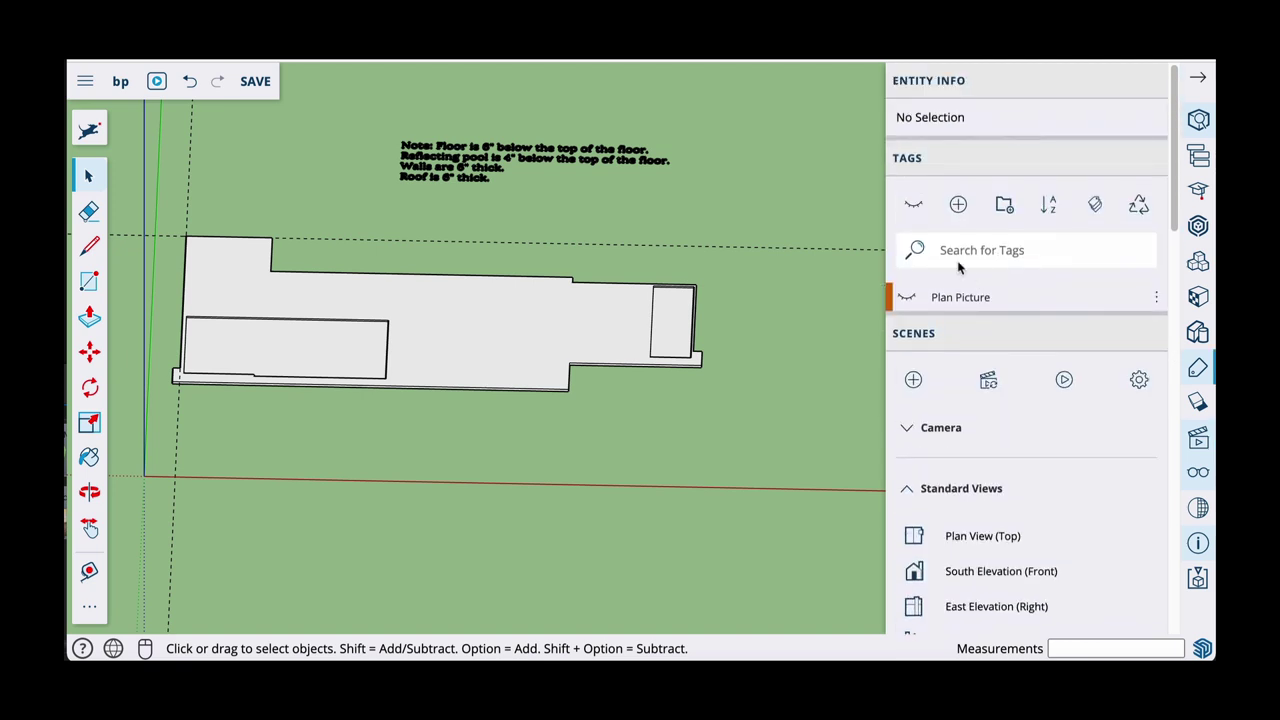
Toggle the visibility of all tags on and off to compare the plan image with the modelled floor
{"action": "left_click", "coordinate": [914, 208]}
{"action": "left_click", "coordinate": [914, 208]}
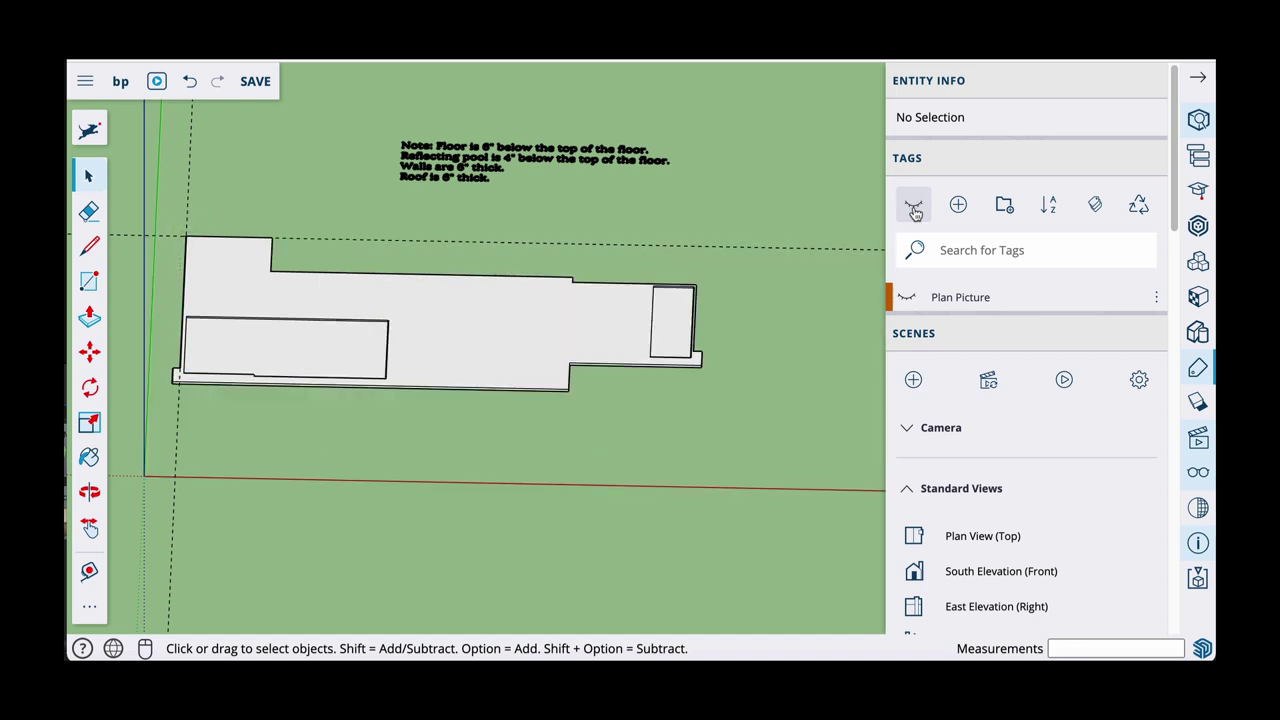
{"action": "left_click", "coordinate": [914, 209]}
{"action": "left_click", "coordinate": [914, 210]}
Open the floor group for editing and select the large reflecting pool's face
{"action": "left_click", "coordinate": [286, 364]}
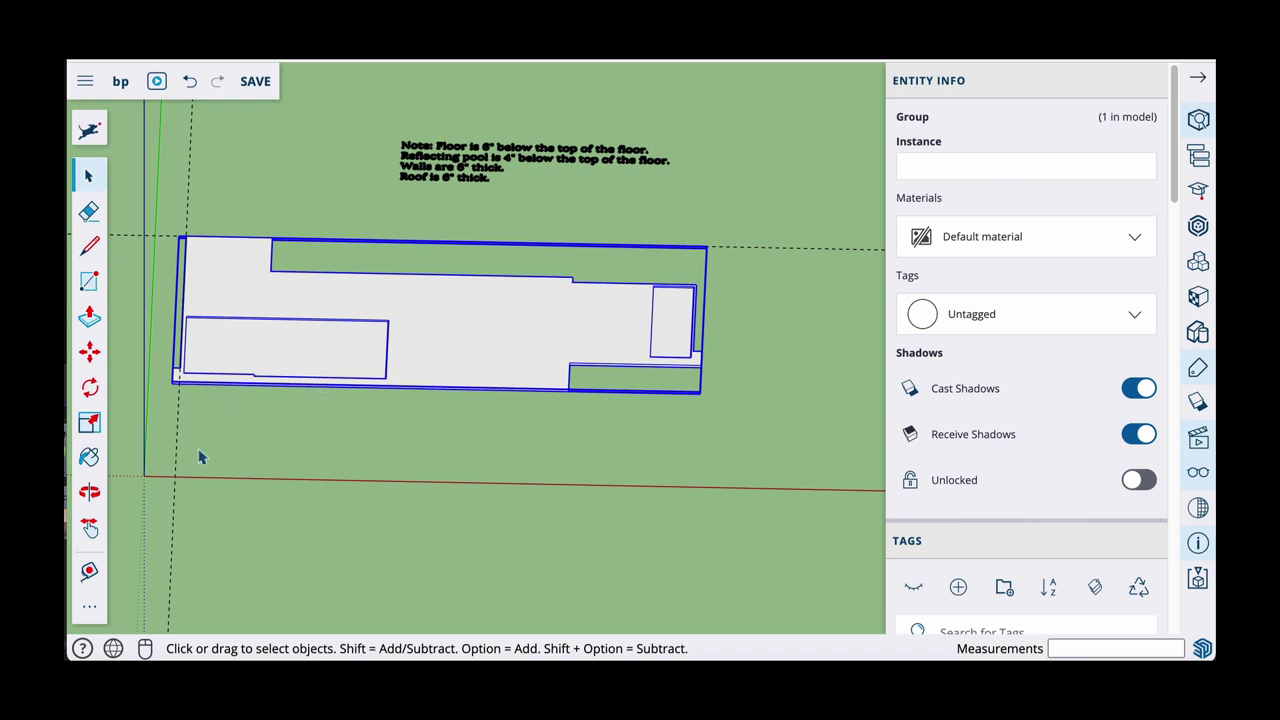
{"action": "middle_click_drag", "start_coordinate": [240, 369], "coordinate": [411, 397], "text": "shift"}
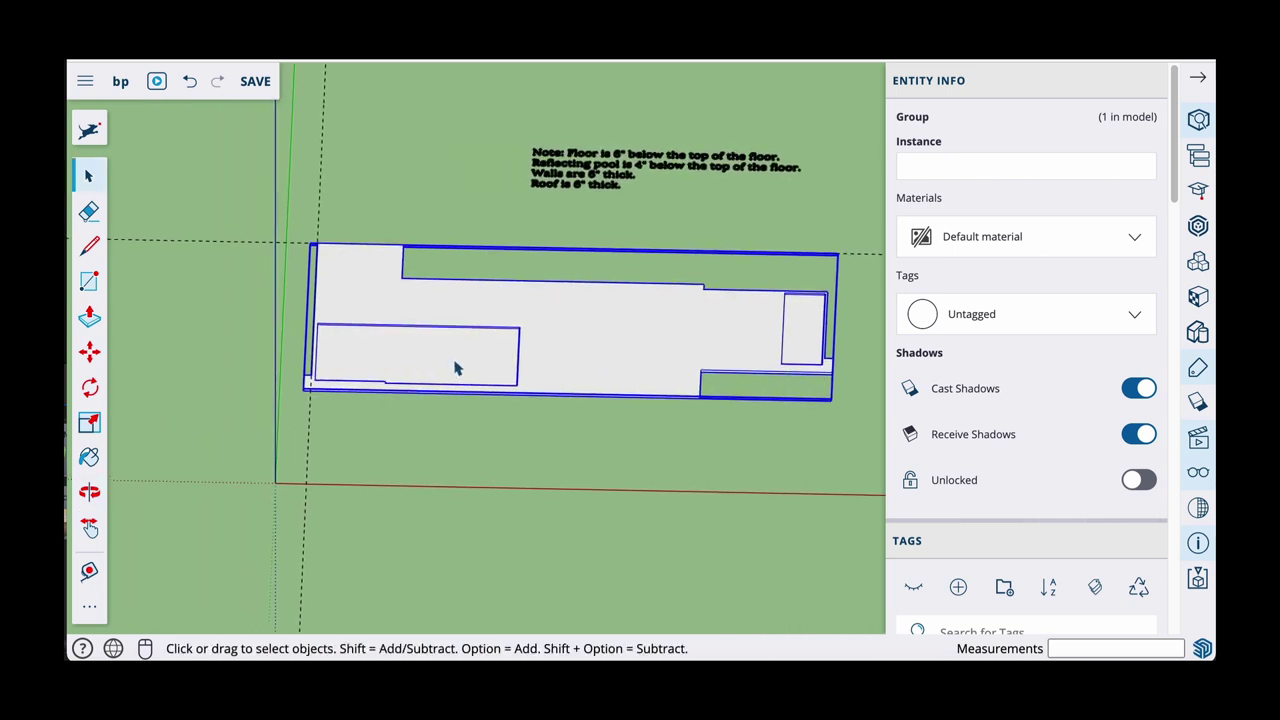
{"action": "double_click", "coordinate": [455, 369]}
{"action": "left_click", "coordinate": [452, 363]}
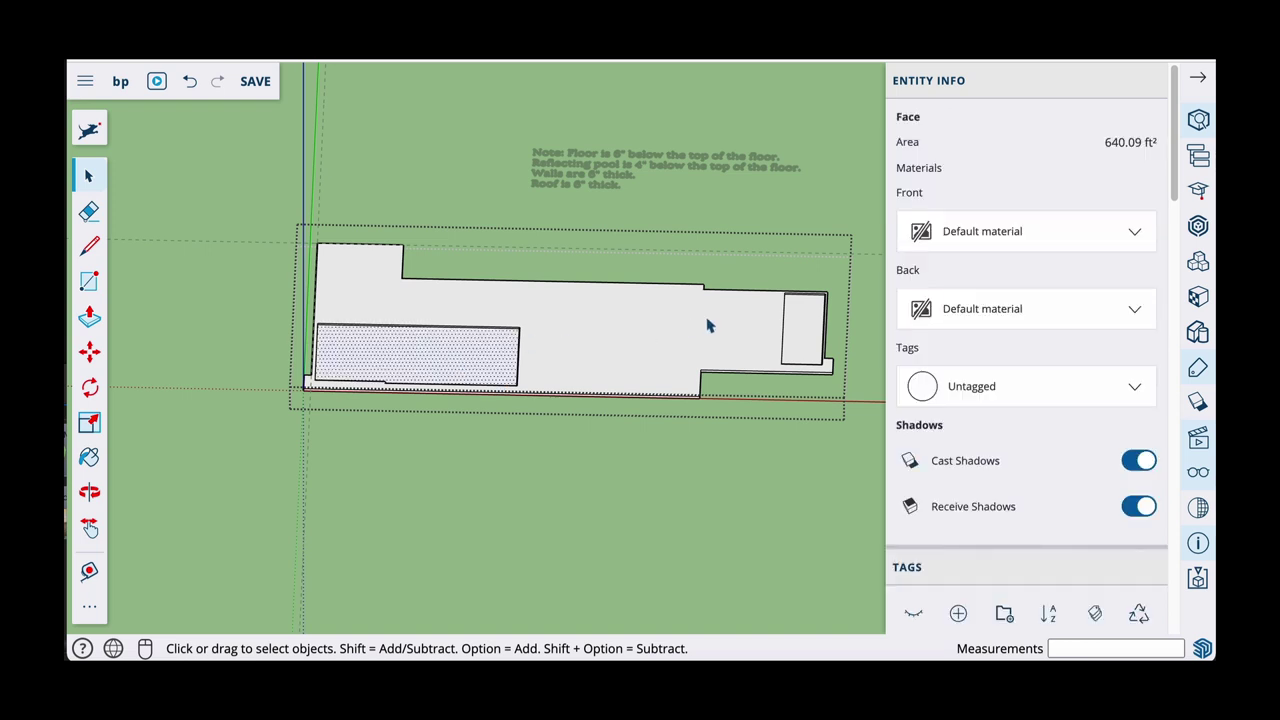
{"action": "left_click", "coordinate": [806, 326]}
{"action": "left_click", "coordinate": [488, 366]}
Paint the large and small pool faces with the first material of the Water collection, and close the floor group
{"action": "left_click", "coordinate": [89, 457]}
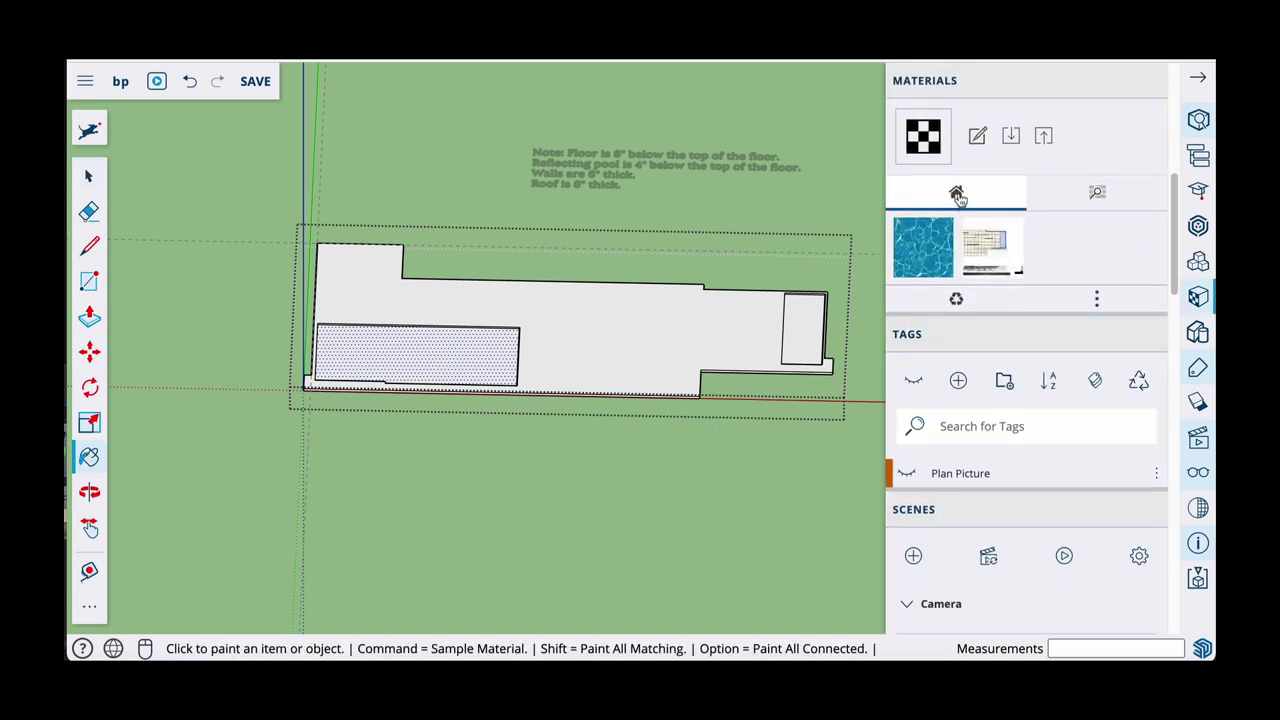
{"action": "scroll", "coordinate": [1026, 248], "scroll_direction": "down", "scroll_amount": 2}
{"action": "scroll", "coordinate": [1026, 248], "scroll_direction": "up", "scroll_amount": 2}
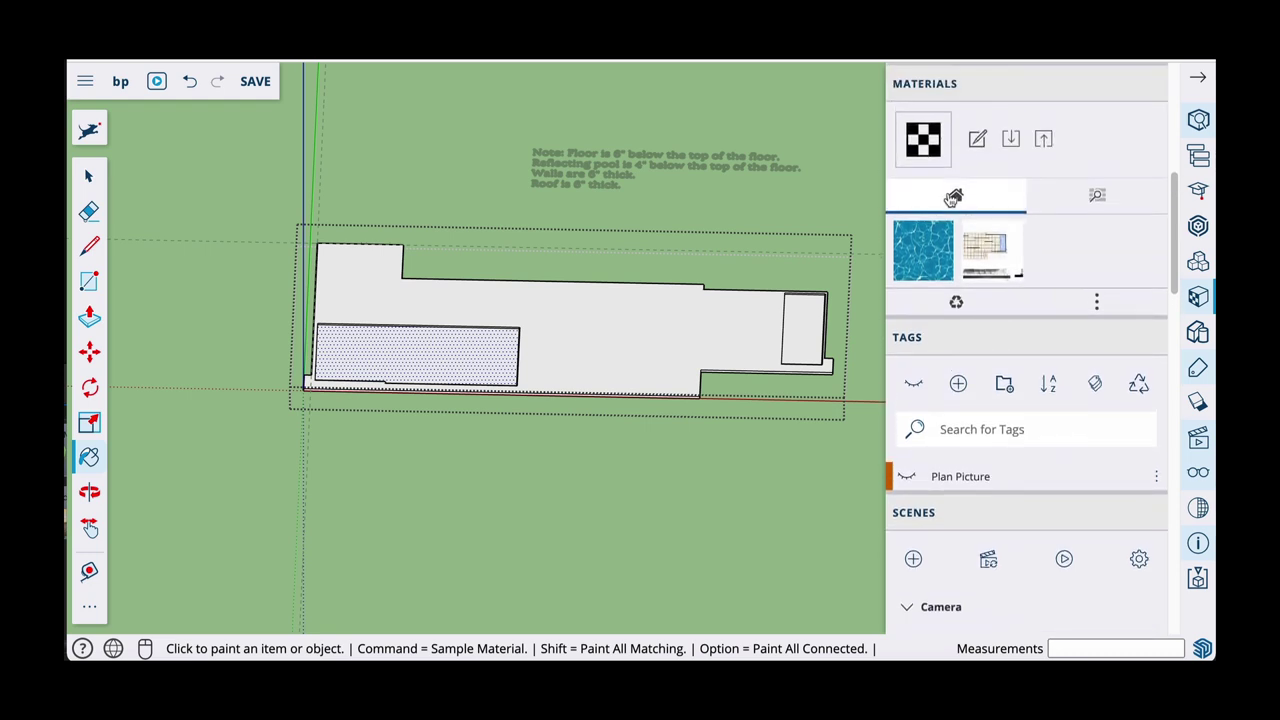
{"action": "left_click", "coordinate": [1097, 200]}
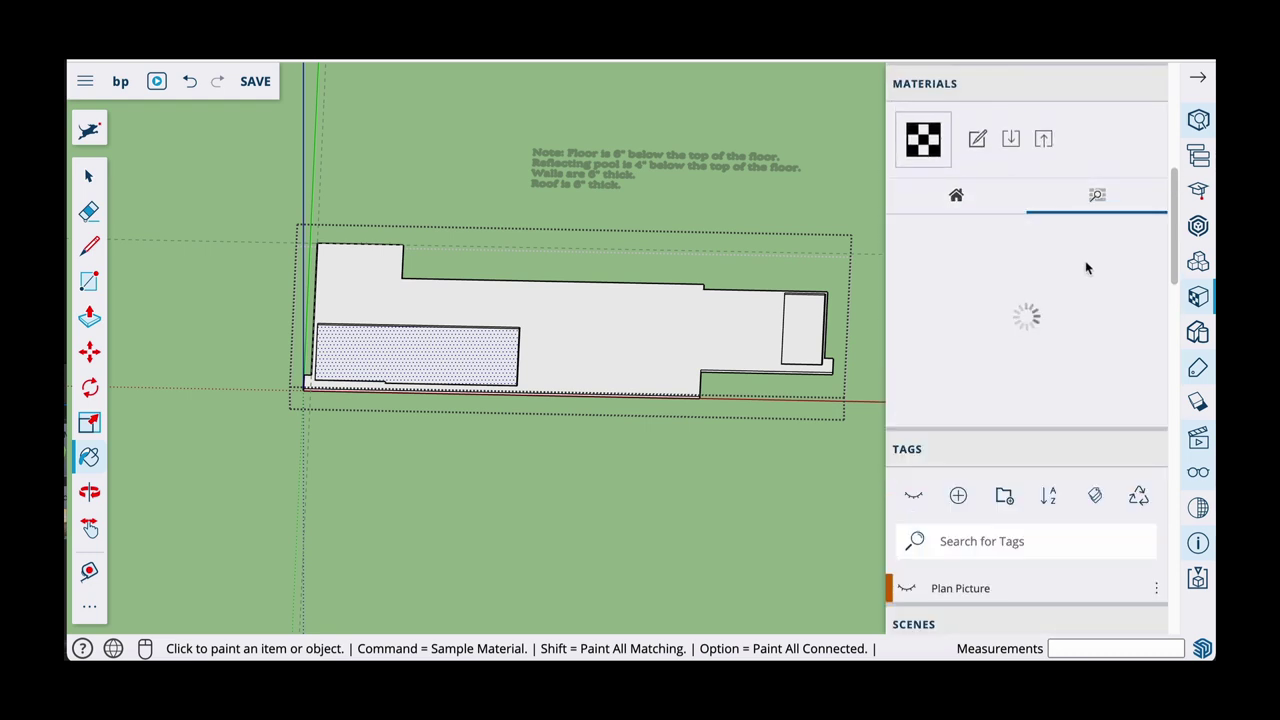
{"action": "scroll", "coordinate": [1075, 329], "scroll_direction": "down", "scroll_amount": 6}
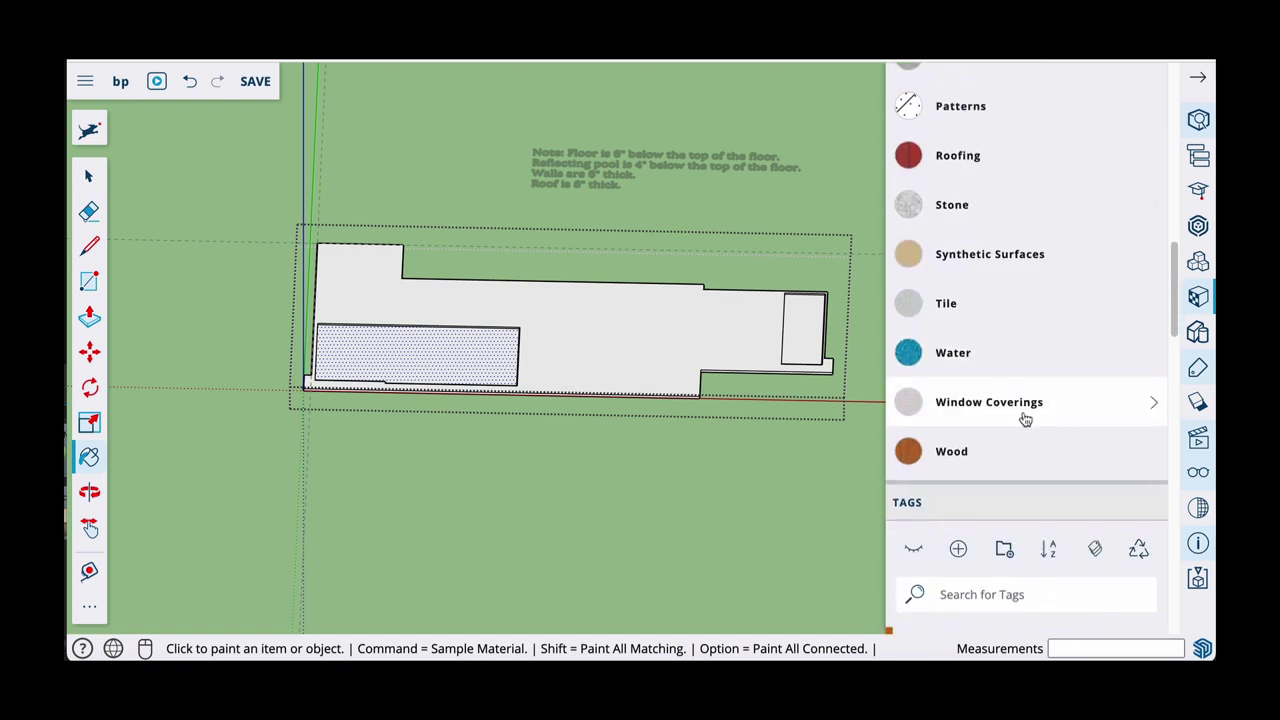
{"action": "left_click", "coordinate": [936, 356]}
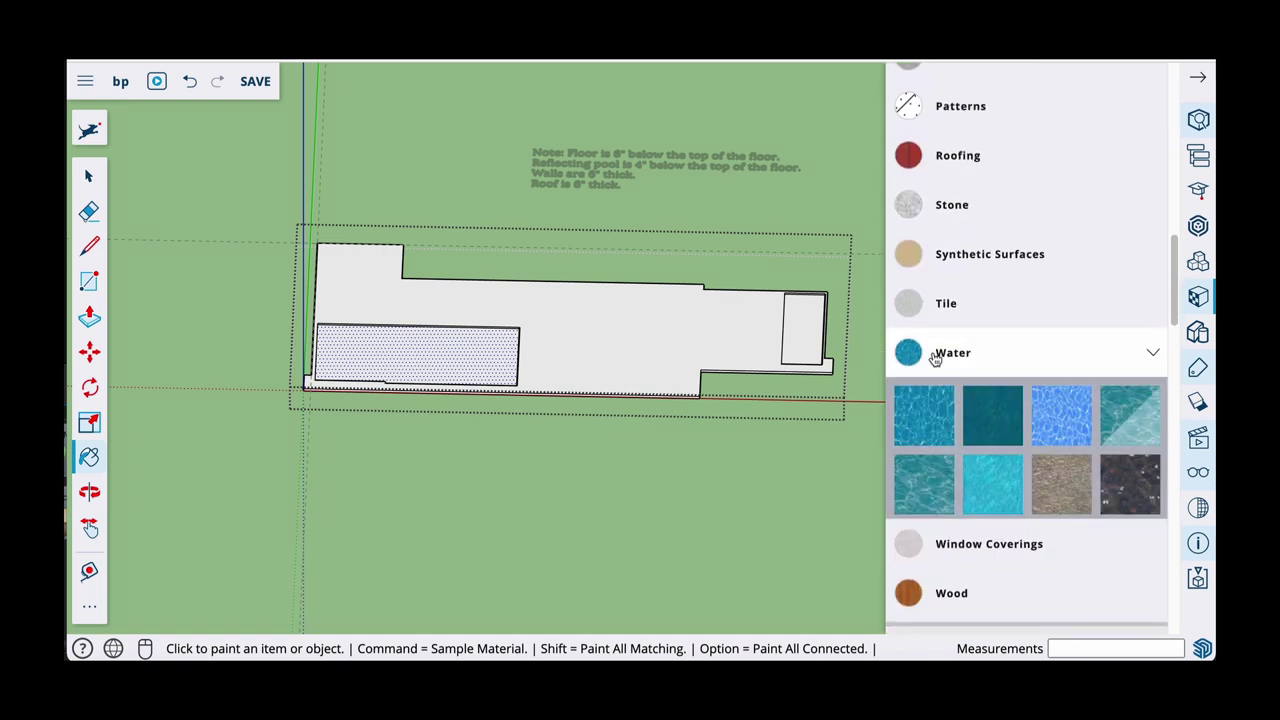
{"action": "left_click", "coordinate": [922, 428]}
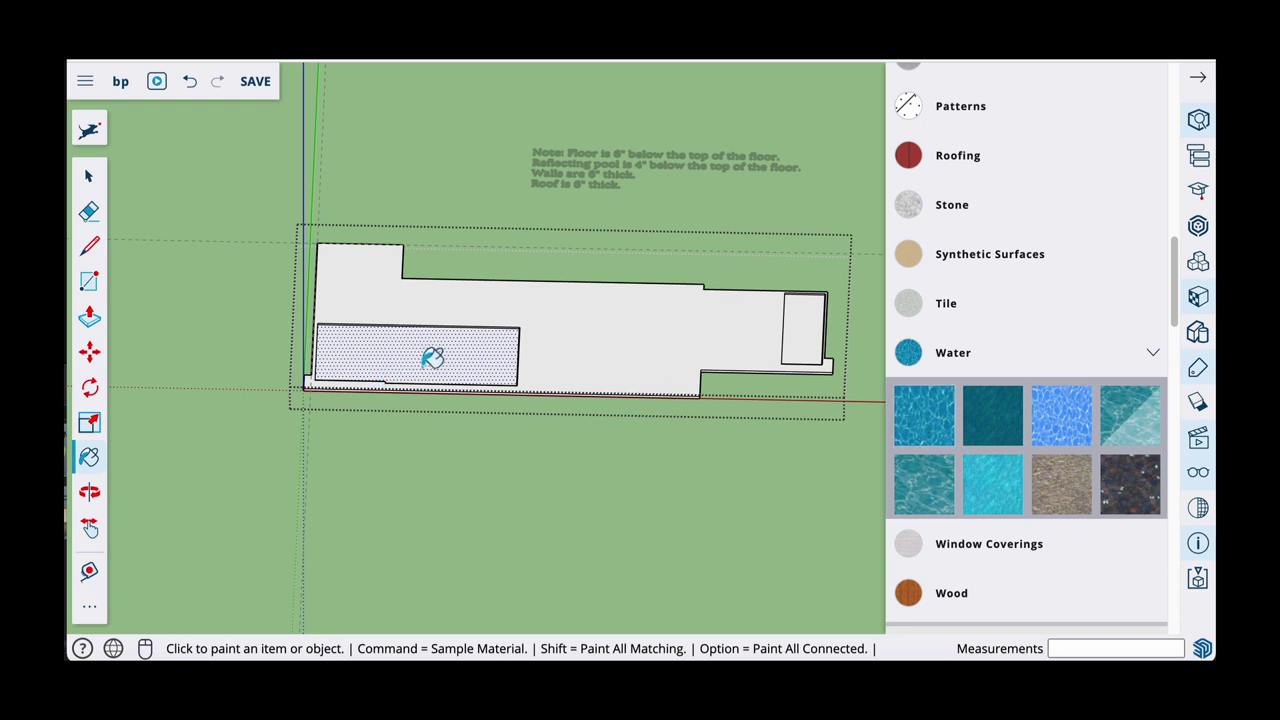
{"action": "left_click", "coordinate": [446, 354]}
{"action": "left_click", "coordinate": [818, 322]}
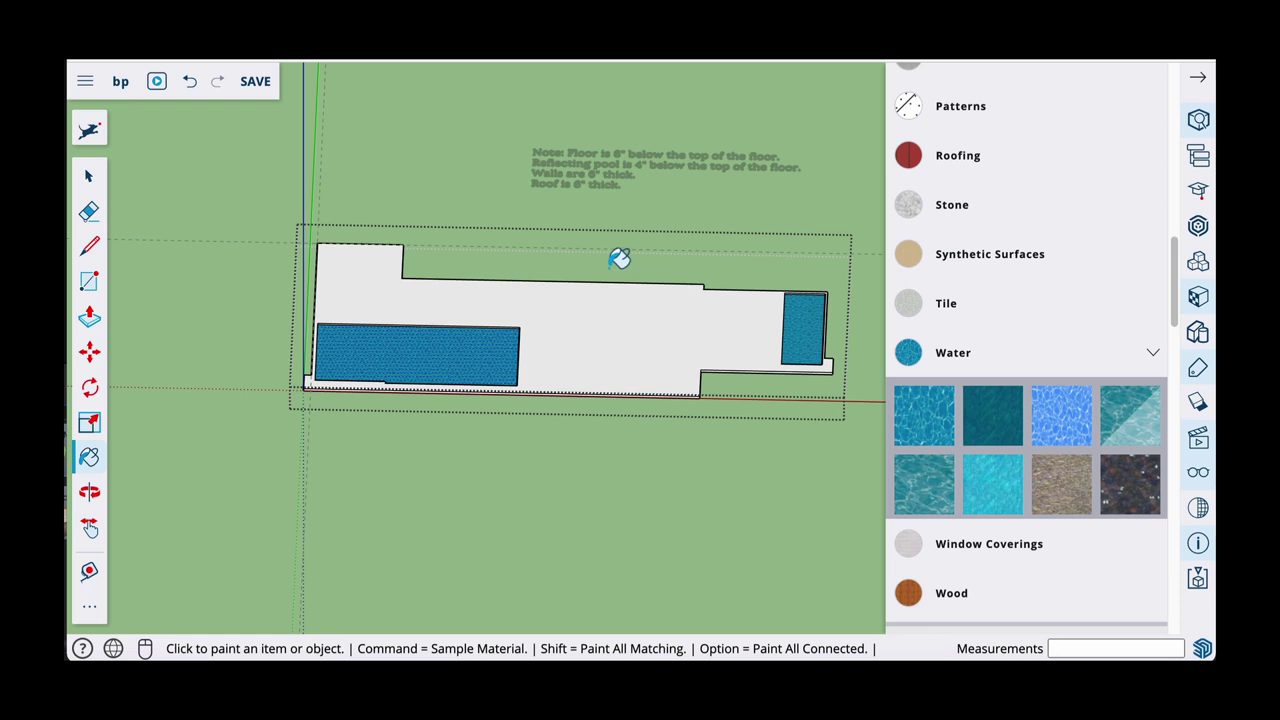
{"action": "key", "text": "space"}
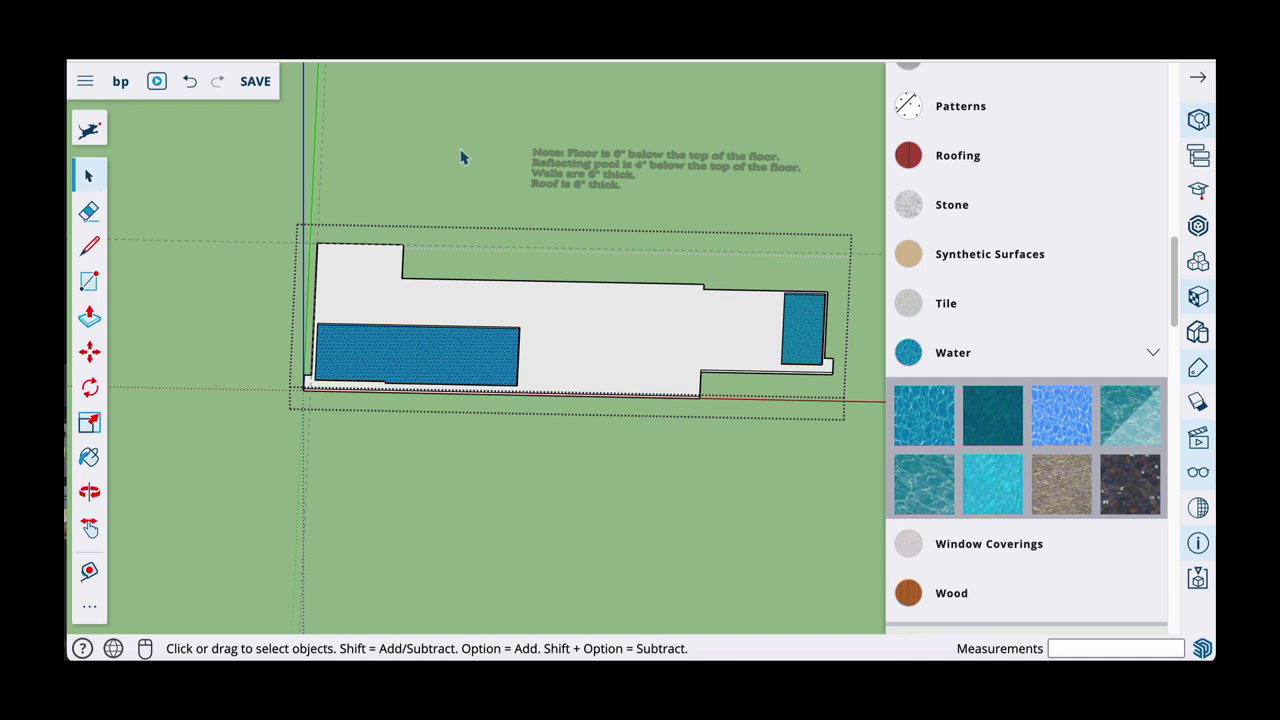
{"action": "left_click", "coordinate": [466, 110]}
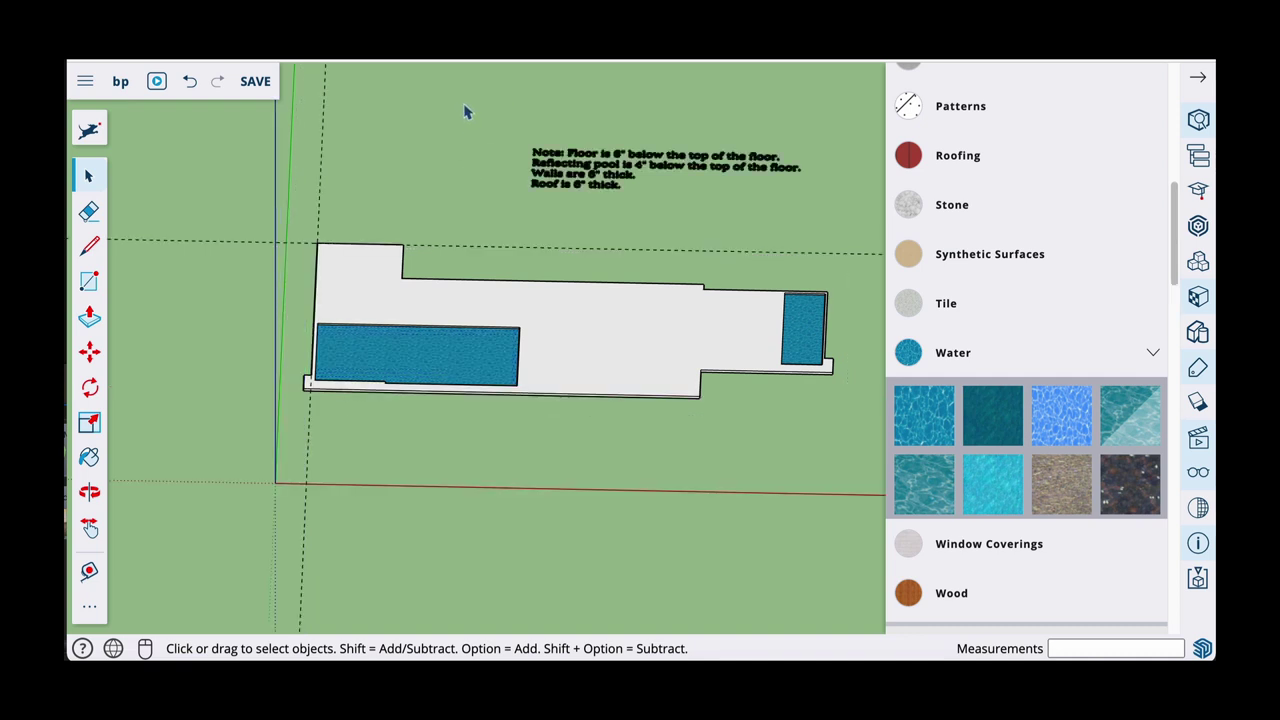
Make the Plan Picture tag visible again to bring back the floor plan image
{"action": "left_click", "coordinate": [612, 383]}
{"action": "left_click", "coordinate": [484, 142]}
{"action": "left_click", "coordinate": [1198, 370]}
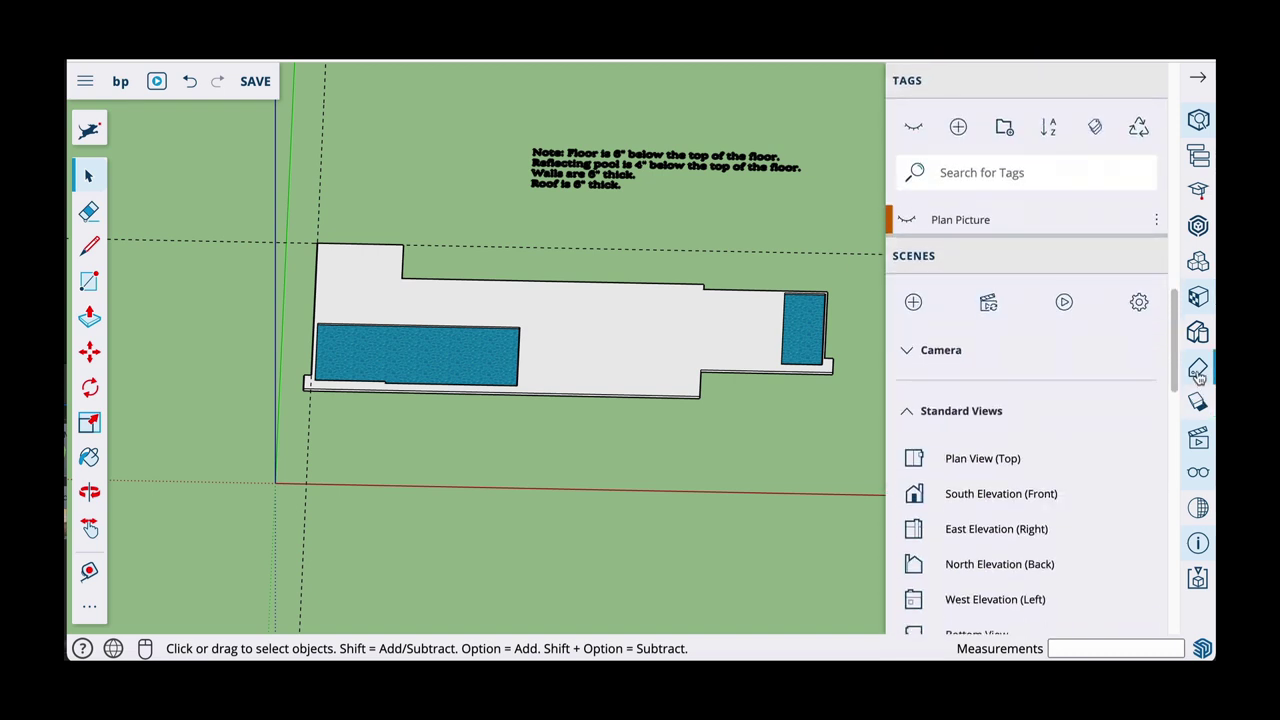
{"action": "left_click", "coordinate": [907, 221]}
Hide the floor group so that only the plan image is displayed
{"action": "middle_click_drag", "start_coordinate": [523, 309], "coordinate": [535, 330]}
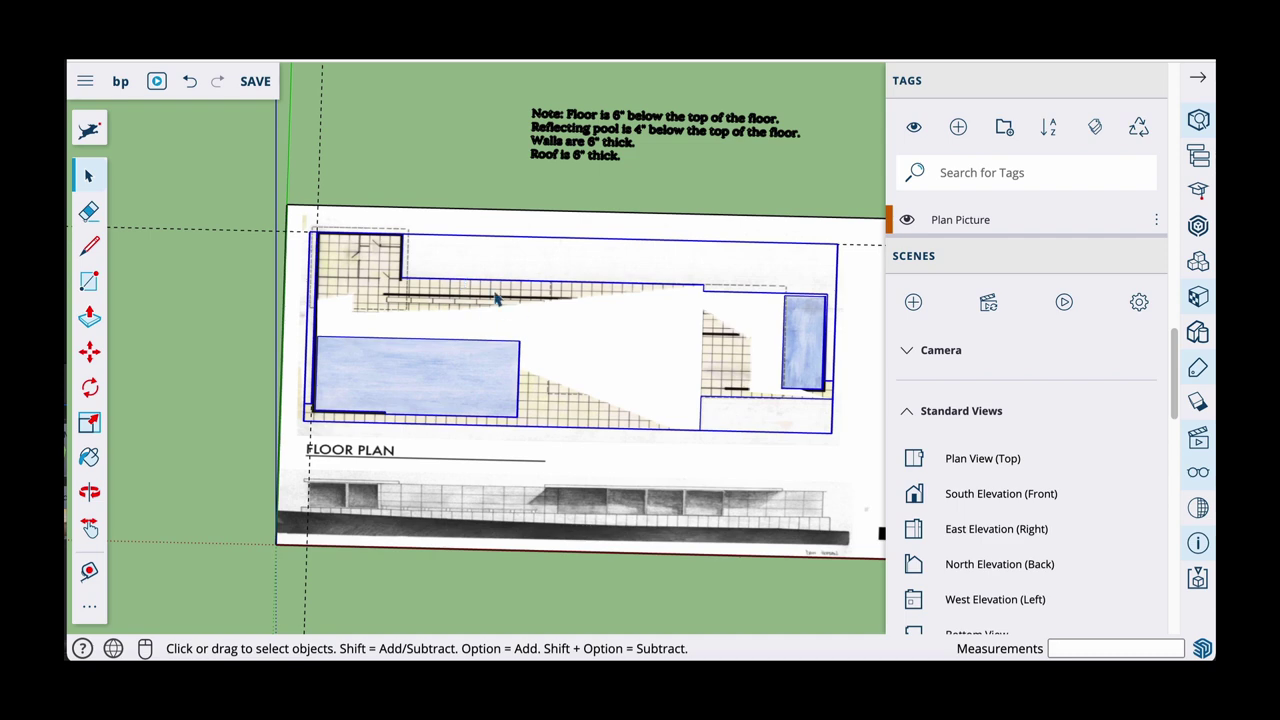
{"action": "middle_click_drag", "start_coordinate": [528, 316], "coordinate": [478, 322]}
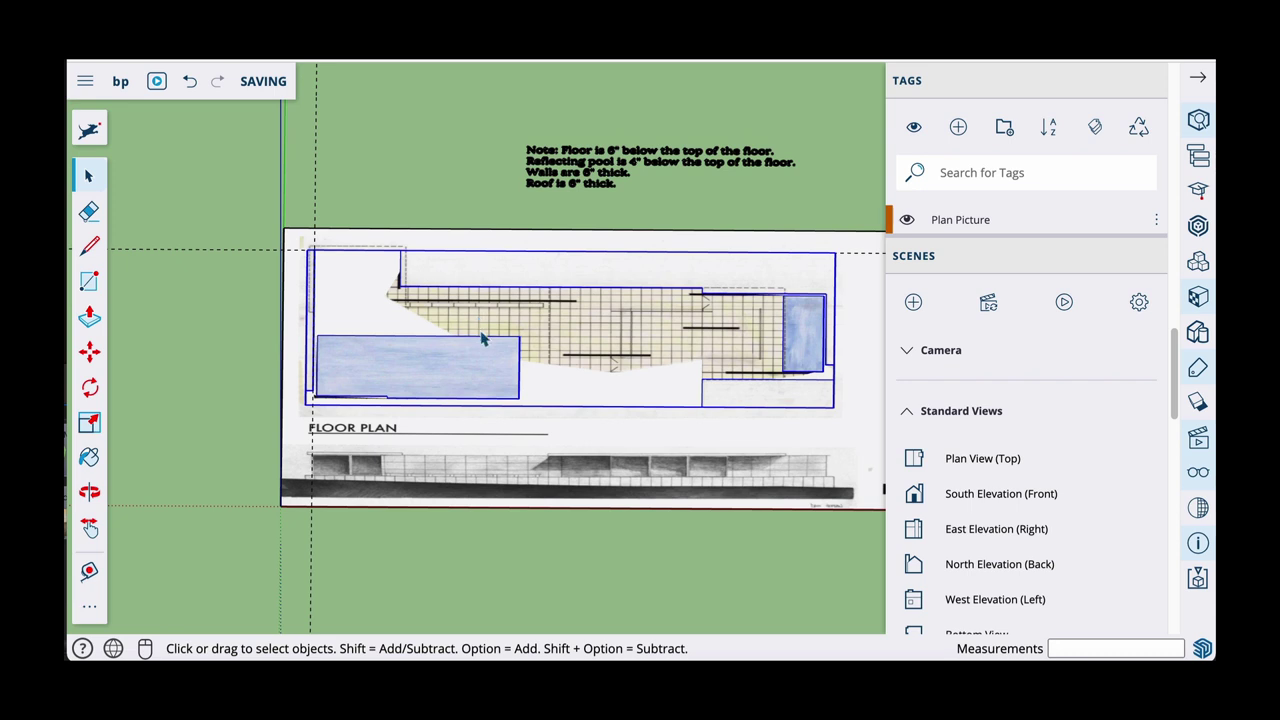
{"action": "right_click", "coordinate": [481, 340]}
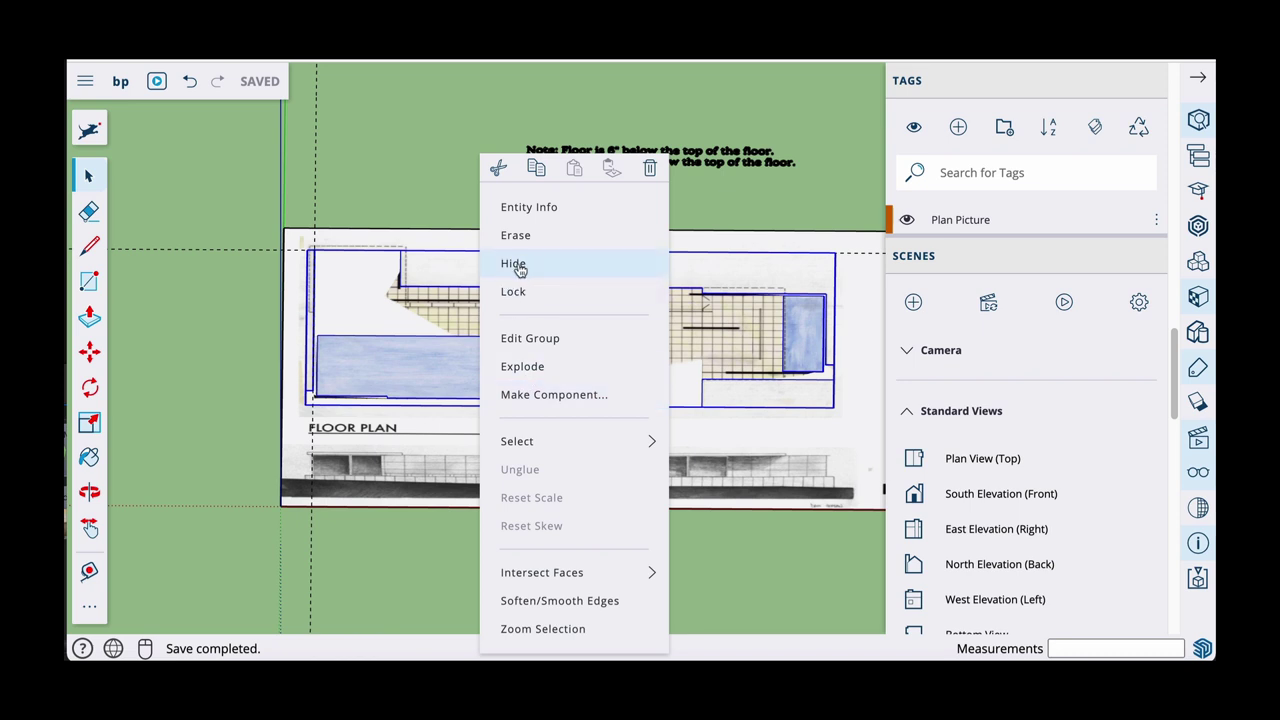
{"action": "left_click", "coordinate": [516, 264]}
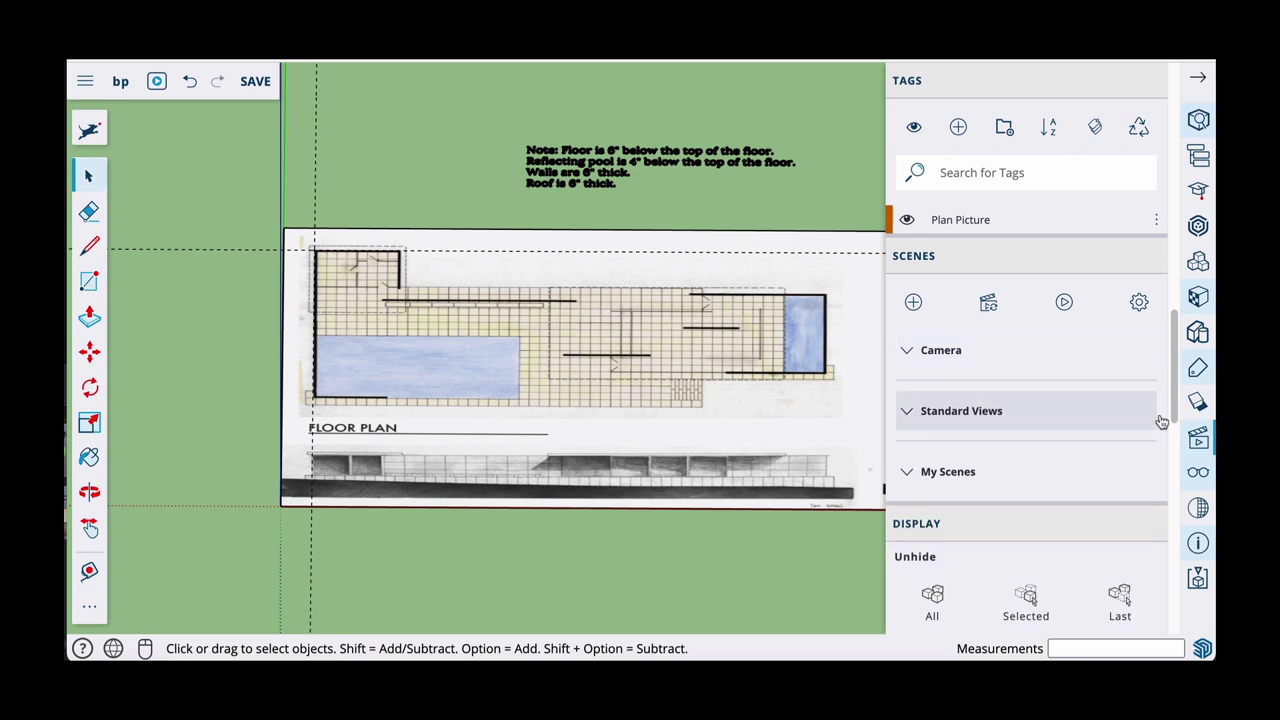
Switch the camera to the standard Plan View (Top) so the floor plan is seen straight from above
{"action": "left_click", "coordinate": [1198, 80]}
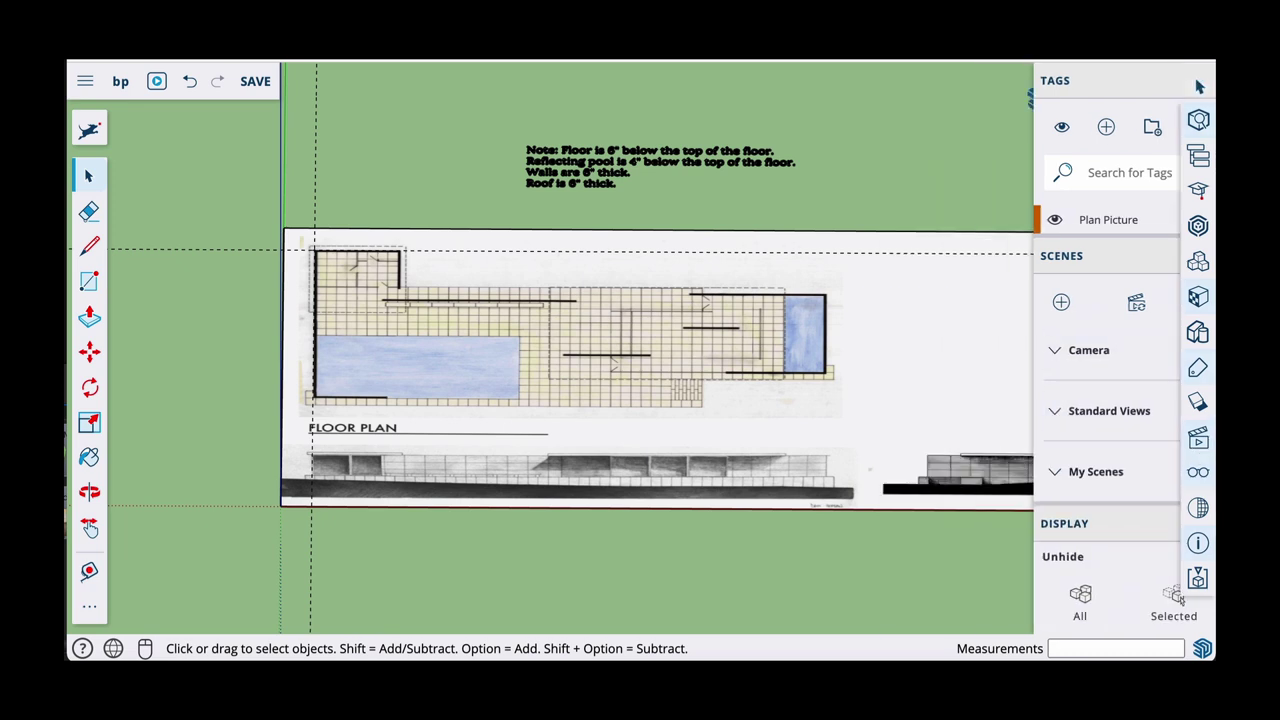
{"action": "left_click", "coordinate": [1199, 440]}
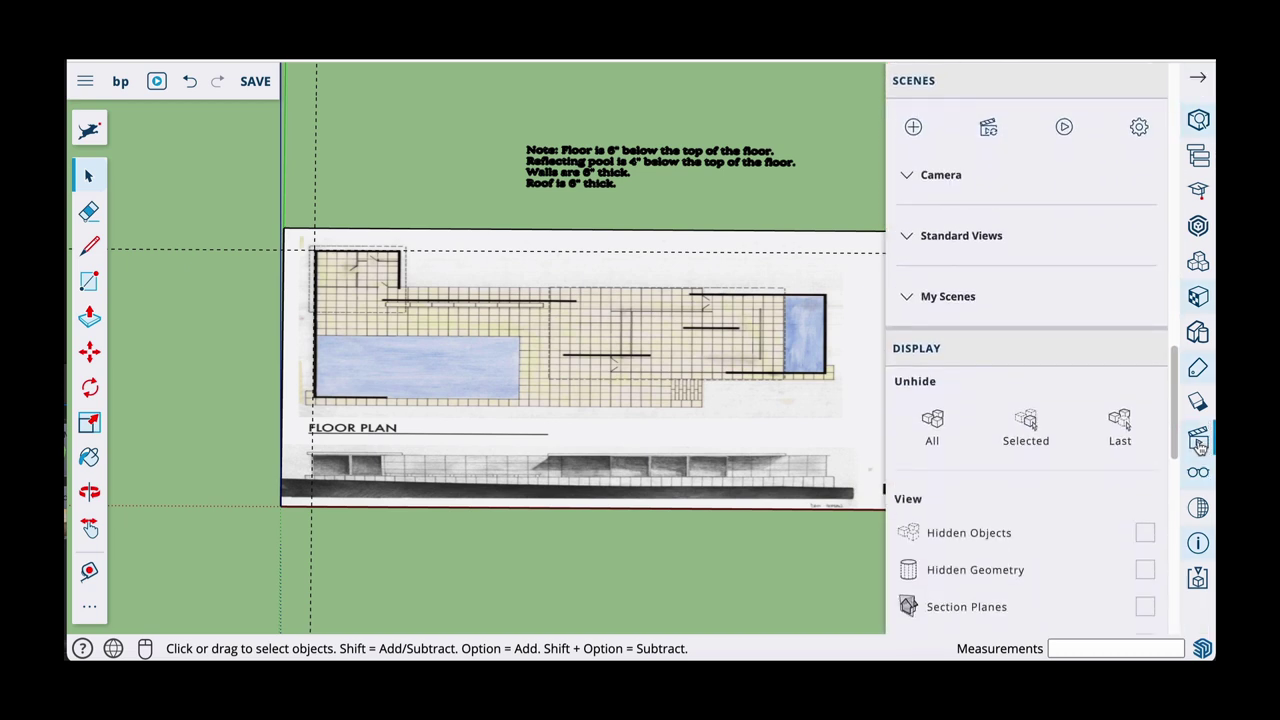
{"action": "scroll", "coordinate": [1120, 450], "scroll_direction": "up", "scroll_amount": 1}
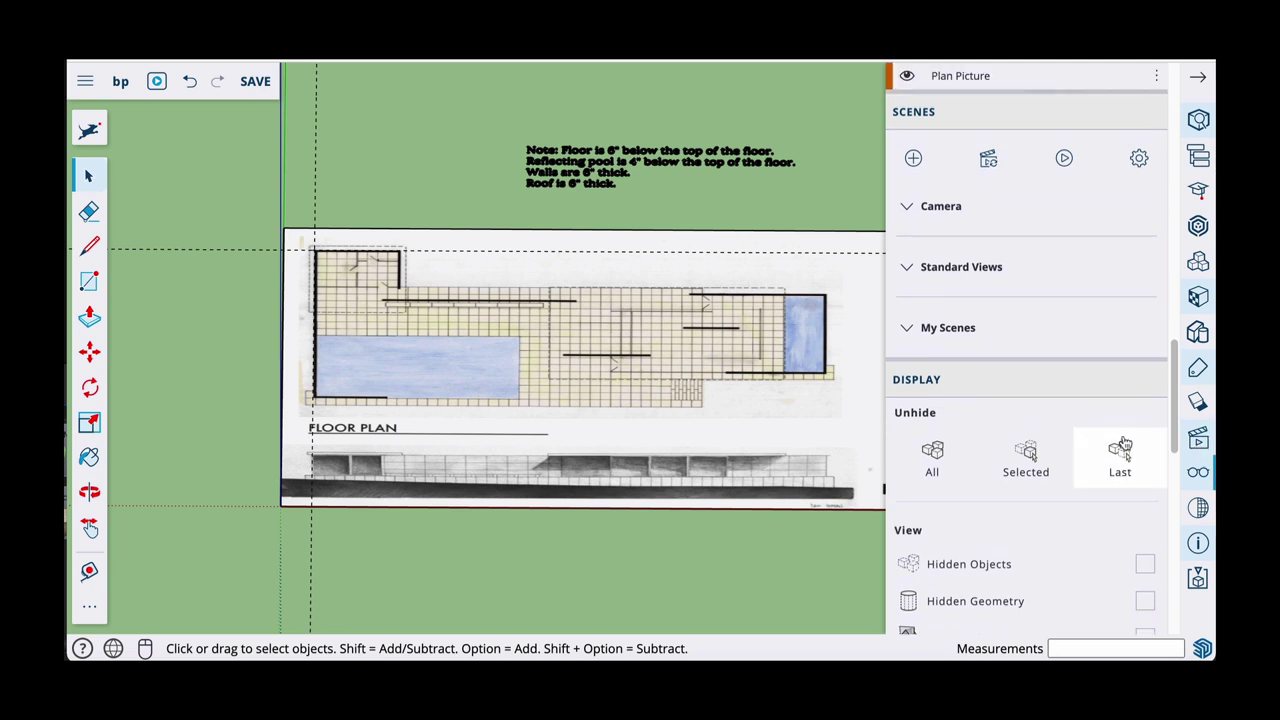
{"action": "left_click", "coordinate": [932, 272]}
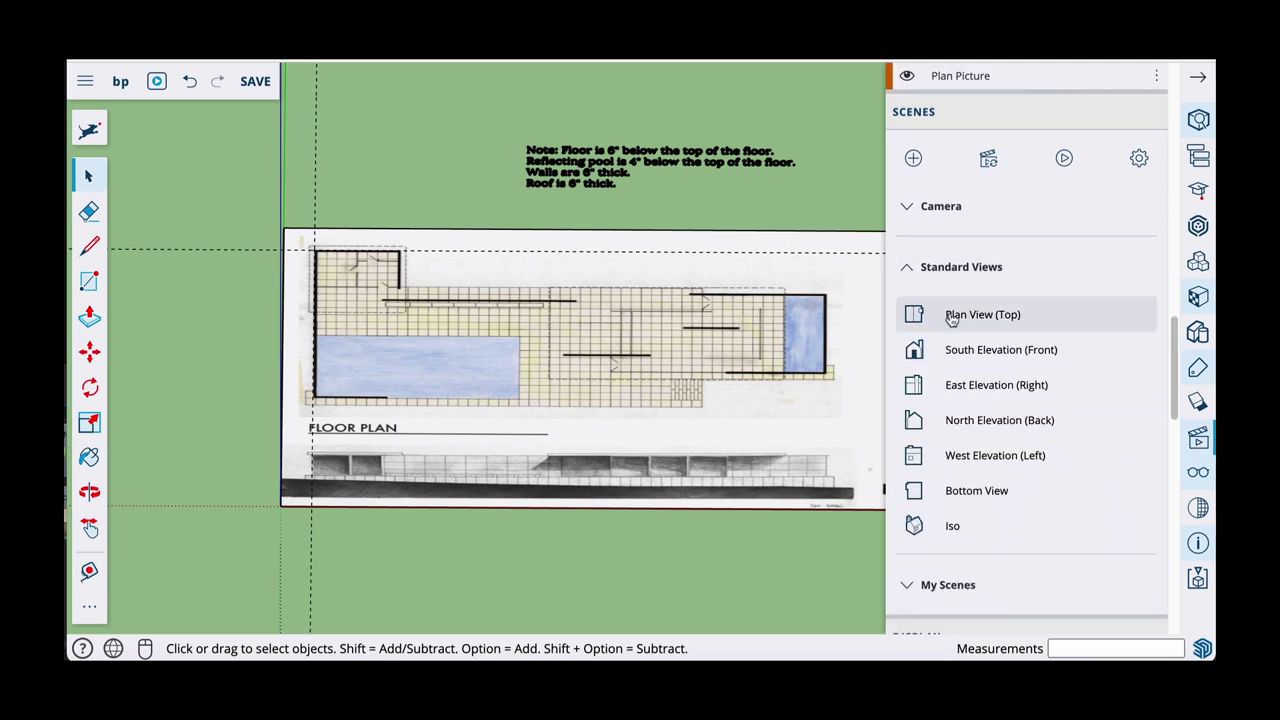
{"action": "left_click", "coordinate": [952, 316]}
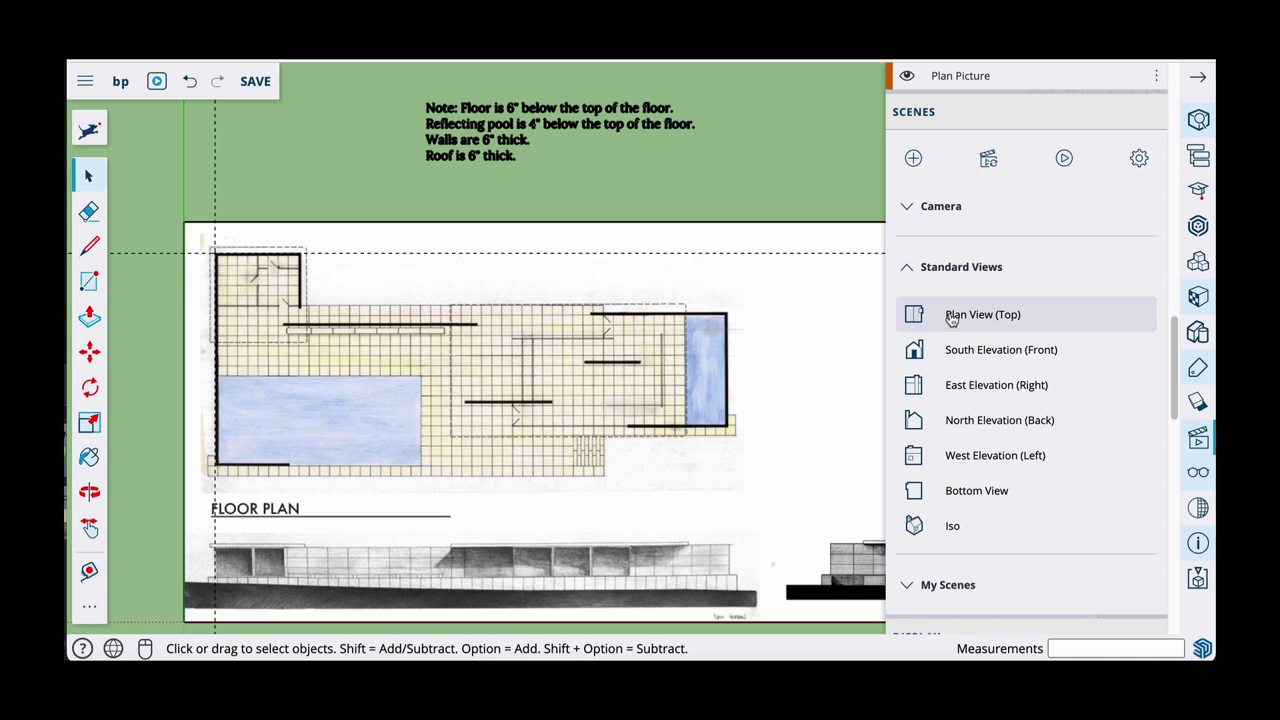
{"action": "left_click", "coordinate": [964, 350]}
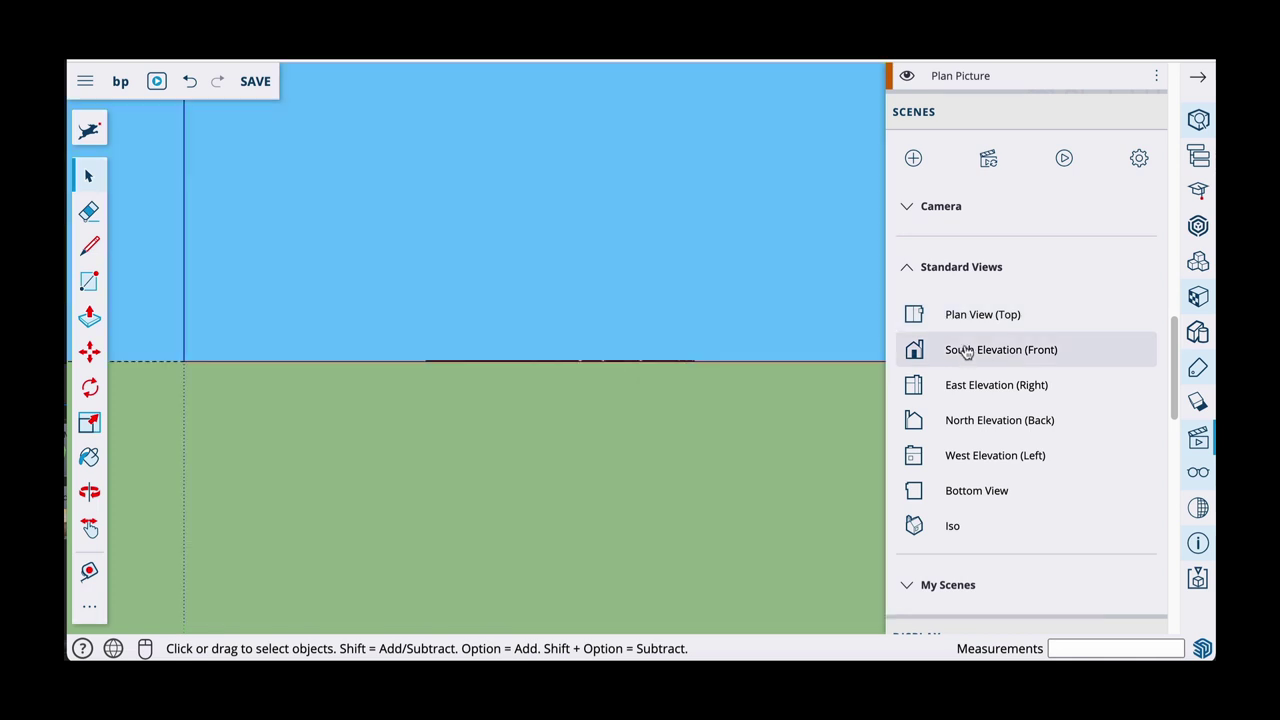
{"action": "left_click", "coordinate": [958, 318]}
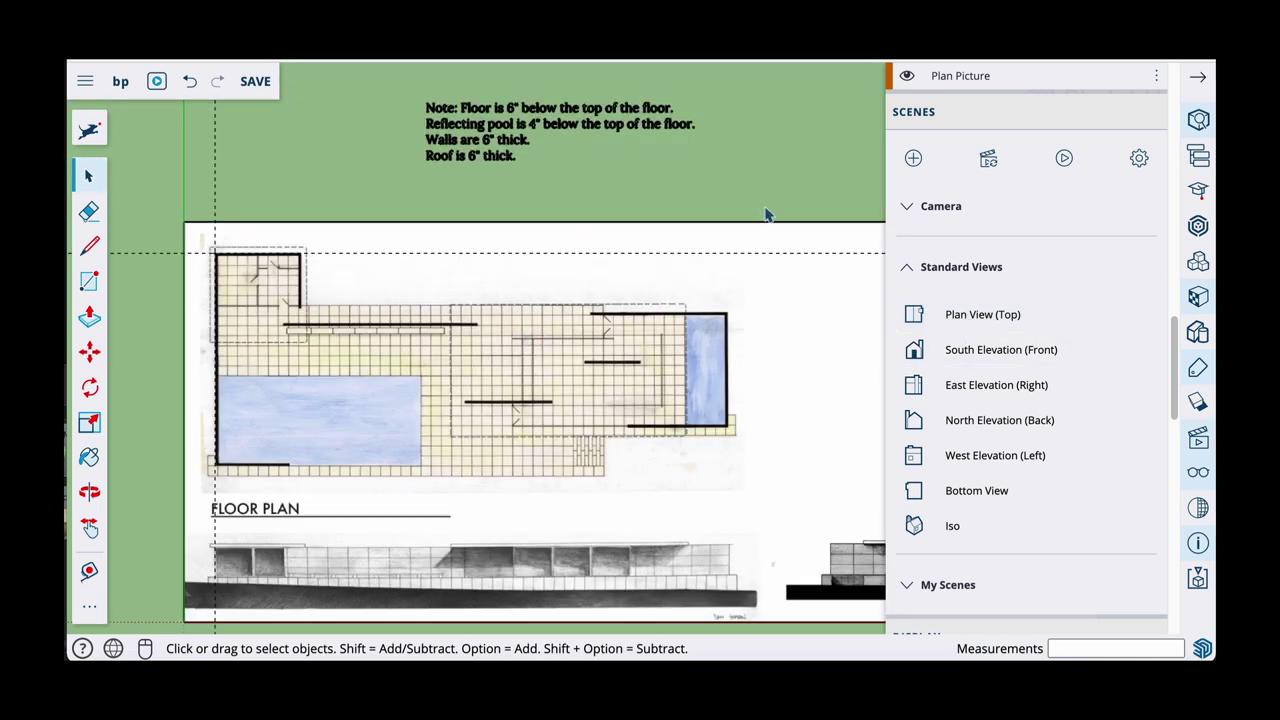
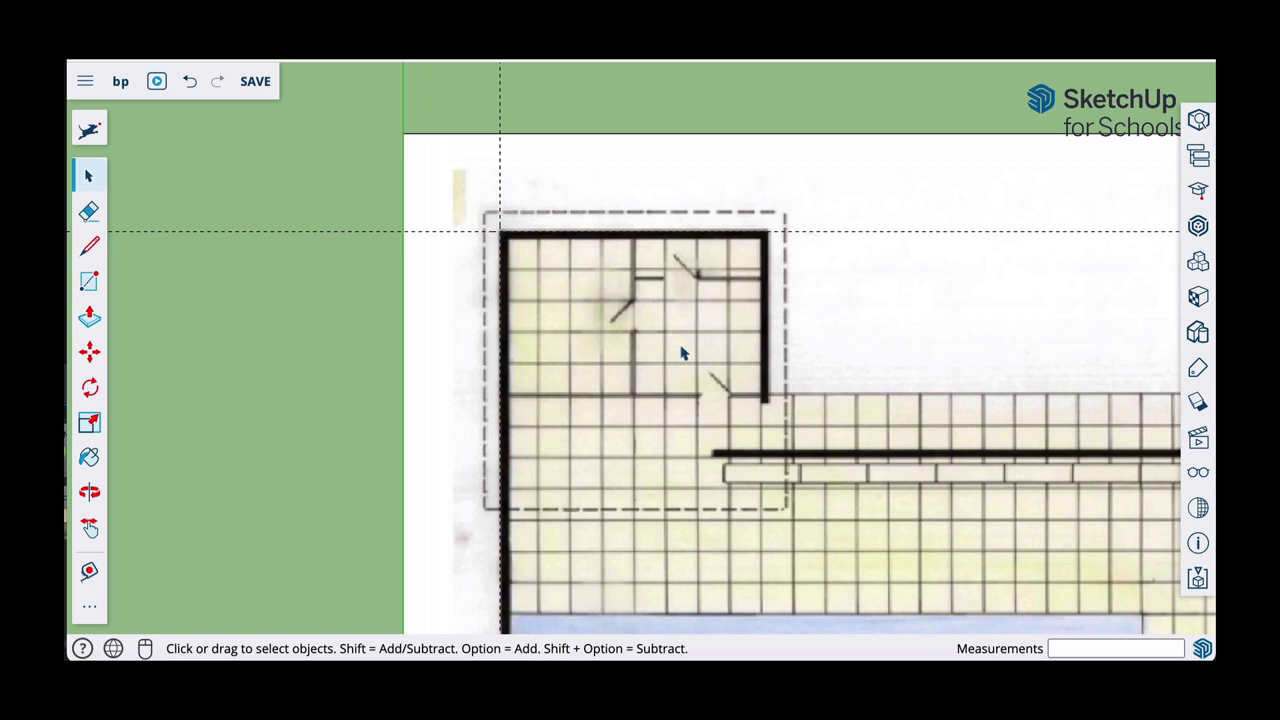
Draw a line about 16' 2 9/16" long from the guide intersection along the outer edge of the small room's upper wall
{"action": "middle_click_drag", "start_coordinate": [683, 353], "coordinate": [616, 314], "text": "shift"}
{"action": "scroll", "coordinate": [445, 205], "scroll_direction": "up", "scroll_amount": 3}
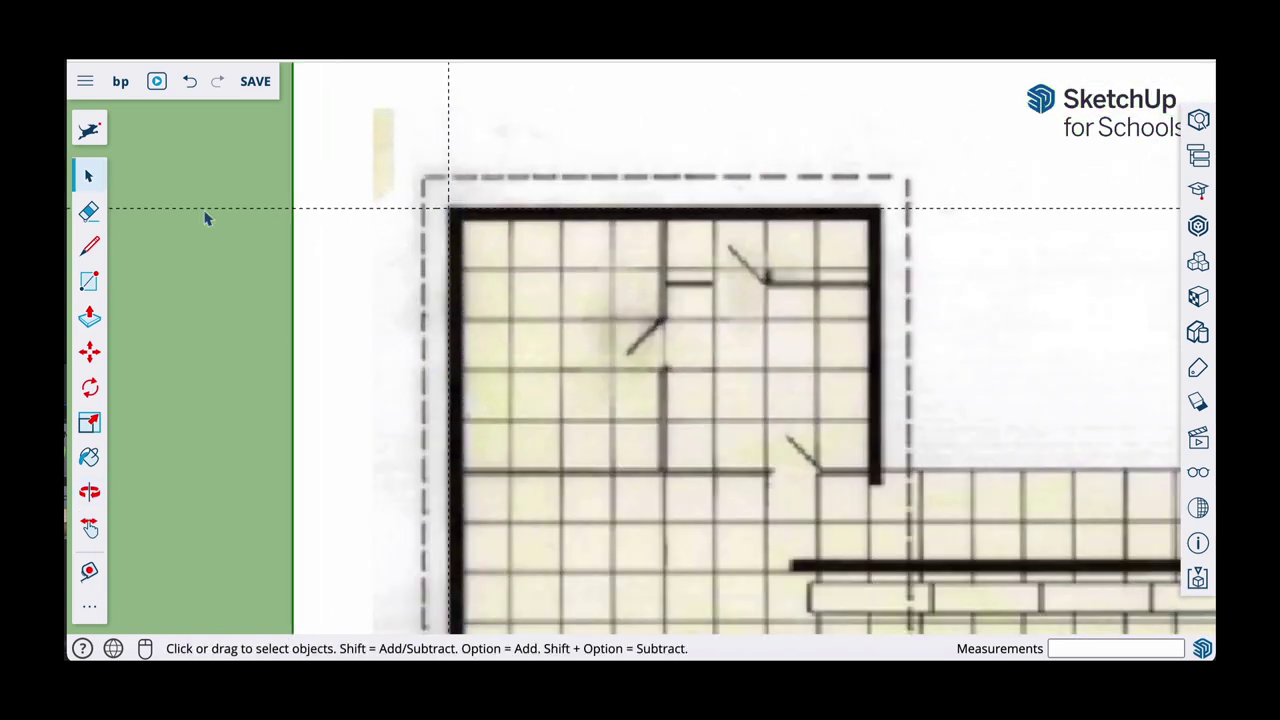
{"action": "left_click", "coordinate": [90, 248]}
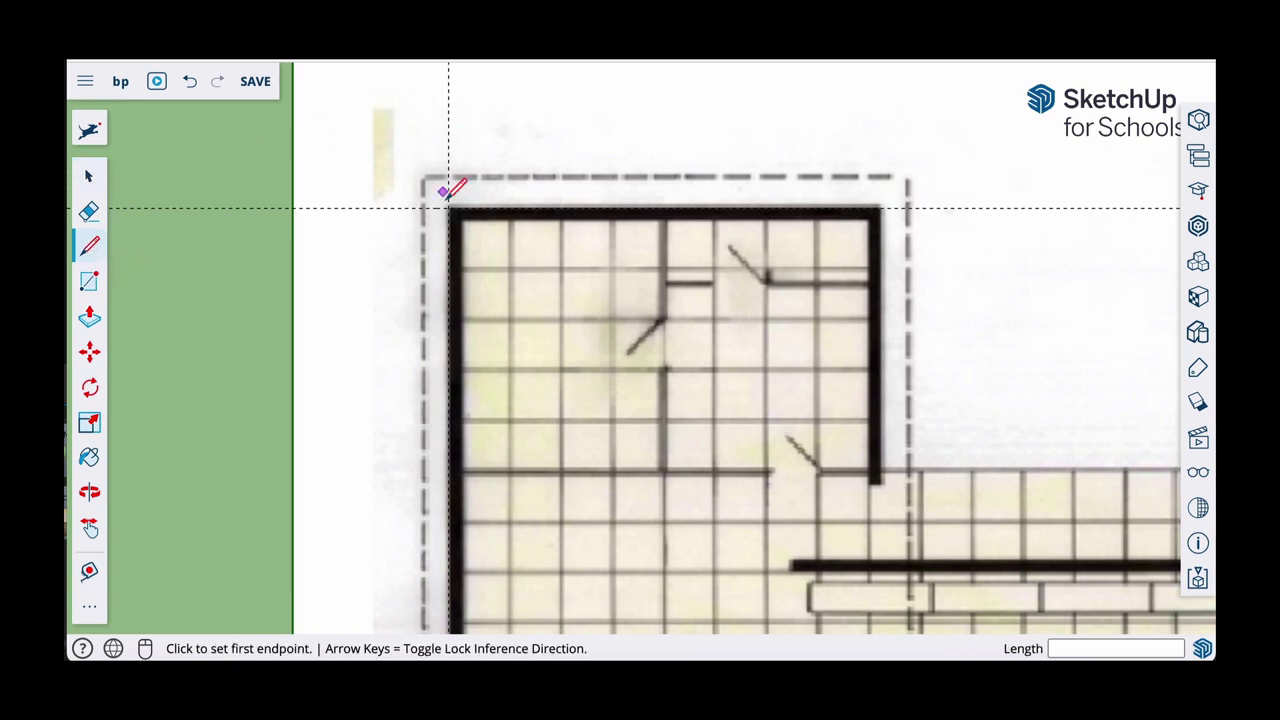
{"action": "scroll", "coordinate": [446, 193], "scroll_direction": "up", "scroll_amount": 3}
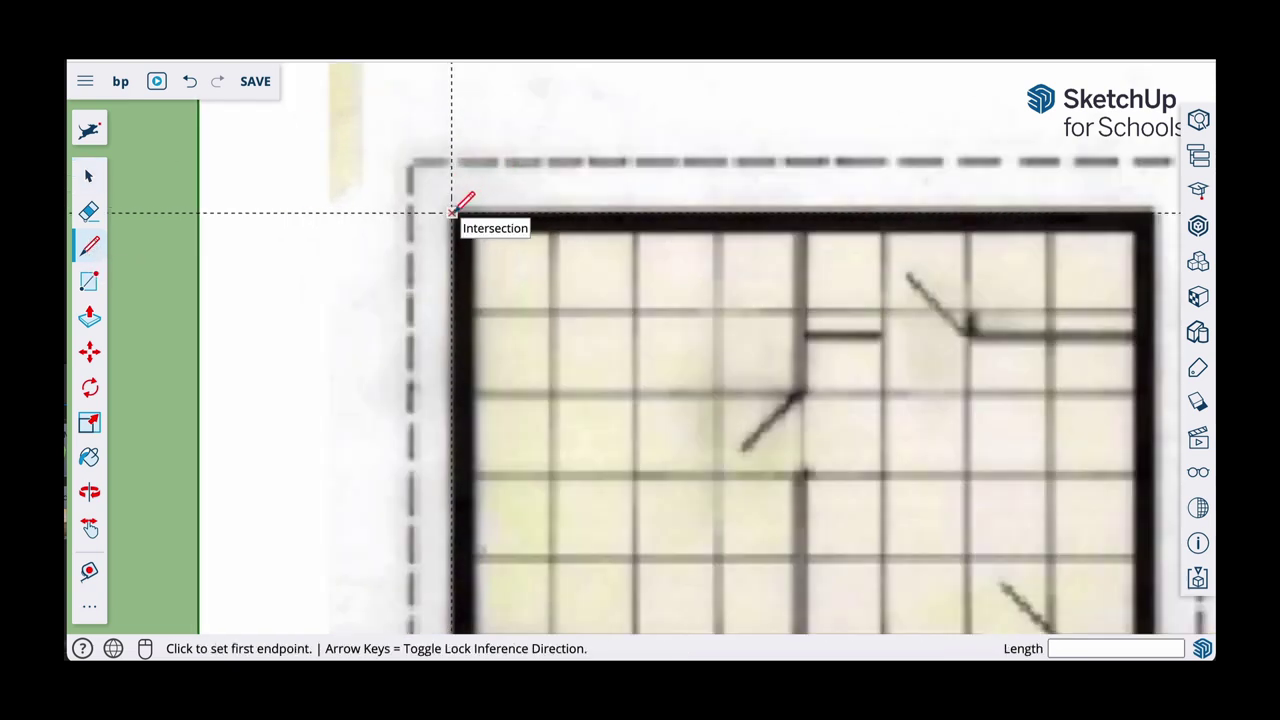
{"action": "left_click", "coordinate": [452, 212]}
{"action": "middle_click_drag", "start_coordinate": [643, 206], "coordinate": [314, 203]}
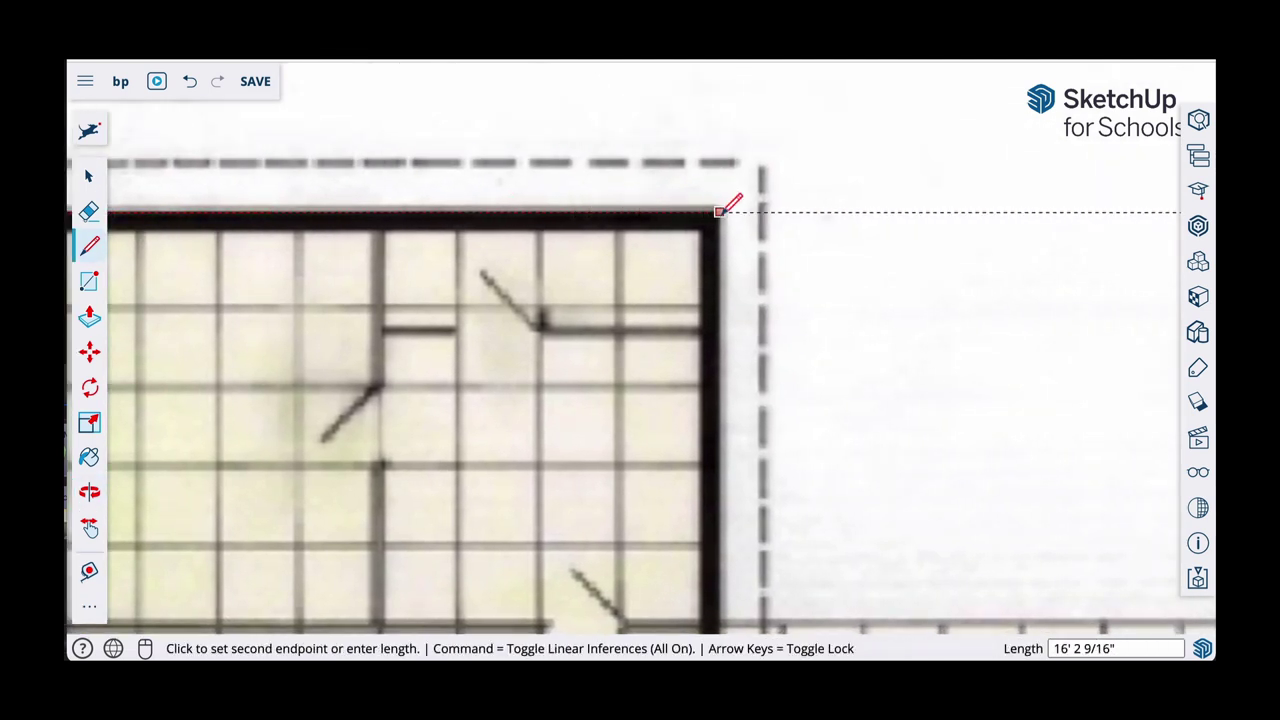
{"action": "scroll", "coordinate": [718, 211], "scroll_direction": "up", "scroll_amount": 2}
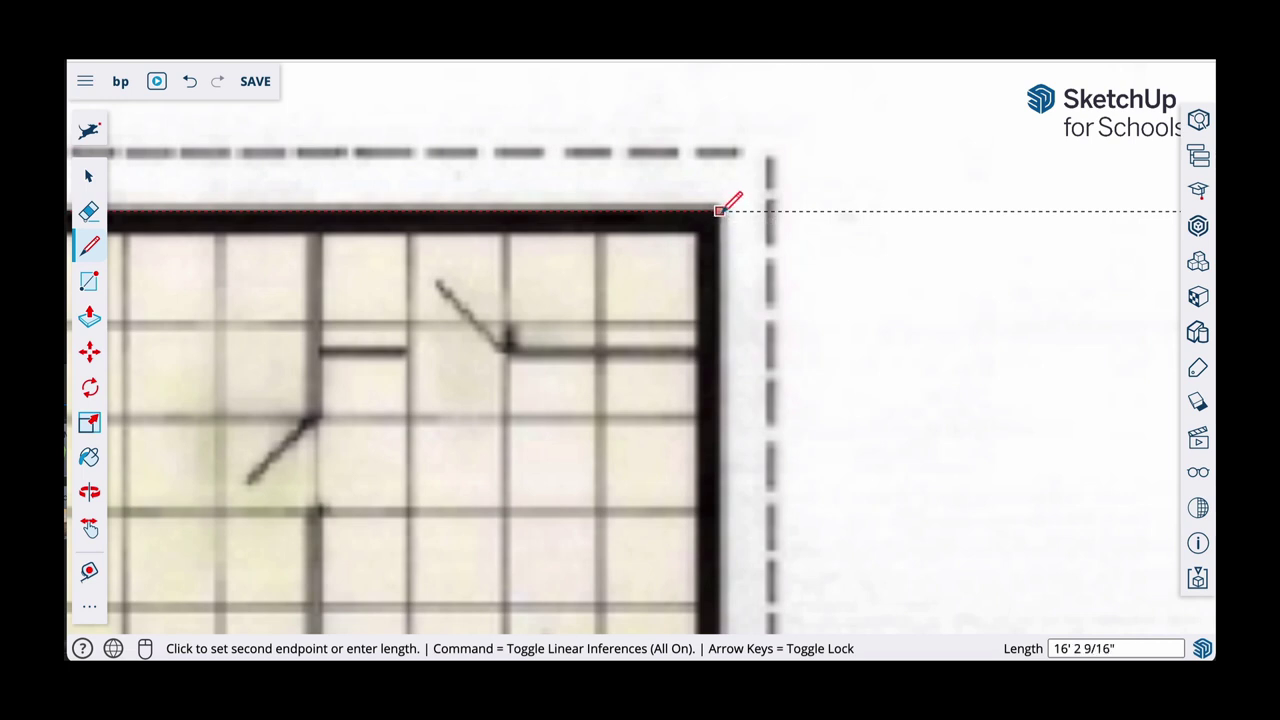
{"action": "left_click", "coordinate": [718, 211]}
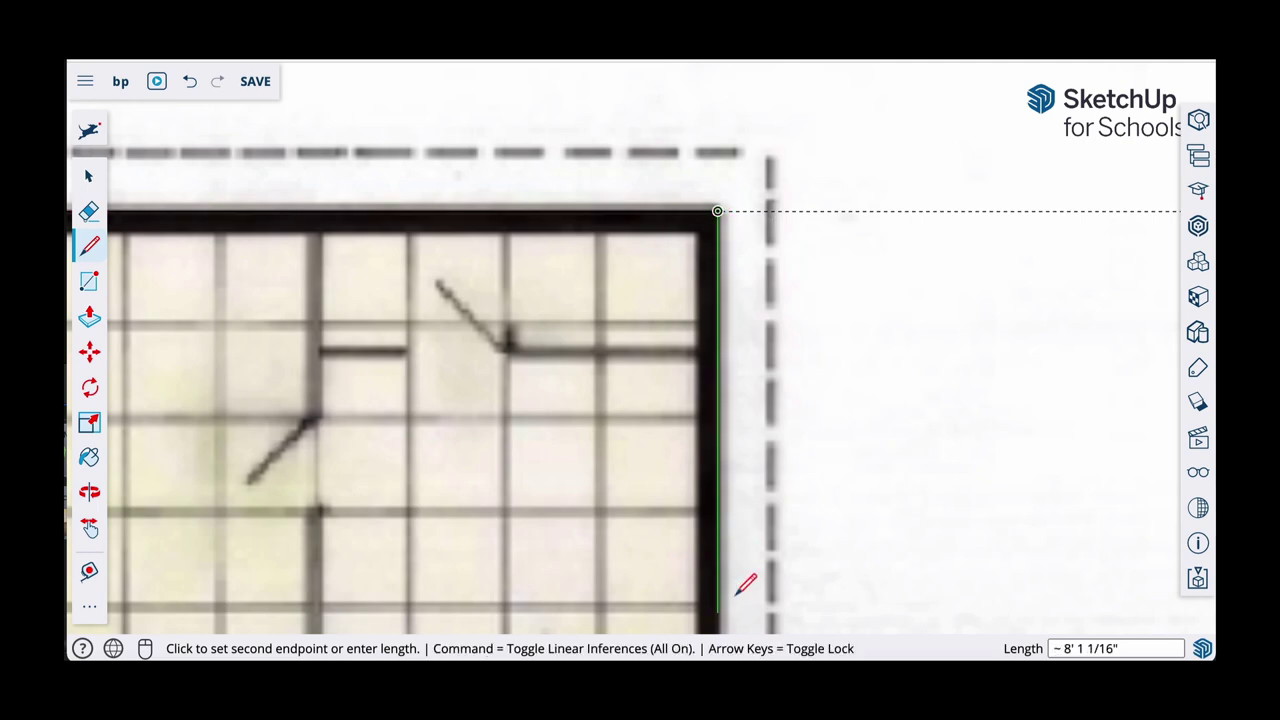
Continue the line down the outer edge of the room's right wall to its end and add a 6" return across the wall thickness
{"action": "scroll", "coordinate": [745, 575], "scroll_direction": "down", "scroll_amount": 1}
{"action": "middle_click_drag", "start_coordinate": [741, 562], "coordinate": [749, 300], "text": "shift"}
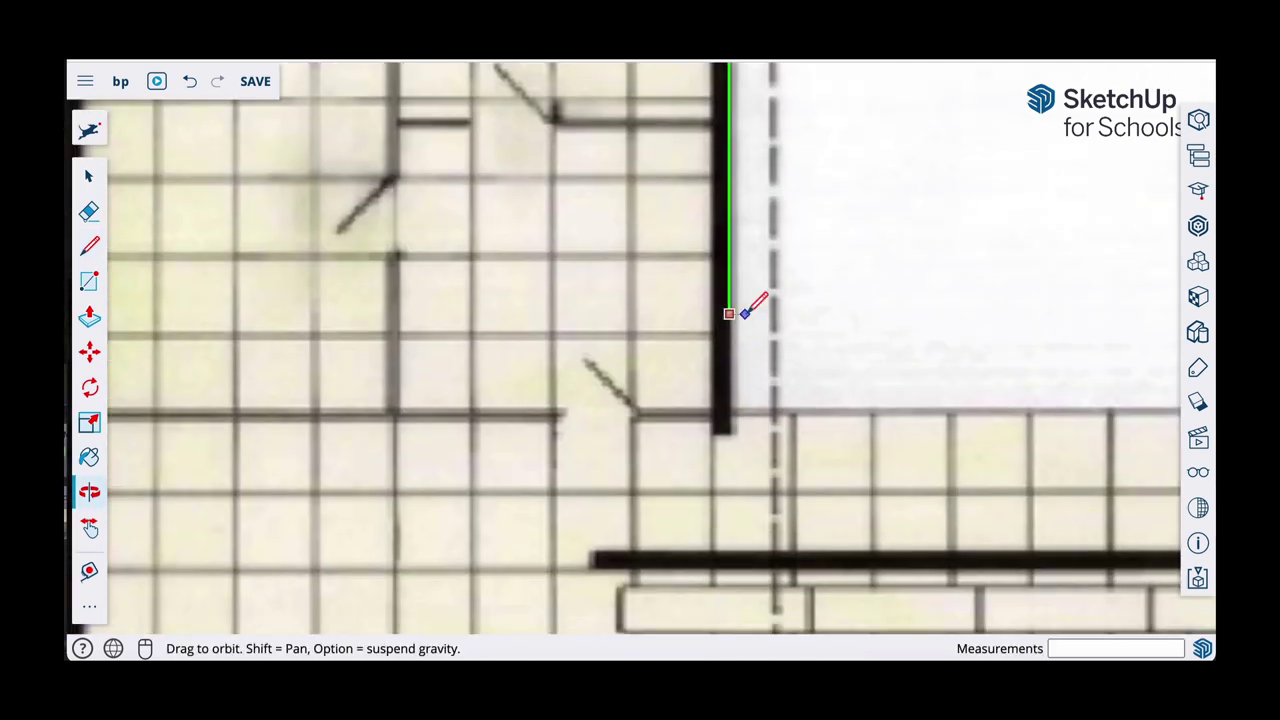
{"action": "left_click", "coordinate": [729, 435]}
{"action": "scroll", "coordinate": [785, 365], "scroll_direction": "down", "scroll_amount": 5}
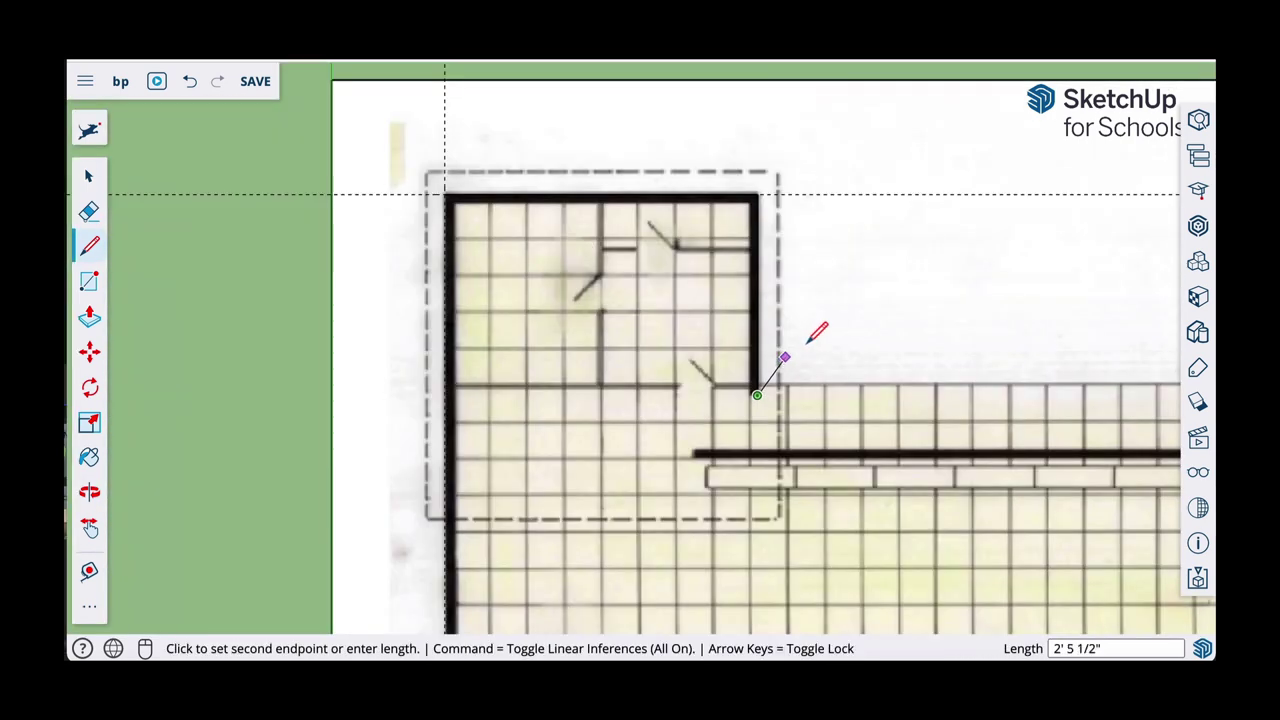
{"action": "middle_click_drag", "start_coordinate": [851, 314], "coordinate": [441, 430], "text": "shift"}
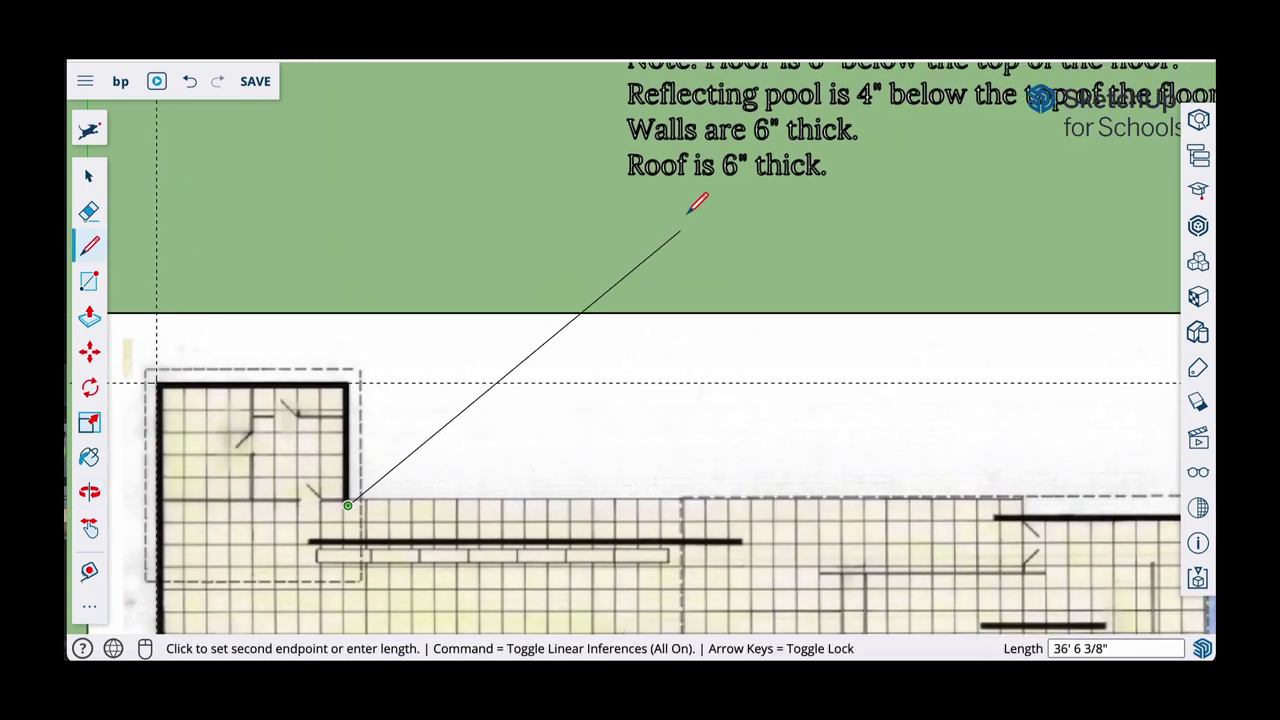
{"action": "scroll", "coordinate": [330, 512], "scroll_direction": "up", "scroll_amount": 8}
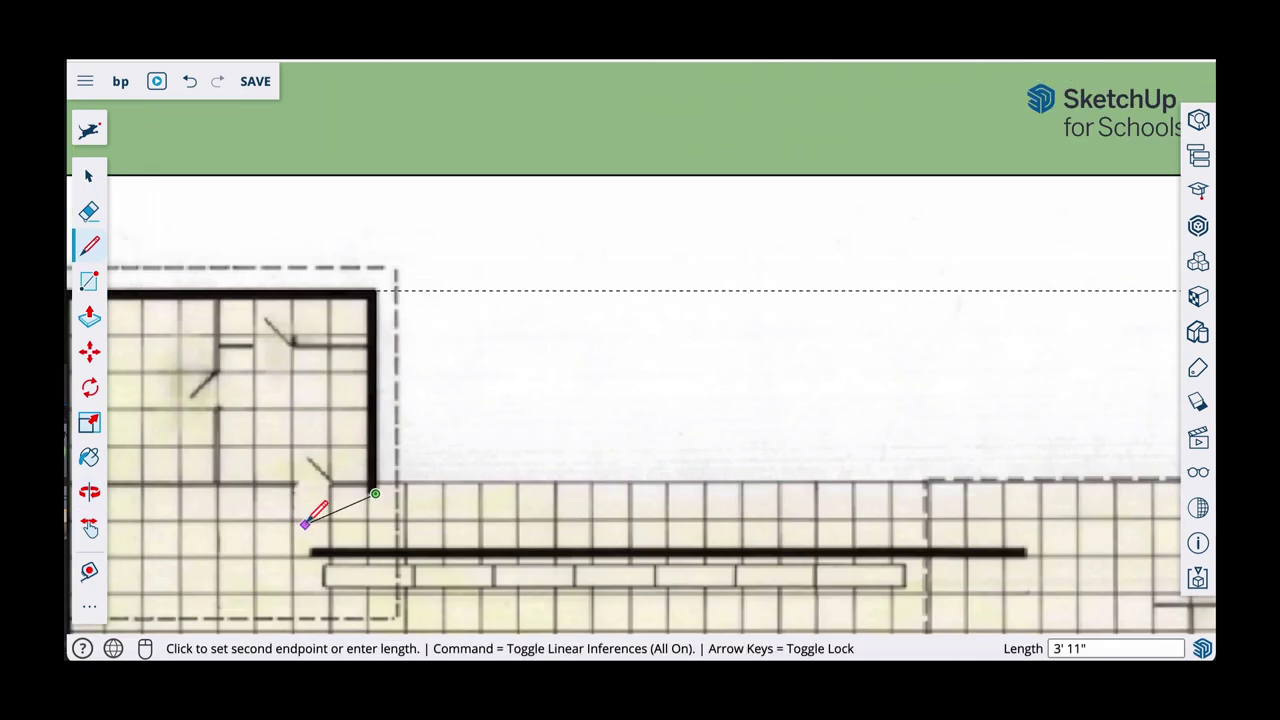
{"action": "scroll", "coordinate": [716, 362], "scroll_direction": "up", "scroll_amount": 2}
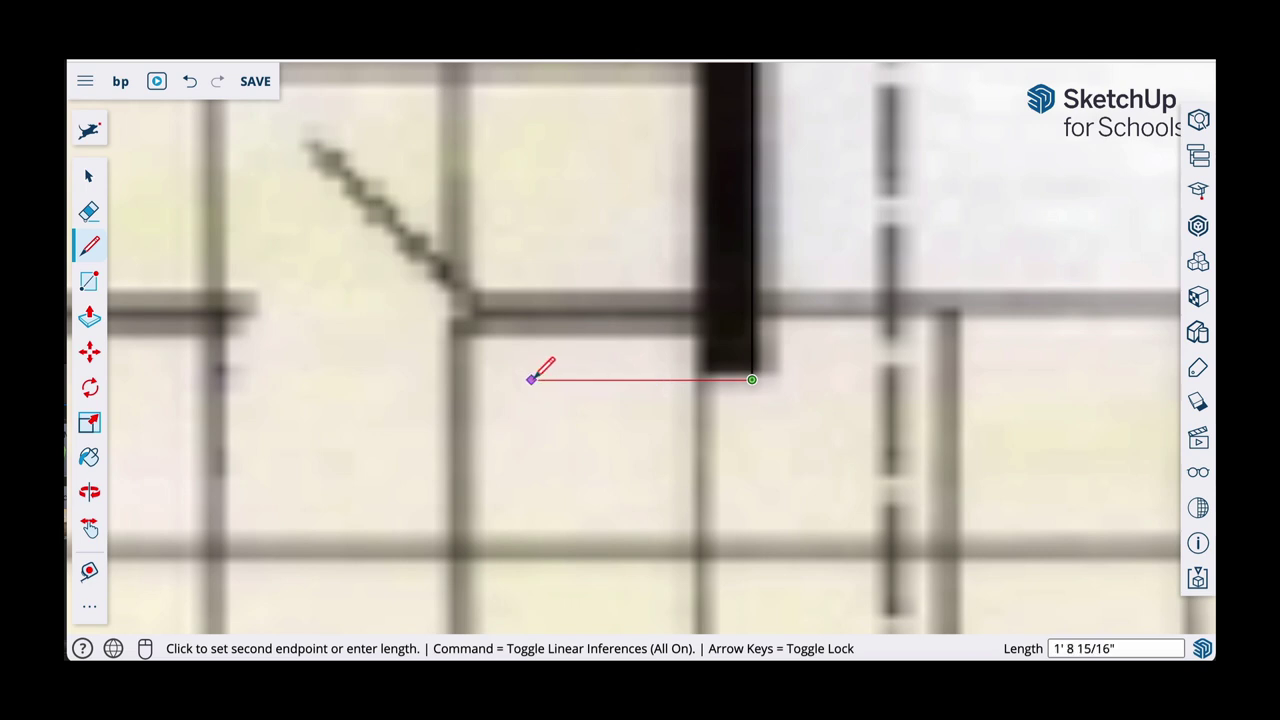
{"action": "key", "text": "Return"}
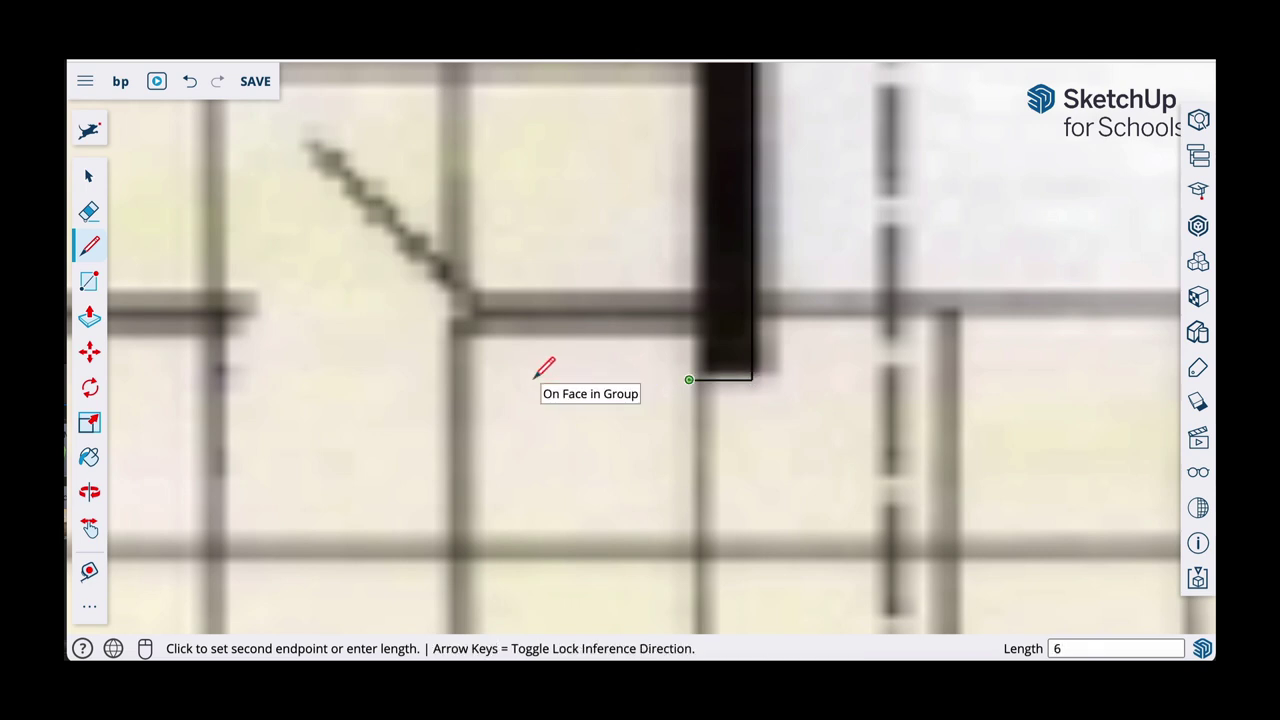
{"action": "key", "text": "Escape"}
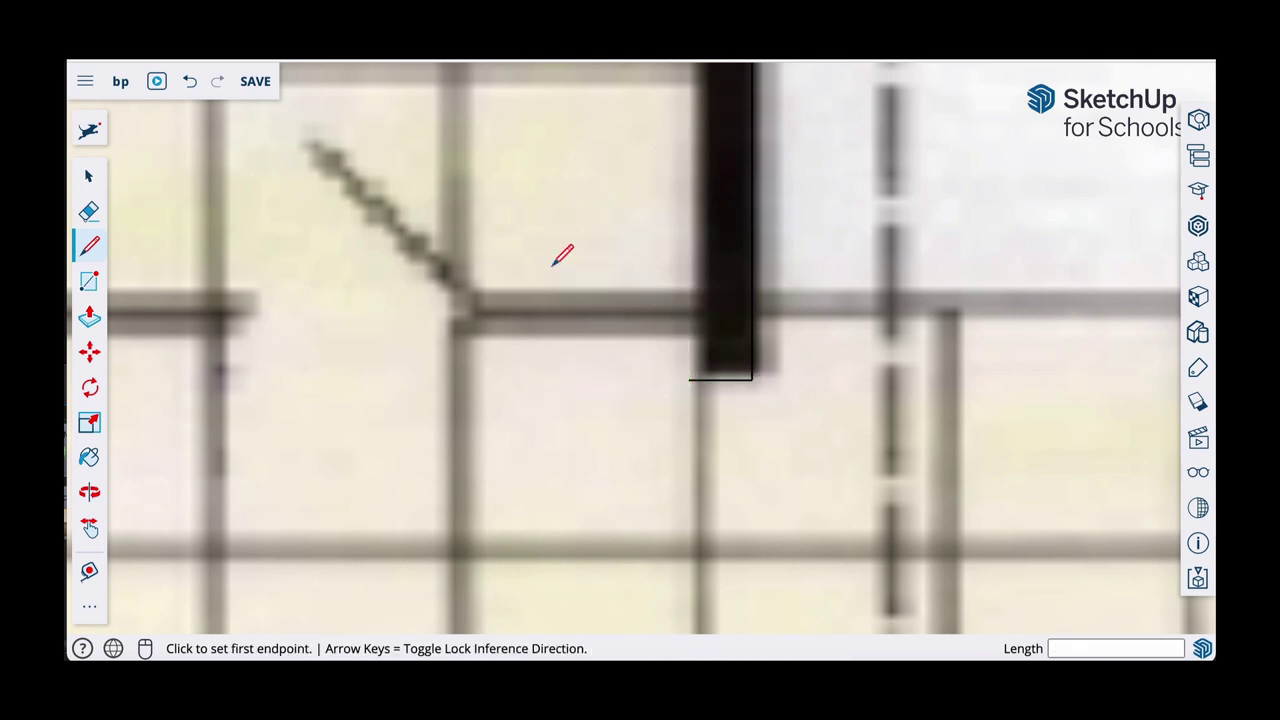
Draw a line about 40' 1 1/8" long from the guide intersection down the left wall's outer edge to the corner below the large pool
{"action": "scroll", "coordinate": [560, 265], "scroll_direction": "down", "scroll_amount": 5}
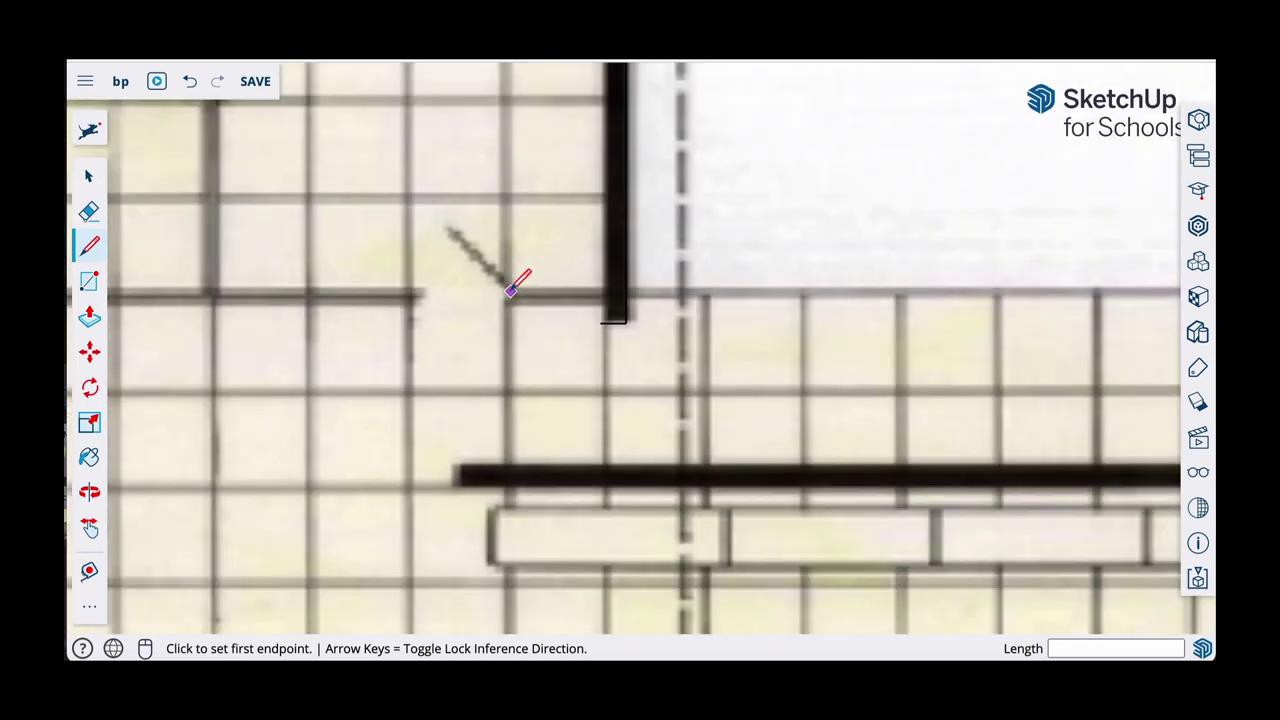
{"action": "middle_click_drag", "start_coordinate": [514, 280], "coordinate": [1018, 395]}
{"action": "scroll", "coordinate": [817, 346], "scroll_direction": "down", "scroll_amount": 2}
{"action": "middle_click_drag", "start_coordinate": [651, 304], "coordinate": [885, 471], "text": "shift"}
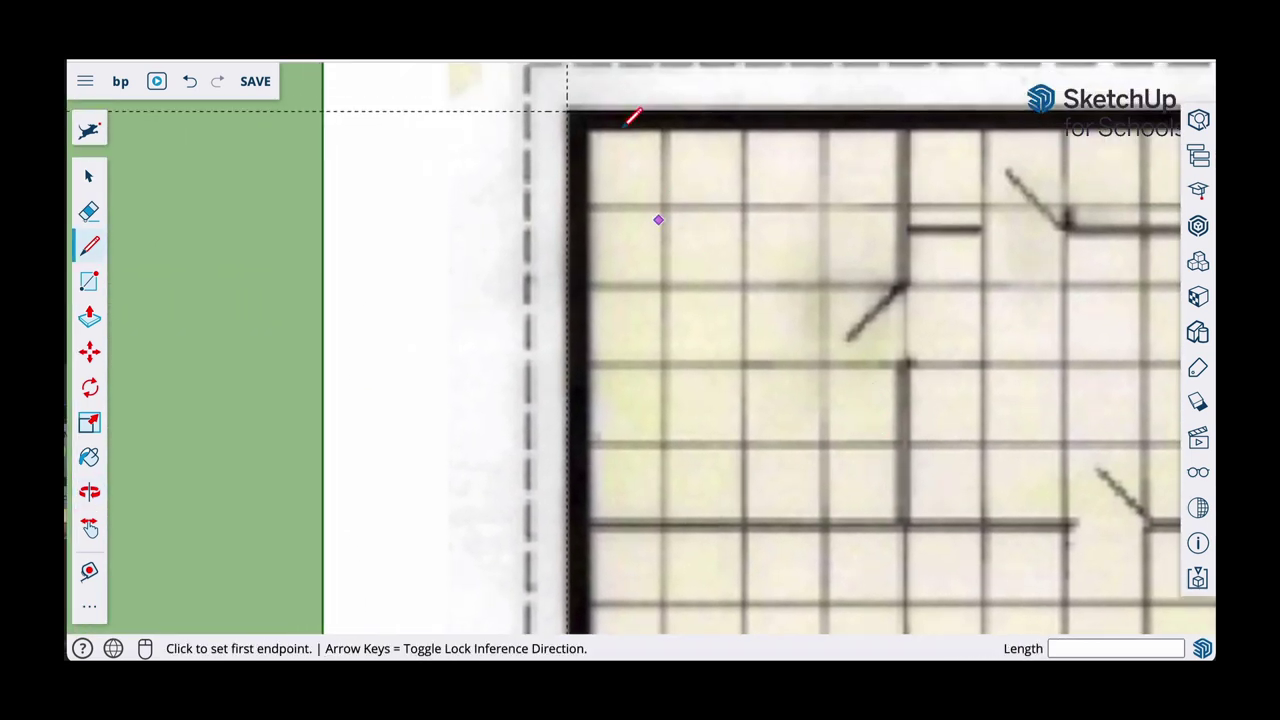
{"action": "left_click", "coordinate": [568, 110]}
{"action": "scroll", "coordinate": [570, 240], "scroll_direction": "down", "scroll_amount": 5}
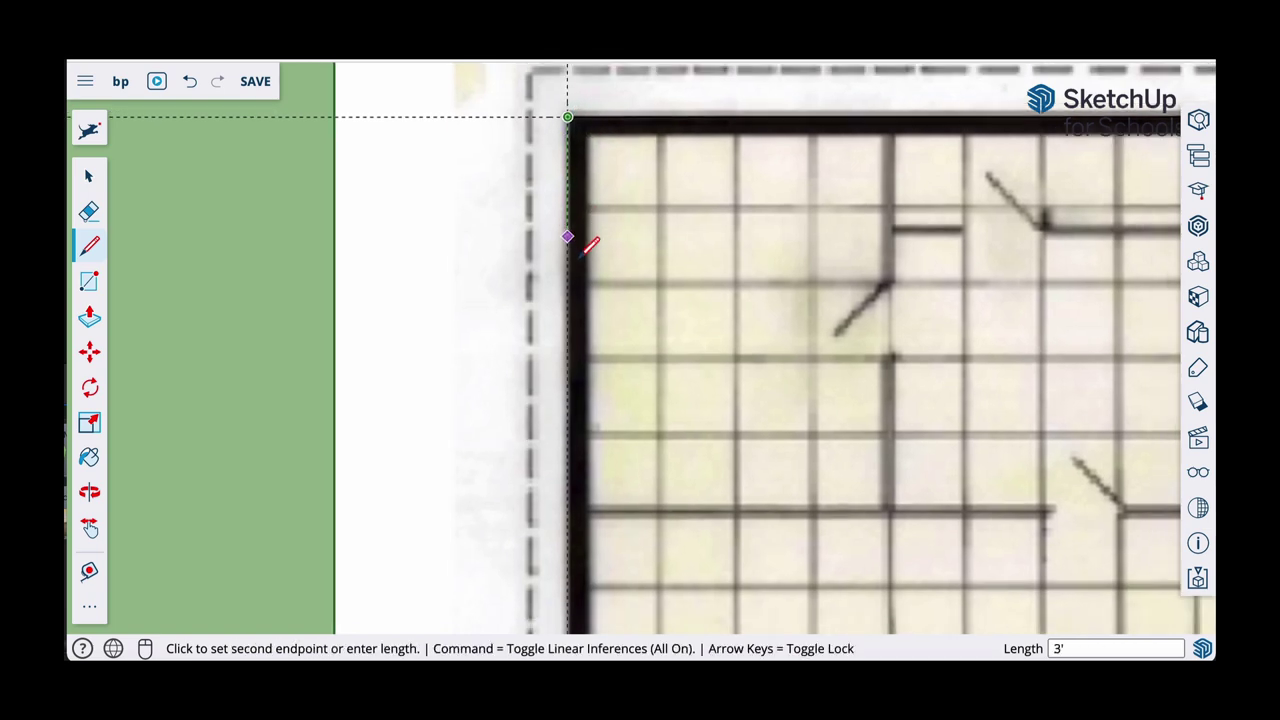
{"action": "middle_click_drag", "start_coordinate": [612, 428], "coordinate": [608, 88], "text": "shift"}
{"action": "scroll", "coordinate": [608, 412], "scroll_direction": "down", "scroll_amount": 3}
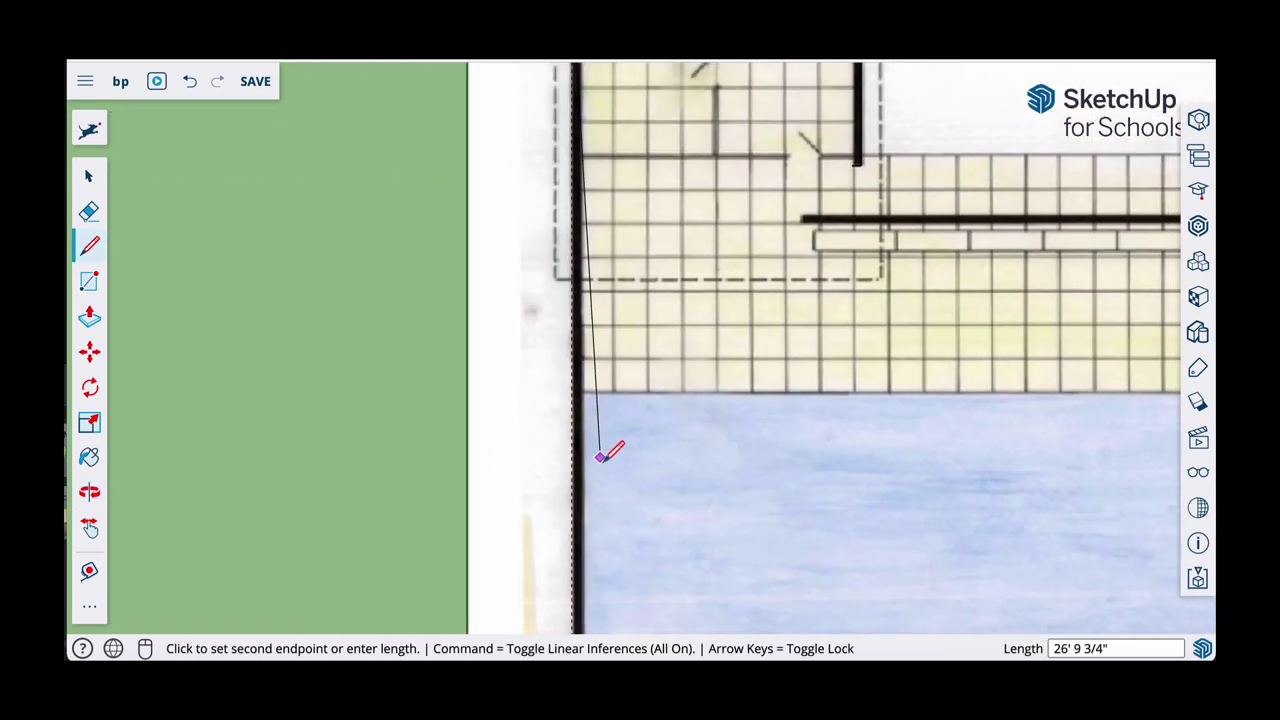
{"action": "middle_click_drag", "start_coordinate": [603, 460], "coordinate": [614, 100], "text": "shift"}
{"action": "scroll", "coordinate": [588, 386], "scroll_direction": "up", "scroll_amount": 3}
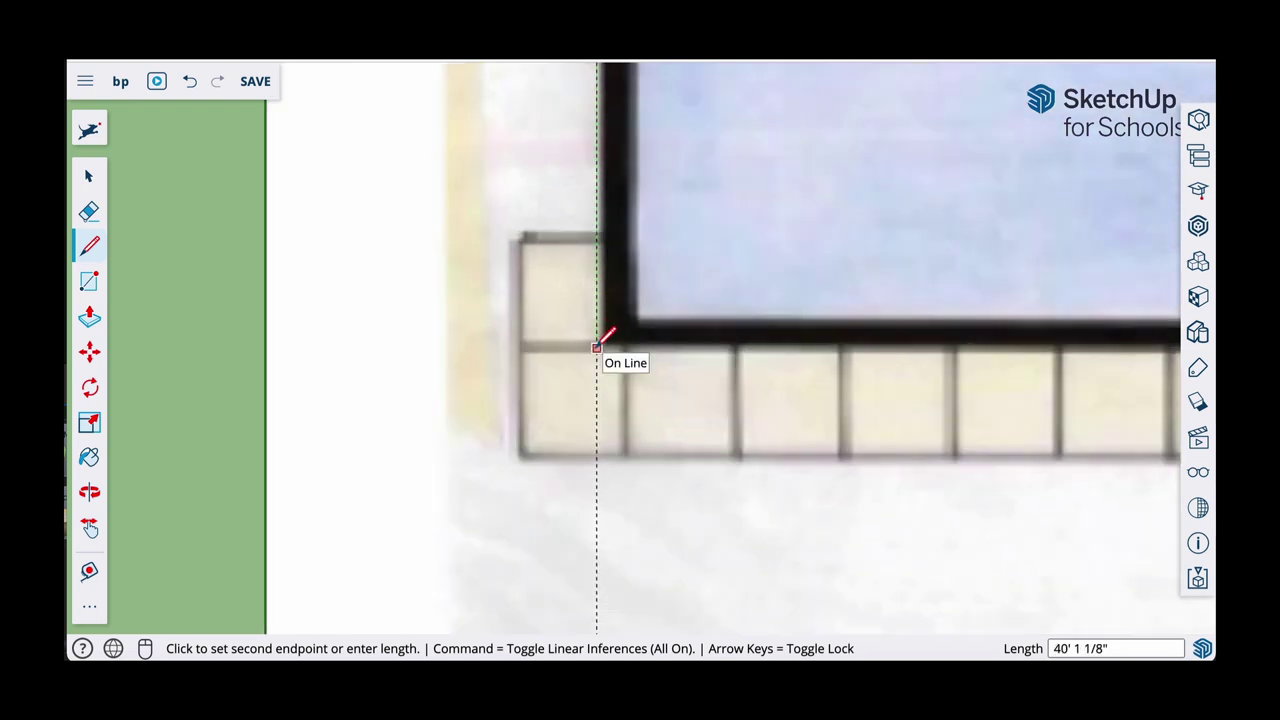
{"action": "left_click", "coordinate": [598, 344]}
Continue about 14' 1/8" along the outer edge of the short wall below the pool and add a 6" return at its end
{"action": "scroll", "coordinate": [705, 335], "scroll_direction": "down", "scroll_amount": 1}
{"action": "middle_click_drag", "start_coordinate": [799, 346], "coordinate": [336, 342], "text": "shift"}
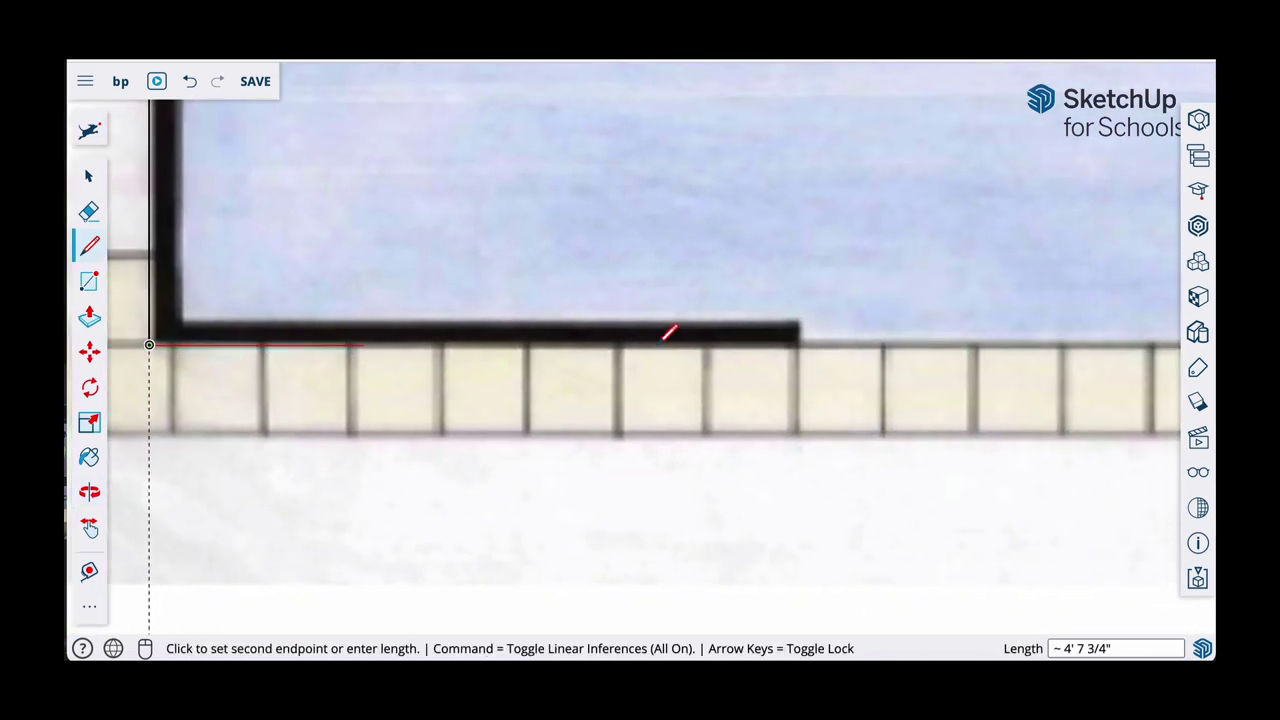
{"action": "scroll", "coordinate": [790, 344], "scroll_direction": "up", "scroll_amount": 1}
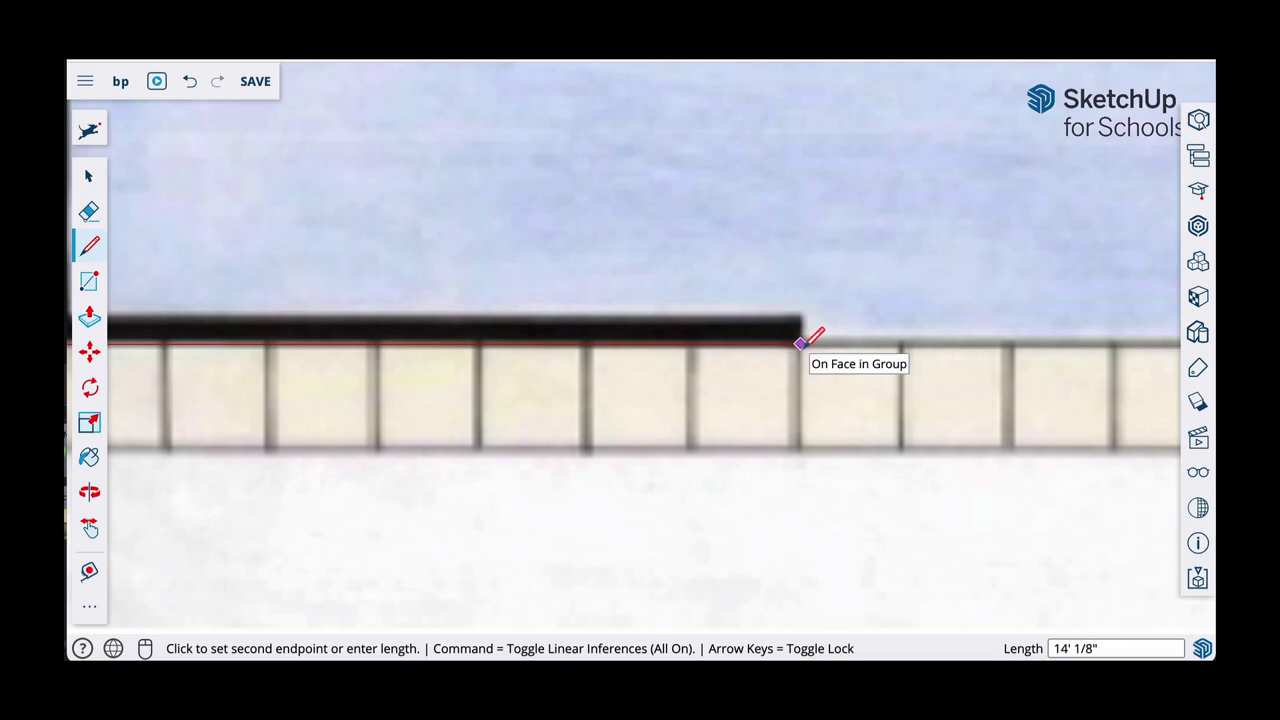
{"action": "left_click", "coordinate": [800, 343]}
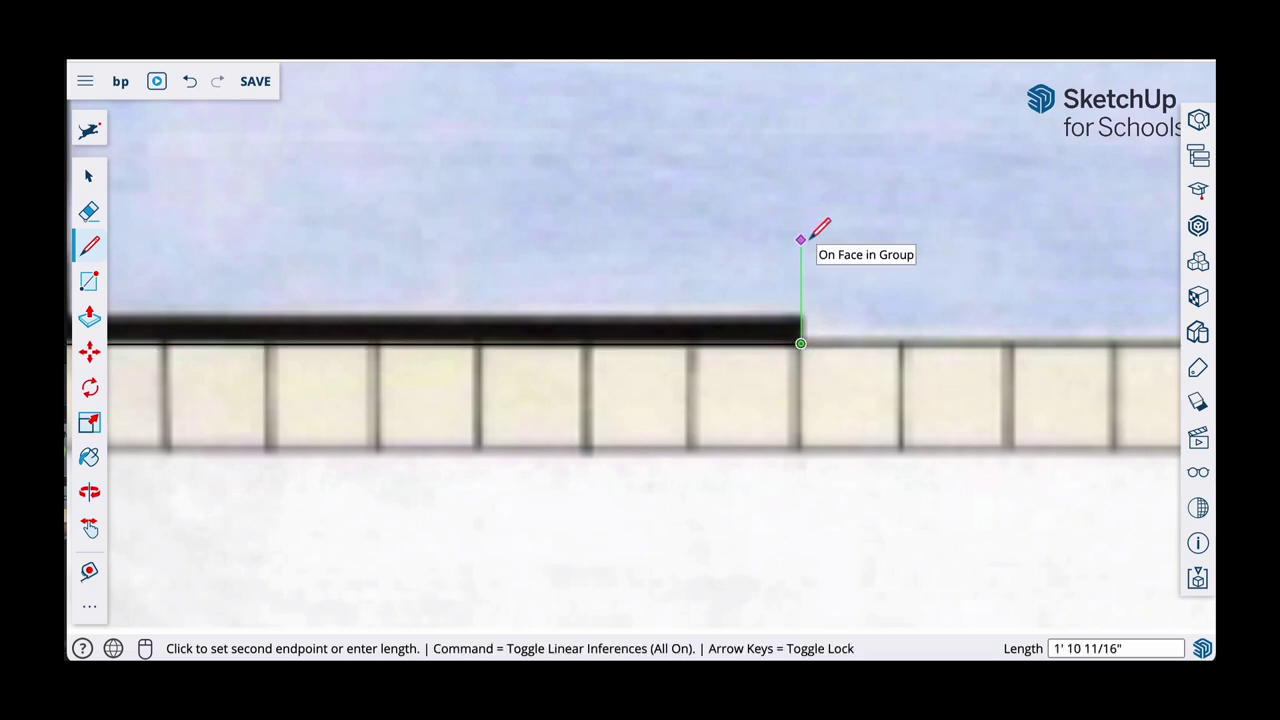
{"action": "key", "text": "Return"}
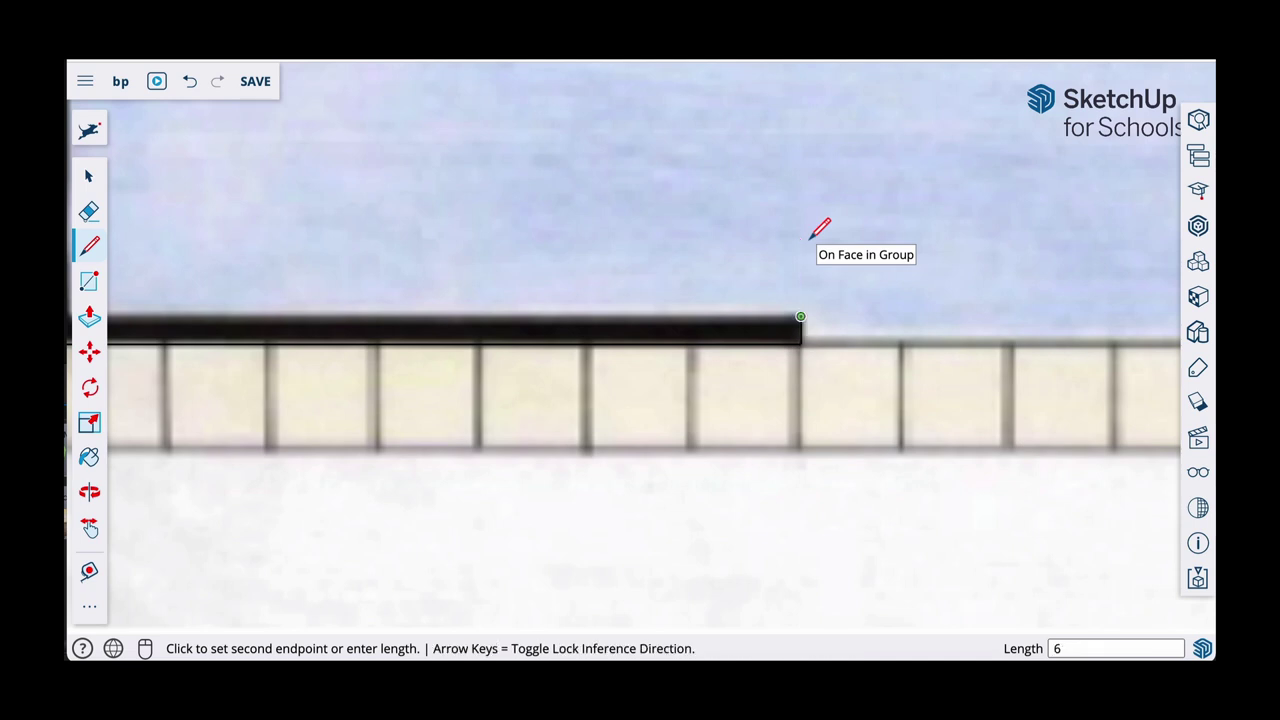
{"action": "key", "text": "Escape"}
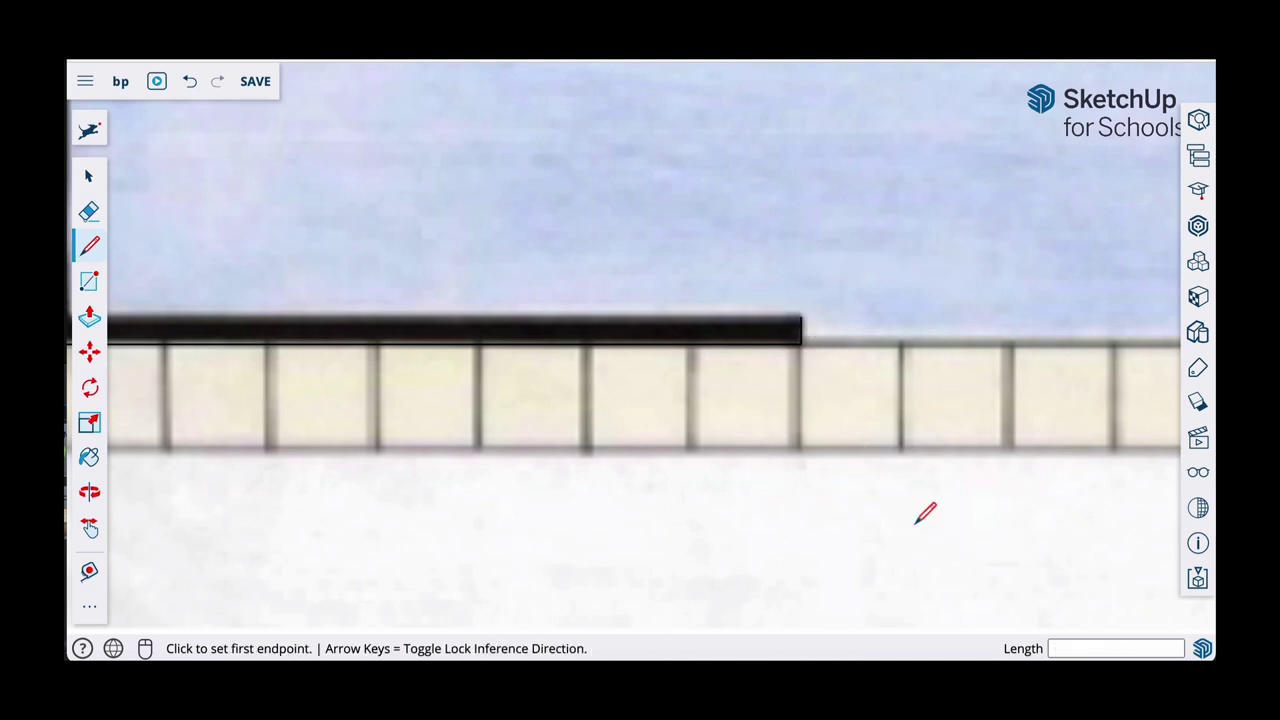
Hide the Plan Picture tag so that only the traced wall outline is displayed
{"action": "scroll", "coordinate": [858, 410], "scroll_direction": "down", "scroll_amount": 5}
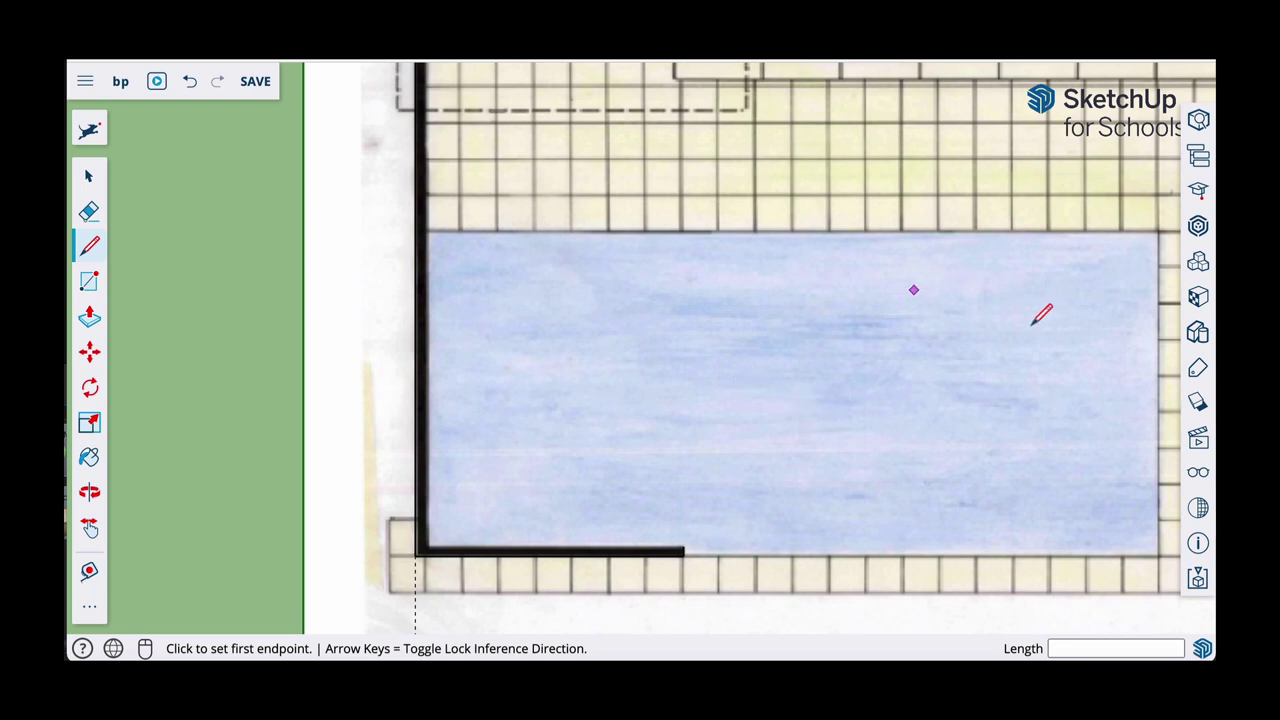
{"action": "left_click", "coordinate": [1199, 370]}
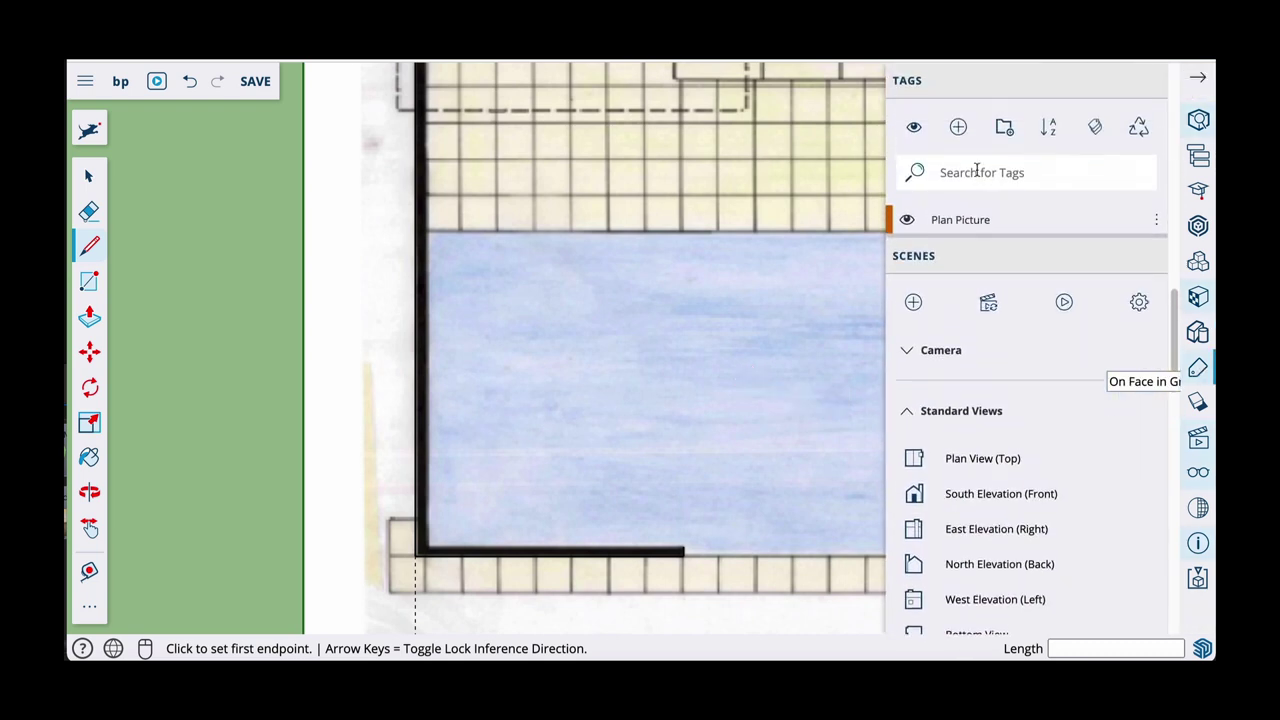
{"action": "left_click", "coordinate": [910, 220]}
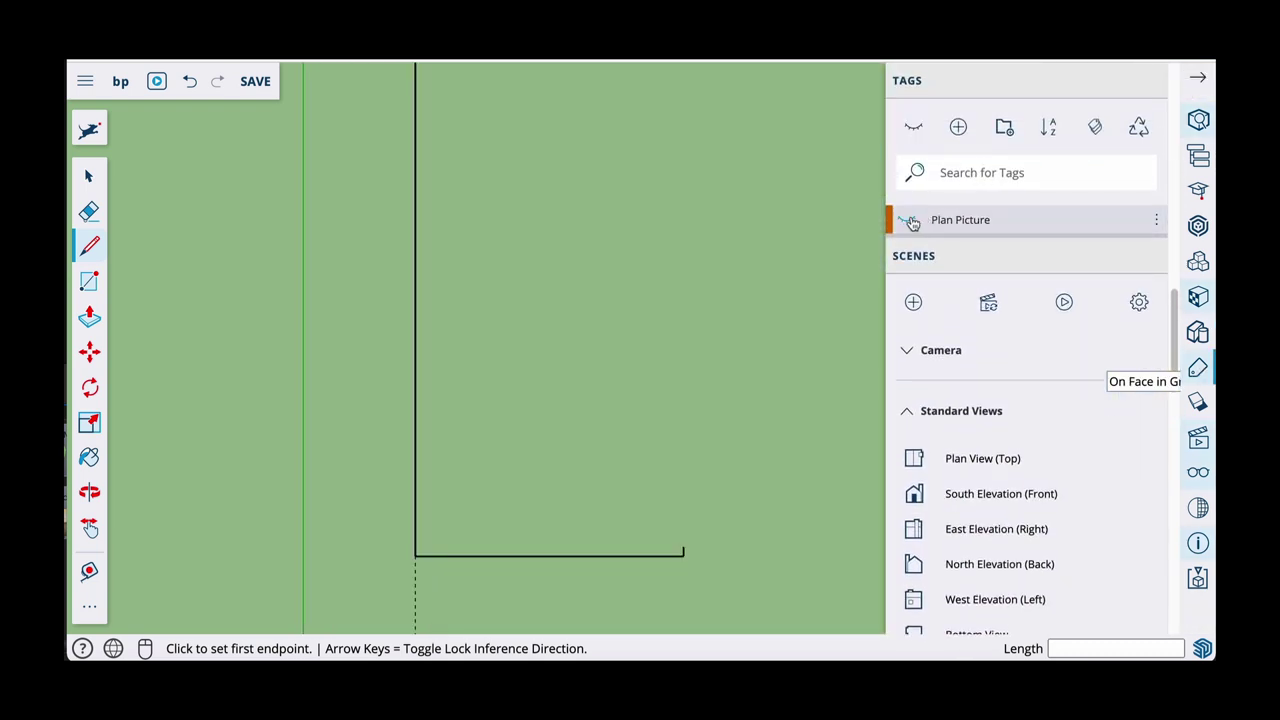
{"action": "scroll", "coordinate": [762, 330], "scroll_direction": "down", "scroll_amount": 3}
{"action": "middle_click_drag", "start_coordinate": [757, 314], "coordinate": [648, 380], "text": "shift"}
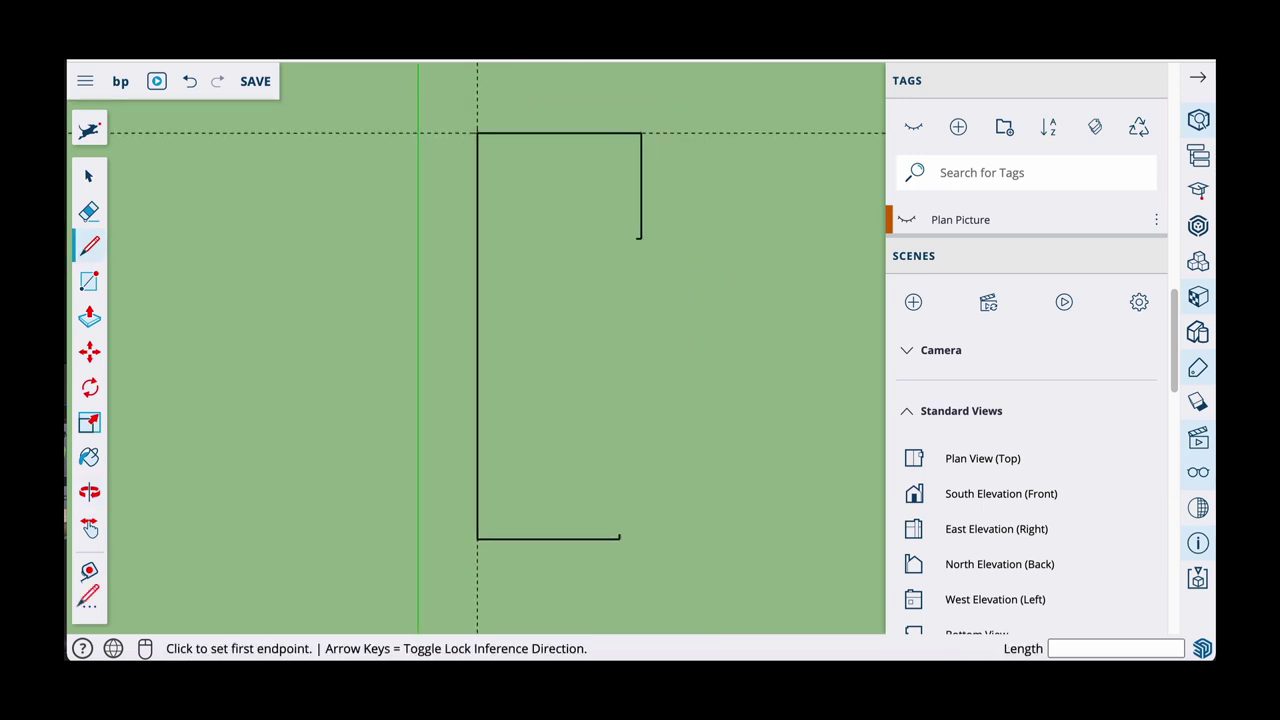
Place guides 6" inside the top wall's outer line and 6" inside the long left wall's outer line
{"action": "left_click", "coordinate": [89, 570]}
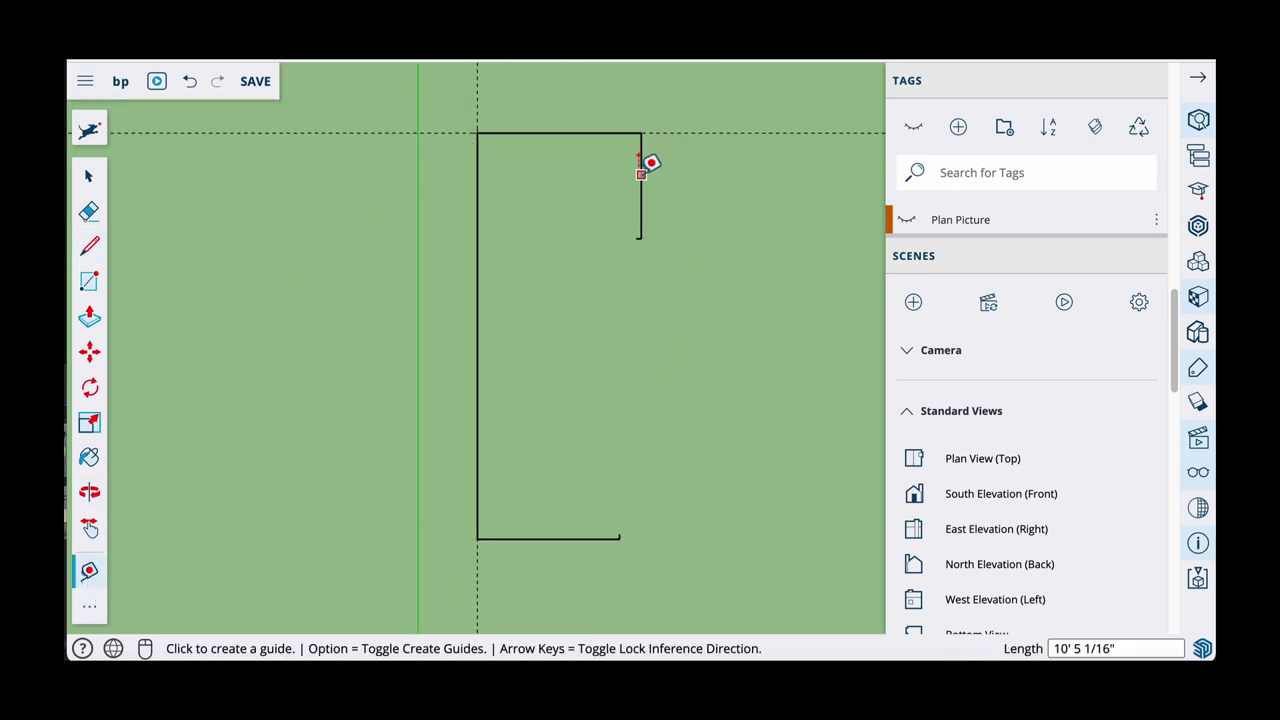
{"action": "scroll", "coordinate": [641, 172], "scroll_direction": "up", "scroll_amount": 1}
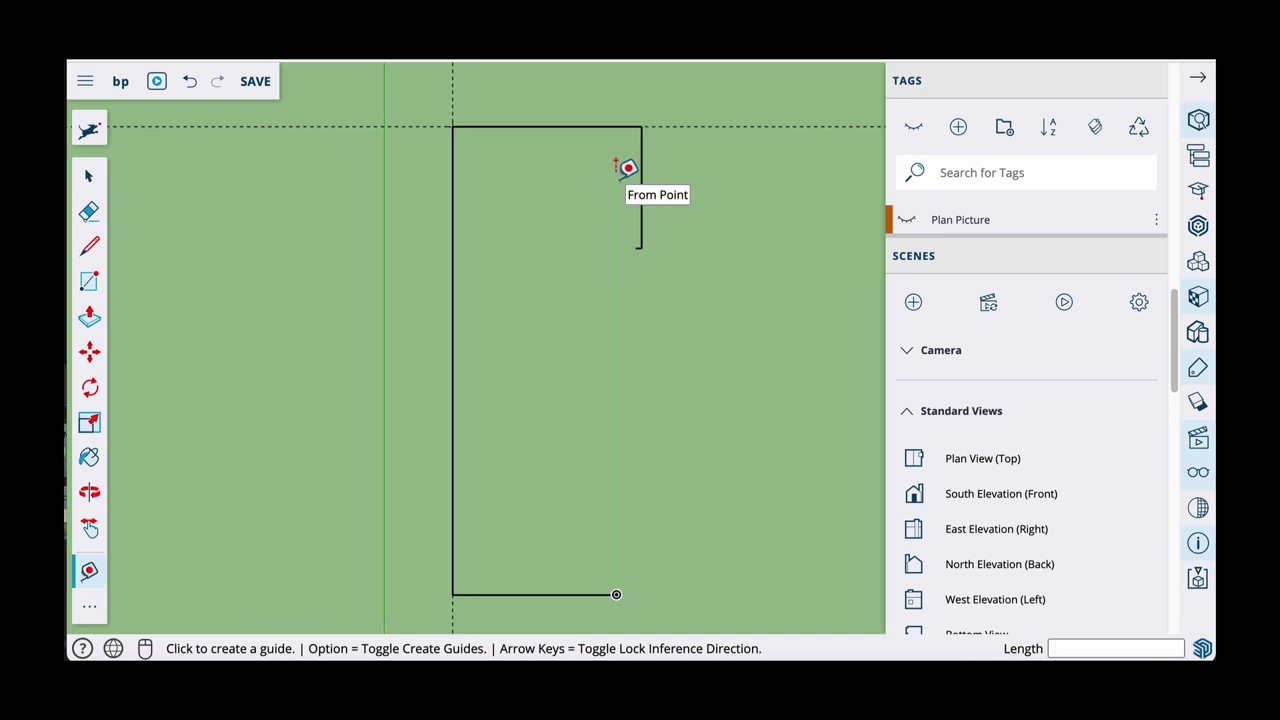
{"action": "left_click", "coordinate": [585, 126]}
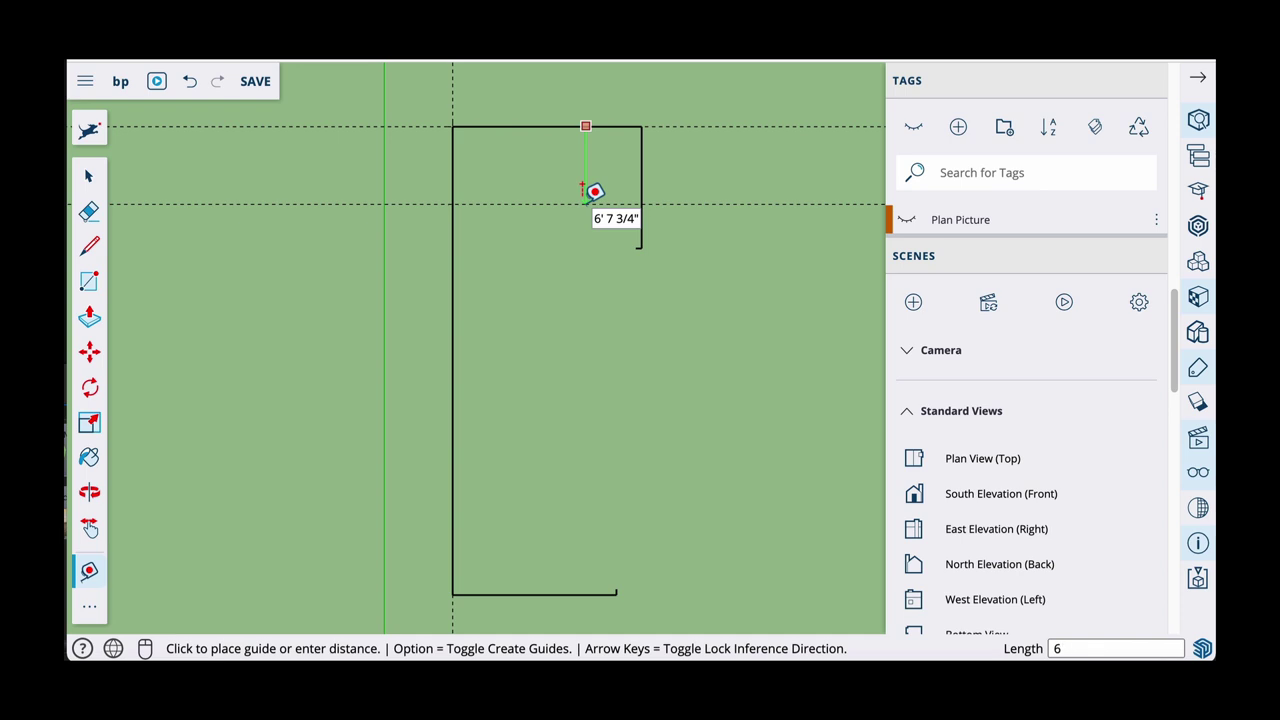
{"action": "key", "text": "Return"}
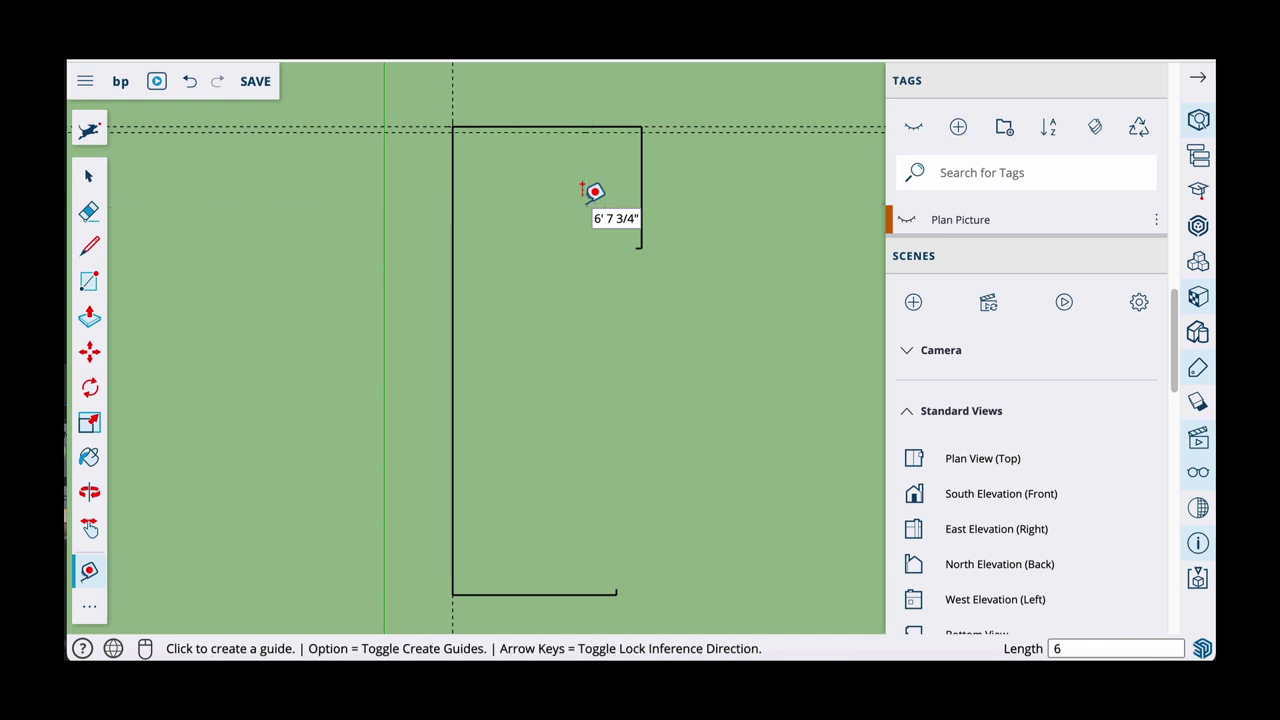
{"action": "left_click", "coordinate": [452, 288]}
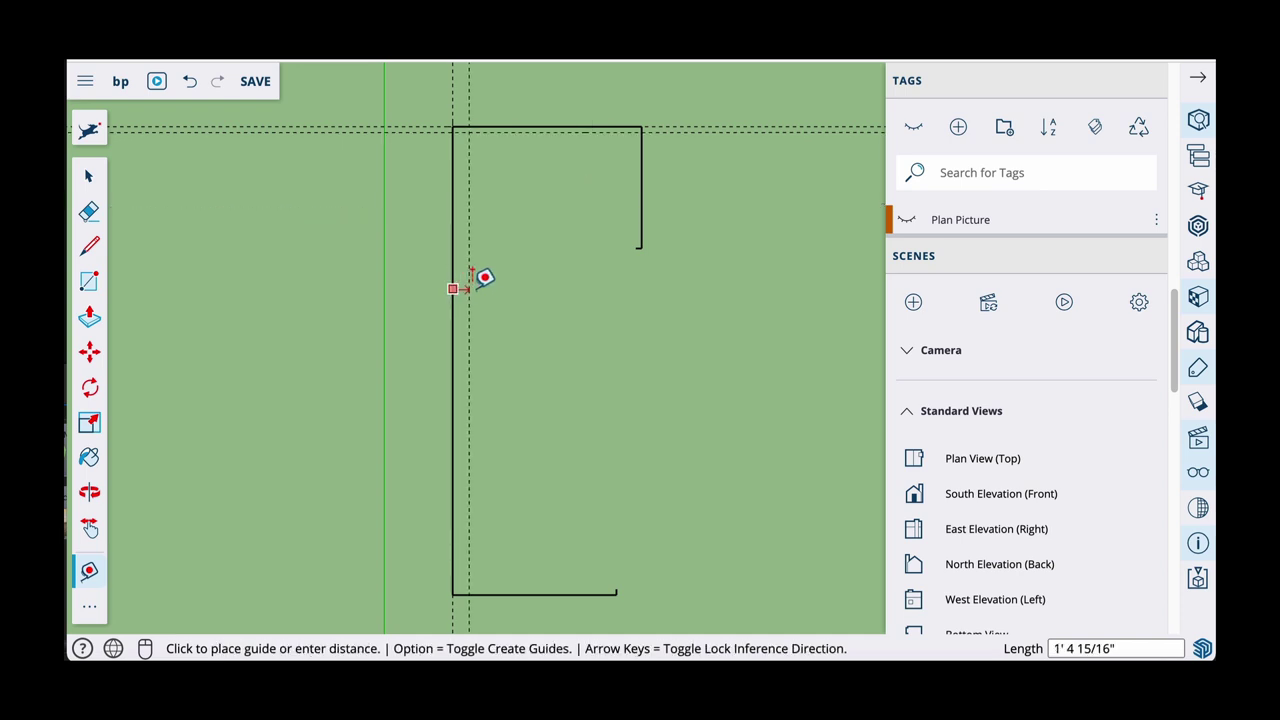
{"action": "key", "text": "Return"}
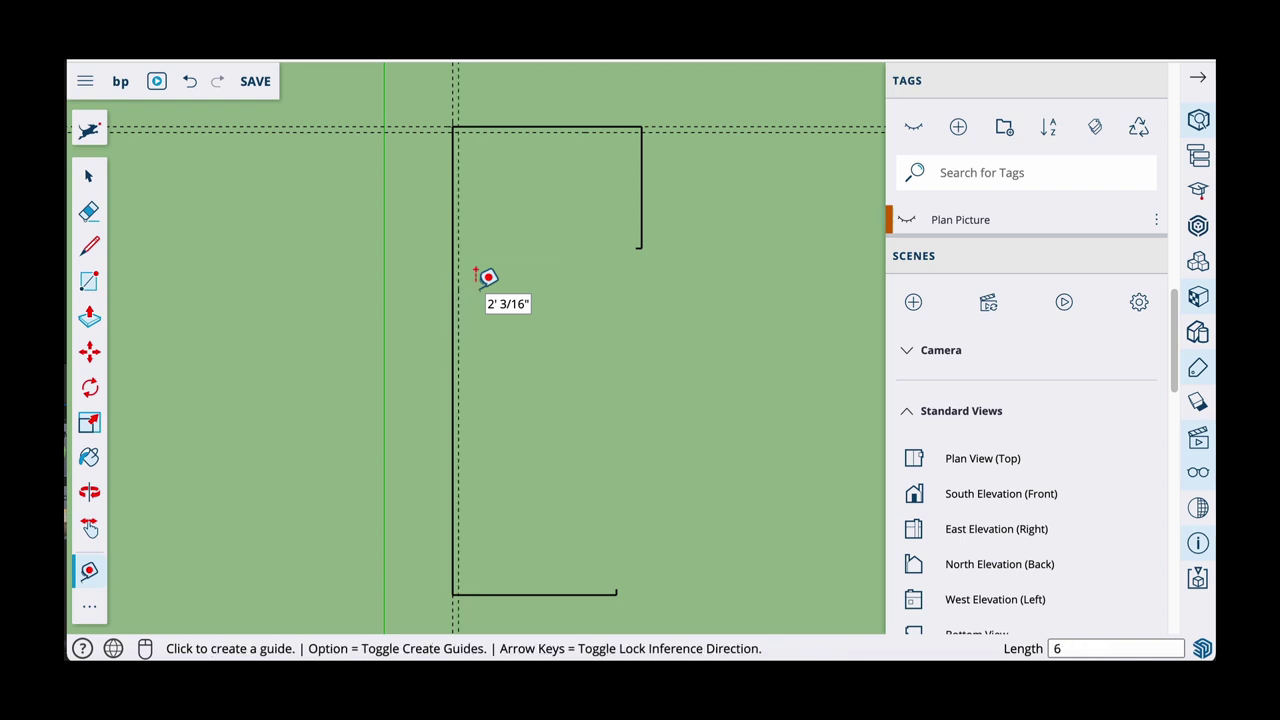
Draw the inner edge of the room's right wall, about 9' 11 1/16" long, from its 6" return to the upper inner guide
{"action": "scroll", "coordinate": [652, 318], "scroll_direction": "down", "scroll_amount": 1}
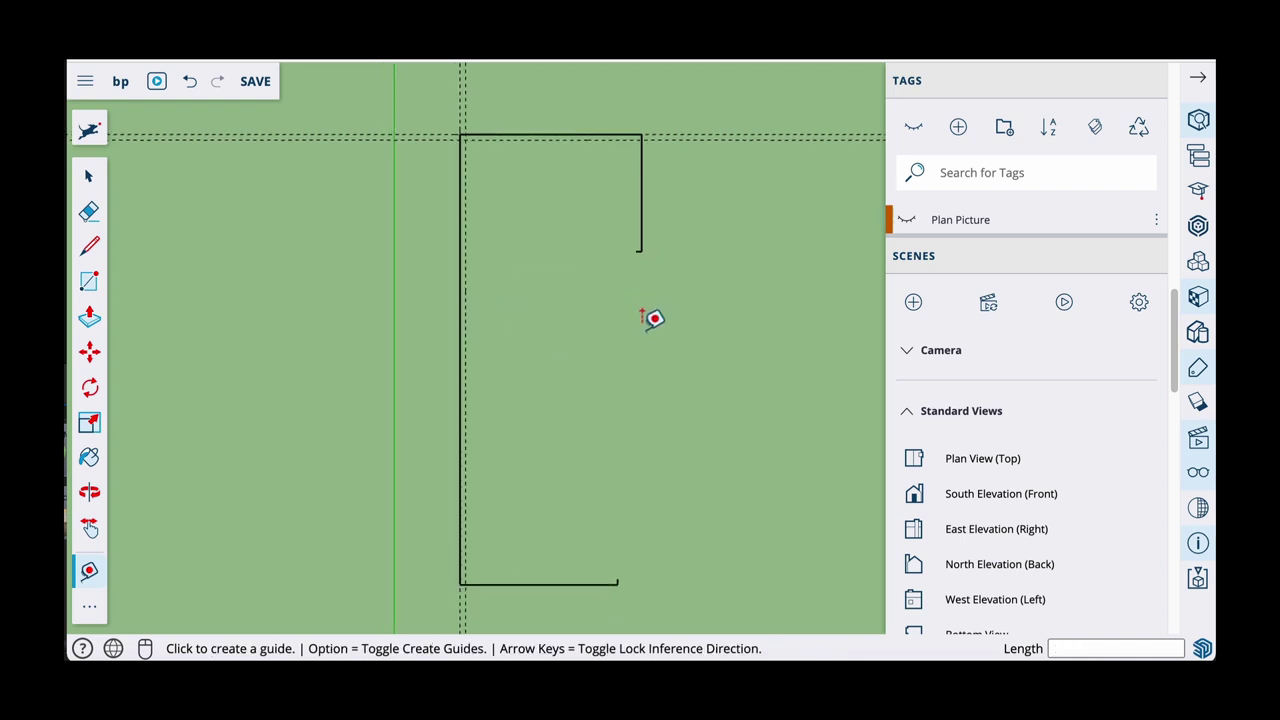
{"action": "left_click", "coordinate": [89, 247]}
{"action": "scroll", "coordinate": [610, 222], "scroll_direction": "up", "scroll_amount": 3}
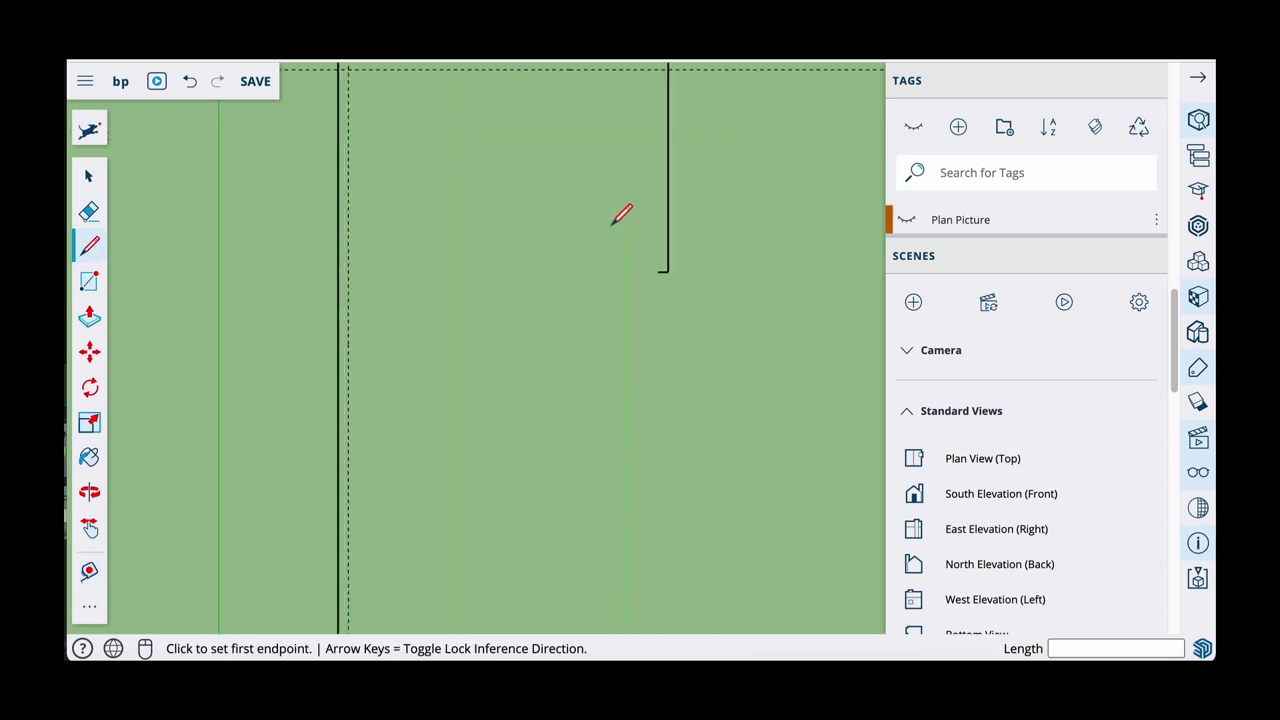
{"action": "left_click", "coordinate": [658, 271]}
{"action": "scroll", "coordinate": [652, 202], "scroll_direction": "down", "scroll_amount": 1}
{"action": "middle_click_drag", "start_coordinate": [652, 193], "coordinate": [641, 342], "text": "shift"}
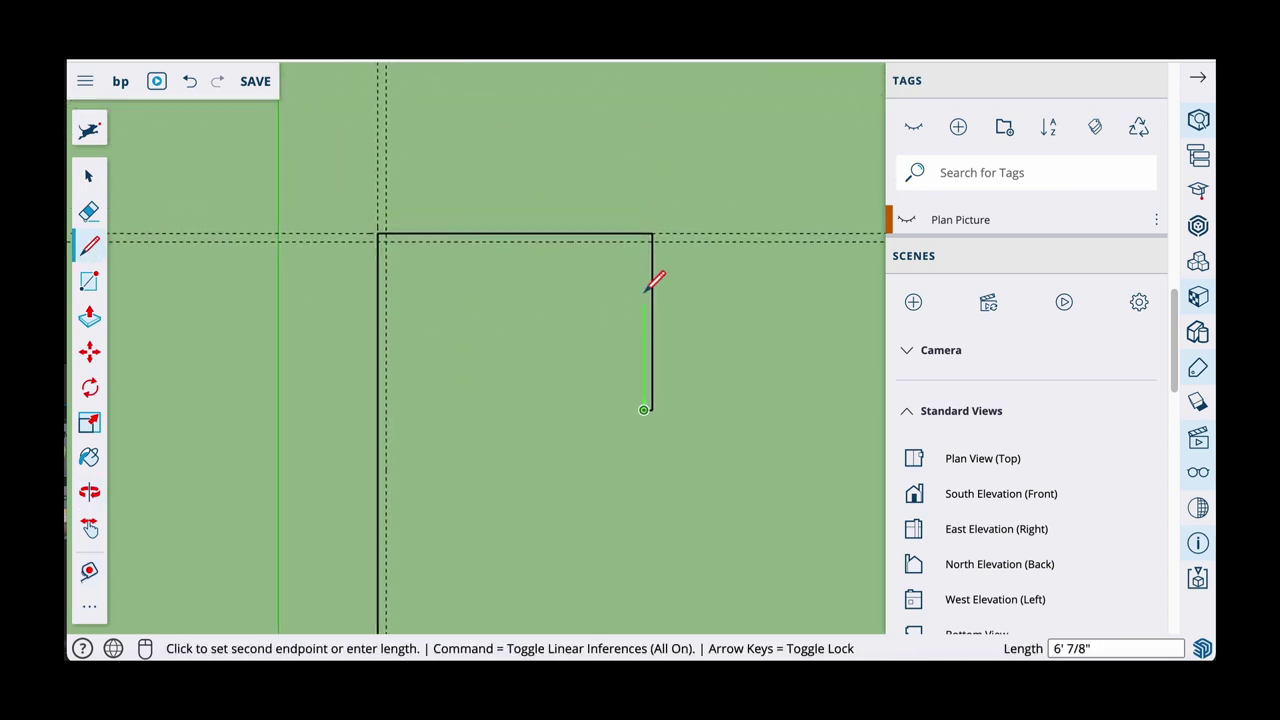
{"action": "scroll", "coordinate": [655, 280], "scroll_direction": "up", "scroll_amount": 1}
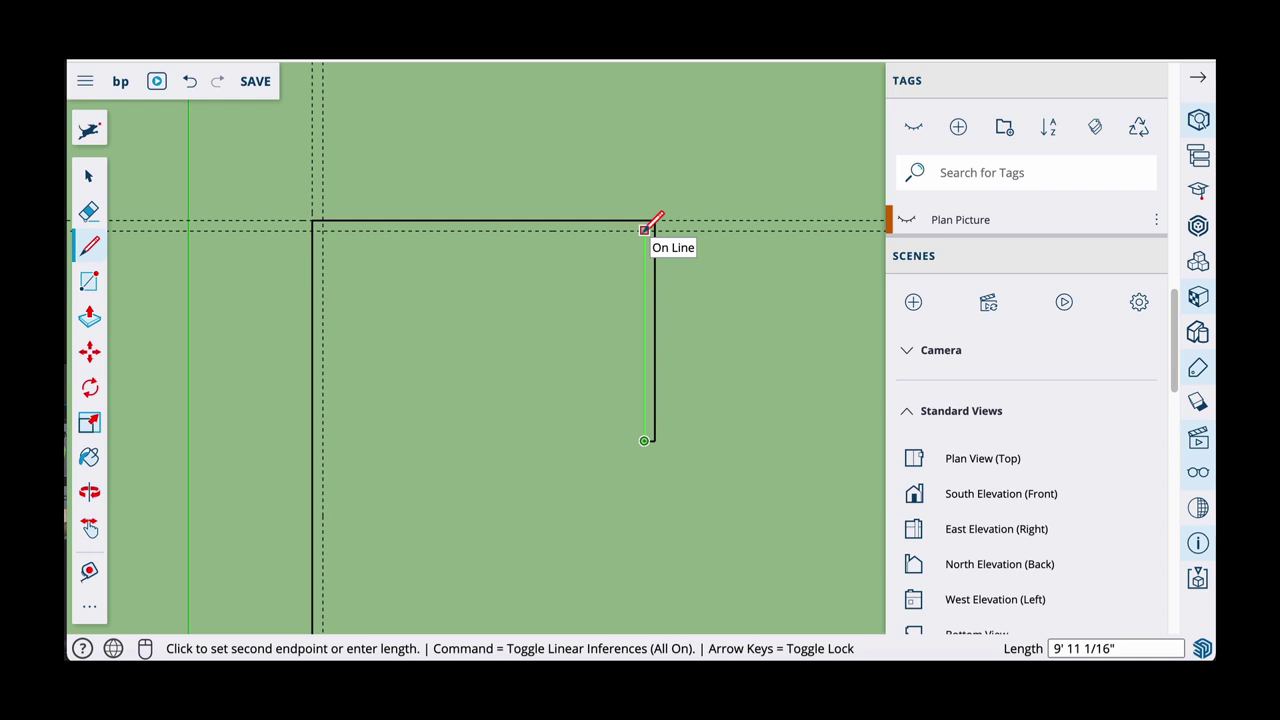
{"action": "left_click", "coordinate": [644, 230]}
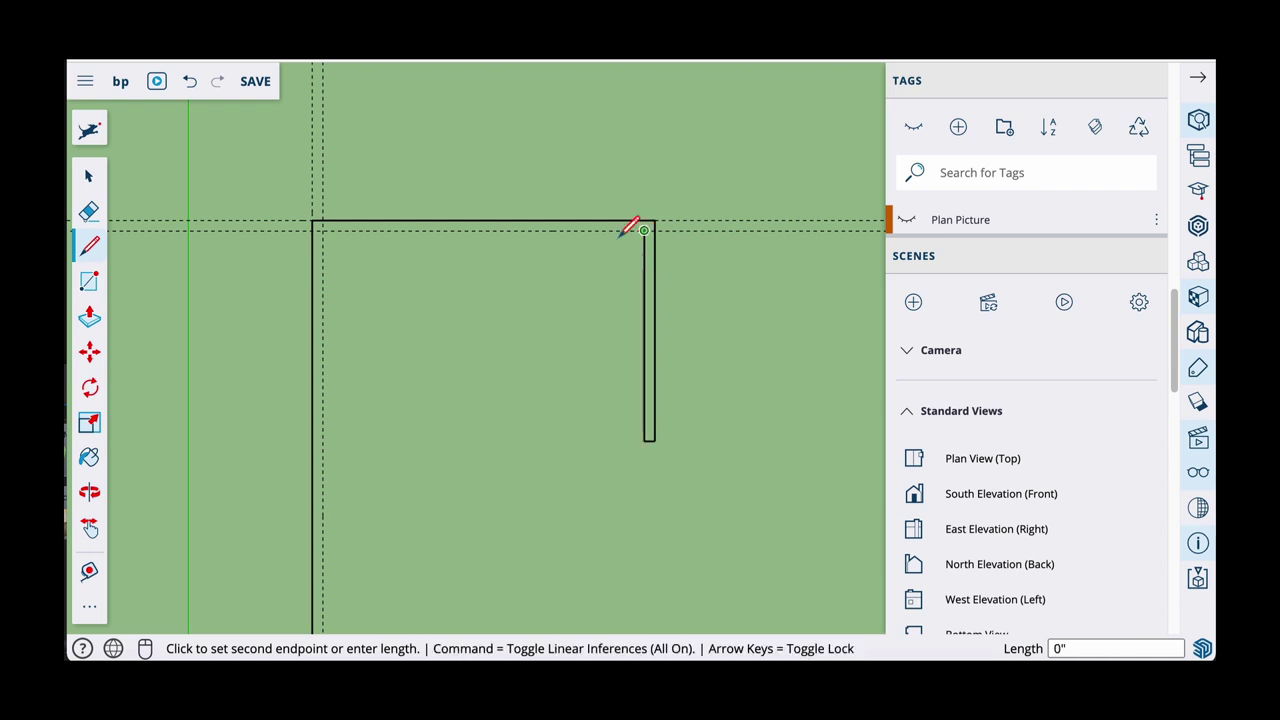
Continue the line along the upper wall's inner edge to the intersection of the two inner guides and end it there
{"action": "left_click", "coordinate": [322, 230]}
{"action": "scroll", "coordinate": [371, 366], "scroll_direction": "down", "scroll_amount": 2}
{"action": "middle_click_drag", "start_coordinate": [400, 423], "coordinate": [466, 189], "text": "shift"}
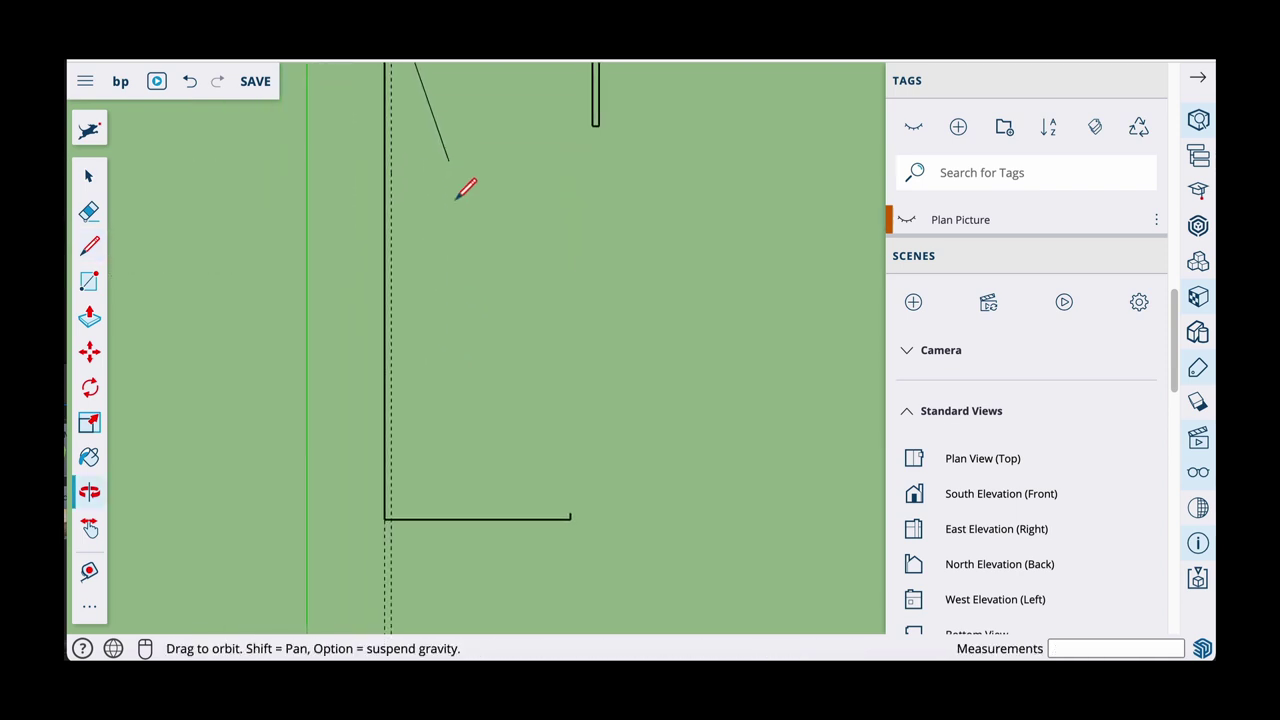
{"action": "middle_click_drag", "start_coordinate": [440, 466], "coordinate": [571, 380], "text": "shift"}
{"action": "scroll", "coordinate": [551, 414], "scroll_direction": "up", "scroll_amount": 3}
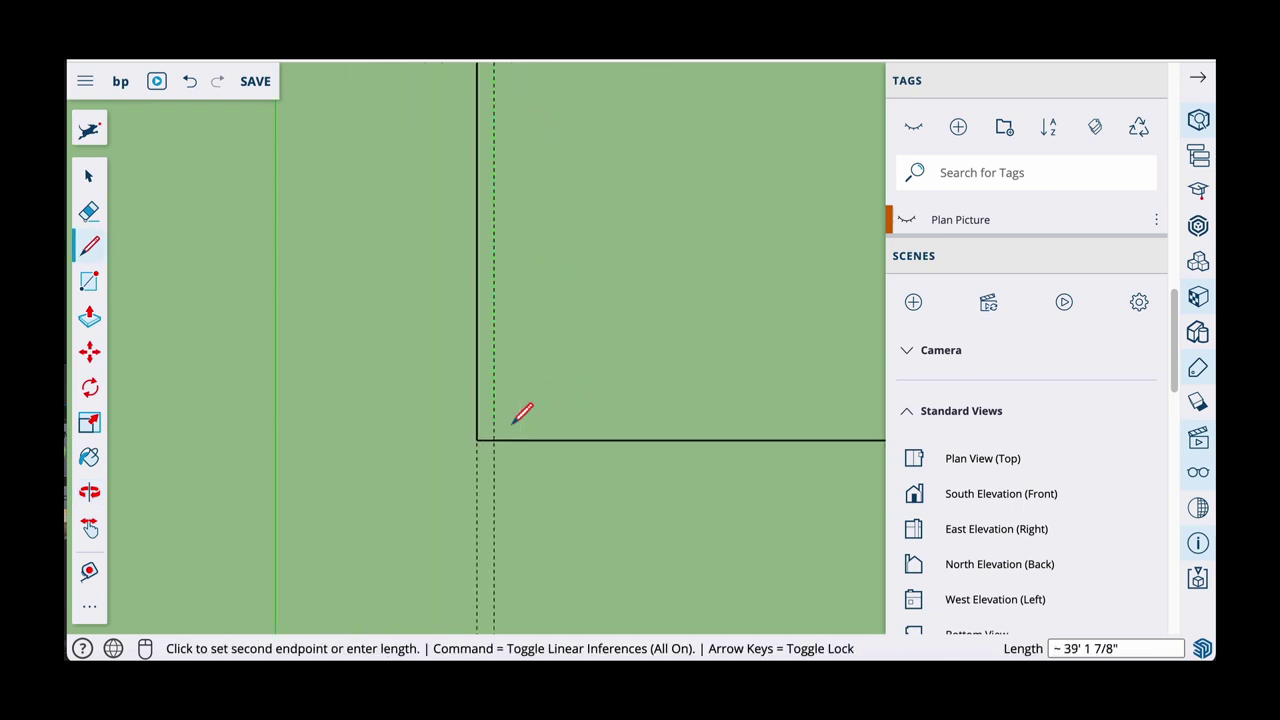
{"action": "key", "text": "Escape"}
Draw the short lower wall's inner edge from its 6" return to the inner guide and up the long wall, closing the outline
{"action": "scroll", "coordinate": [566, 334], "scroll_direction": "down", "scroll_amount": 3}
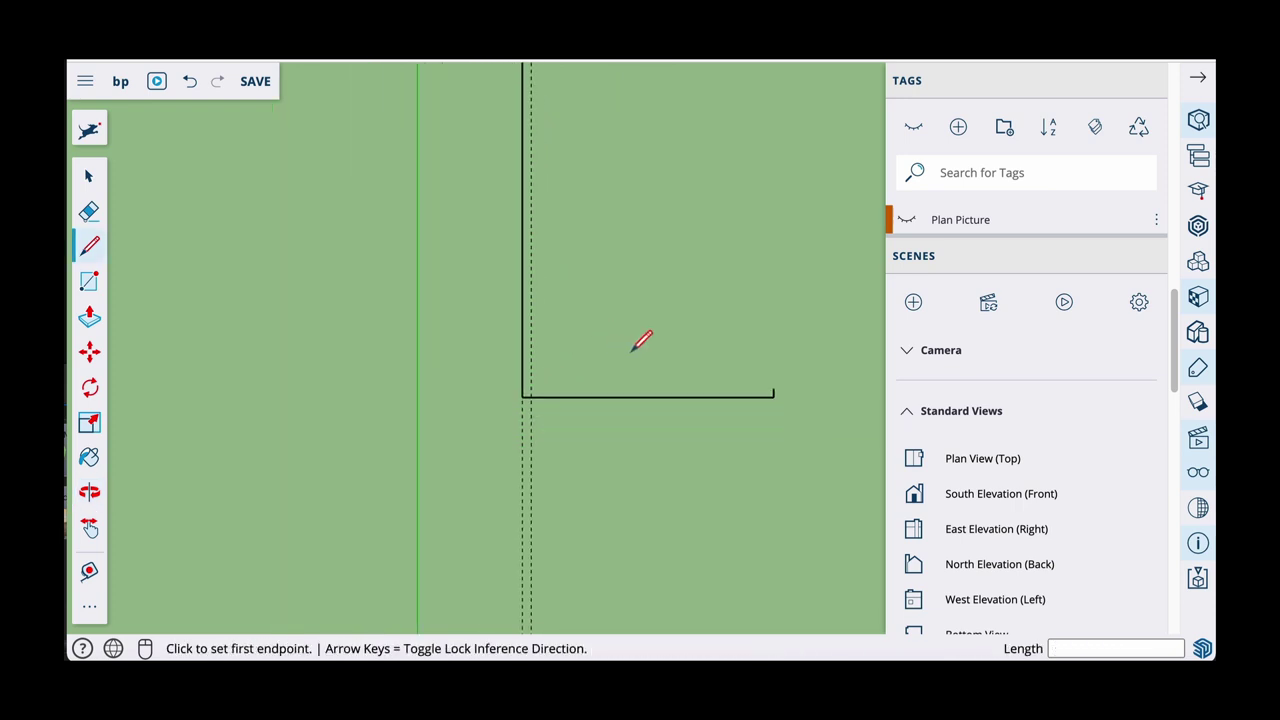
{"action": "middle_click_drag", "start_coordinate": [643, 340], "coordinate": [490, 420], "text": "shift"}
{"action": "scroll", "coordinate": [612, 457], "scroll_direction": "up", "scroll_amount": 2}
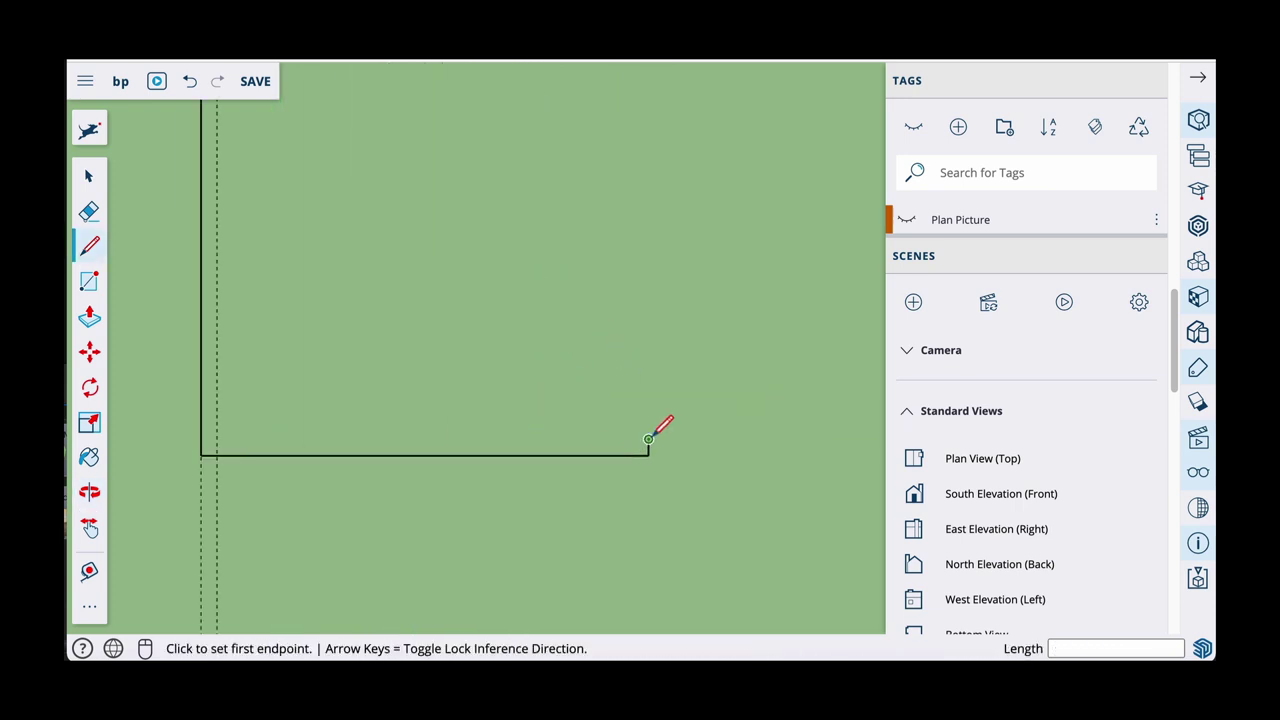
{"action": "left_click", "coordinate": [649, 438]}
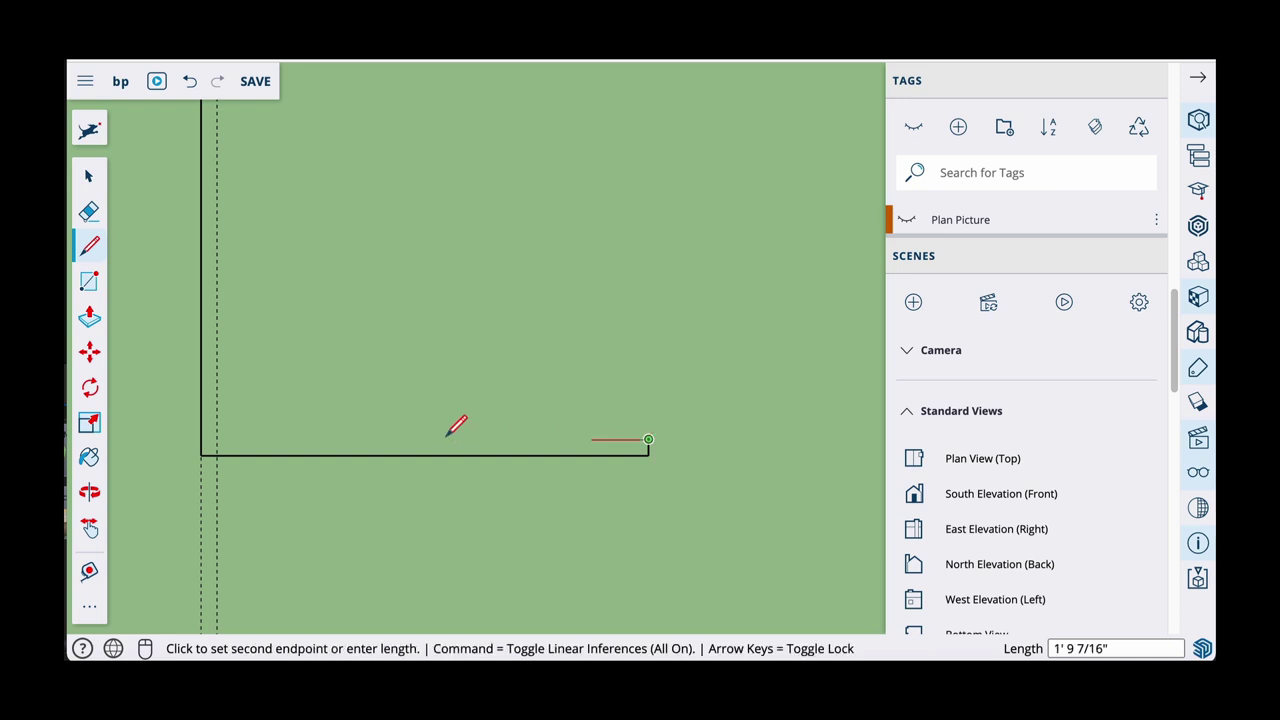
{"action": "left_click", "coordinate": [217, 439]}
{"action": "scroll", "coordinate": [251, 365], "scroll_direction": "down", "scroll_amount": 2}
{"action": "middle_click_drag", "start_coordinate": [387, 282], "coordinate": [544, 510], "text": "shift"}
{"action": "scroll", "coordinate": [545, 198], "scroll_direction": "down", "scroll_amount": 2}
{"action": "middle_click_drag", "start_coordinate": [535, 208], "coordinate": [587, 430], "text": "shift"}
{"action": "scroll", "coordinate": [506, 190], "scroll_direction": "up", "scroll_amount": 2}
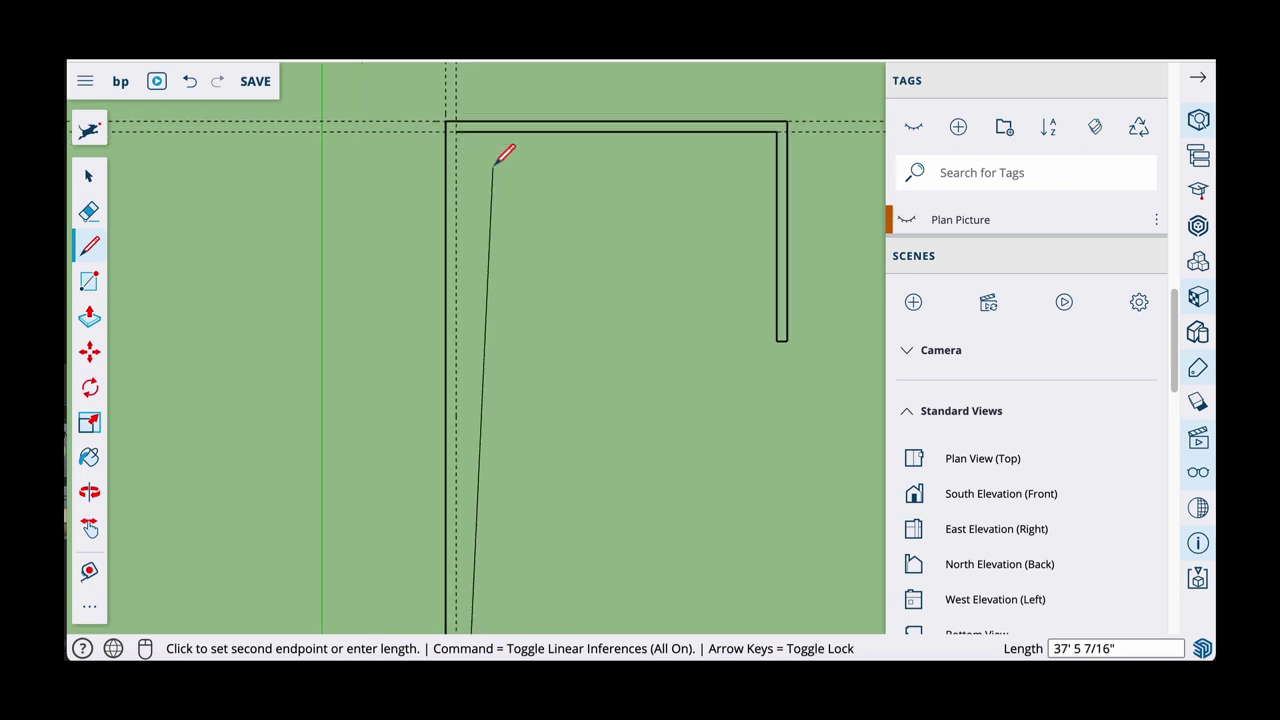
{"action": "left_click", "coordinate": [448, 126]}
{"action": "scroll", "coordinate": [677, 300], "scroll_direction": "down", "scroll_amount": 2}
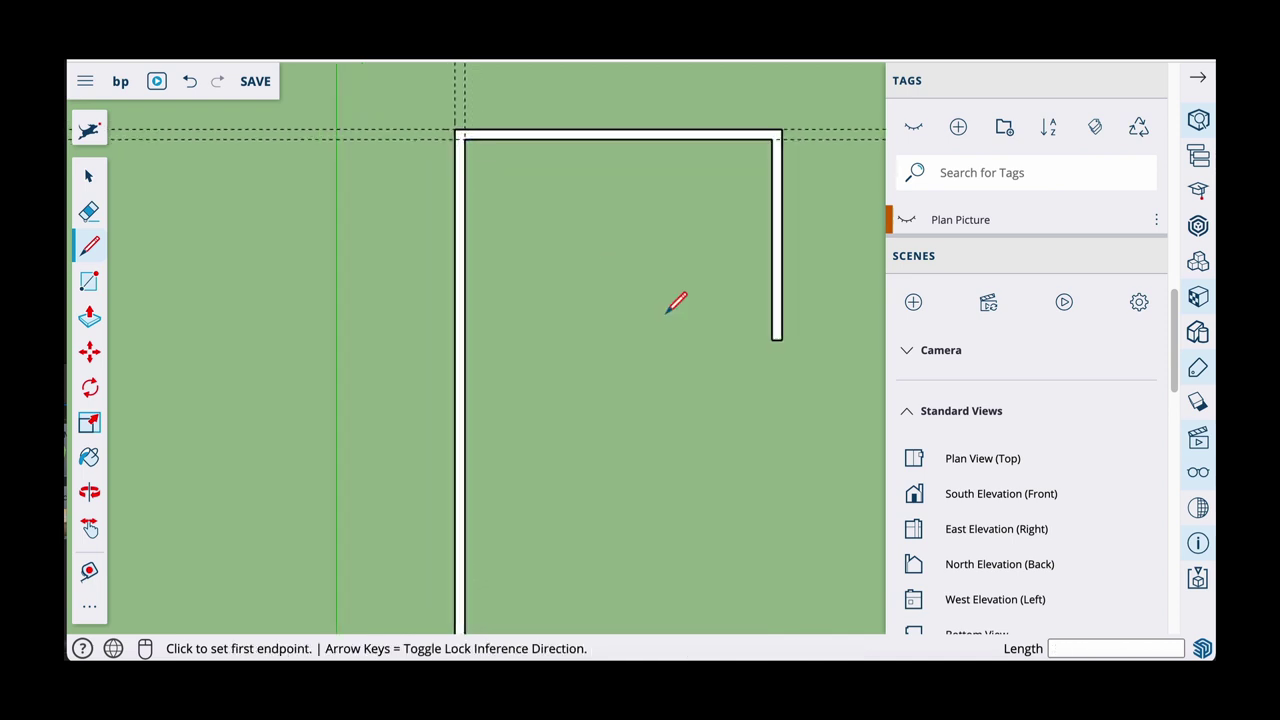
Push/Pull the closed wall outline's face up to a height of 10'
{"action": "mouse_move", "coordinate": [729, 412]}
{"action": "middle_mouse_down"}
{"action": "mouse_move", "coordinate": [523, 263]}
{"action": "mouse_move", "coordinate": [651, 280]}
{"action": "mouse_move", "coordinate": [655, 268]}
{"action": "mouse_move", "coordinate": [220, 358]}
{"action": "middle_mouse_up"}
{"action": "scroll", "coordinate": [690, 268], "scroll_direction": "down", "scroll_amount": 3}
{"action": "scroll", "coordinate": [280, 340], "scroll_direction": "up", "scroll_amount": 2}
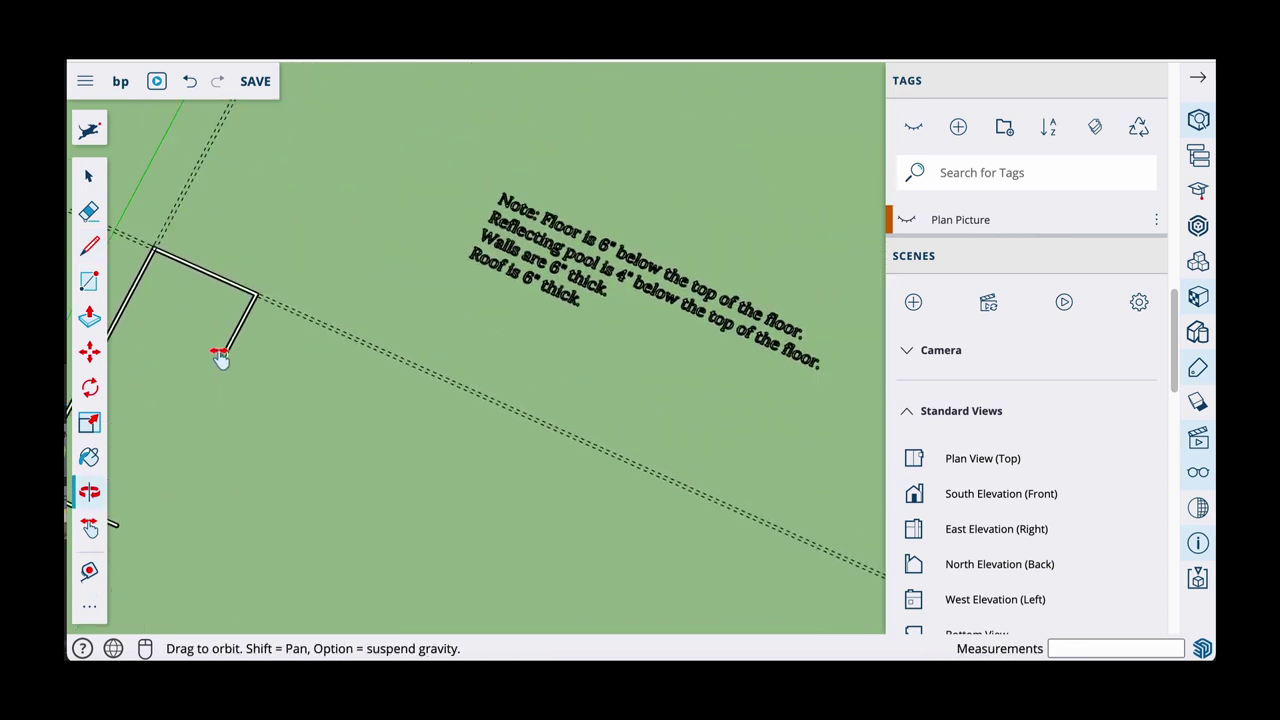
{"action": "right_click", "coordinate": [220, 358]}
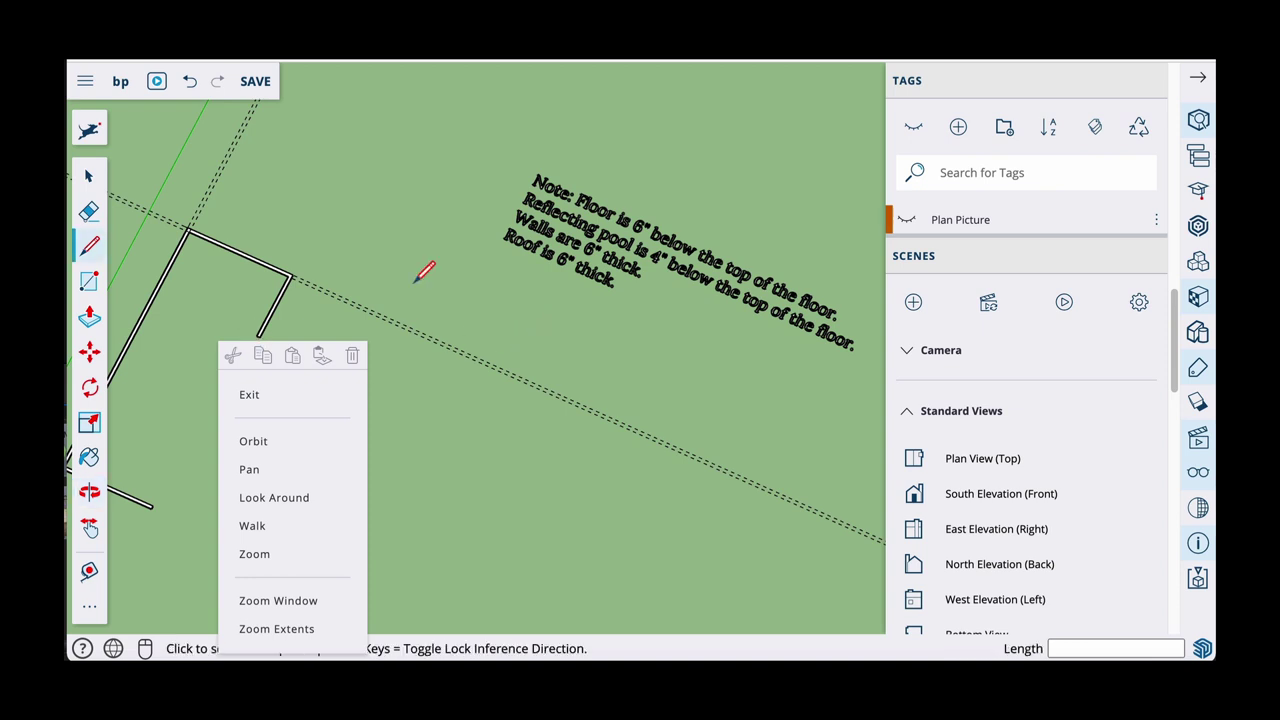
{"action": "middle_click_drag", "start_coordinate": [420, 270], "coordinate": [655, 275]}
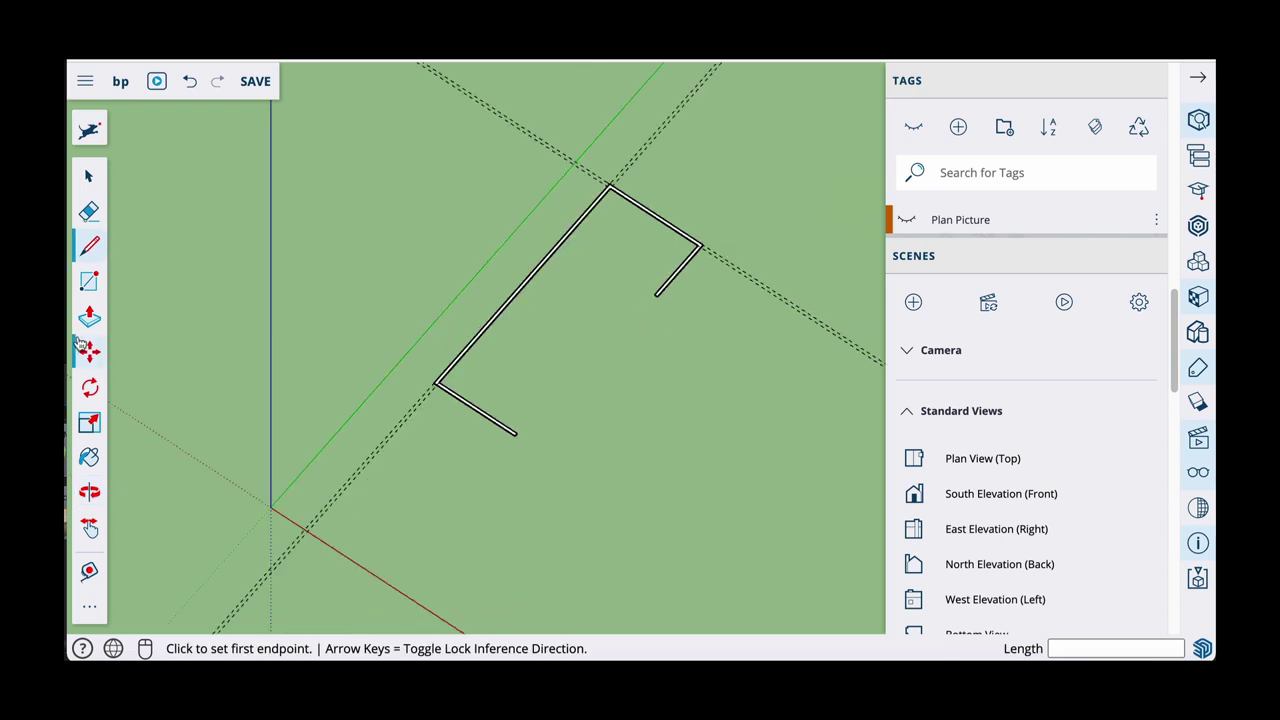
{"action": "left_click", "coordinate": [89, 318]}
{"action": "scroll", "coordinate": [506, 317], "scroll_direction": "up", "scroll_amount": 5}
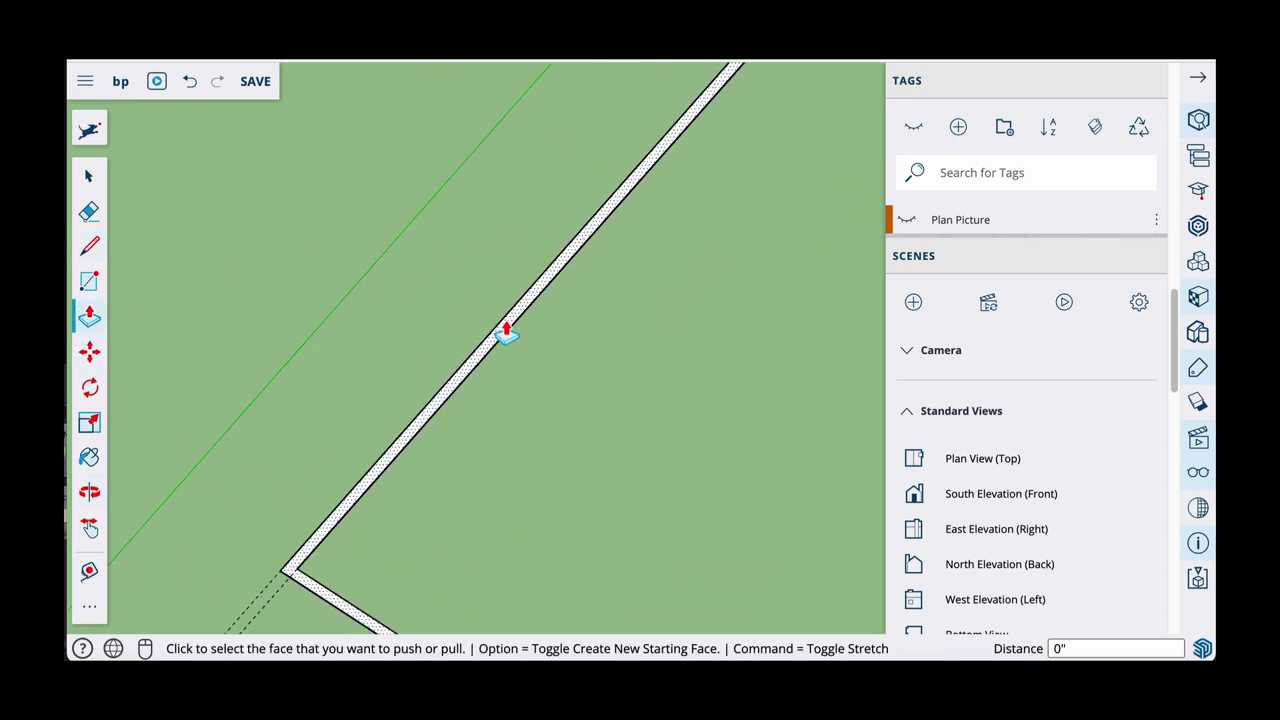
{"action": "left_click", "coordinate": [505, 338]}
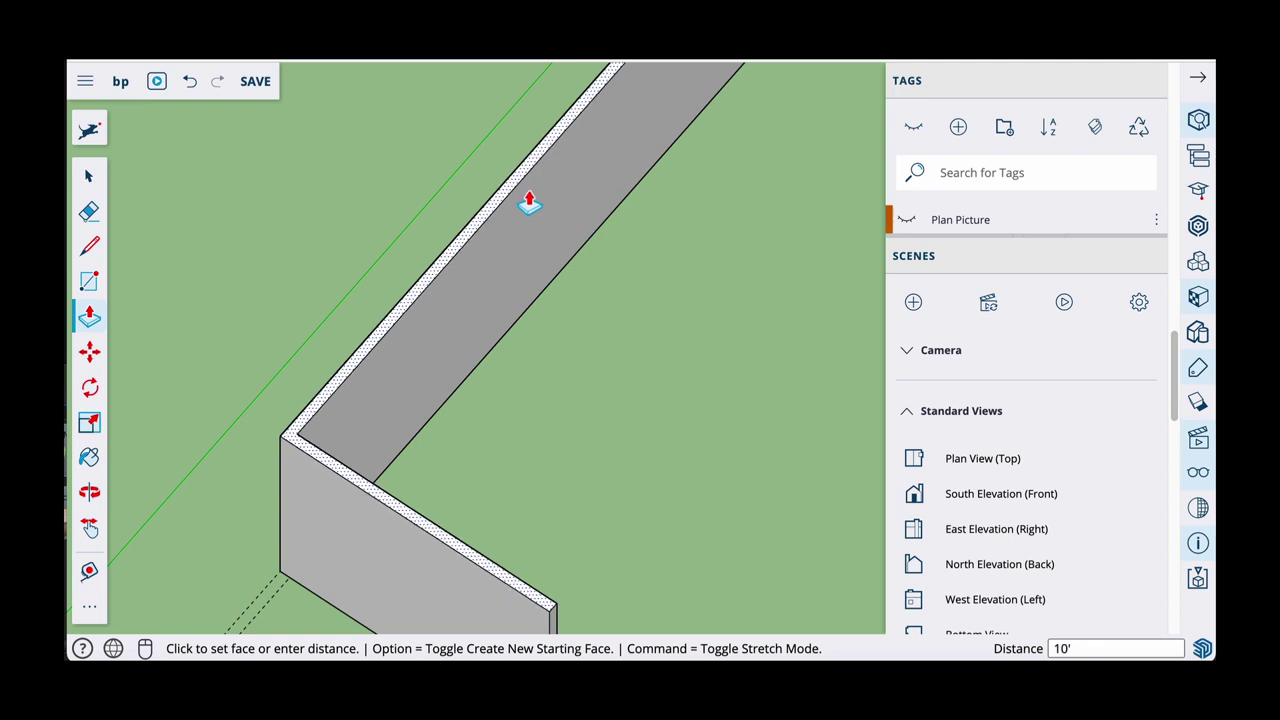
{"action": "key", "text": "Return"}
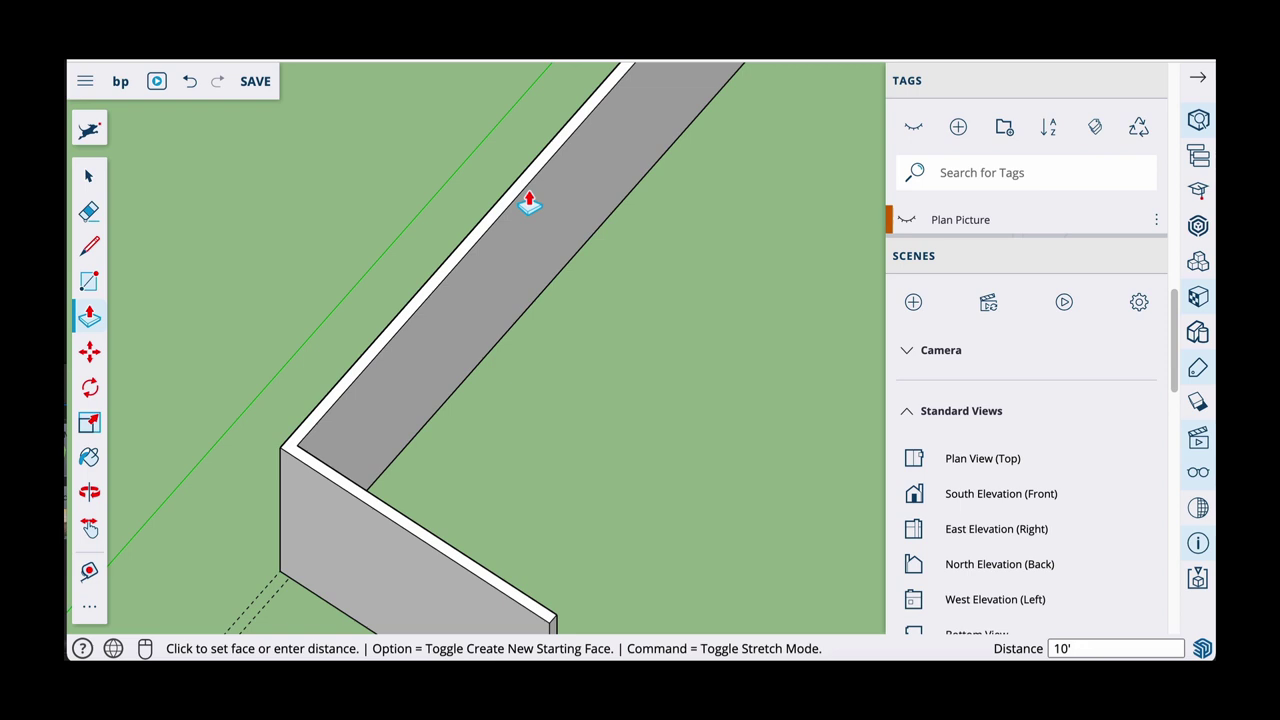
{"action": "scroll", "coordinate": [529, 203], "scroll_direction": "down", "scroll_amount": 5}
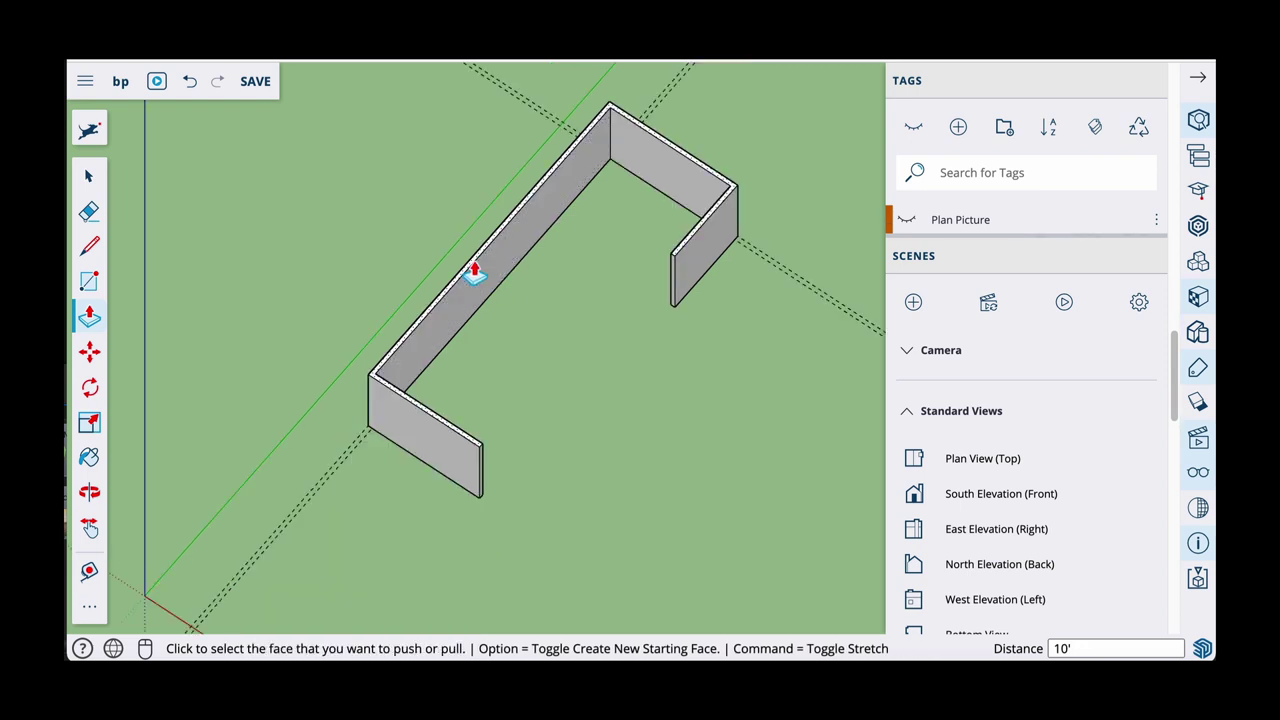
Select all connected geometry of the extruded walls and make it a group
{"action": "left_click", "coordinate": [88, 176]}
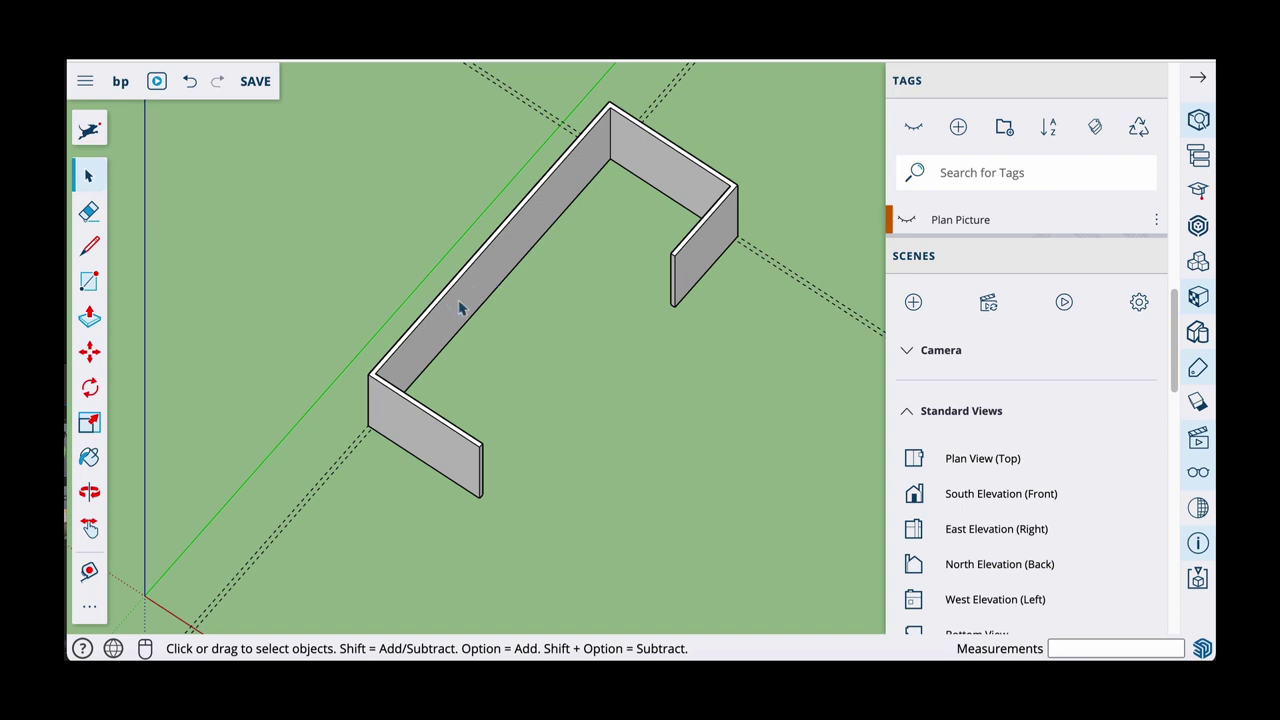
{"action": "triple_click", "coordinate": [460, 307]}
{"action": "right_click", "coordinate": [460, 307]}
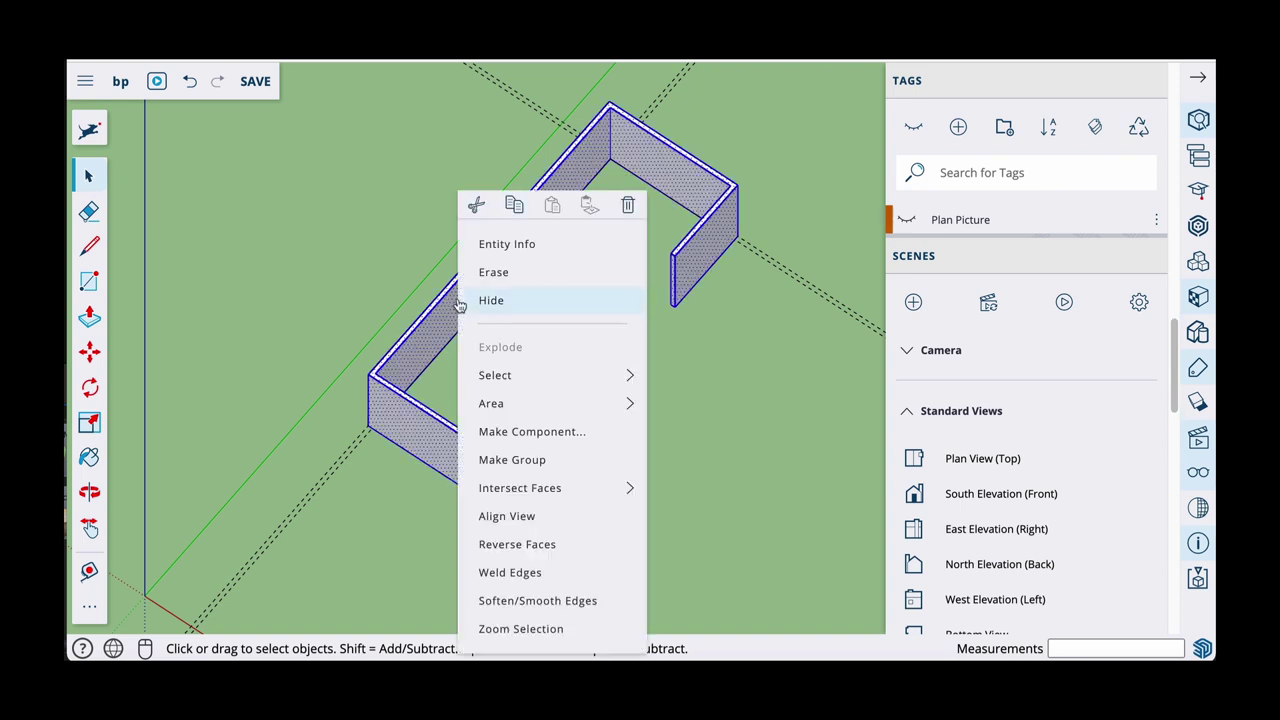
{"action": "left_click", "coordinate": [512, 460]}
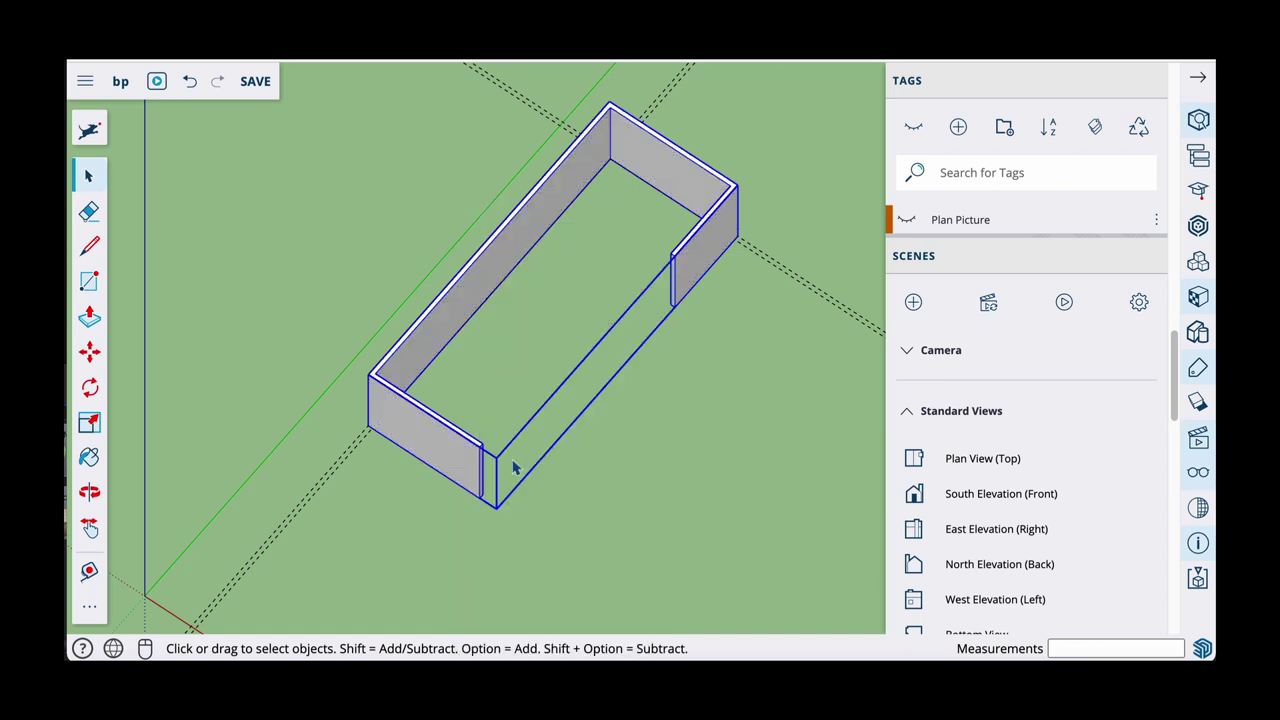
Switch to the top plan view and show the Plan Picture tag again over the remaining part of the floor plan
{"action": "middle_click_drag", "start_coordinate": [514, 460], "coordinate": [574, 435]}
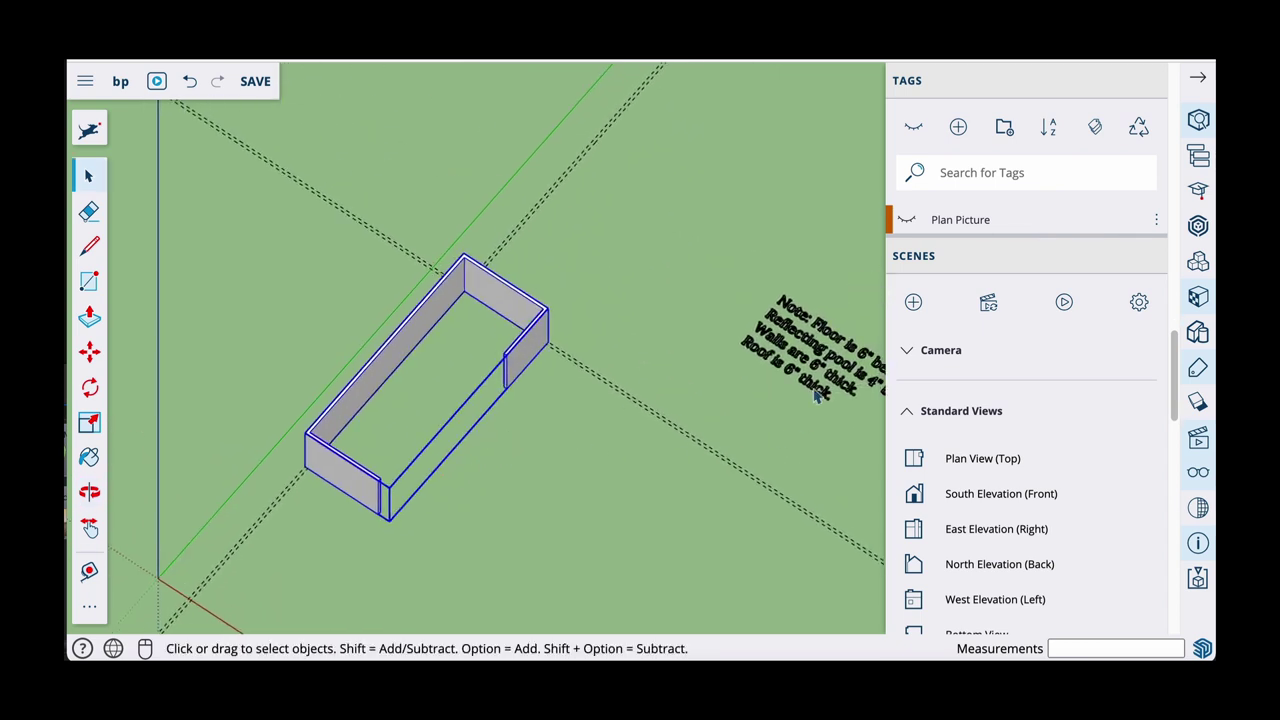
{"action": "left_click", "coordinate": [961, 461]}
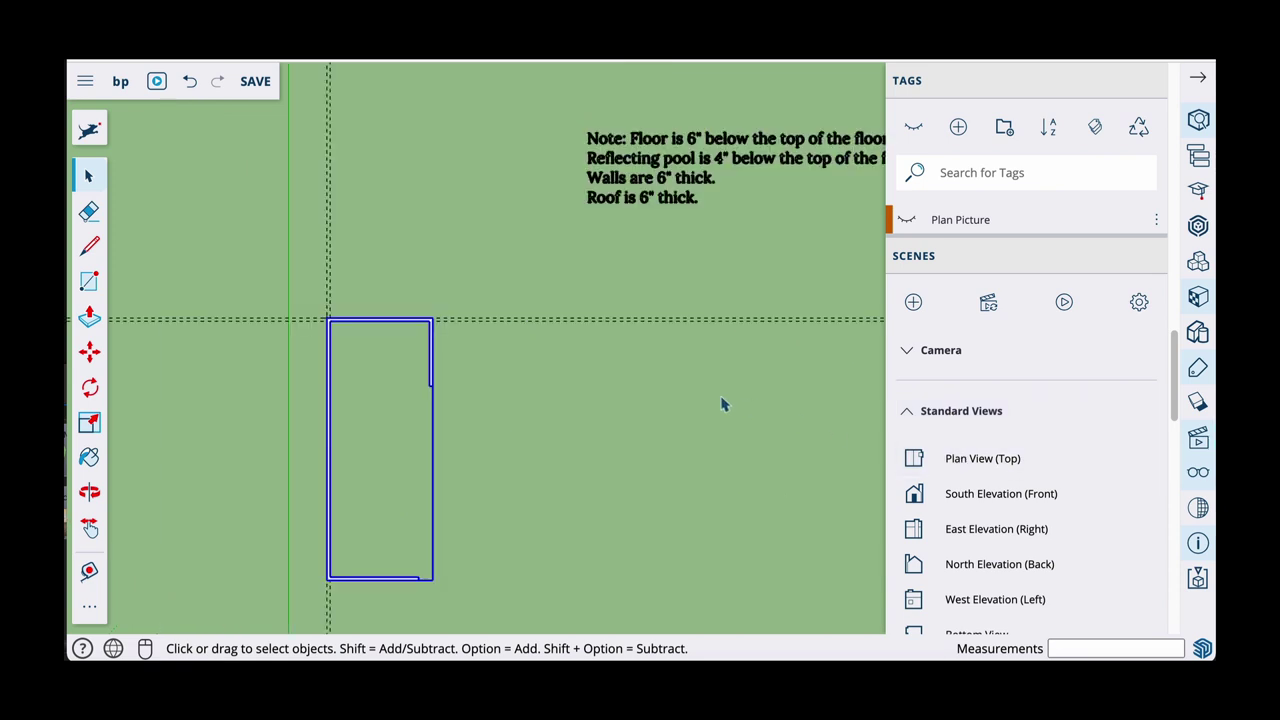
{"action": "left_click", "coordinate": [907, 221]}
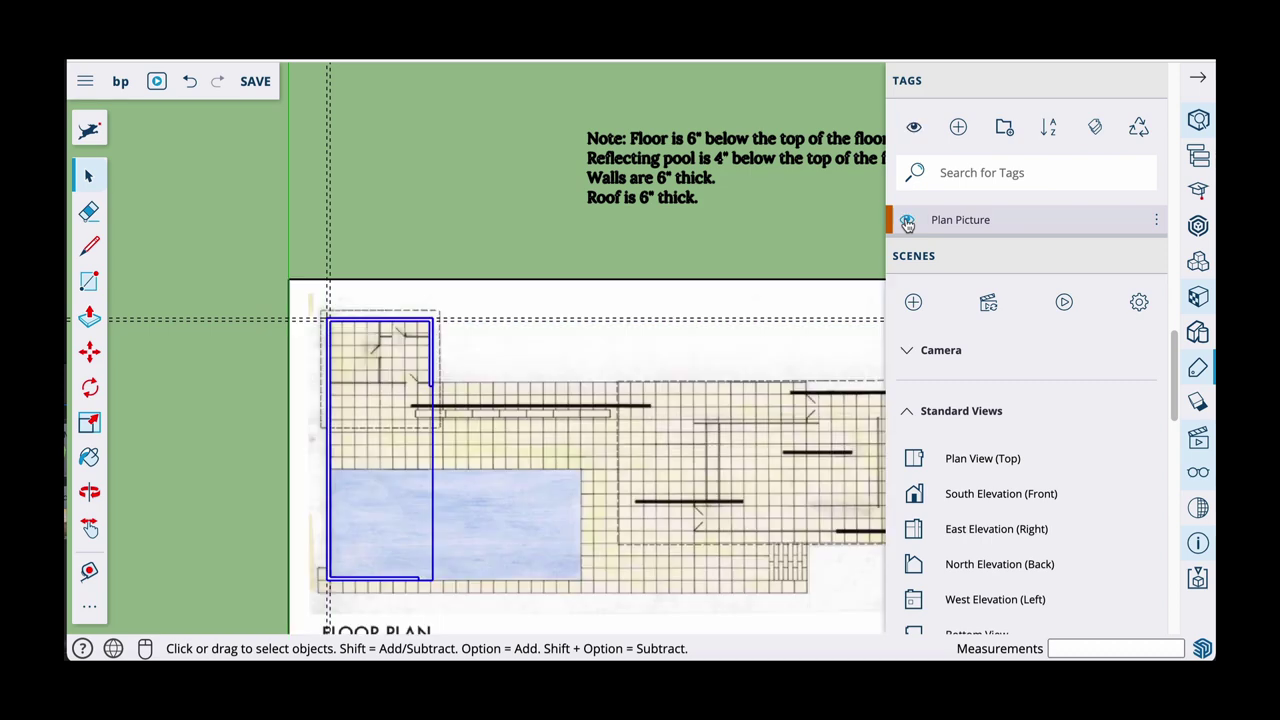
{"action": "scroll", "coordinate": [588, 416], "scroll_direction": "up", "scroll_amount": 1}
{"action": "middle_click_drag", "start_coordinate": [656, 415], "coordinate": [449, 354], "text": "shift"}
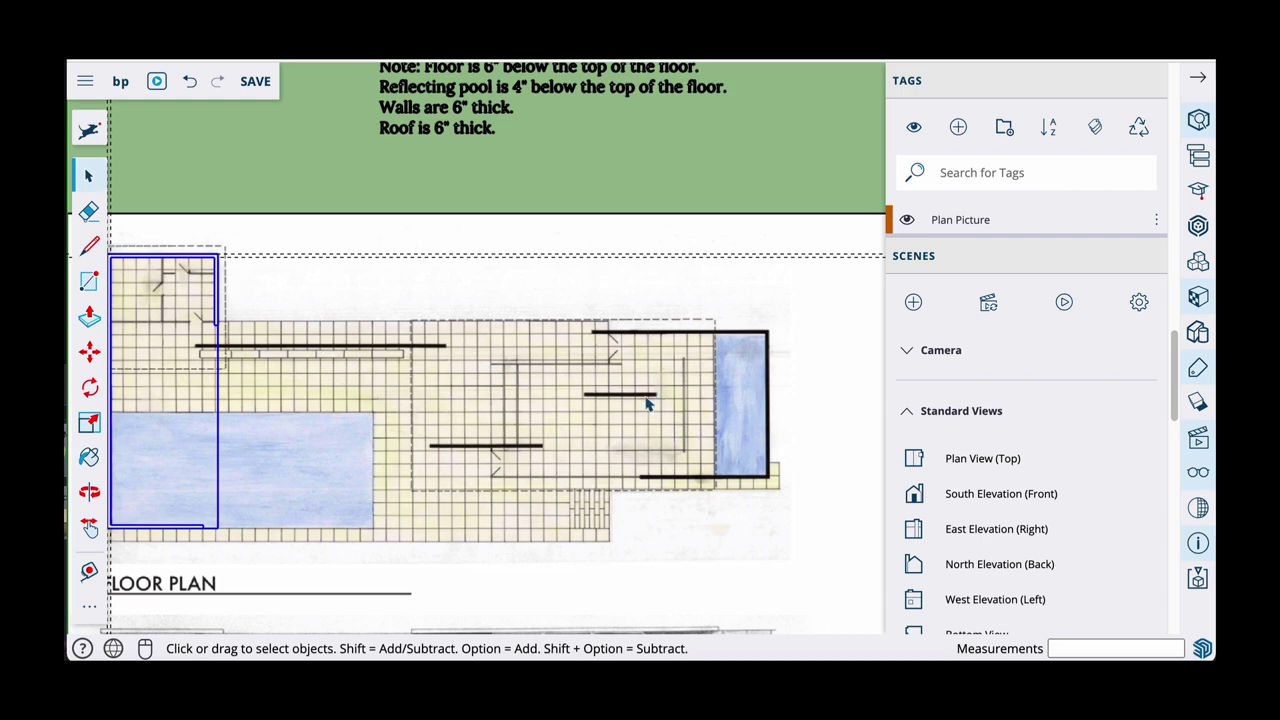
Measure the drawn thickness of the short middle wall on the floor plan with the Tape Measure
{"action": "scroll", "coordinate": [646, 403], "scroll_direction": "up", "scroll_amount": 5}
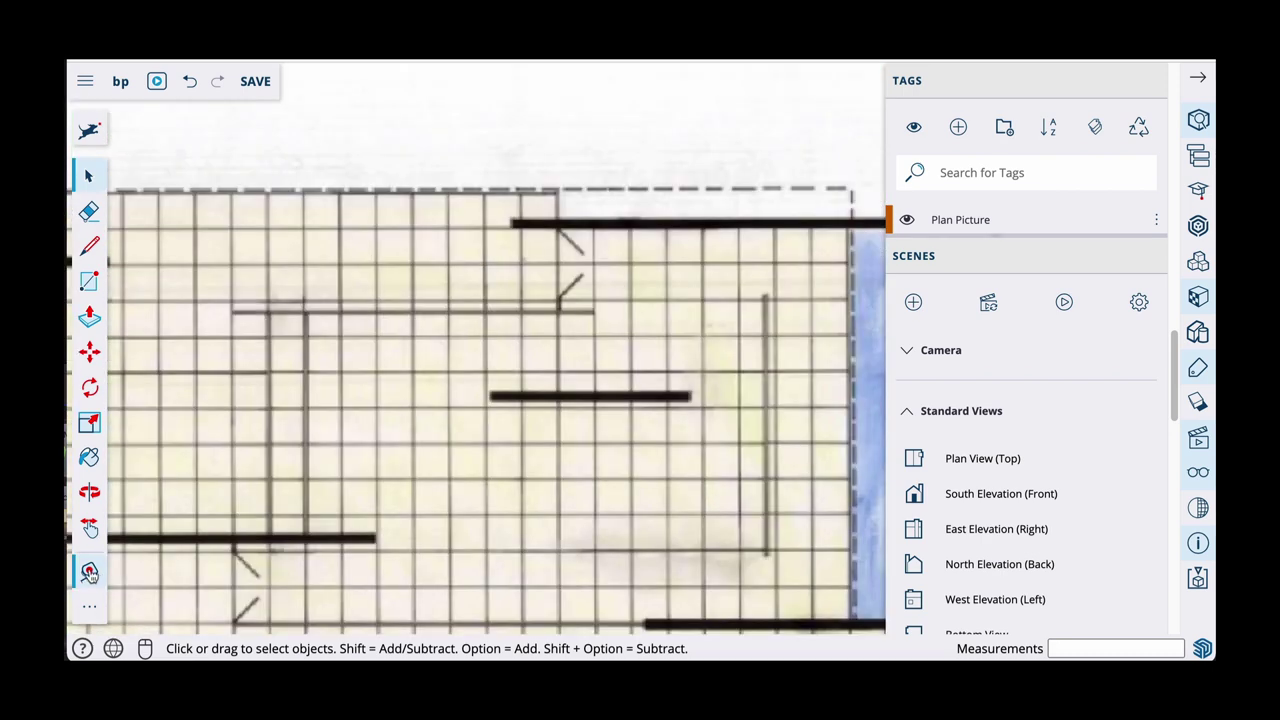
{"action": "left_click", "coordinate": [89, 572]}
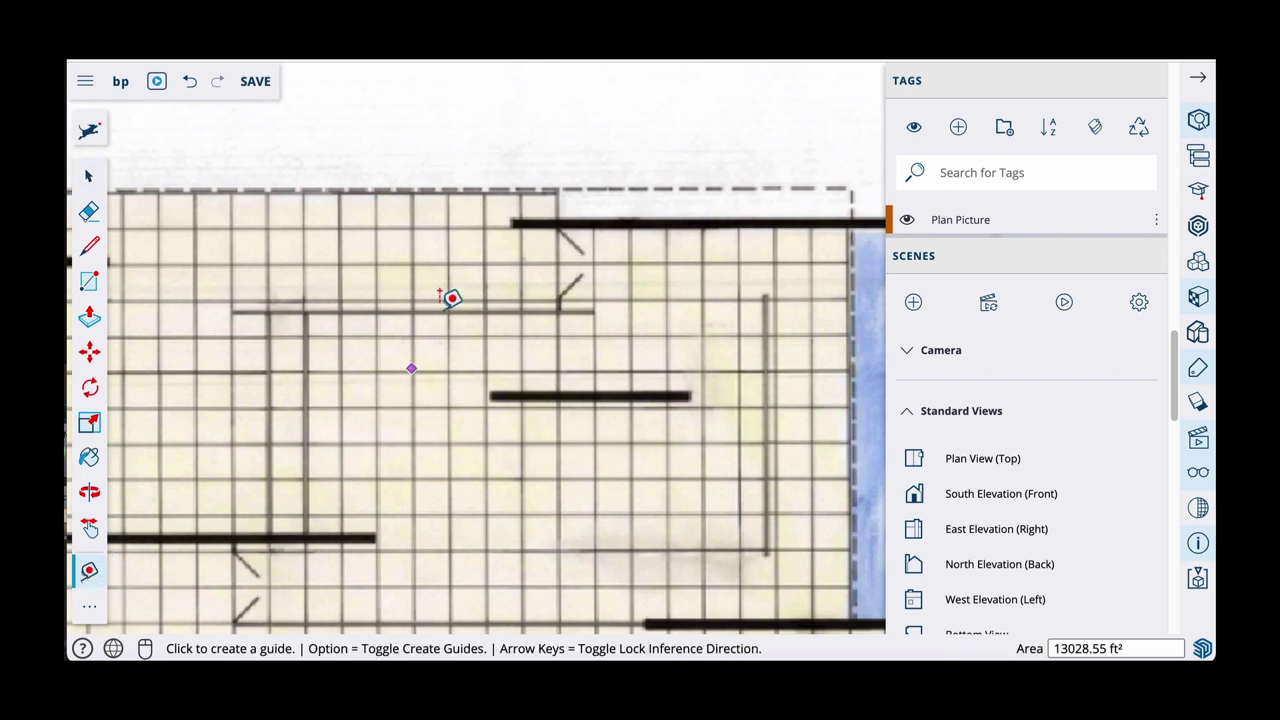
{"action": "scroll", "coordinate": [500, 330], "scroll_direction": "down", "scroll_amount": 3}
{"action": "scroll", "coordinate": [540, 360], "scroll_direction": "up", "scroll_amount": 4}
{"action": "scroll", "coordinate": [527, 356], "scroll_direction": "up", "scroll_amount": 2}
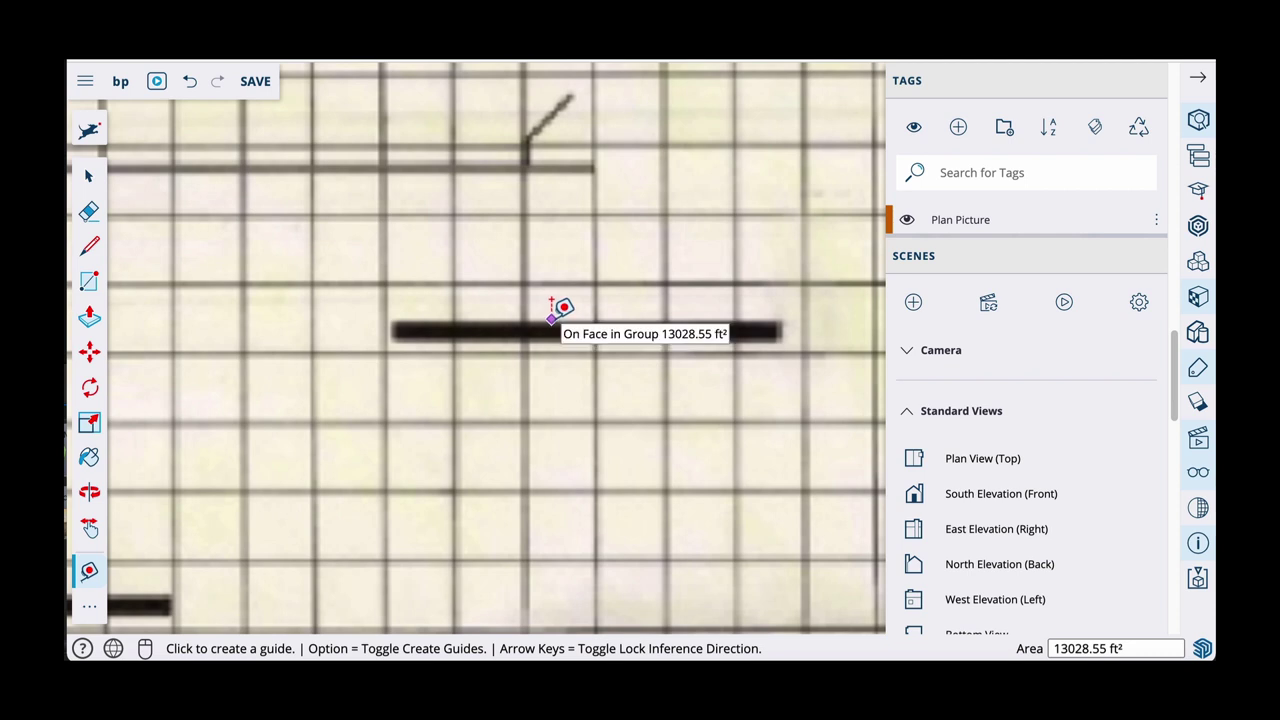
{"action": "left_click", "coordinate": [552, 318]}
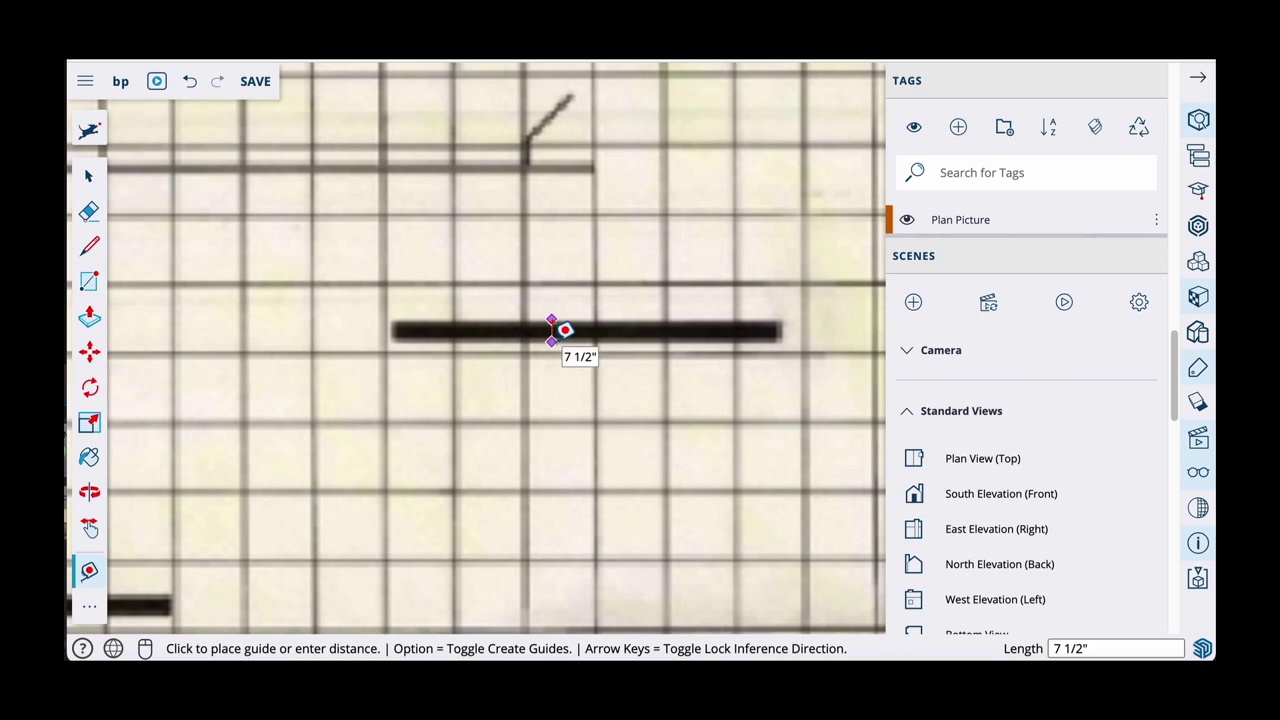
{"action": "left_click", "coordinate": [555, 330]}
Place a parallel guide about 20' 3" from the existing horizontal guide above the plan, along the short middle wall's upper edge
{"action": "scroll", "coordinate": [588, 289], "scroll_direction": "down", "scroll_amount": 5}
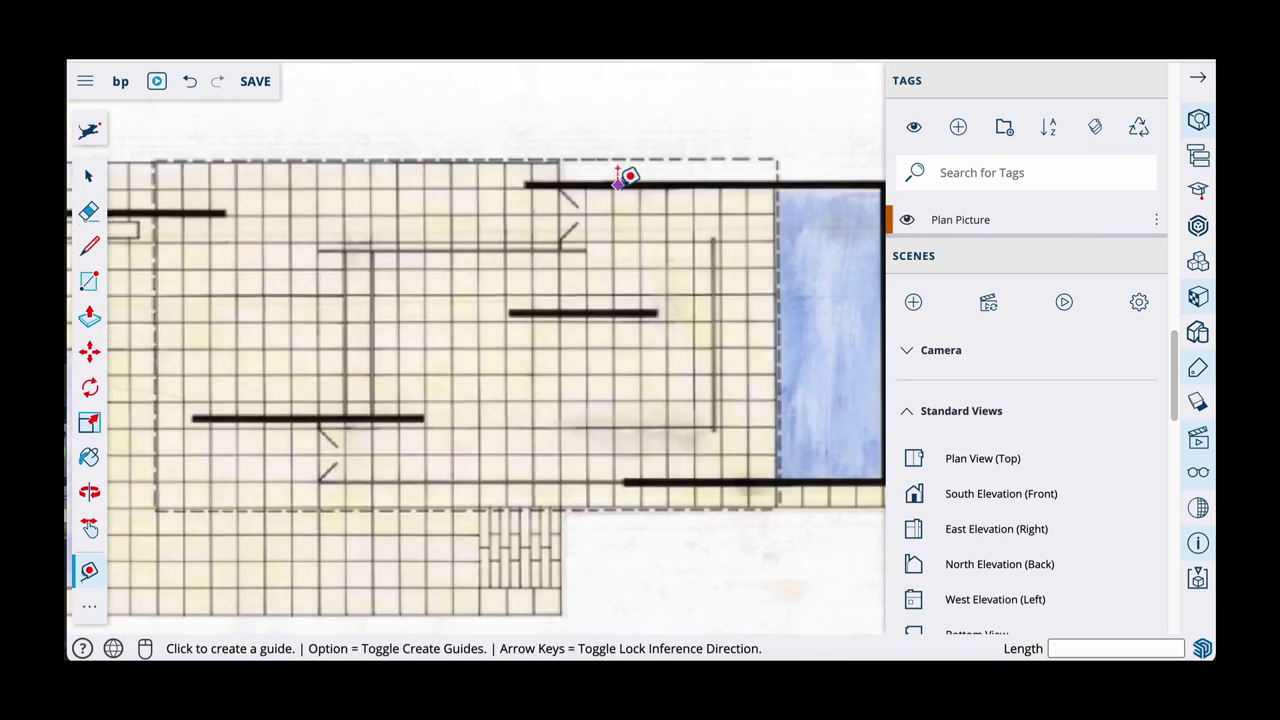
{"action": "scroll", "coordinate": [618, 185], "scroll_direction": "down", "scroll_amount": 1}
{"action": "middle_click_drag", "start_coordinate": [616, 236], "coordinate": [595, 394], "text": "shift"}
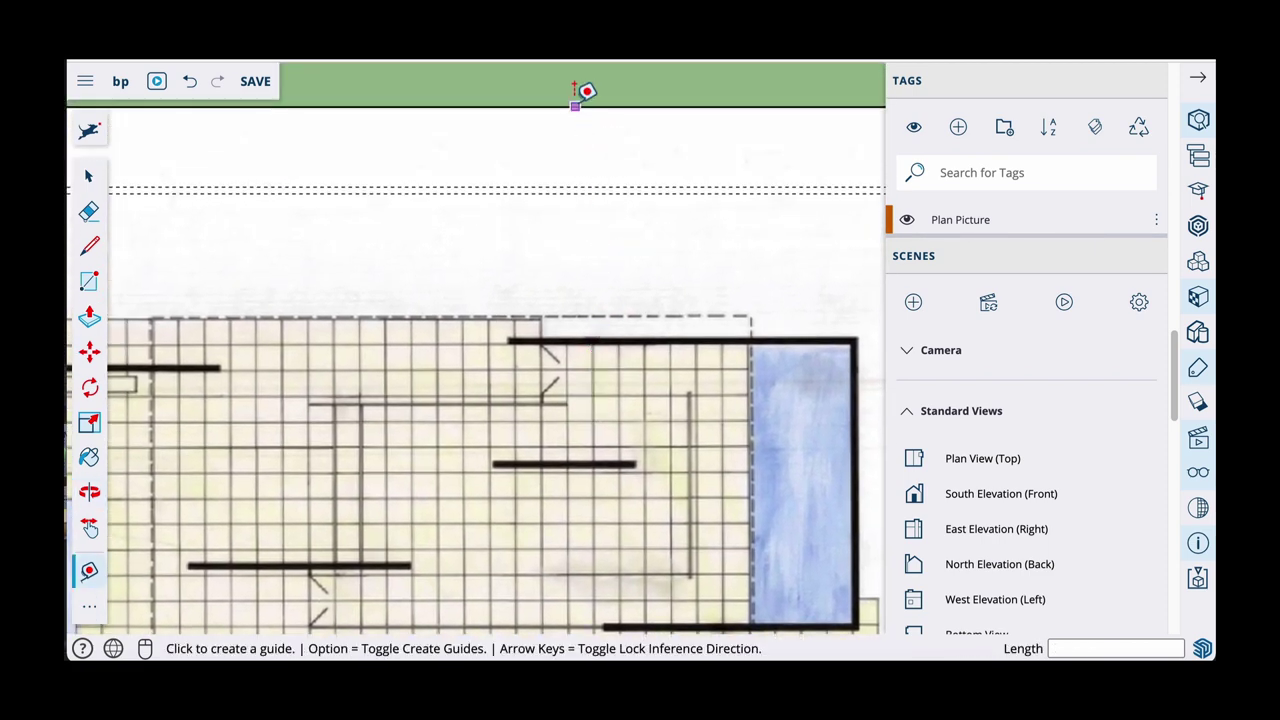
{"action": "left_click", "coordinate": [575, 187]}
{"action": "scroll", "coordinate": [566, 440], "scroll_direction": "up", "scroll_amount": 5}
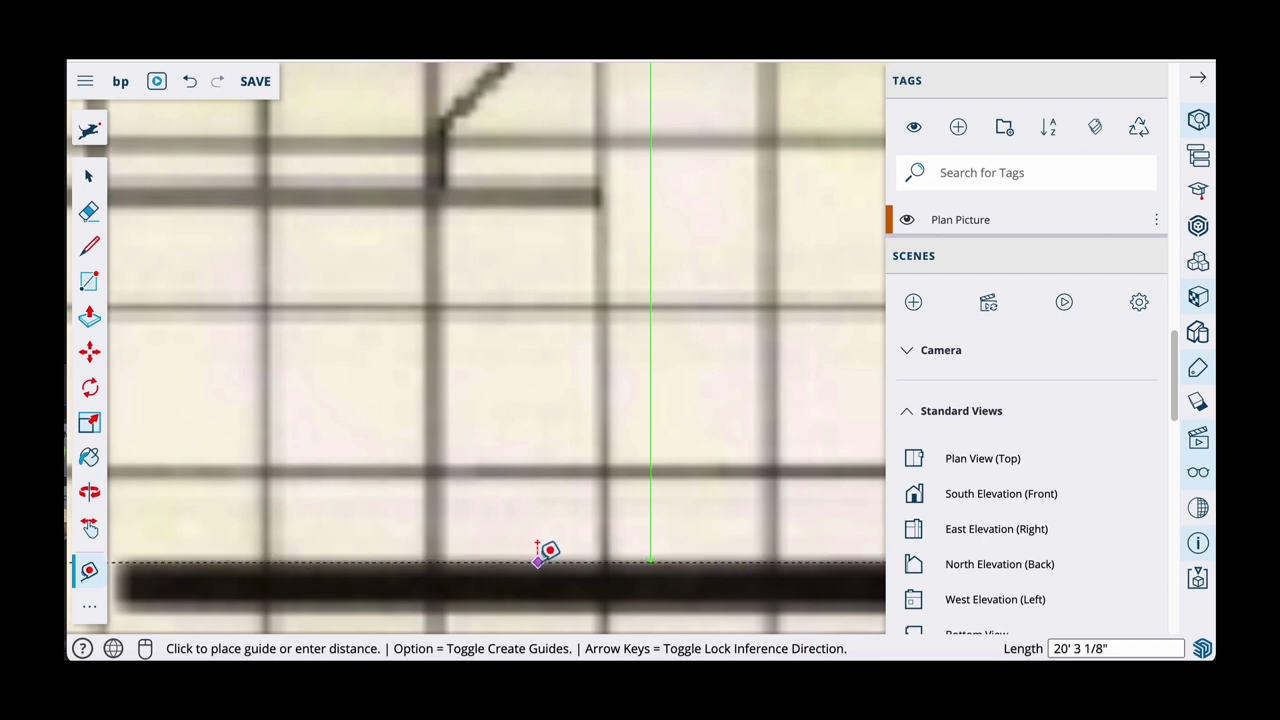
{"action": "left_click", "coordinate": [538, 561]}
Add a second guide 6" below the one on the short middle wall's upper edge
{"action": "scroll", "coordinate": [558, 522], "scroll_direction": "down", "scroll_amount": 5}
{"action": "middle_click_drag", "start_coordinate": [593, 460], "coordinate": [690, 268], "text": "shift"}
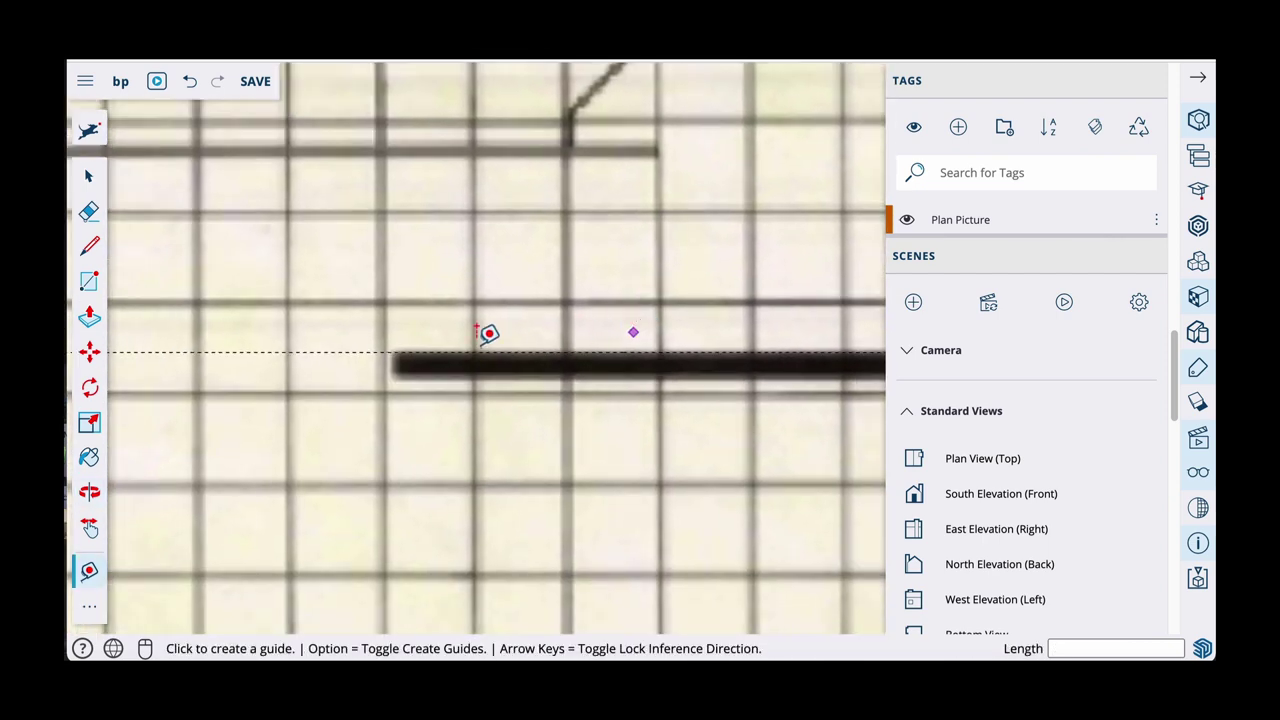
{"action": "left_click", "coordinate": [349, 340]}
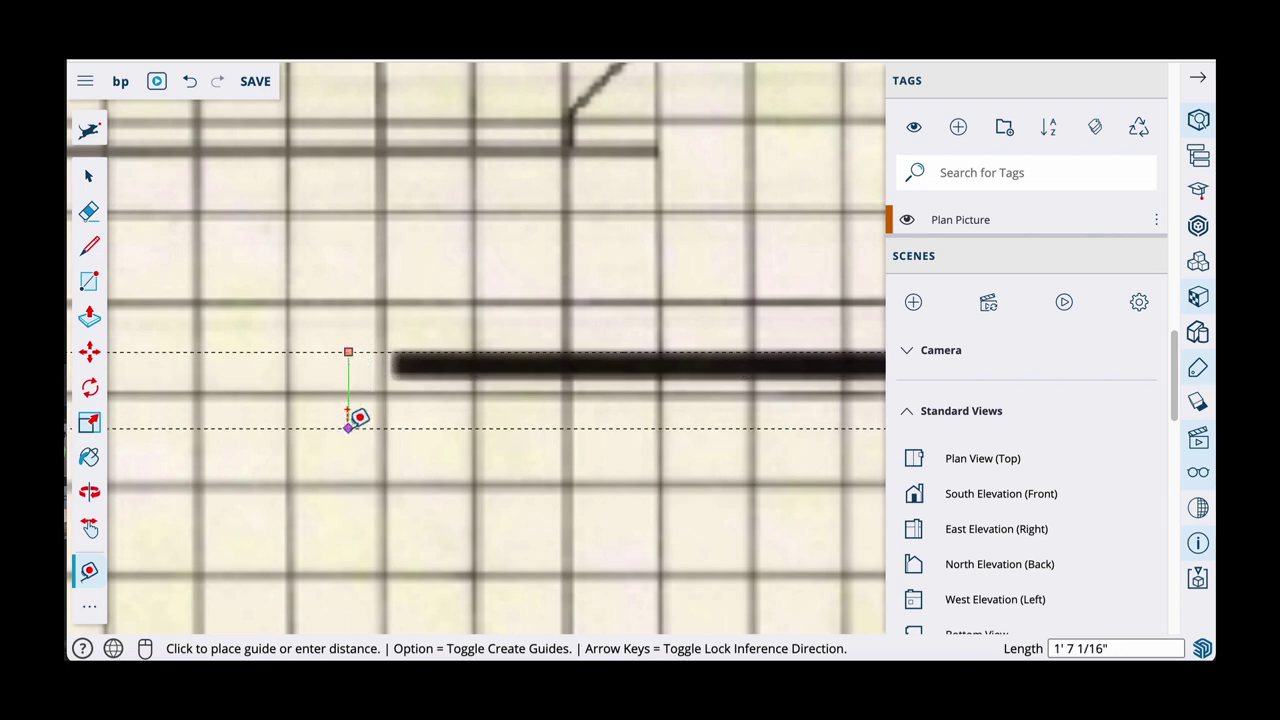
{"action": "key", "text": "Return"}
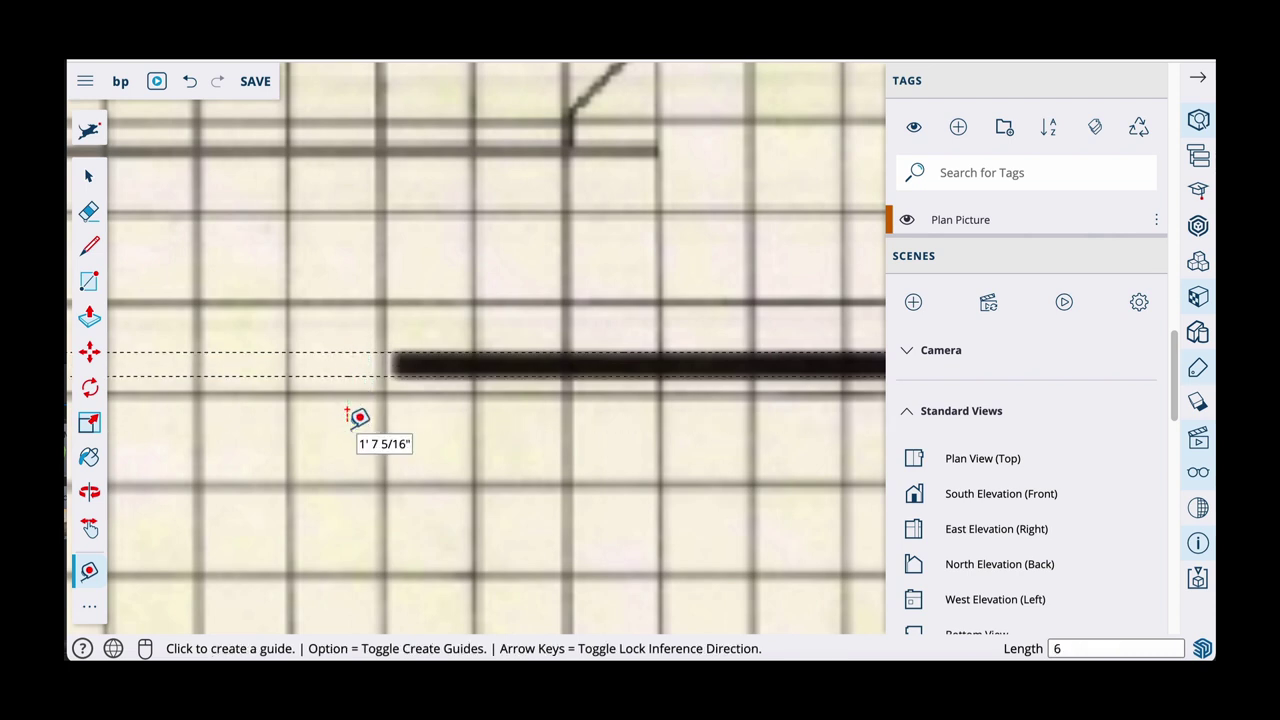
Draw a rectangle about 10' 7" by 6" between the two guides, from one end of the short middle wall to the other
{"action": "scroll", "coordinate": [436, 337], "scroll_direction": "down", "scroll_amount": 2}
{"action": "middle_click_drag", "start_coordinate": [486, 349], "coordinate": [400, 338], "text": "shift"}
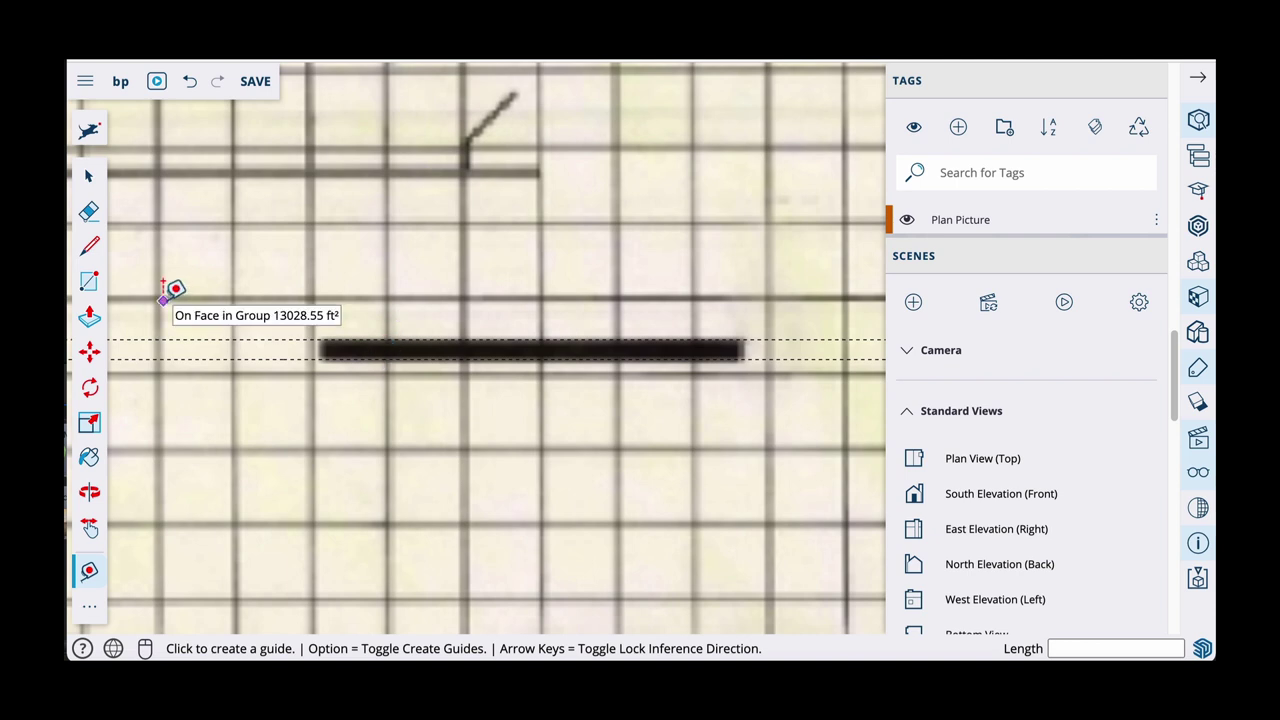
{"action": "left_click", "coordinate": [88, 283]}
{"action": "scroll", "coordinate": [343, 337], "scroll_direction": "up", "scroll_amount": 3}
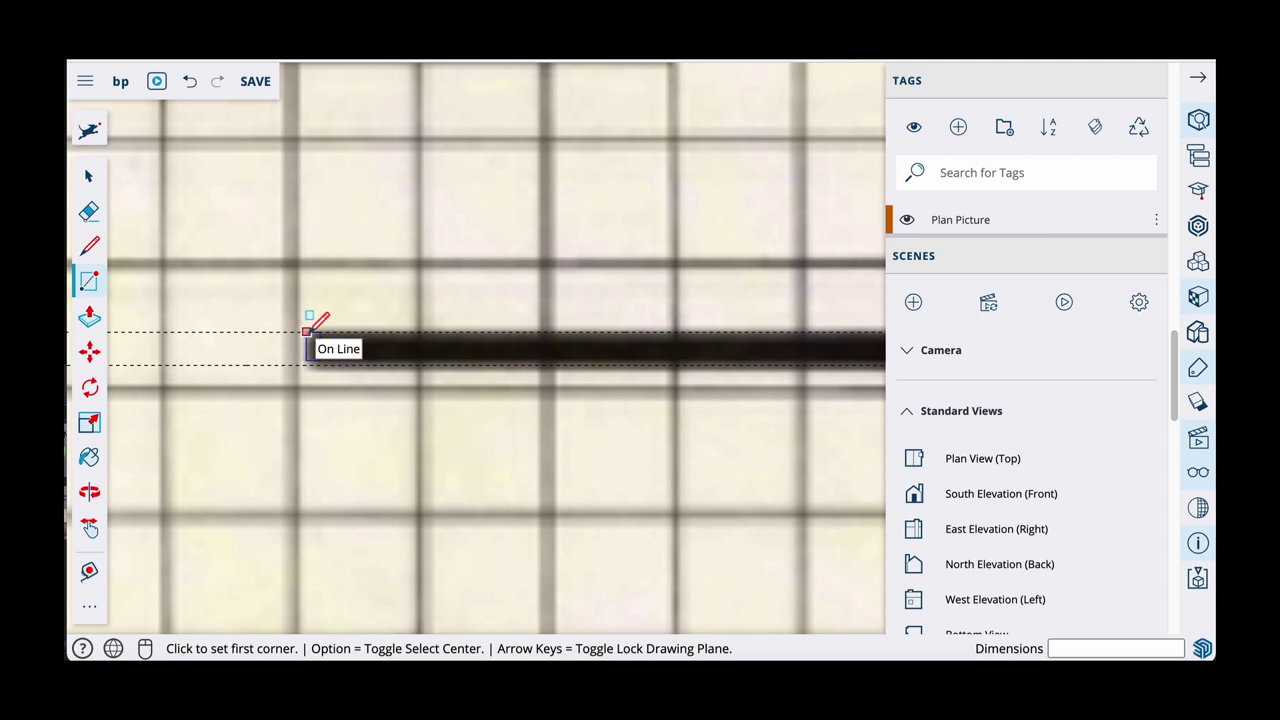
{"action": "left_click", "coordinate": [309, 333]}
{"action": "scroll", "coordinate": [371, 343], "scroll_direction": "down", "scroll_amount": 3}
{"action": "middle_click_drag", "start_coordinate": [514, 343], "coordinate": [263, 357], "text": "shift"}
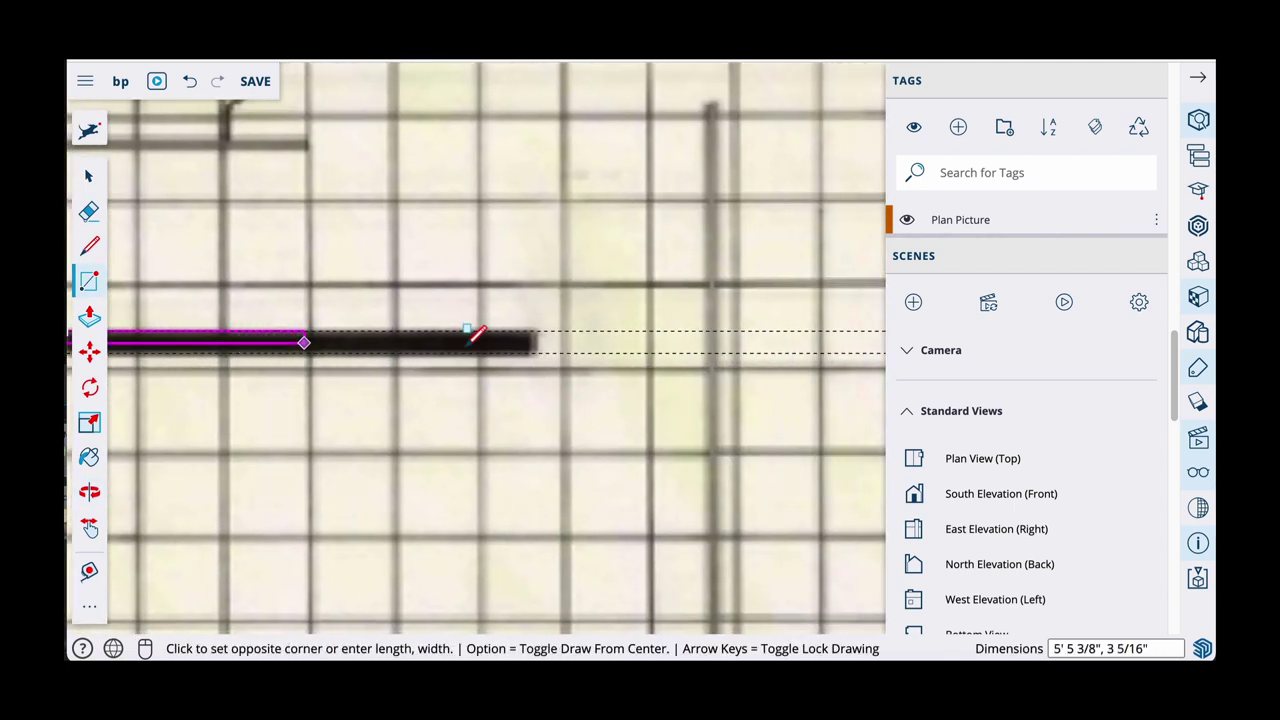
{"action": "scroll", "coordinate": [537, 340], "scroll_direction": "up", "scroll_amount": 2}
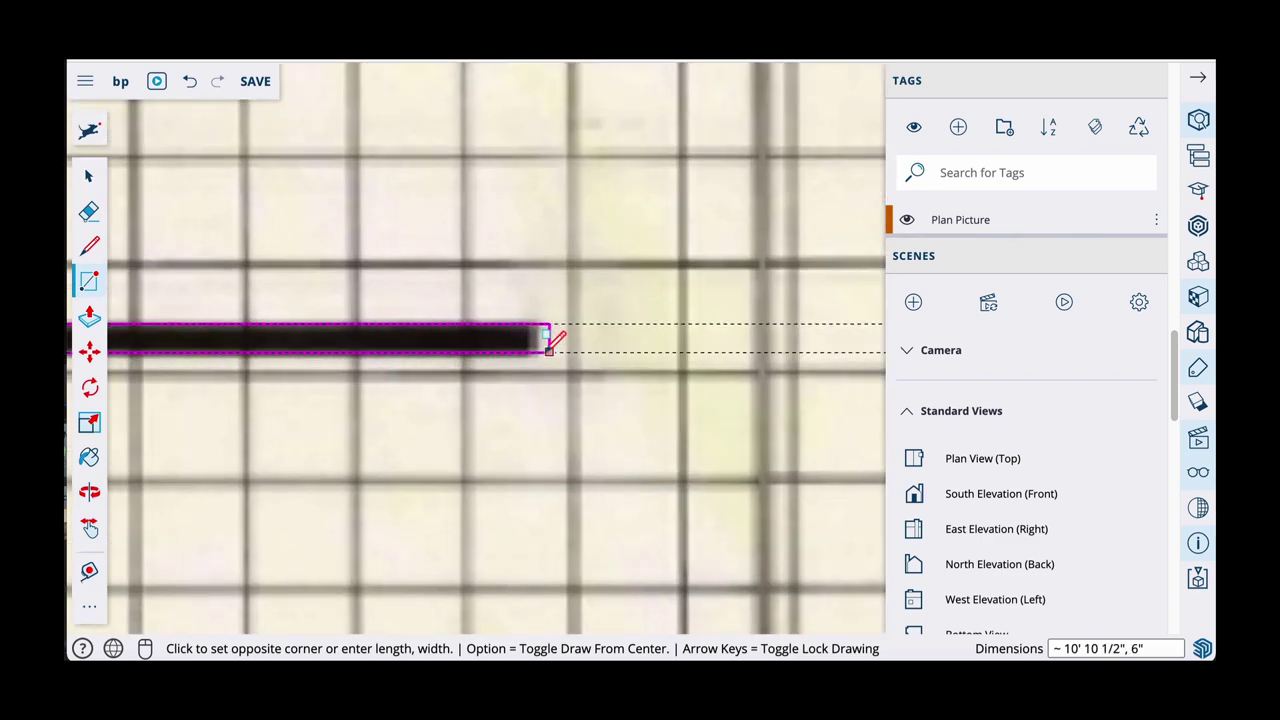
{"action": "left_click", "coordinate": [538, 351]}
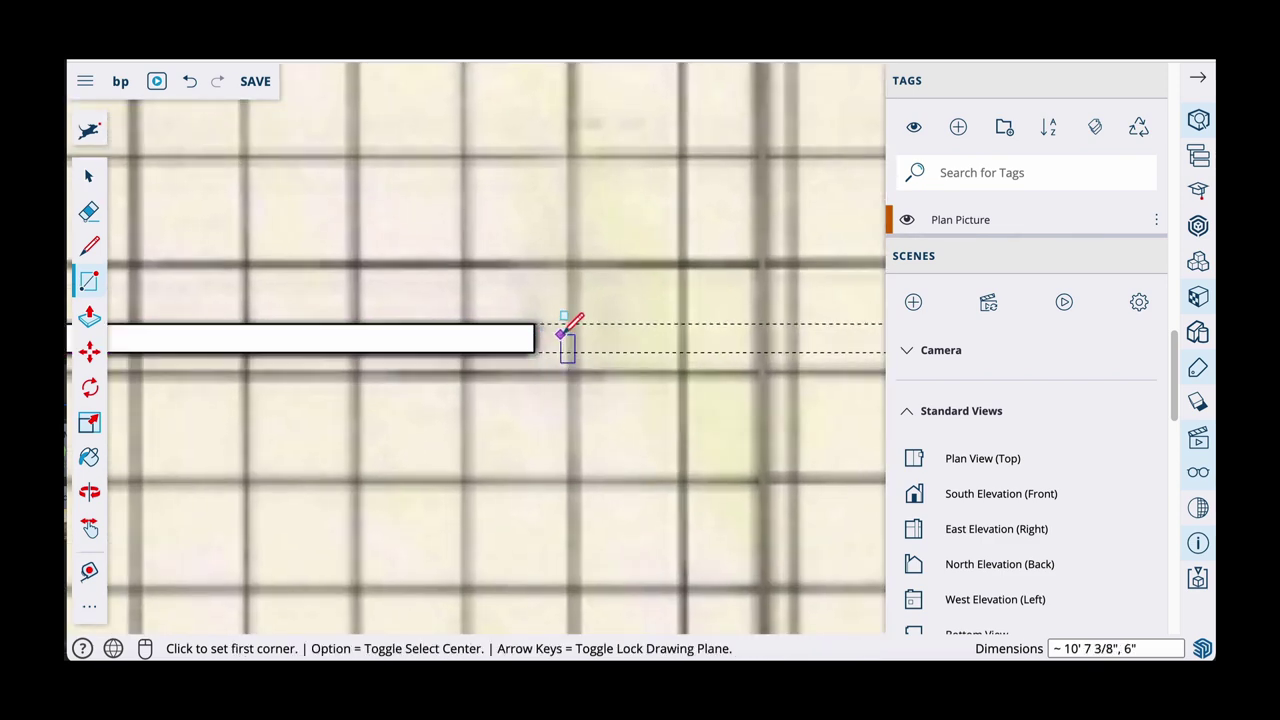
Push/Pull the short middle wall's rectangle up to a height of 10'
{"action": "scroll", "coordinate": [569, 340], "scroll_direction": "down", "scroll_amount": 3}
{"action": "middle_click_drag", "start_coordinate": [600, 420], "coordinate": [500, 234]}
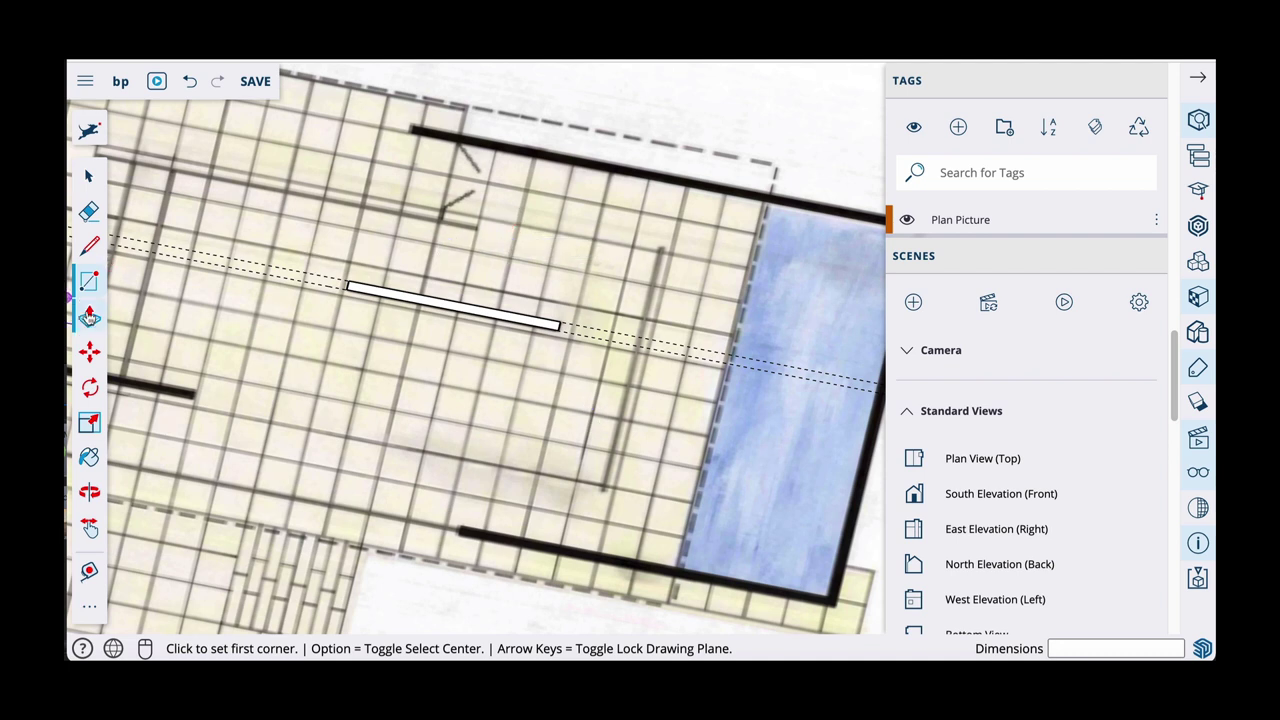
{"action": "left_click", "coordinate": [89, 316]}
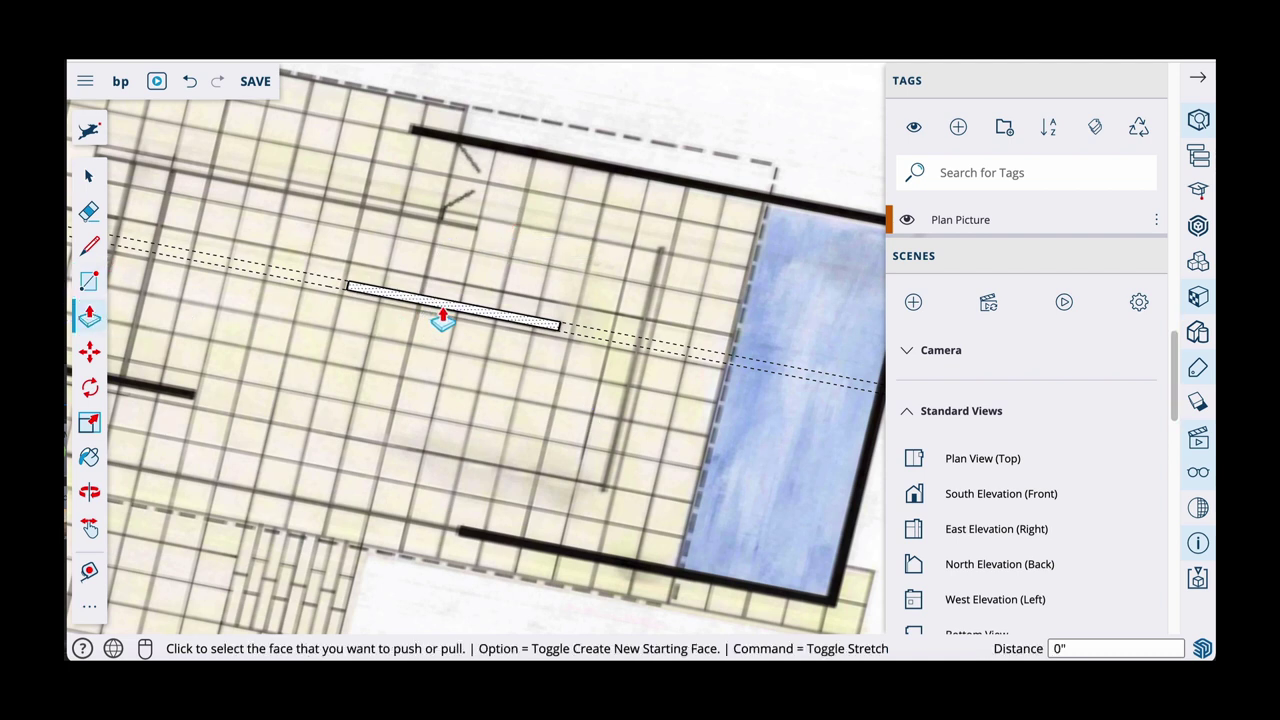
{"action": "left_click", "coordinate": [443, 316]}
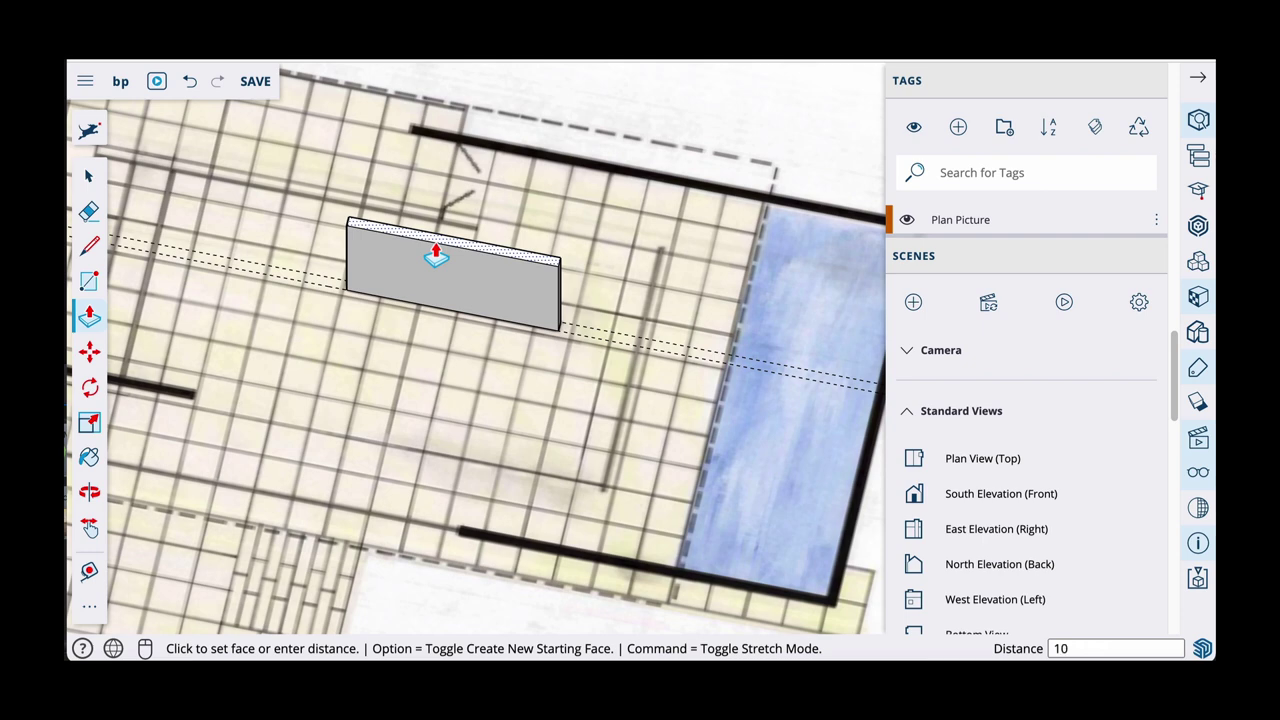
{"action": "key", "text": "Return"}
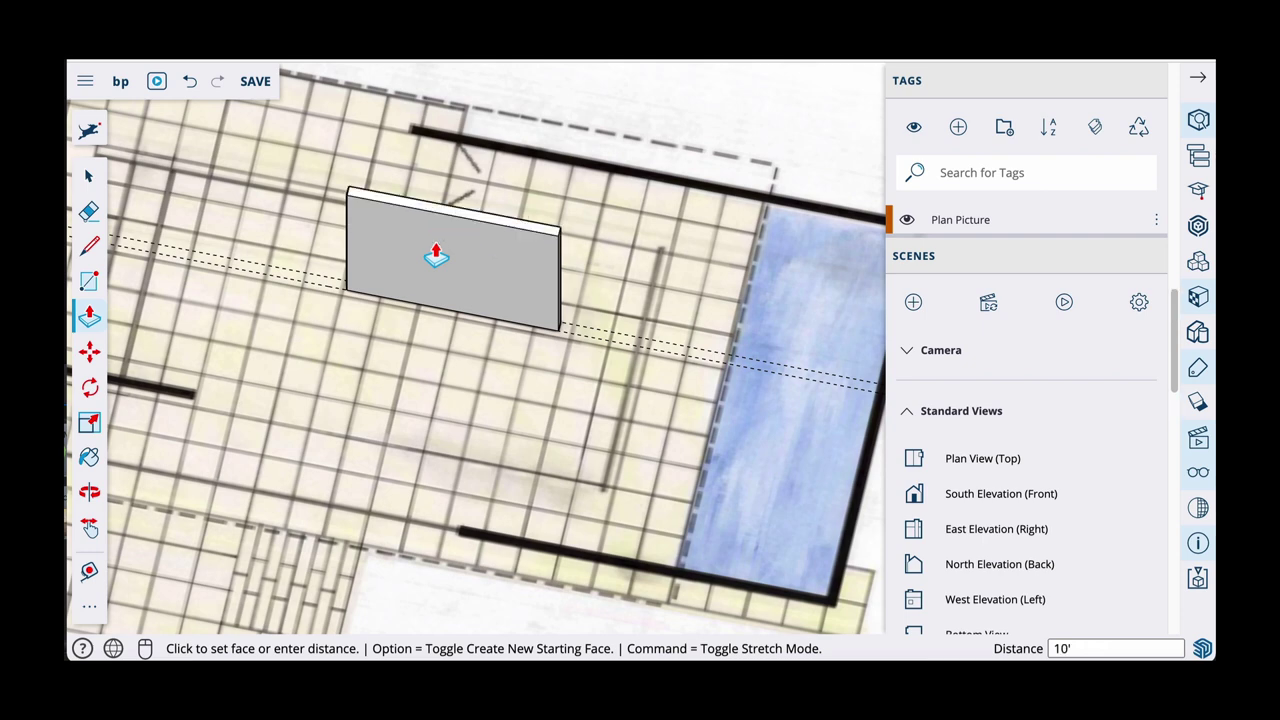
Select the whole extruded middle wall and copy it by its lower corner to the right end of the drawn wall near the stairs
{"action": "scroll", "coordinate": [436, 255], "scroll_direction": "down", "scroll_amount": 4}
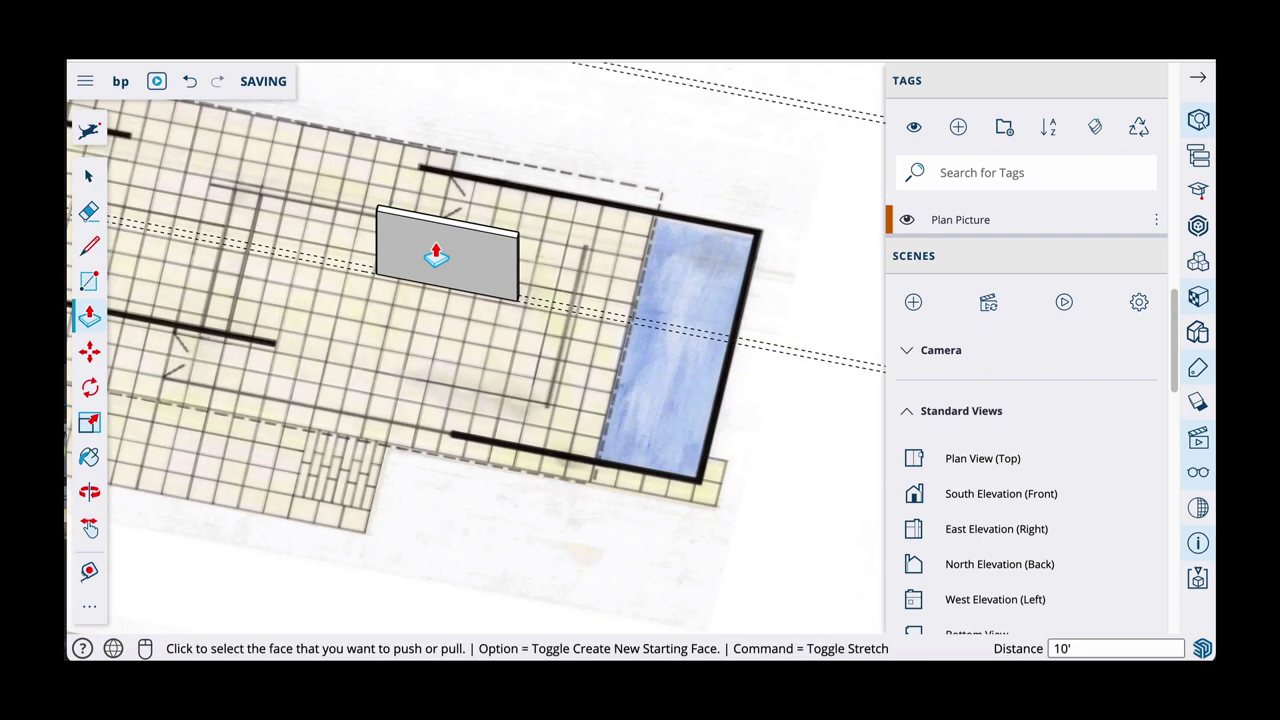
{"action": "middle_click_drag", "start_coordinate": [436, 255], "coordinate": [560, 283], "text": "shift"}
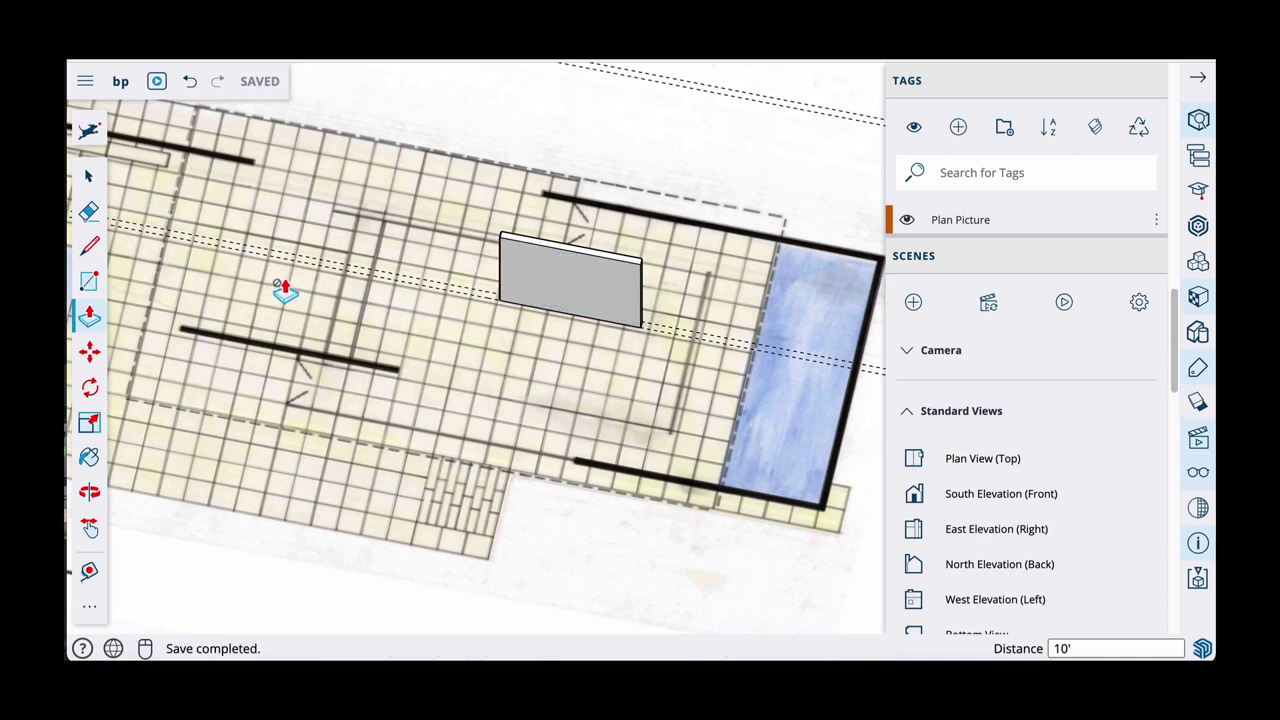
{"action": "key", "text": "space"}
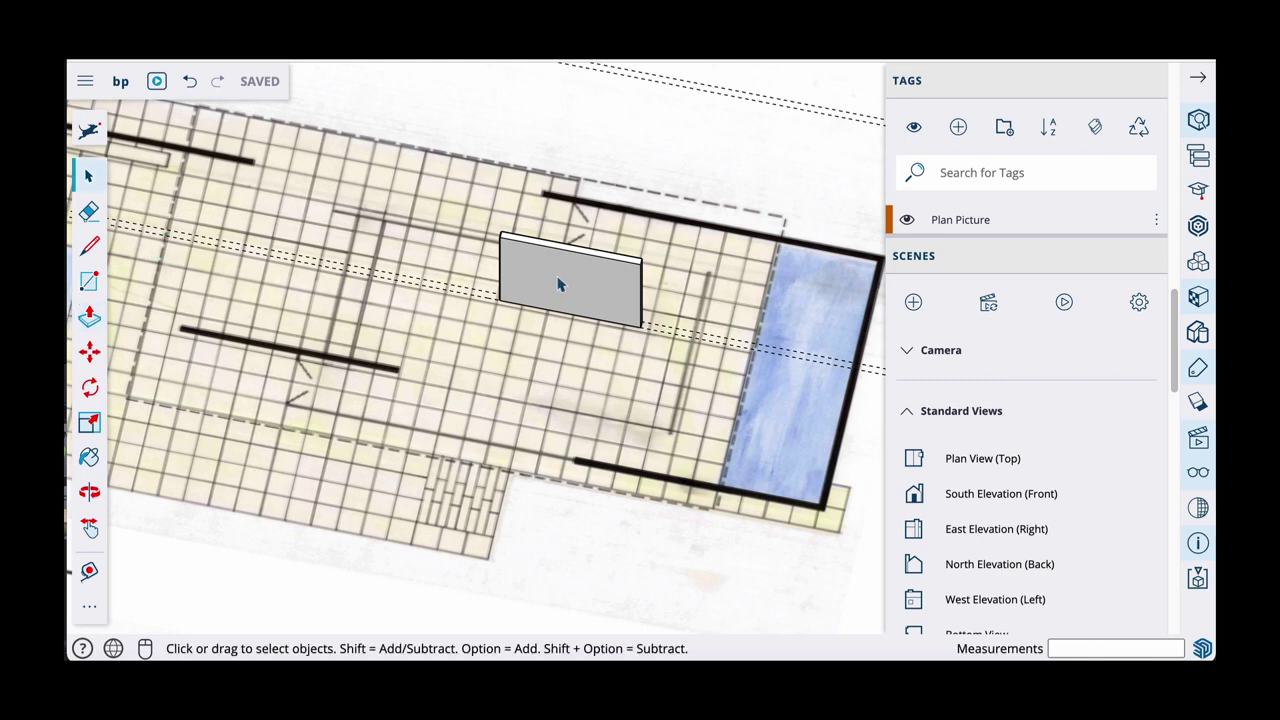
{"action": "left_click", "coordinate": [559, 285]}
{"action": "scroll", "coordinate": [645, 338], "scroll_direction": "up", "scroll_amount": 3}
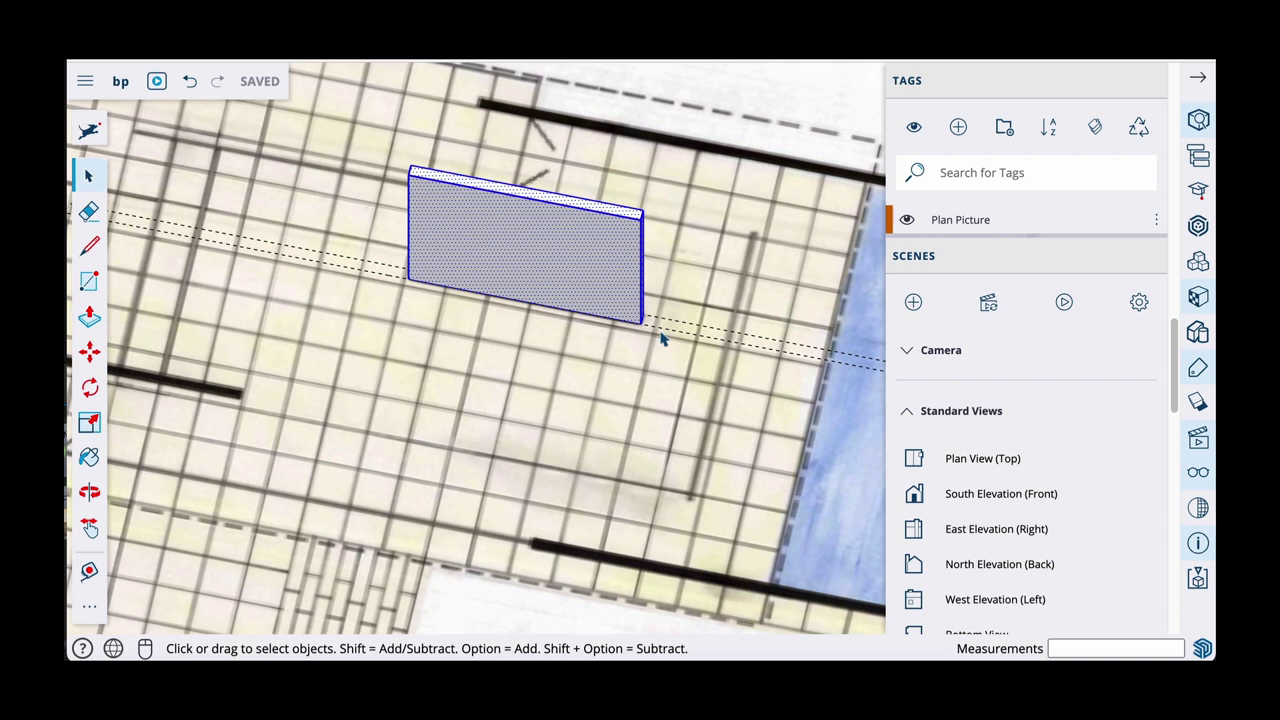
{"action": "key", "text": "m"}
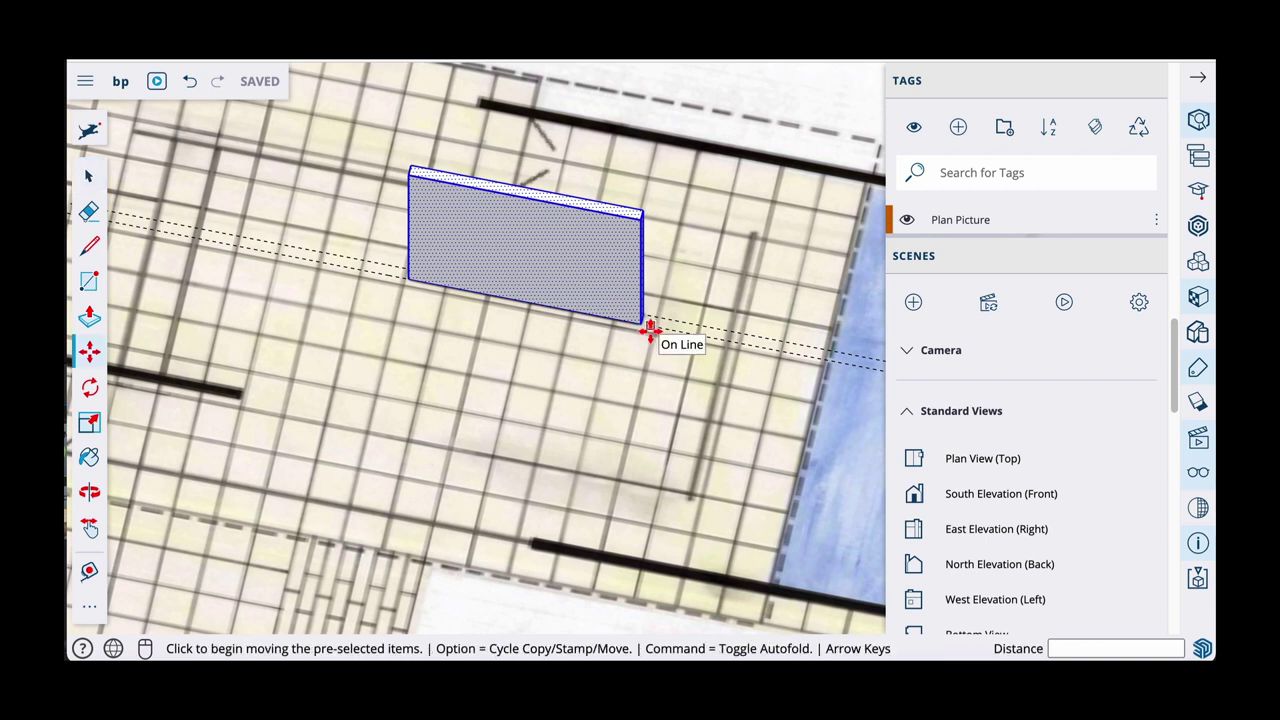
{"action": "scroll", "coordinate": [647, 333], "scroll_direction": "up", "scroll_amount": 1}
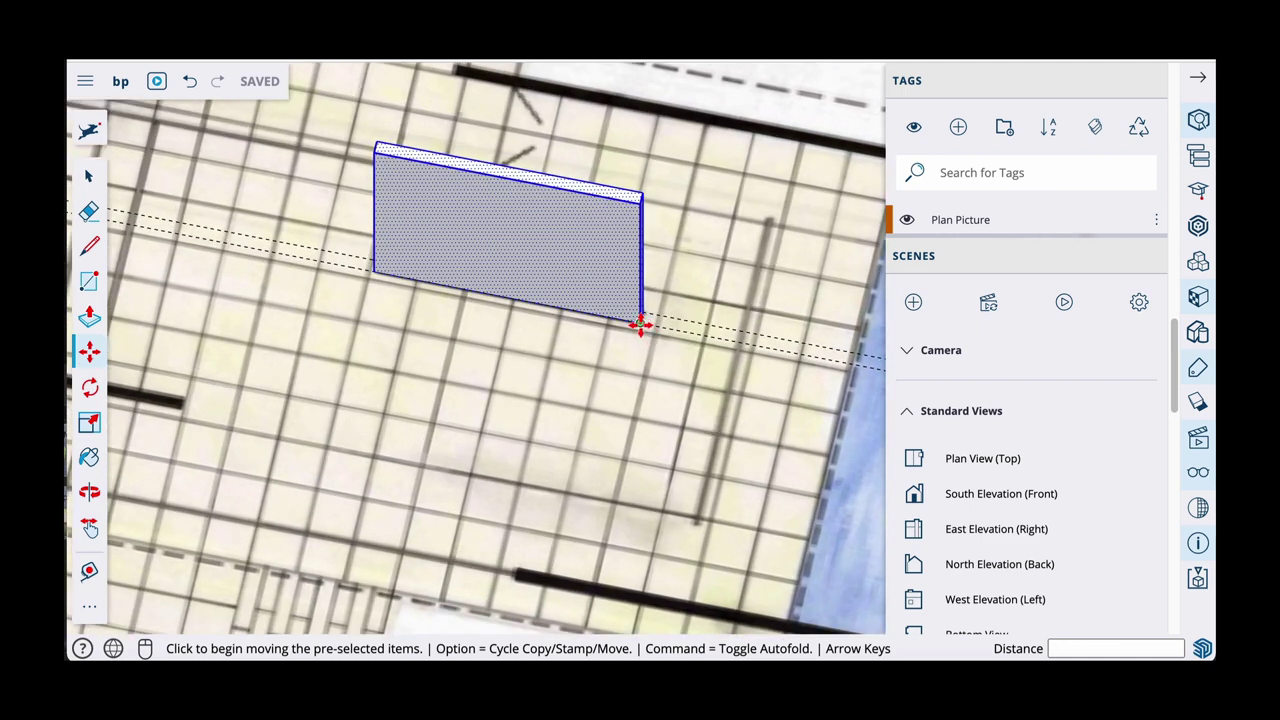
{"action": "left_click", "coordinate": [640, 325]}
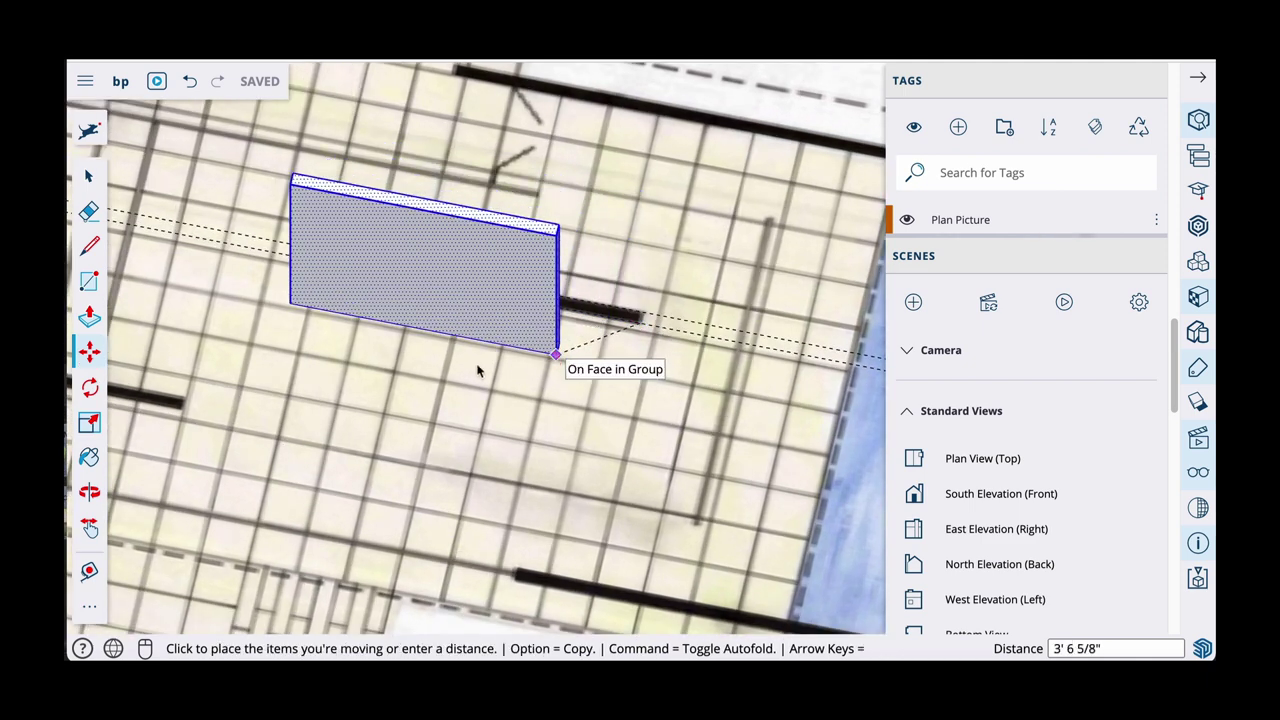
{"action": "key", "text": "alt"}
{"action": "middle_click_drag", "start_coordinate": [471, 366], "coordinate": [760, 249]}
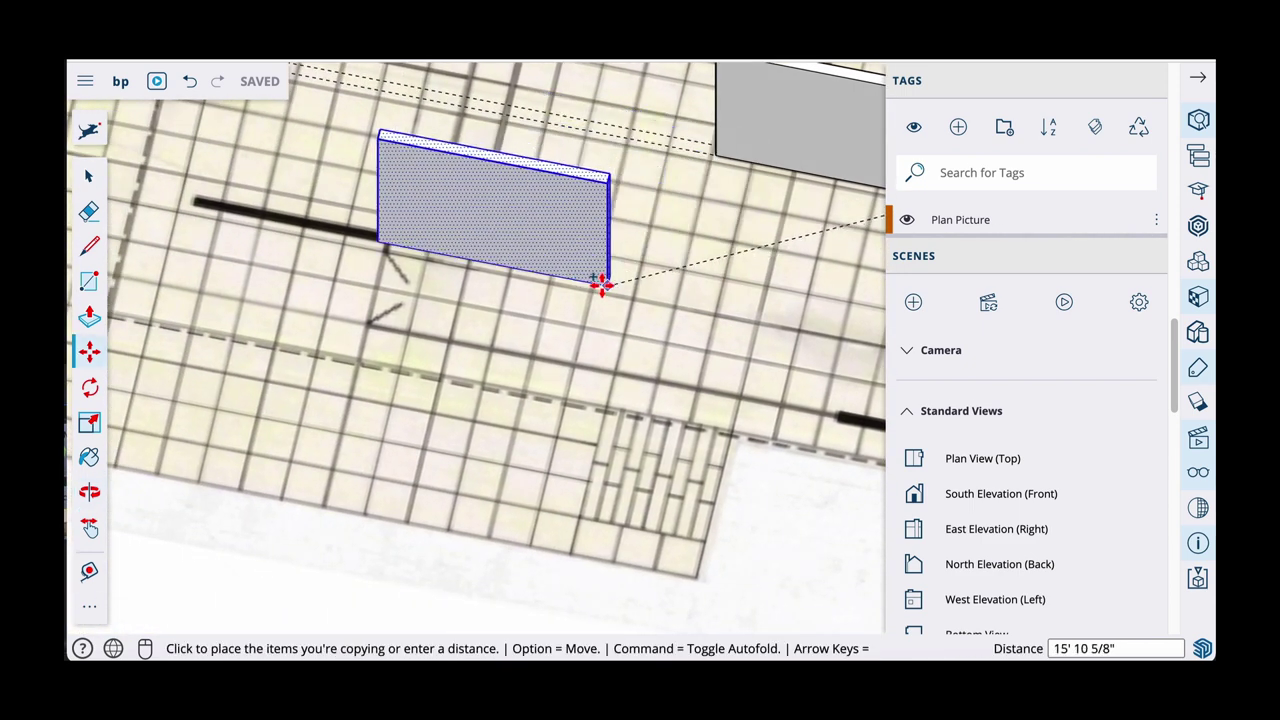
{"action": "scroll", "coordinate": [577, 276], "scroll_direction": "up", "scroll_amount": 5}
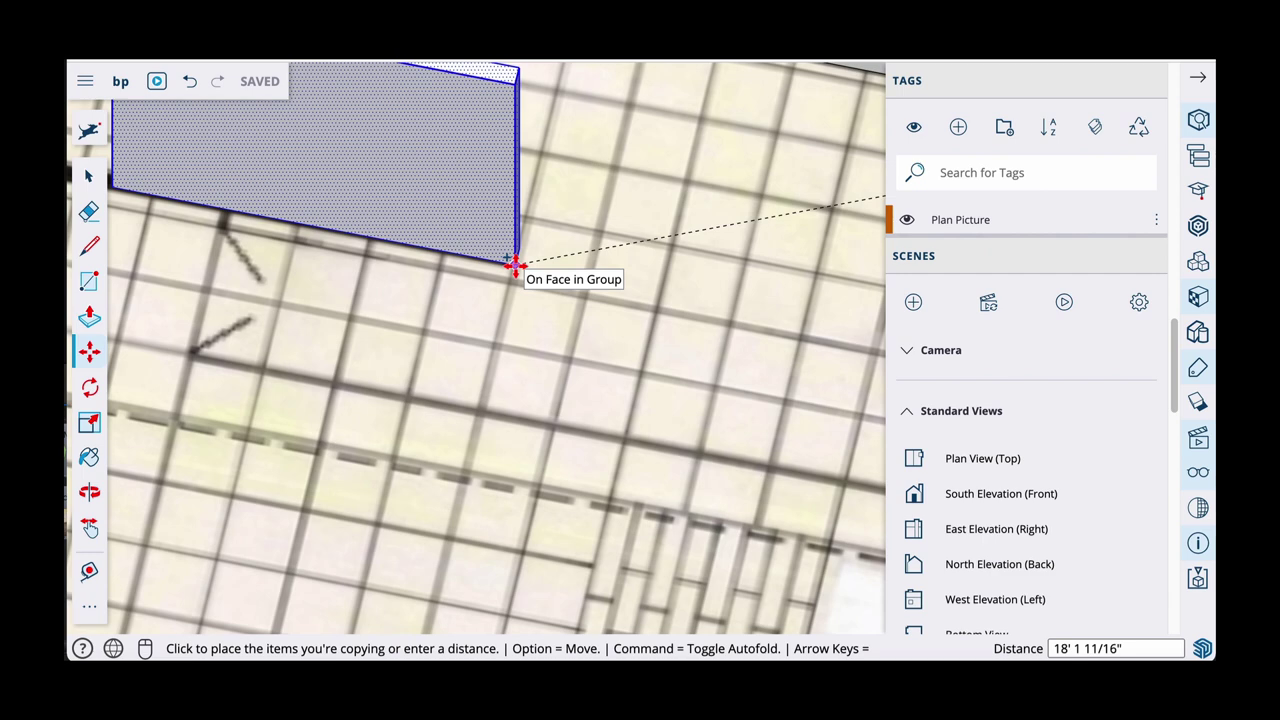
{"action": "left_click", "coordinate": [560, 270]}
Copy the wall near the stairs by its lower corner to the right end of the long wall drawn behind the bench
{"action": "scroll", "coordinate": [560, 270], "scroll_direction": "down", "scroll_amount": 4}
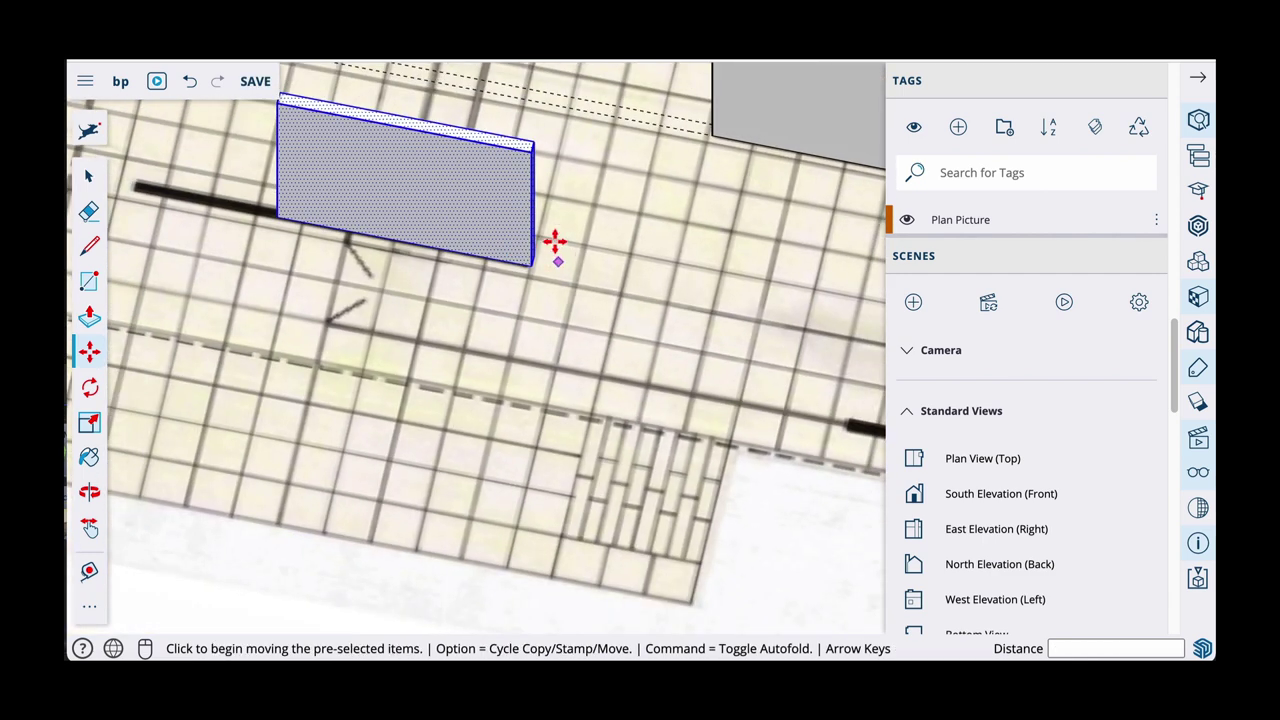
{"action": "middle_click_drag", "start_coordinate": [577, 260], "coordinate": [674, 317], "text": "shift"}
{"action": "scroll", "coordinate": [628, 325], "scroll_direction": "up", "scroll_amount": 2}
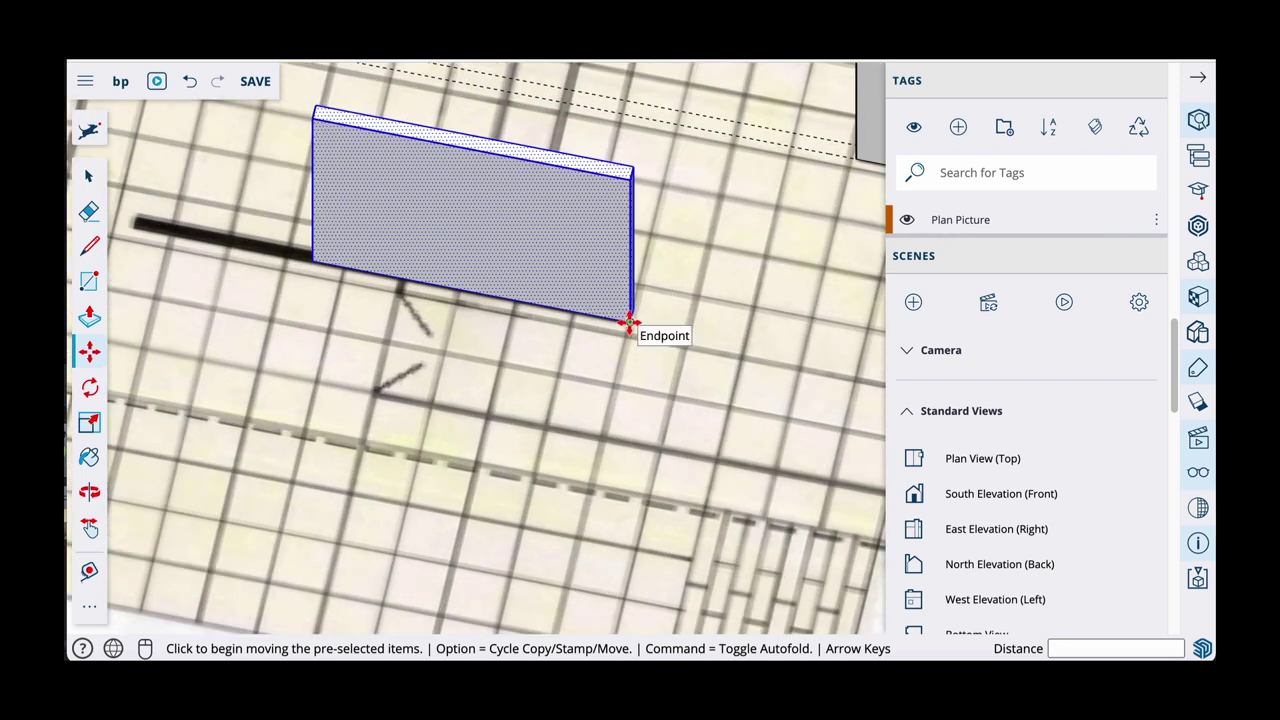
{"action": "left_click", "coordinate": [629, 323]}
{"action": "key", "text": "alt"}
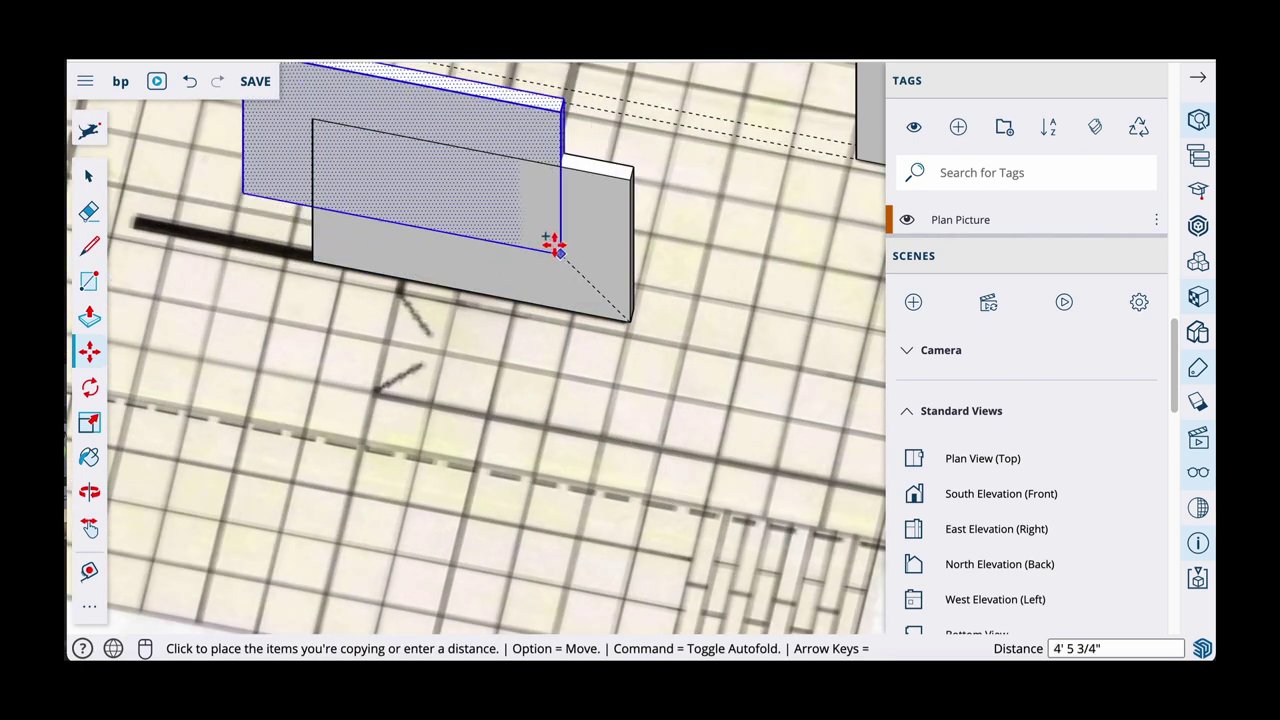
{"action": "scroll", "coordinate": [554, 243], "scroll_direction": "down", "scroll_amount": 2}
{"action": "middle_click_drag", "start_coordinate": [554, 234], "coordinate": [822, 435], "text": "shift"}
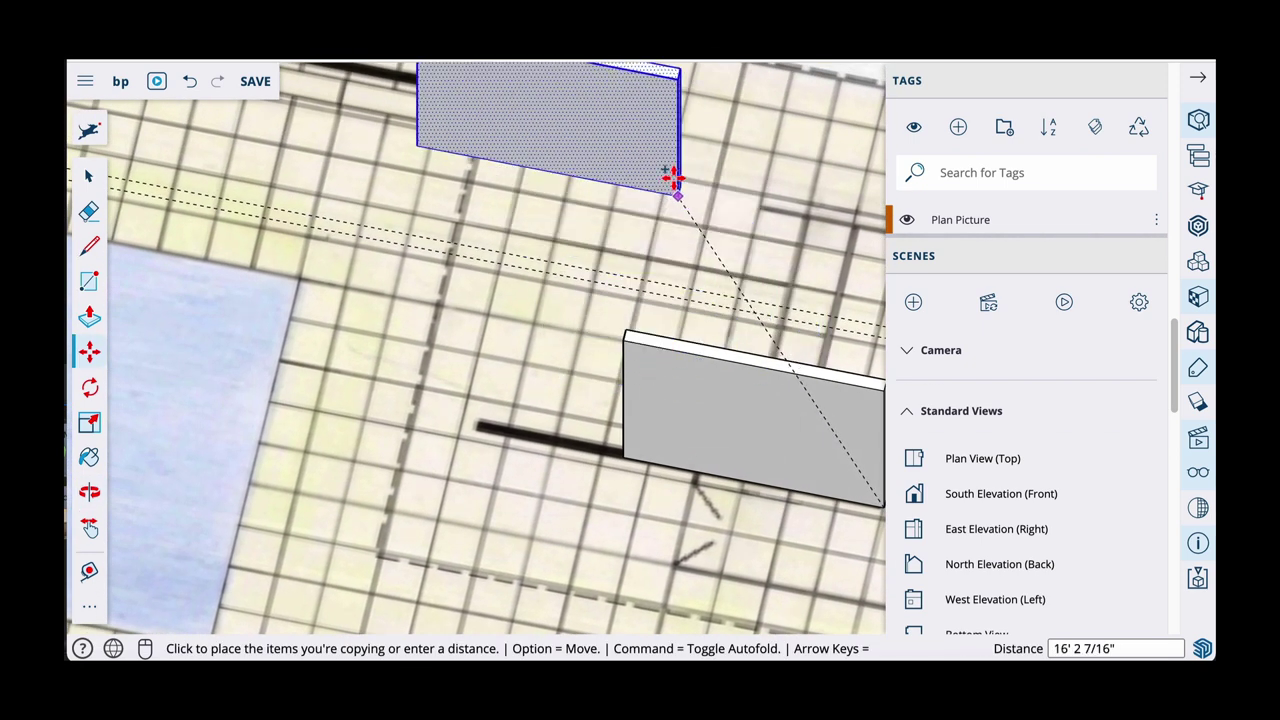
{"action": "scroll", "coordinate": [643, 138], "scroll_direction": "up", "scroll_amount": 6}
{"action": "middle_click_drag", "start_coordinate": [631, 145], "coordinate": [723, 323], "text": "shift"}
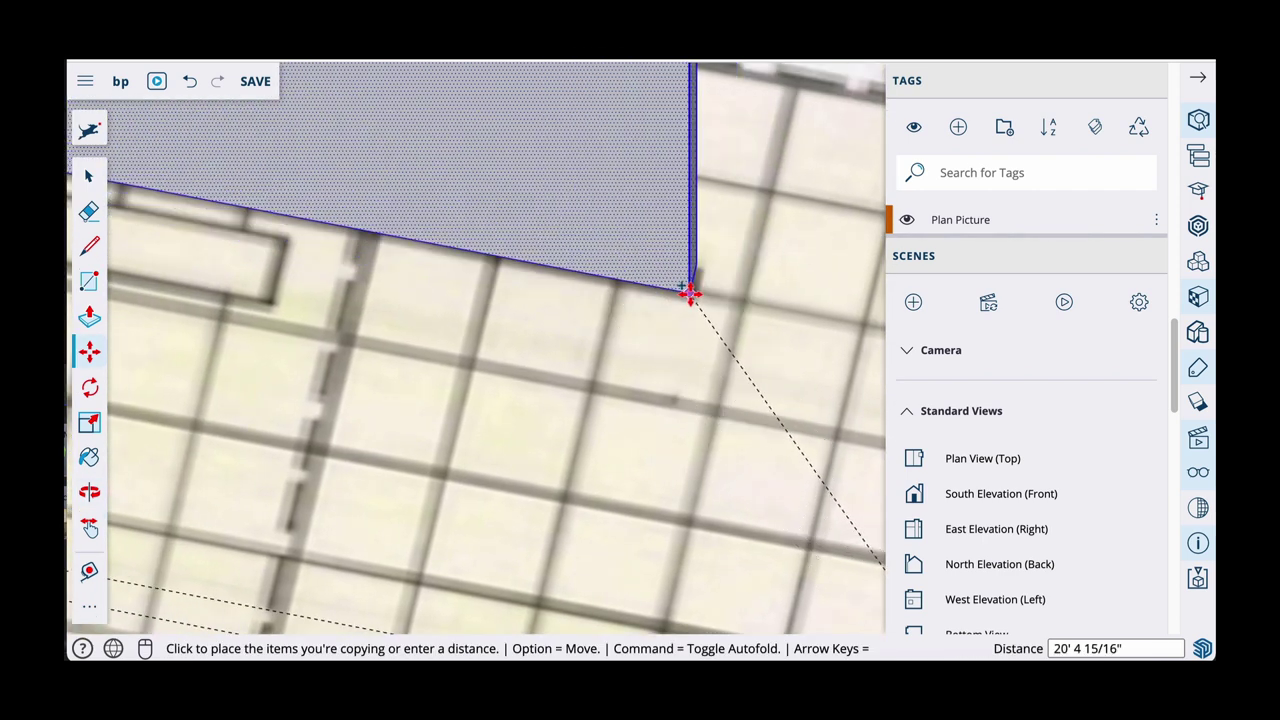
{"action": "left_click", "coordinate": [690, 295]}
{"action": "scroll", "coordinate": [640, 337], "scroll_direction": "down", "scroll_amount": 5}
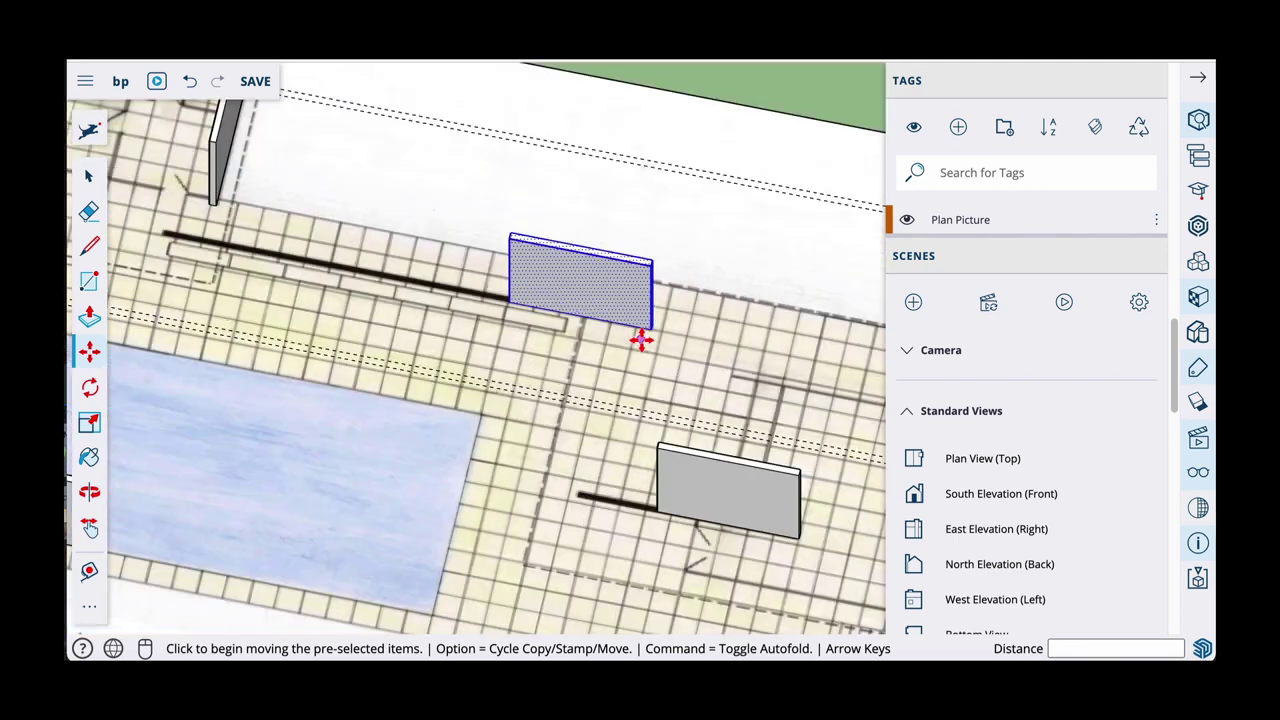
{"action": "middle_click_drag", "start_coordinate": [640, 343], "coordinate": [617, 327]}
{"action": "middle_click_drag", "start_coordinate": [537, 314], "coordinate": [723, 271]}
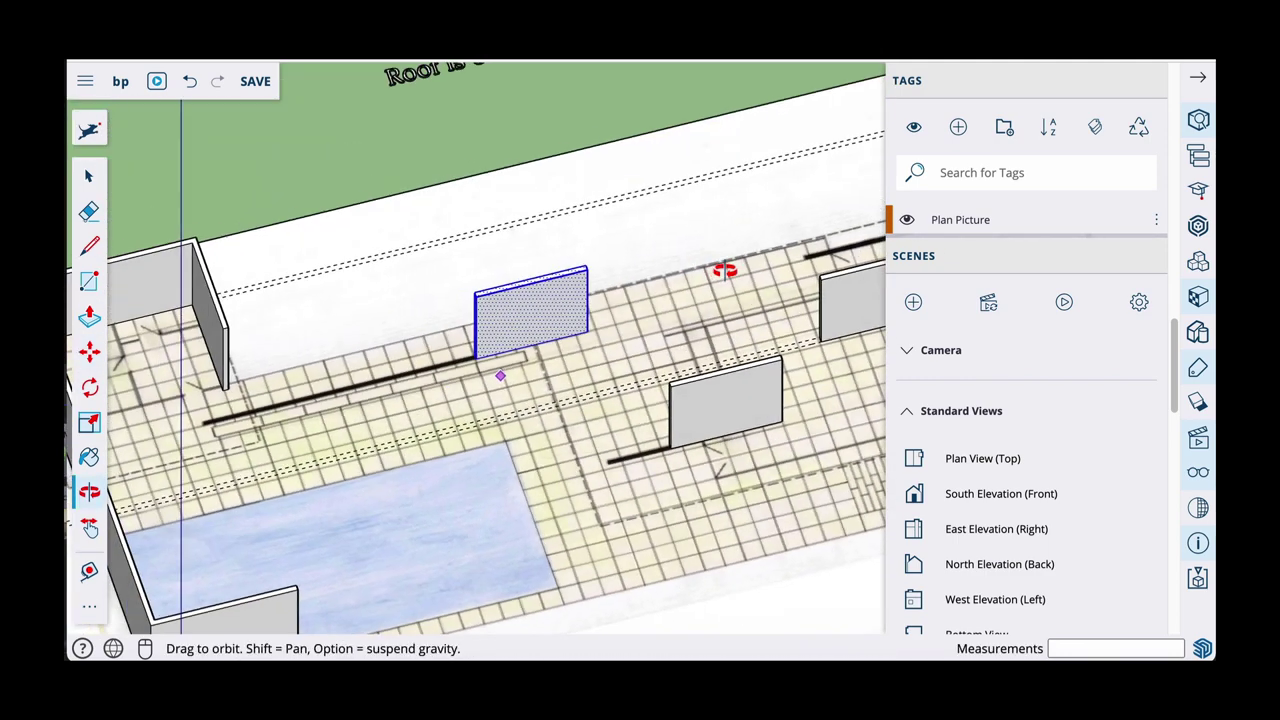
Push/Pull the end face of the wall behind the bench about 25' 11" to the left end of the wall drawn on the plan
{"action": "middle_click_drag", "start_coordinate": [414, 360], "coordinate": [634, 329], "text": "shift"}
{"action": "scroll", "coordinate": [634, 329], "scroll_direction": "up", "scroll_amount": 4}
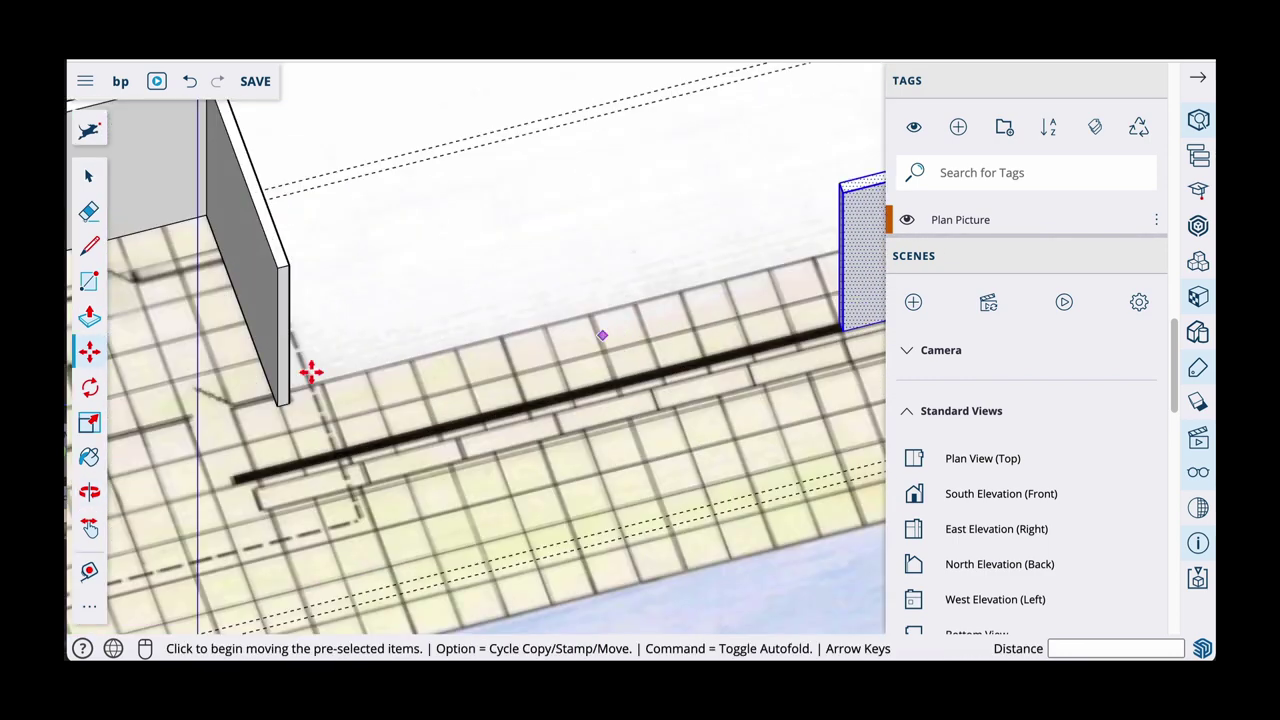
{"action": "left_click", "coordinate": [90, 322]}
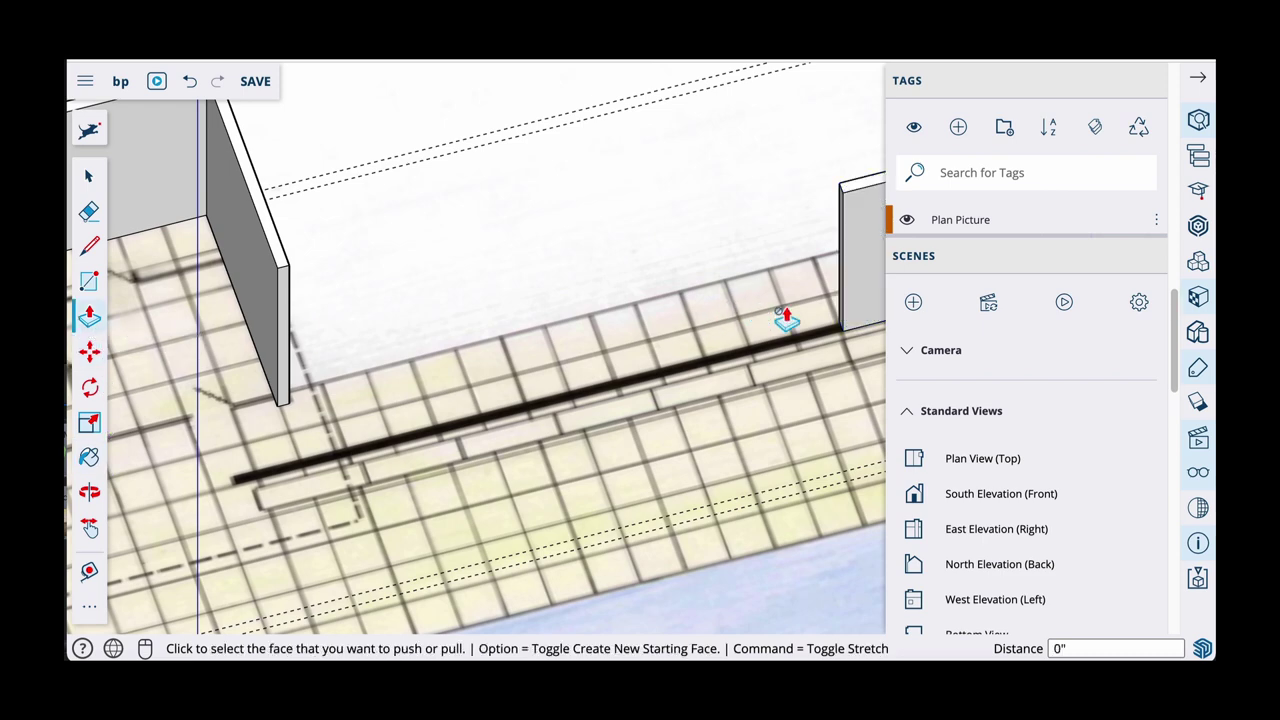
{"action": "middle_click_drag", "start_coordinate": [786, 320], "coordinate": [551, 366]}
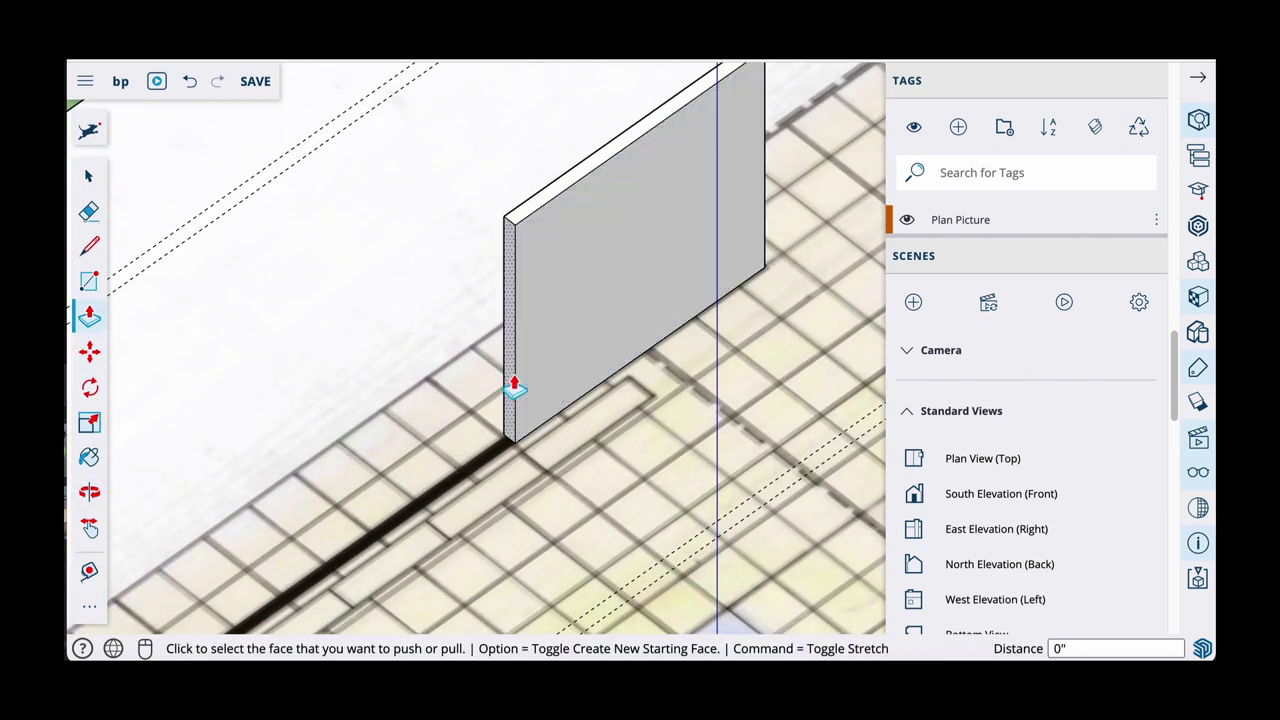
{"action": "left_click", "coordinate": [512, 390]}
{"action": "middle_click_drag", "start_coordinate": [470, 412], "coordinate": [785, 250]}
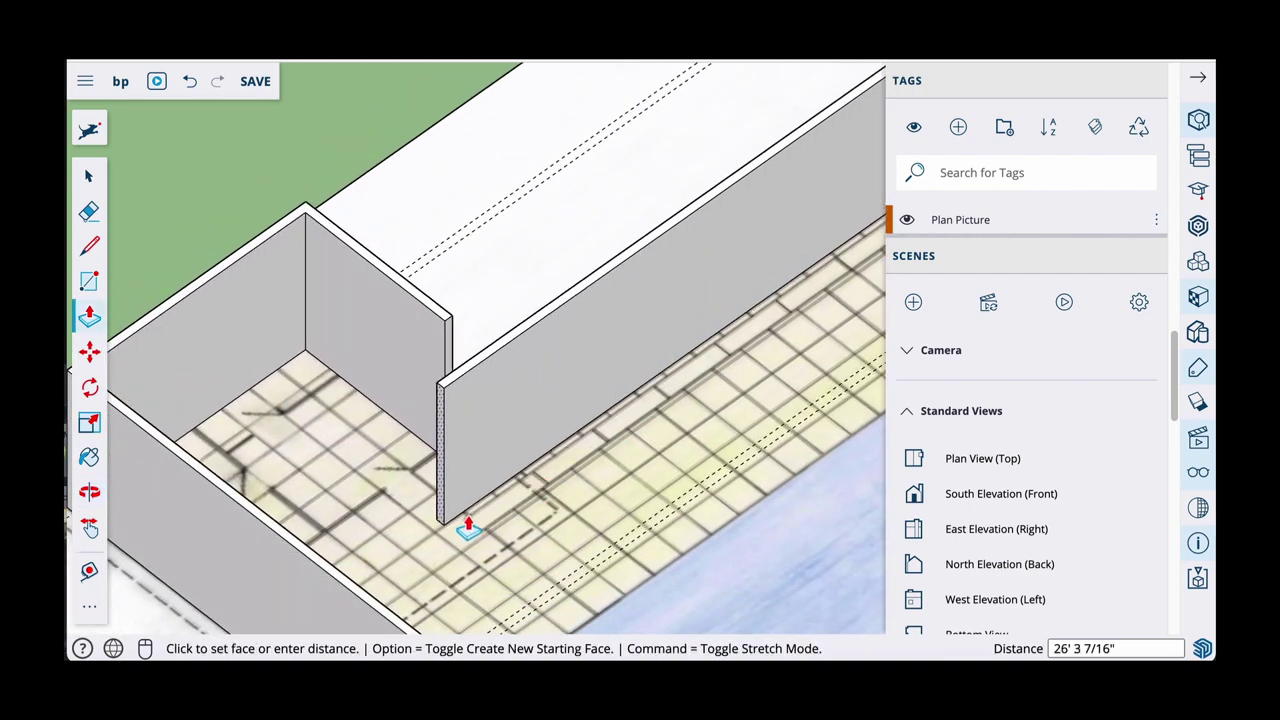
{"action": "left_click", "coordinate": [471, 526]}
{"action": "scroll", "coordinate": [541, 430], "scroll_direction": "down", "scroll_amount": 5}
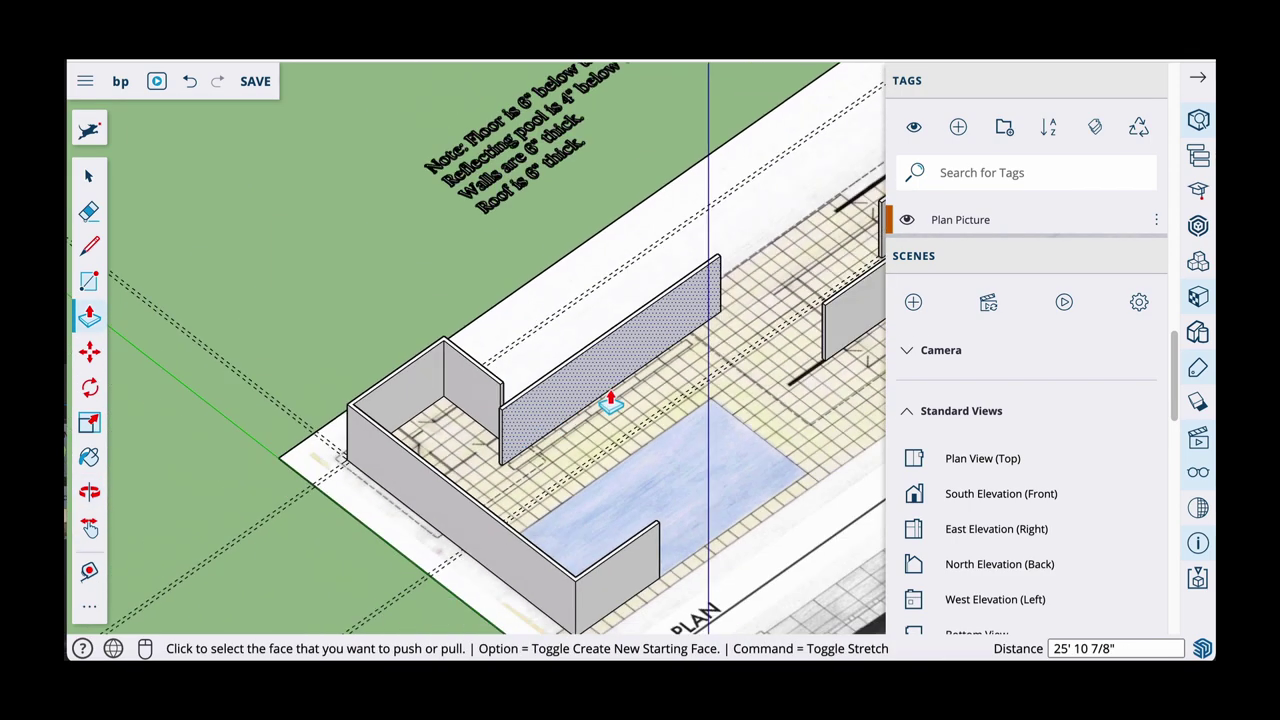
Push/Pull the end face of the wall near the stairs about 5' 10" to the left end of its line on the plan
{"action": "middle_click_drag", "start_coordinate": [609, 400], "coordinate": [428, 402], "text": "shift"}
{"action": "scroll", "coordinate": [543, 366], "scroll_direction": "up", "scroll_amount": 5}
{"action": "scroll", "coordinate": [640, 372], "scroll_direction": "up", "scroll_amount": 3}
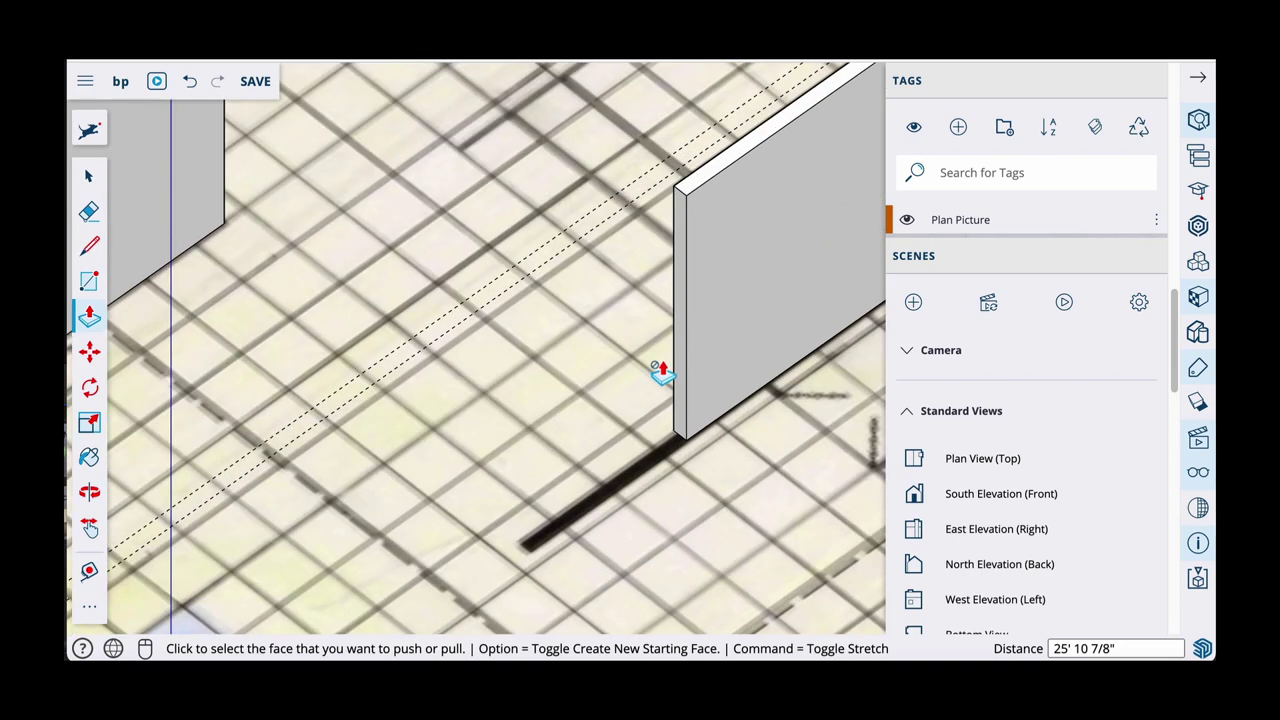
{"action": "left_click", "coordinate": [680, 372]}
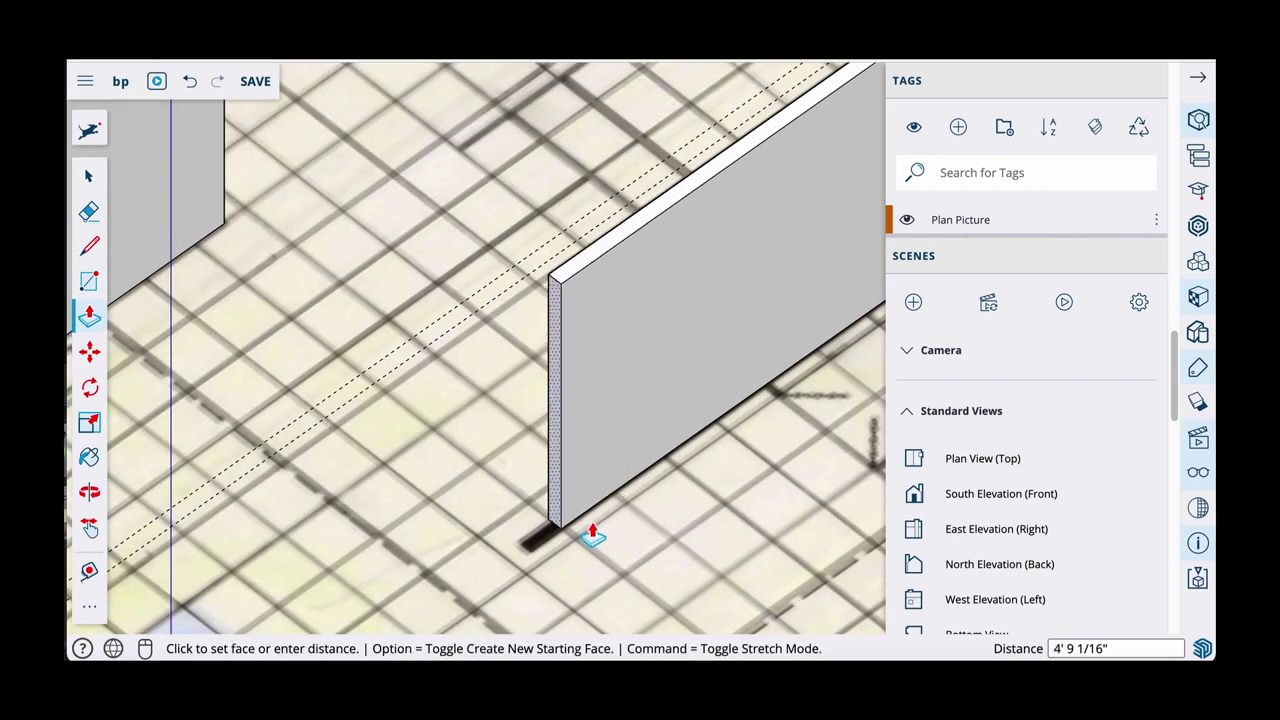
{"action": "left_click", "coordinate": [580, 553]}
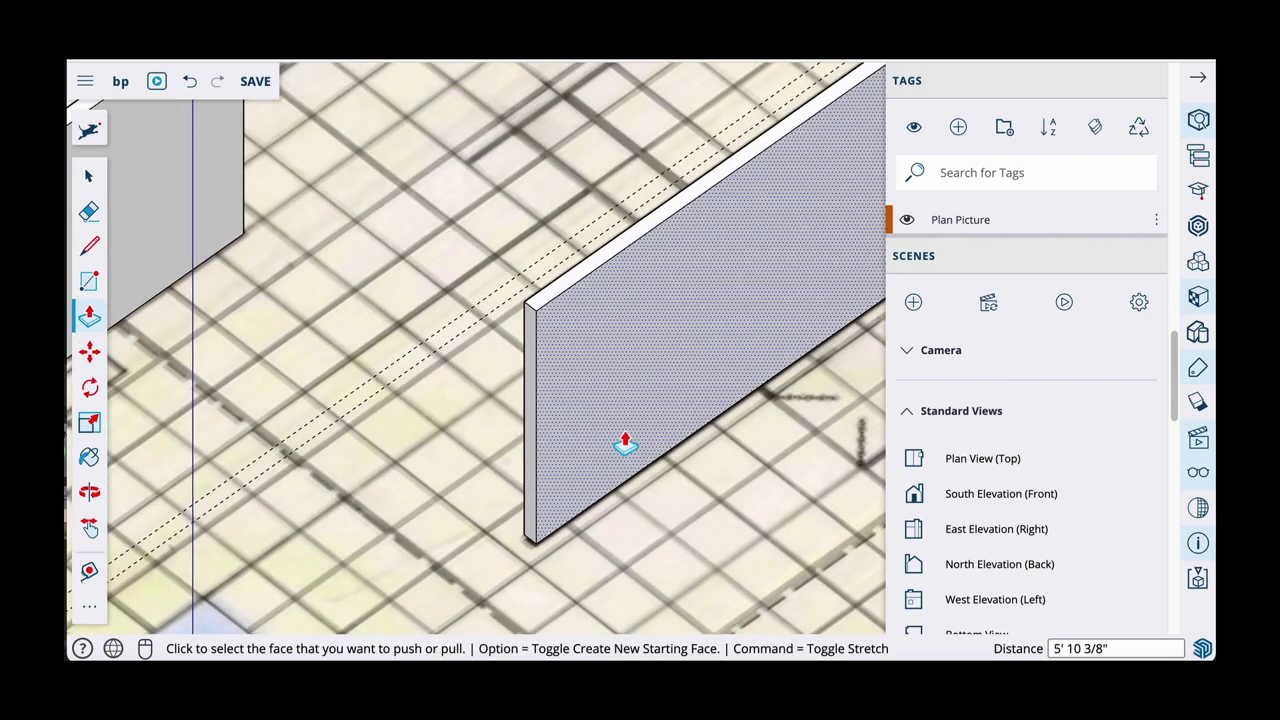
Select the whole long wall behind the bench and make it a group
{"action": "scroll", "coordinate": [623, 443], "scroll_direction": "down", "scroll_amount": 5}
{"action": "middle_click_drag", "start_coordinate": [637, 408], "coordinate": [495, 355]}
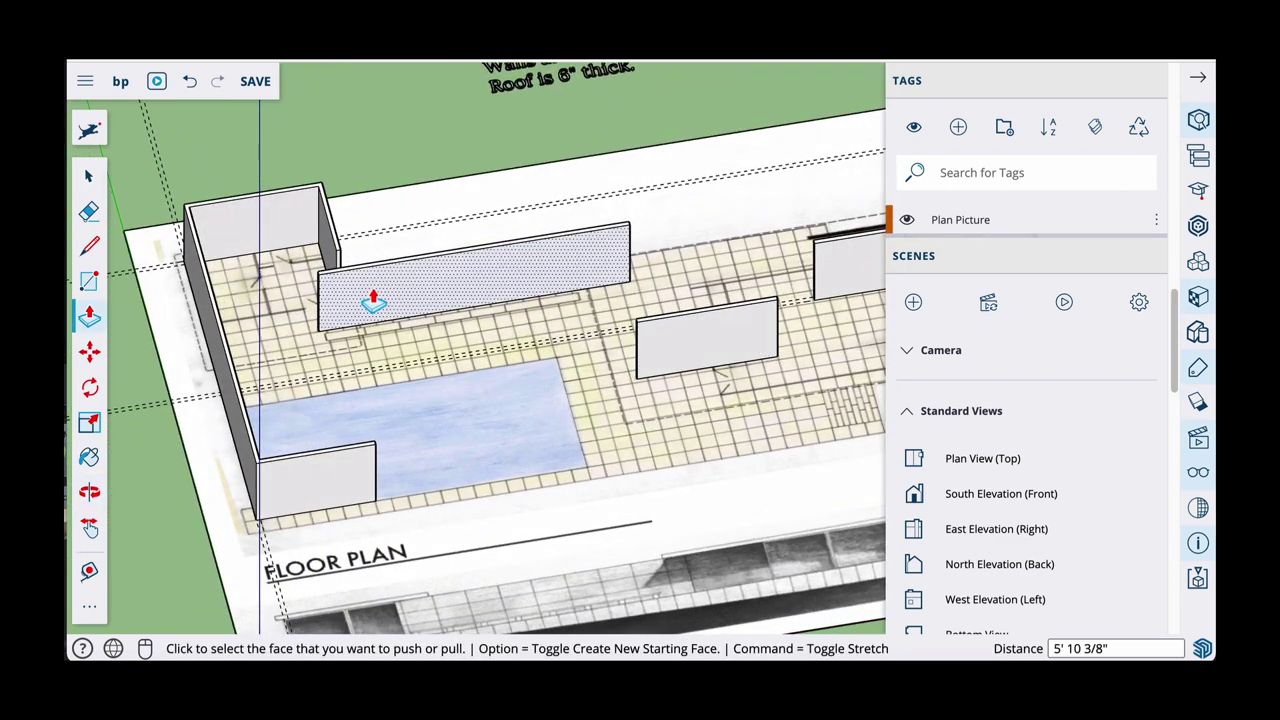
{"action": "key", "text": "space"}
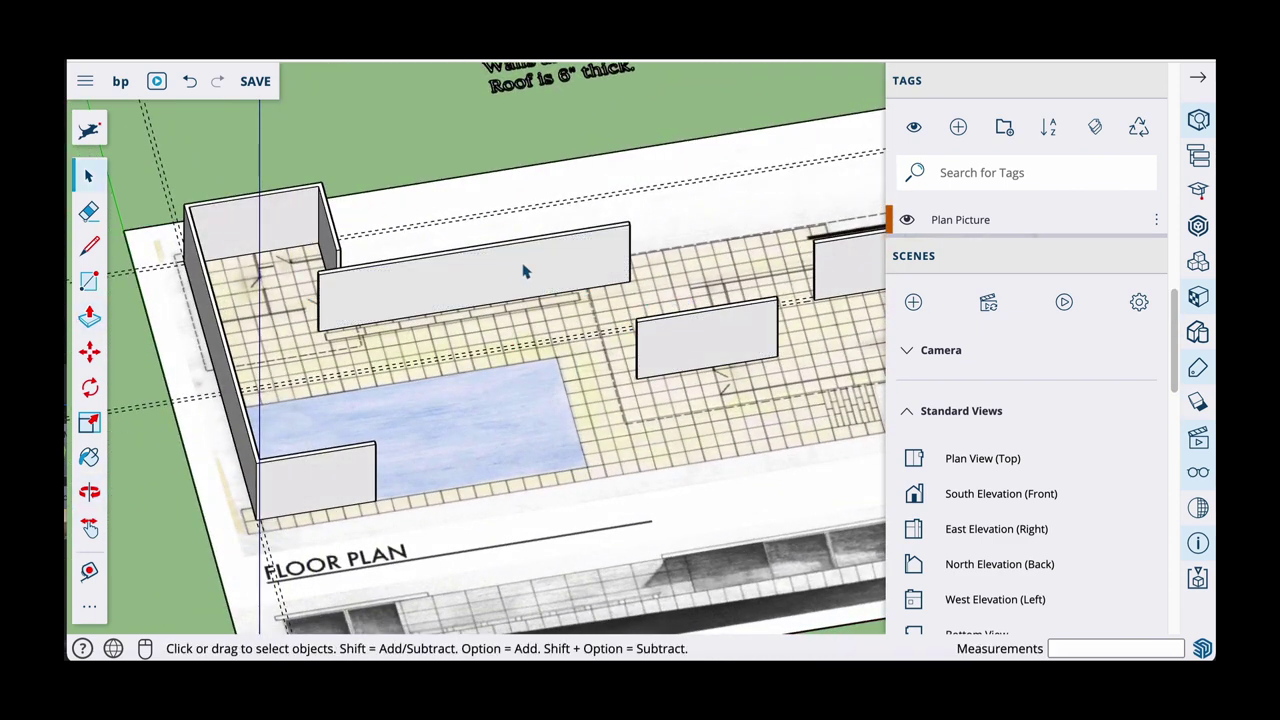
{"action": "left_click", "coordinate": [508, 268]}
{"action": "right_click", "coordinate": [508, 268]}
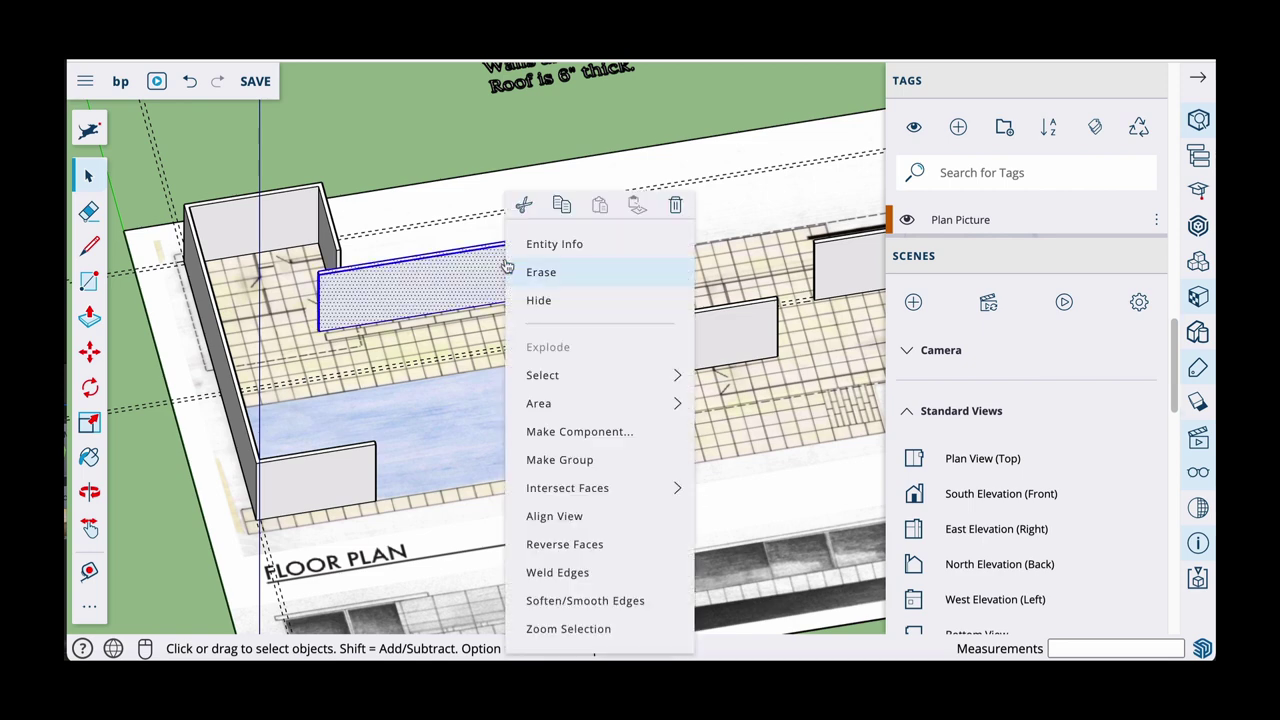
{"action": "left_click", "coordinate": [597, 459]}
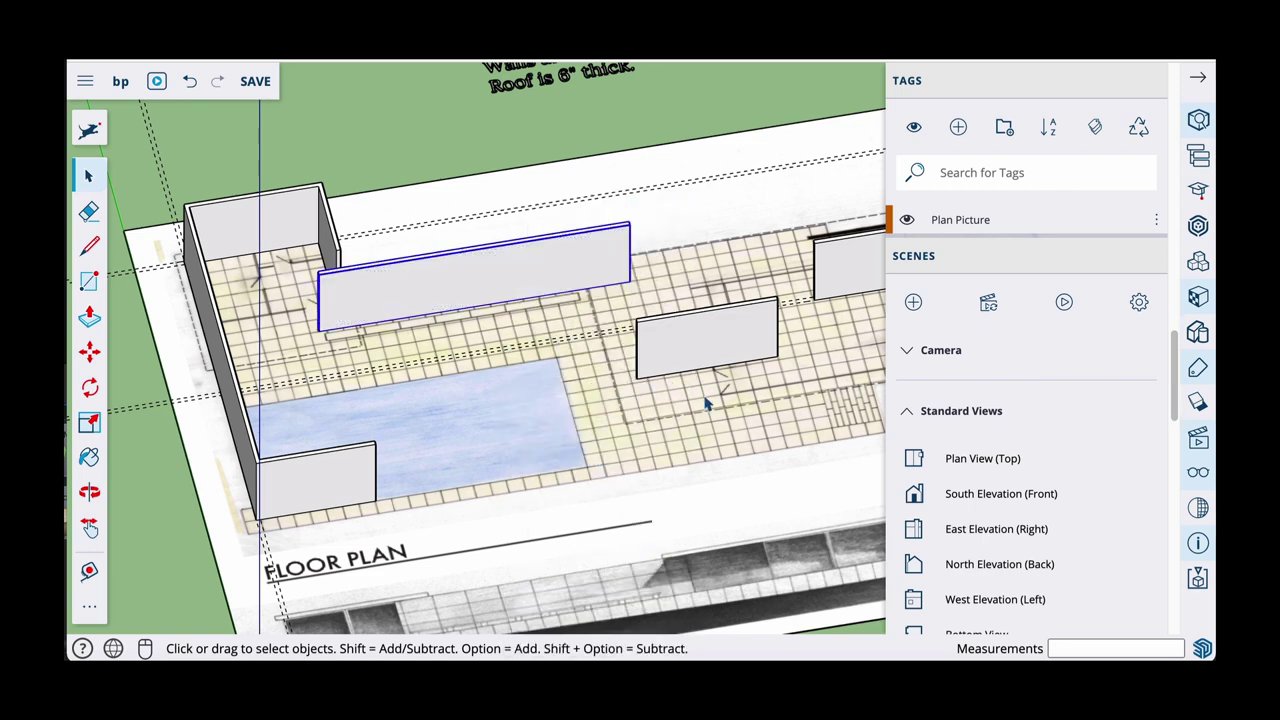
Make the whole wall near the stairs and the whole short middle wall into two separate groups
{"action": "left_click", "coordinate": [707, 340]}
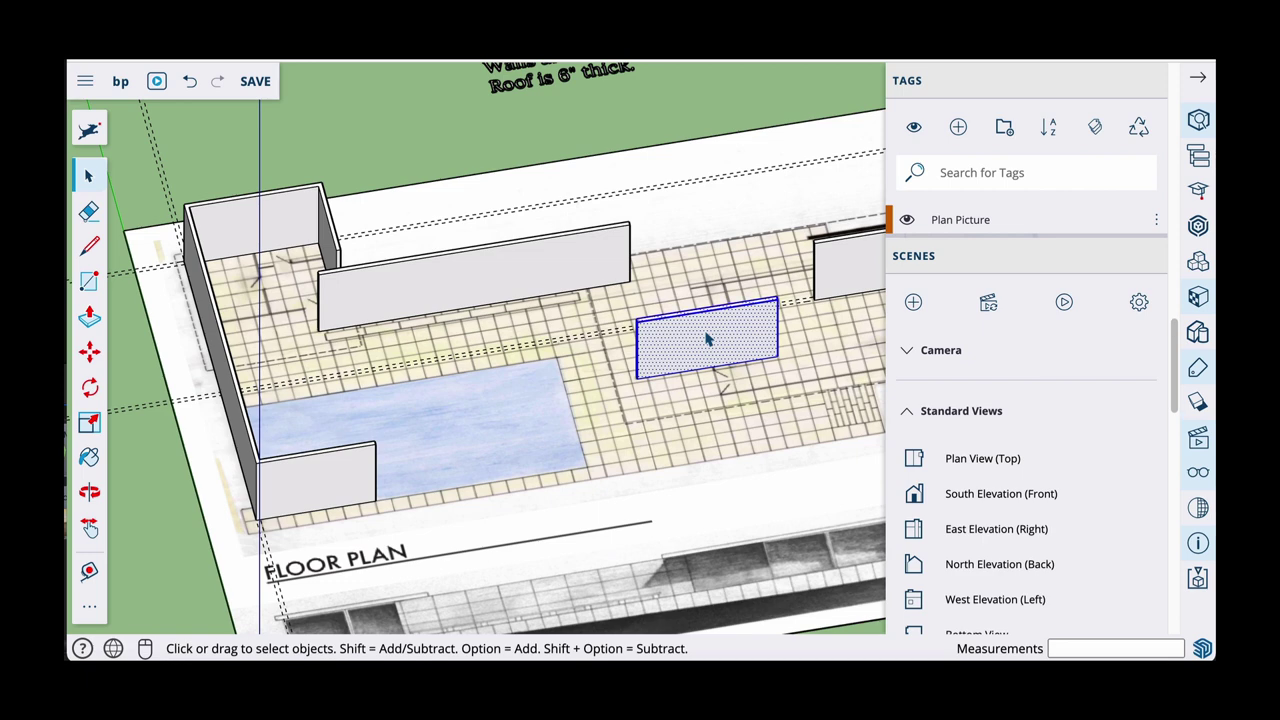
{"action": "right_click", "coordinate": [707, 340]}
{"action": "left_click", "coordinate": [776, 458]}
{"action": "middle_click_drag", "start_coordinate": [760, 403], "coordinate": [650, 320]}
{"action": "left_click", "coordinate": [642, 293]}
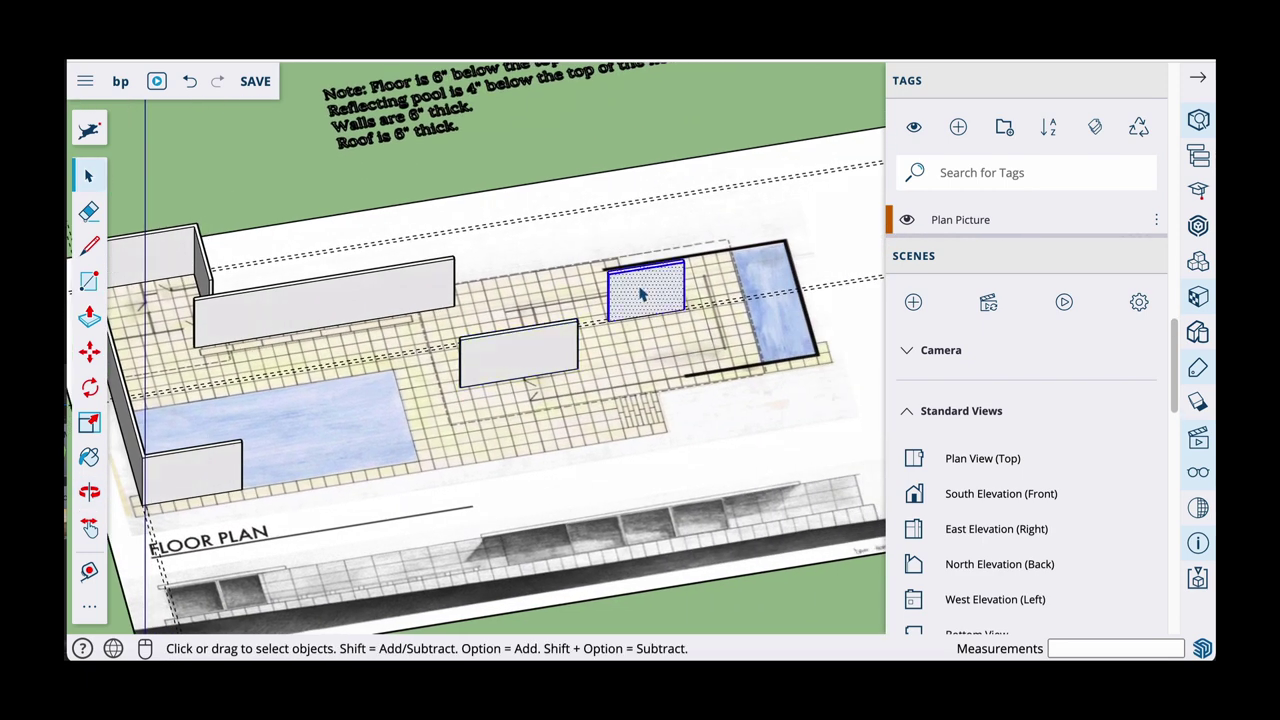
{"action": "right_click", "coordinate": [641, 290]}
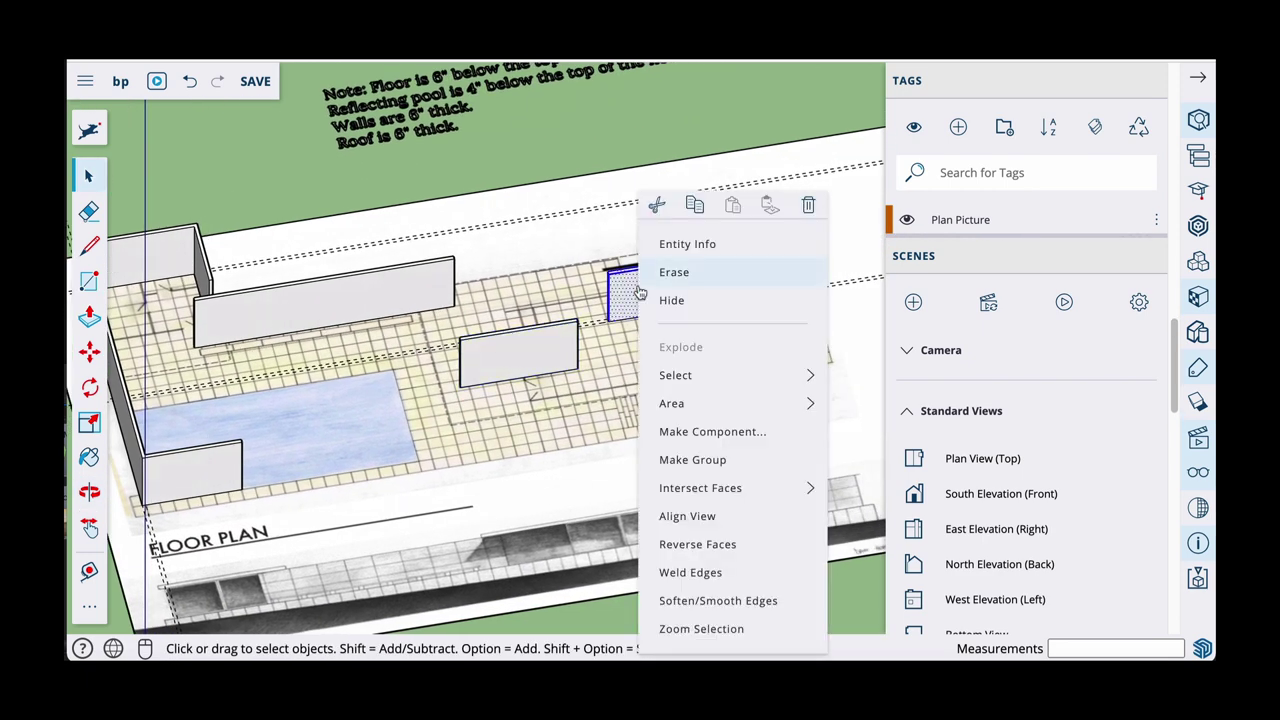
{"action": "left_click", "coordinate": [690, 460]}
{"action": "mouse_move", "coordinate": [686, 457]}
{"action": "middle_mouse_down"}
{"action": "mouse_move", "coordinate": [668, 429]}
{"action": "mouse_move", "coordinate": [673, 457]}
{"action": "middle_mouse_up"}
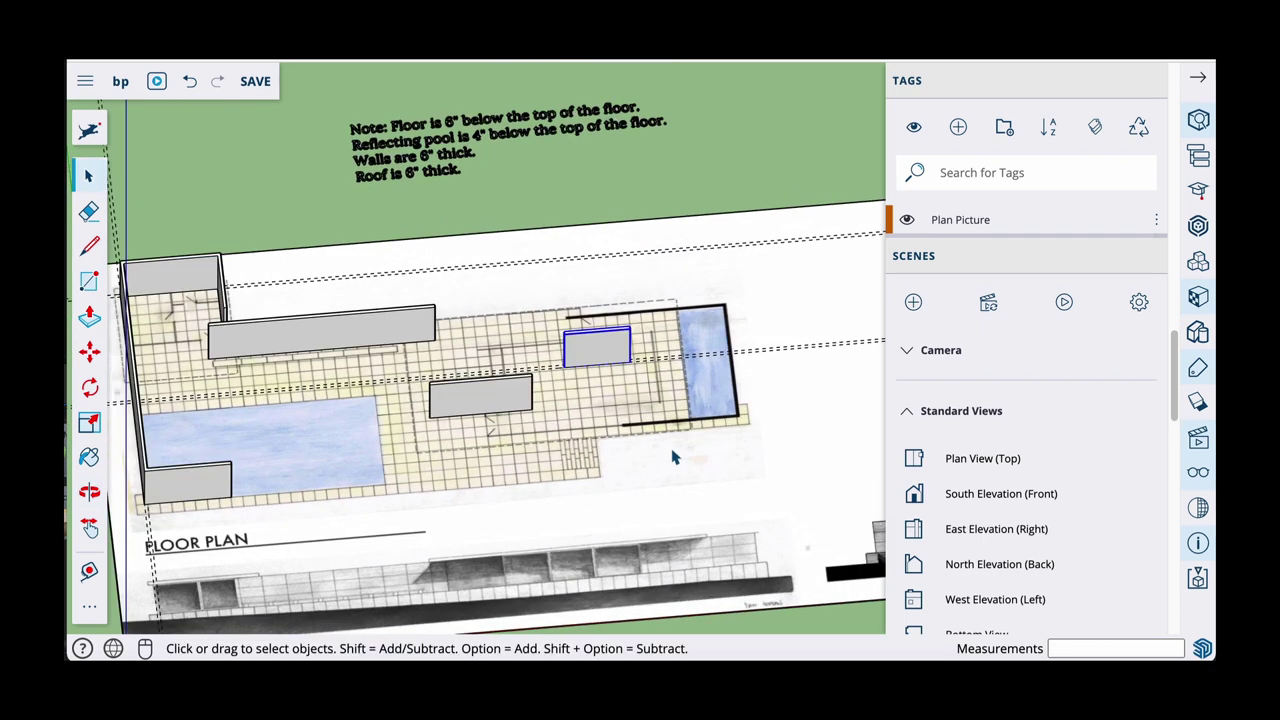
In plan view from above, draw a line across the left end of the upper wall leading to the small pool
{"action": "left_click", "coordinate": [968, 460]}
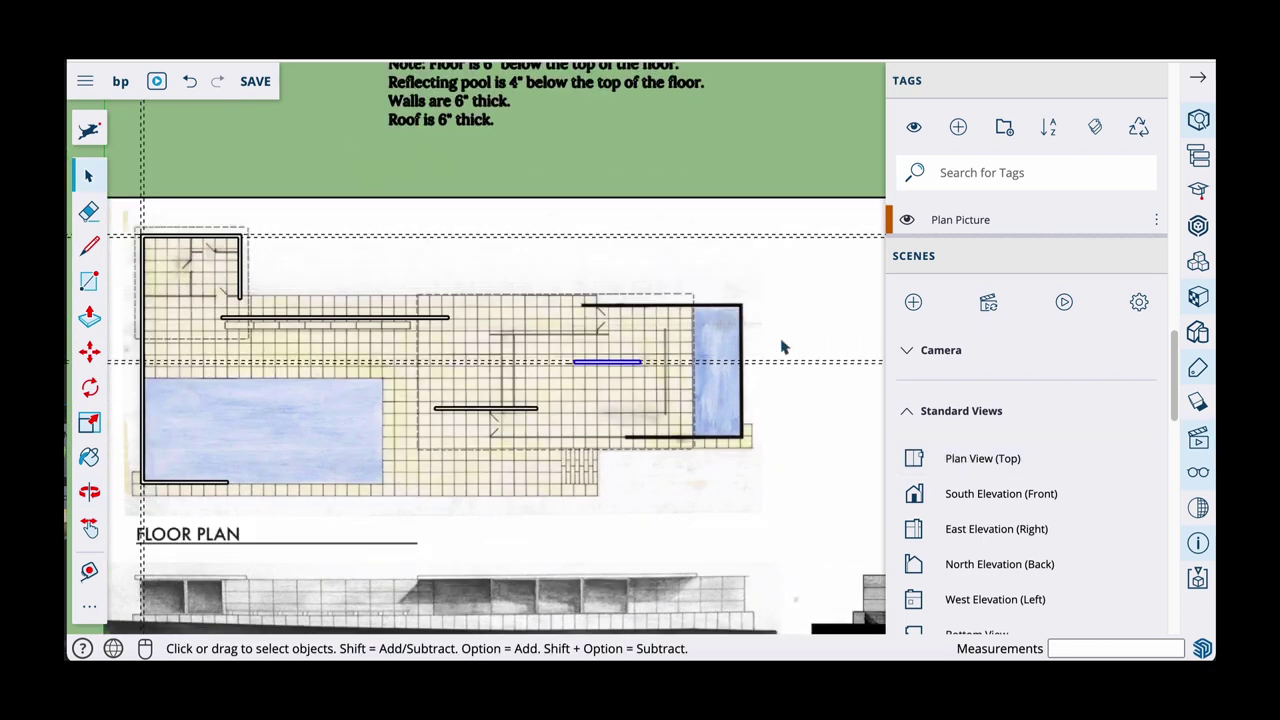
{"action": "scroll", "coordinate": [714, 323], "scroll_direction": "up", "scroll_amount": 6}
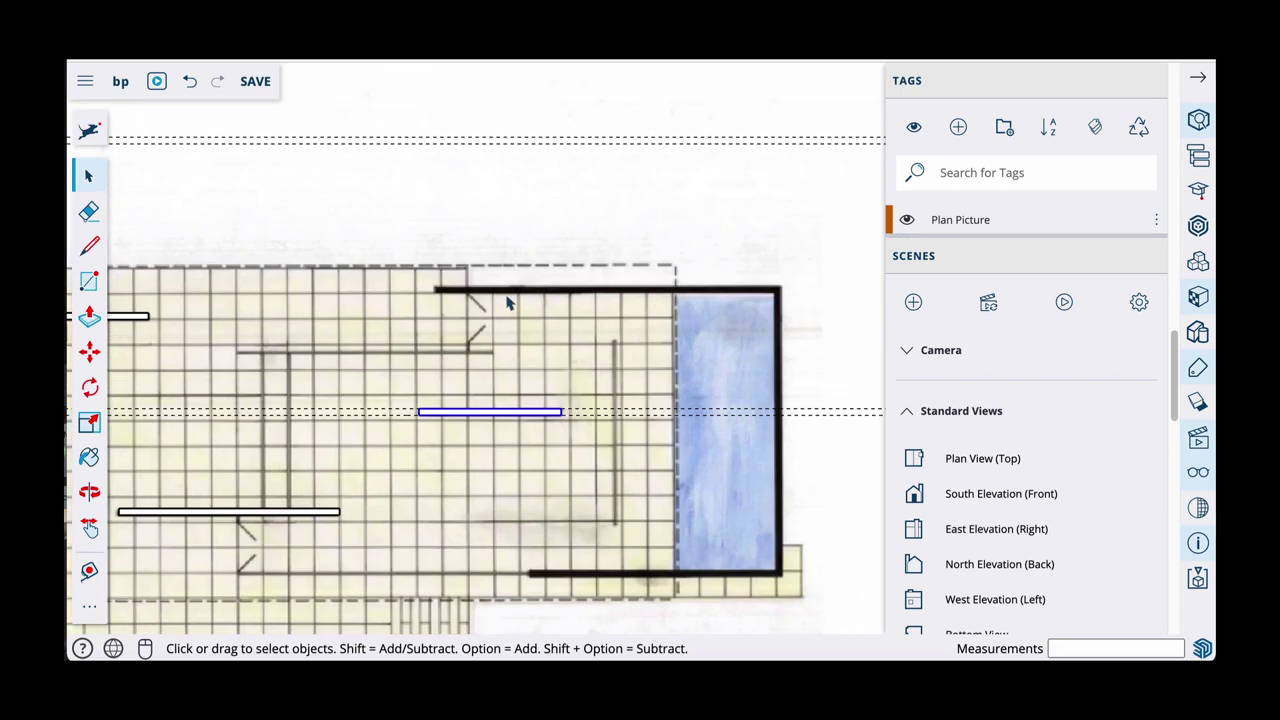
{"action": "middle_click_drag", "start_coordinate": [501, 308], "coordinate": [582, 315], "text": "shift"}
{"action": "scroll", "coordinate": [515, 312], "scroll_direction": "up", "scroll_amount": 5}
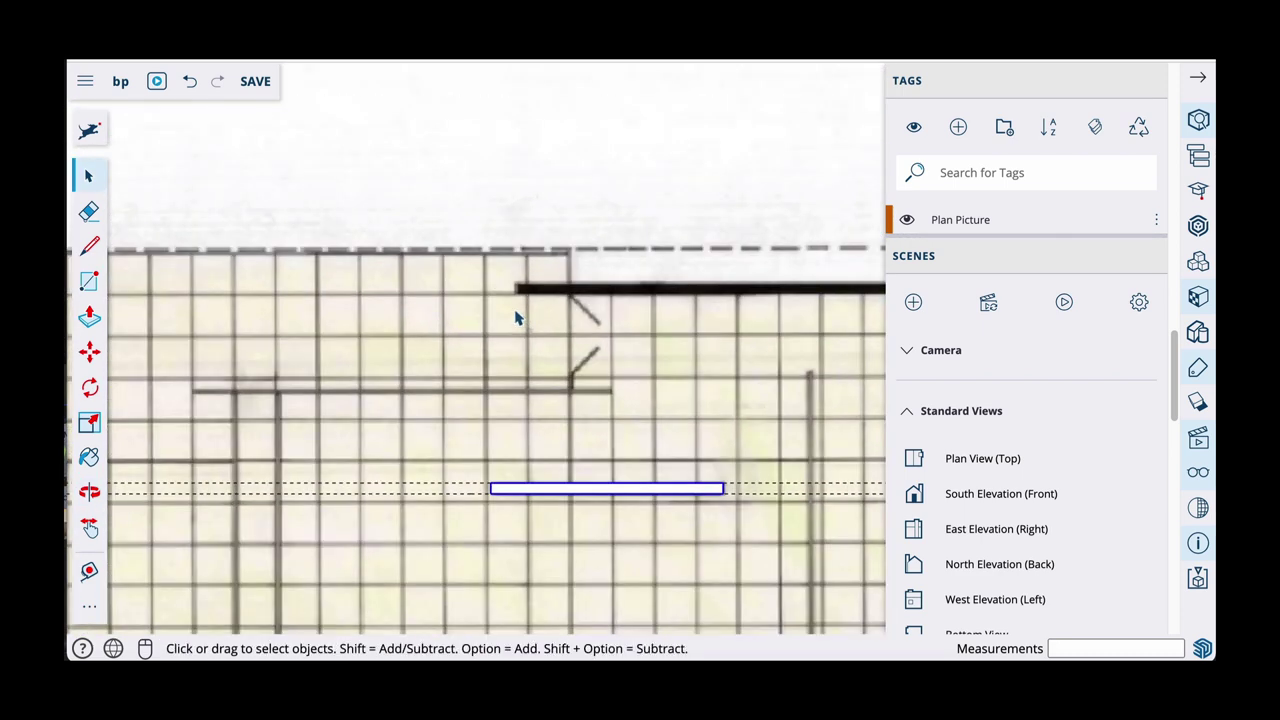
{"action": "left_click", "coordinate": [90, 246]}
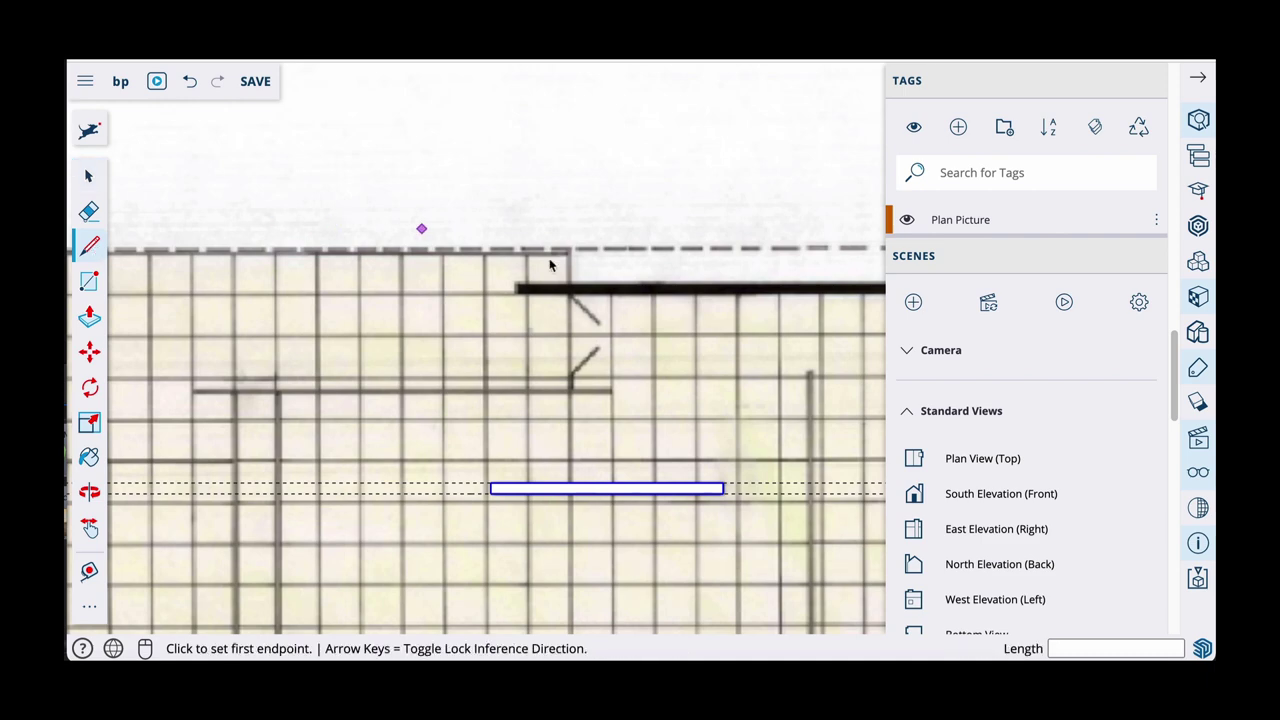
{"action": "scroll", "coordinate": [531, 280], "scroll_direction": "up", "scroll_amount": 4}
{"action": "scroll", "coordinate": [528, 284], "scroll_direction": "up", "scroll_amount": 3}
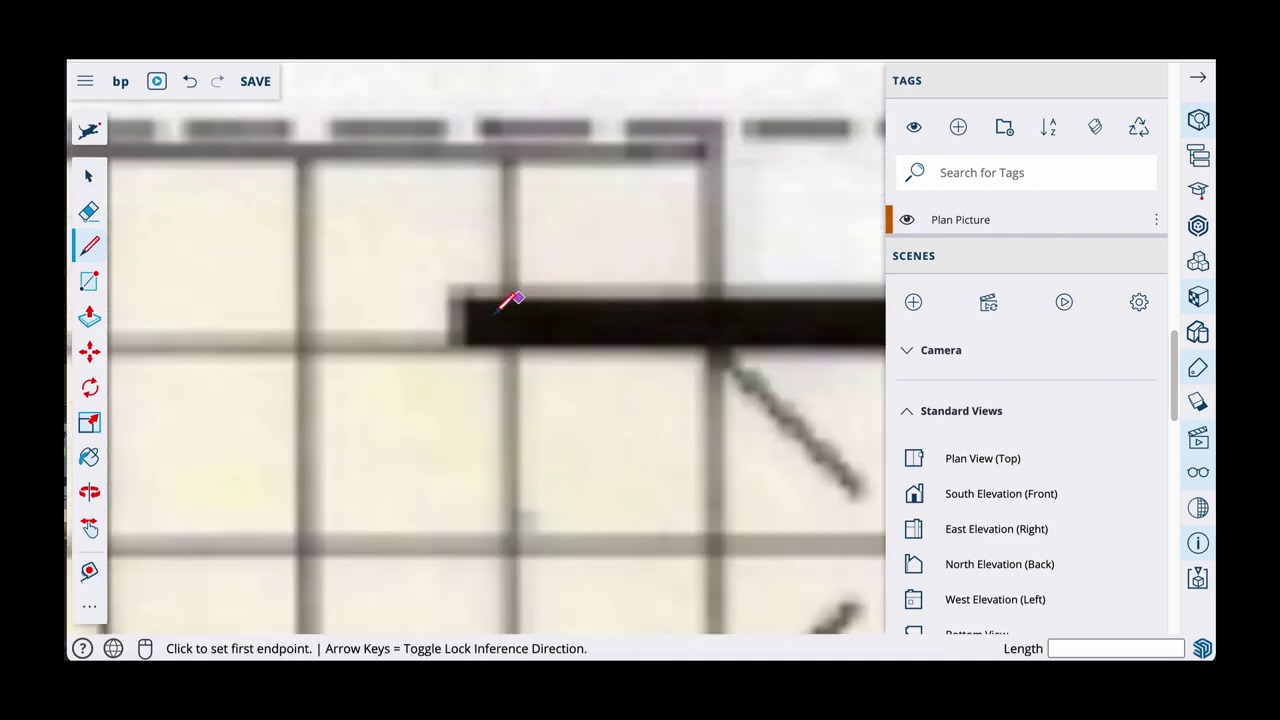
{"action": "left_click", "coordinate": [463, 348]}
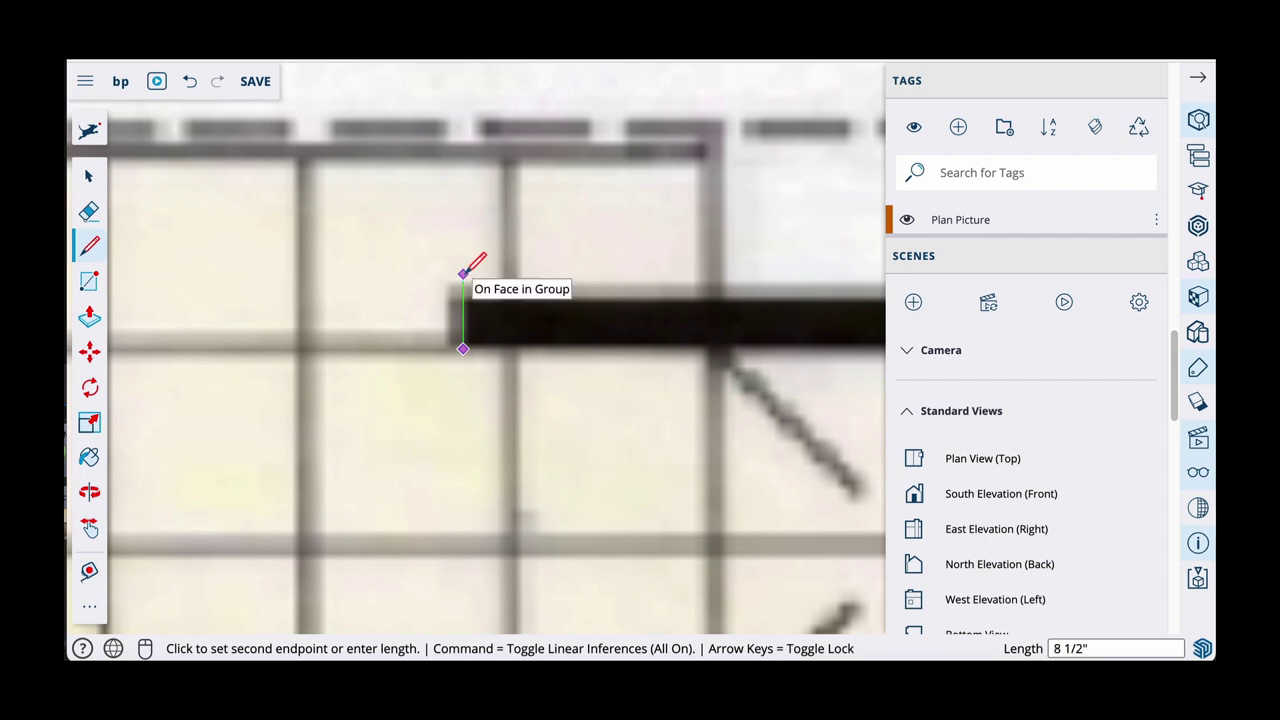
{"action": "left_click", "coordinate": [463, 298]}
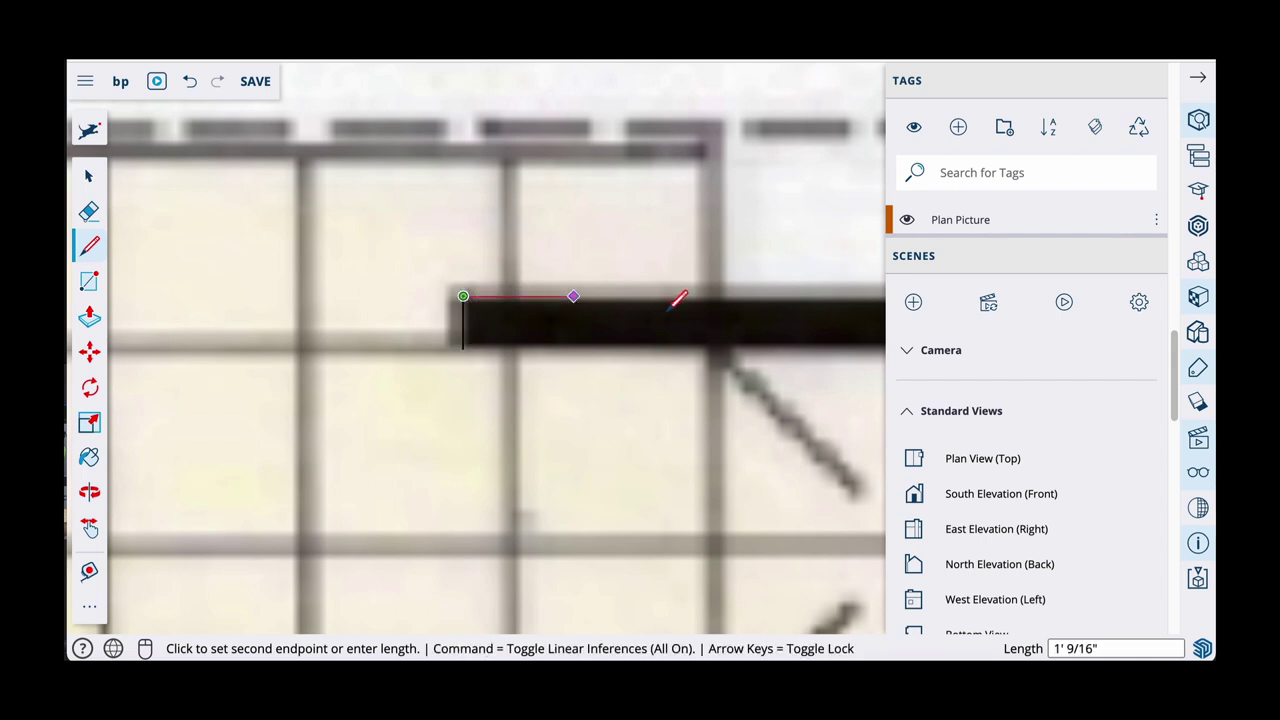
Continue the line along the upper wall's outer edge to the outer corner at the small pool's upper right
{"action": "scroll", "coordinate": [678, 295], "scroll_direction": "down", "scroll_amount": 2}
{"action": "middle_click_drag", "start_coordinate": [697, 302], "coordinate": [232, 297], "text": "shift"}
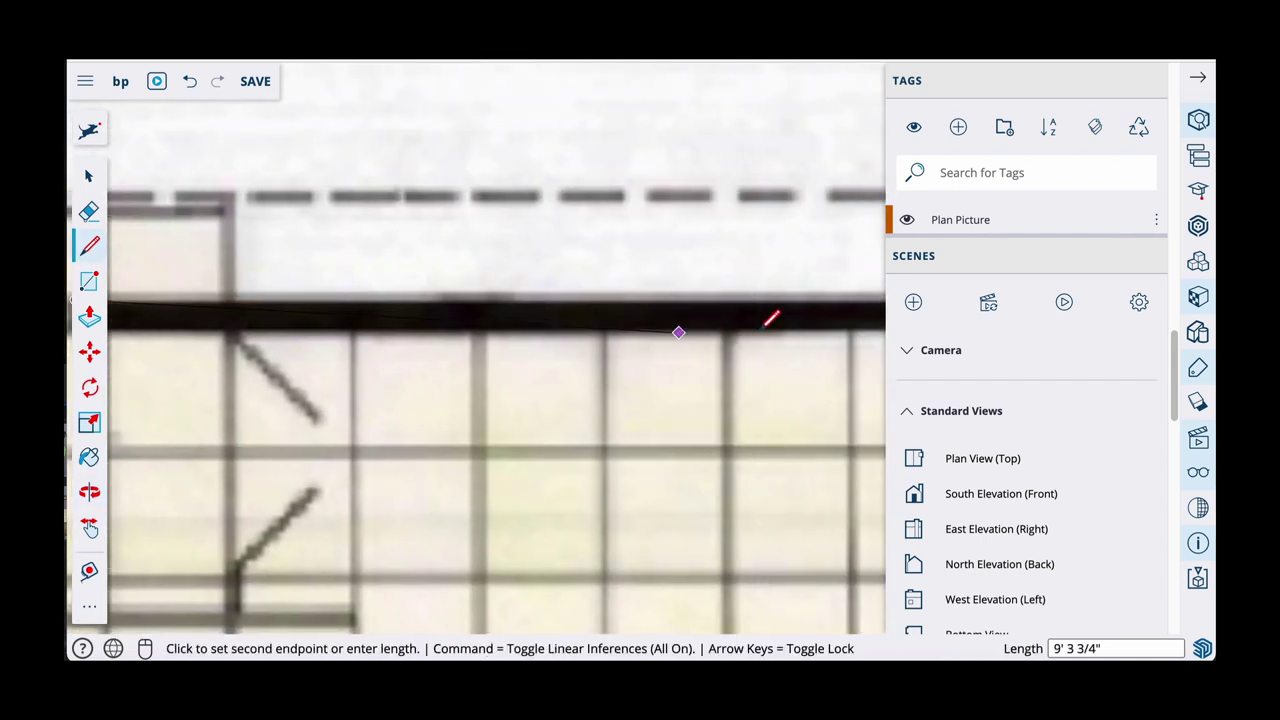
{"action": "middle_click_drag", "start_coordinate": [757, 329], "coordinate": [226, 303], "text": "shift"}
{"action": "middle_click_drag", "start_coordinate": [714, 303], "coordinate": [543, 314]}
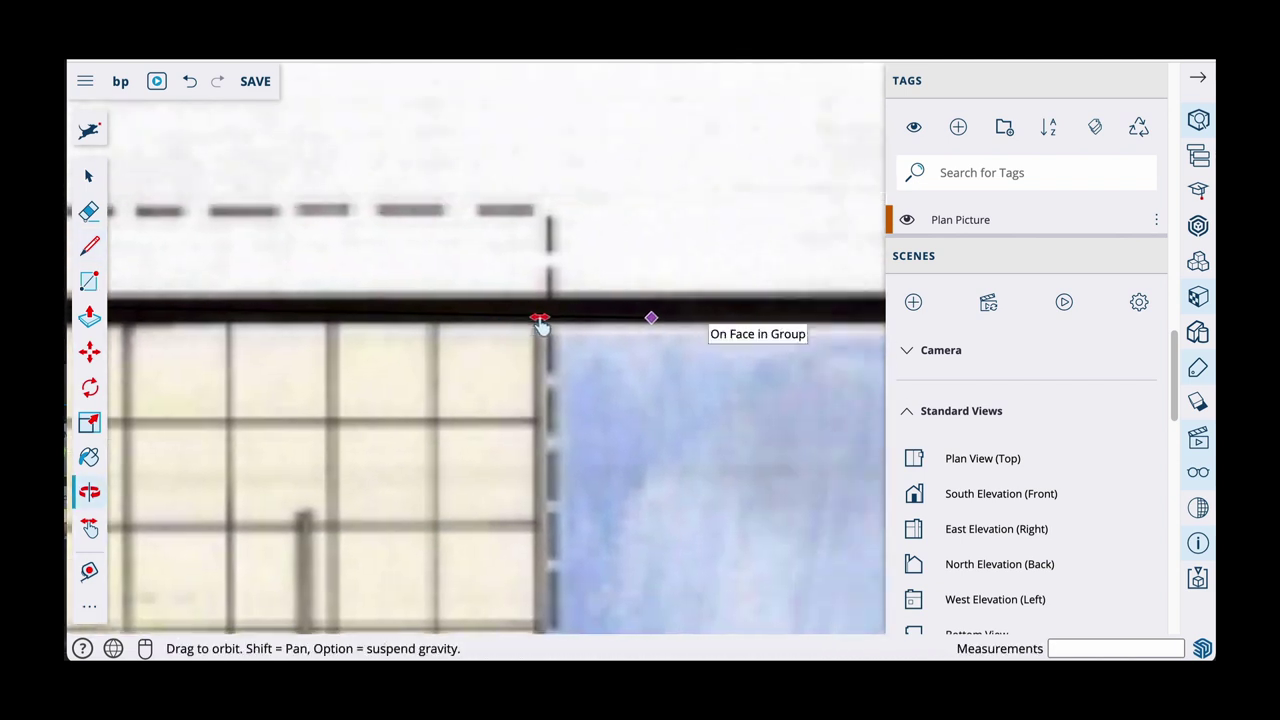
{"action": "scroll", "coordinate": [513, 282], "scroll_direction": "up", "scroll_amount": 3}
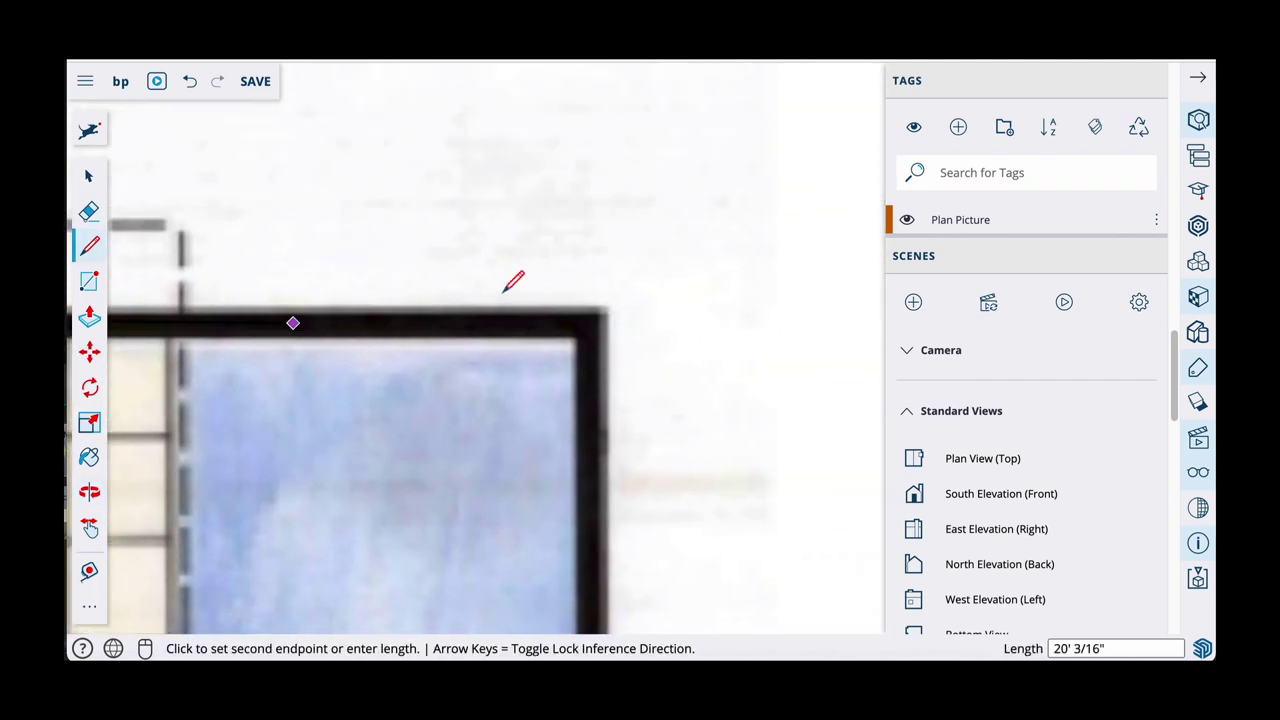
{"action": "left_click", "coordinate": [600, 311]}
Continue the line about 21' 8" down the wall beside the small pool to its lower outer corner
{"action": "scroll", "coordinate": [622, 445], "scroll_direction": "down", "scroll_amount": 4}
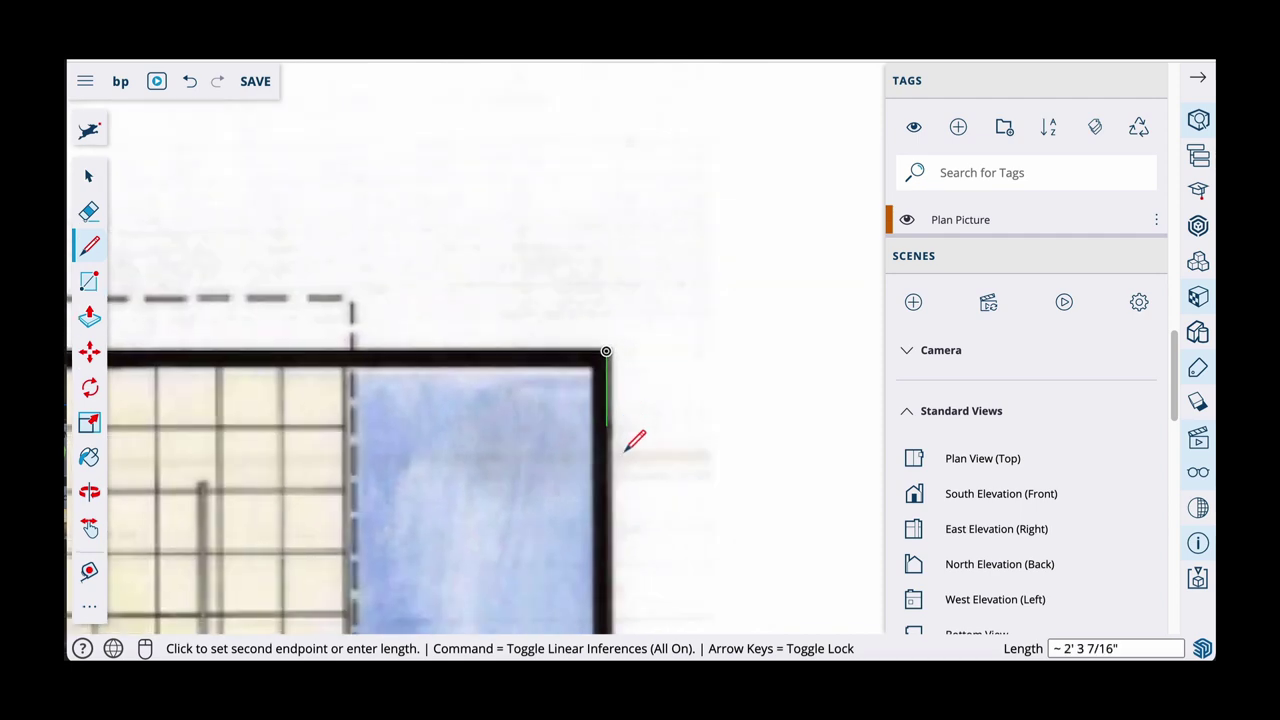
{"action": "middle_click_drag", "start_coordinate": [626, 418], "coordinate": [651, 280], "text": "shift"}
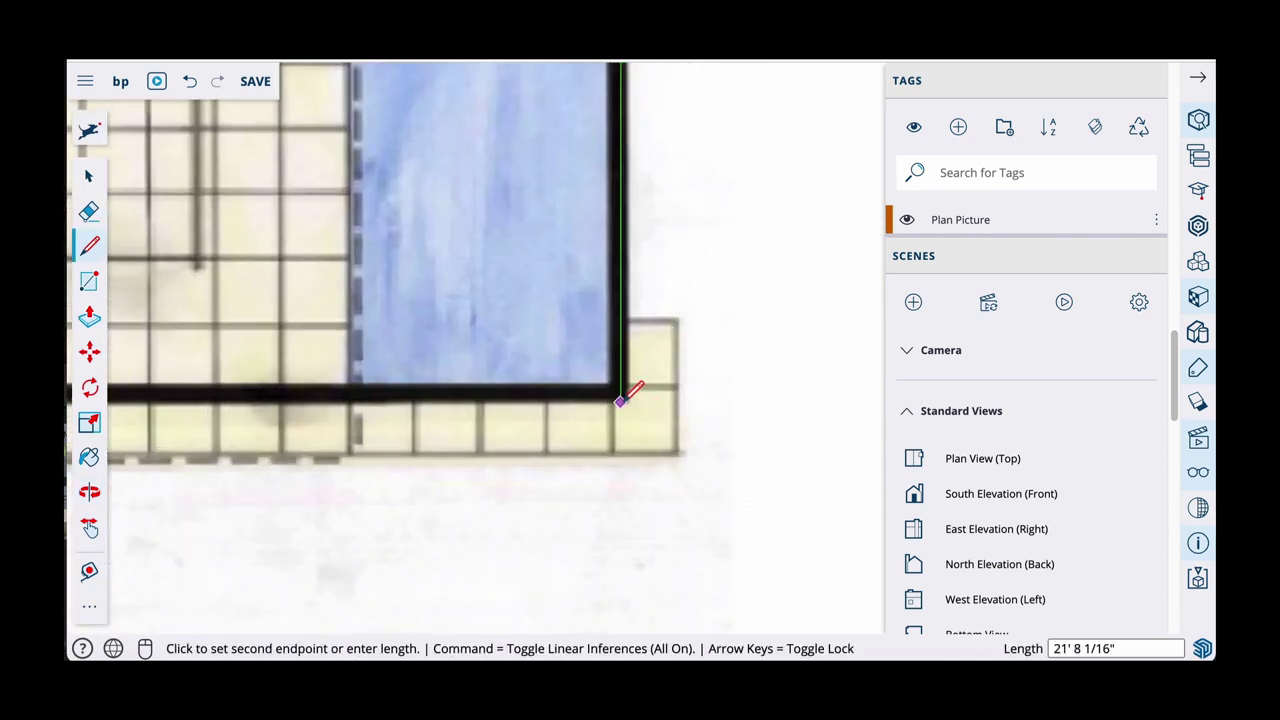
{"action": "left_click", "coordinate": [621, 399]}
Draw the lower wall's outer edge about 18' 8" long to its left end and add a 6" line across that end
{"action": "scroll", "coordinate": [505, 398], "scroll_direction": "down", "scroll_amount": 2}
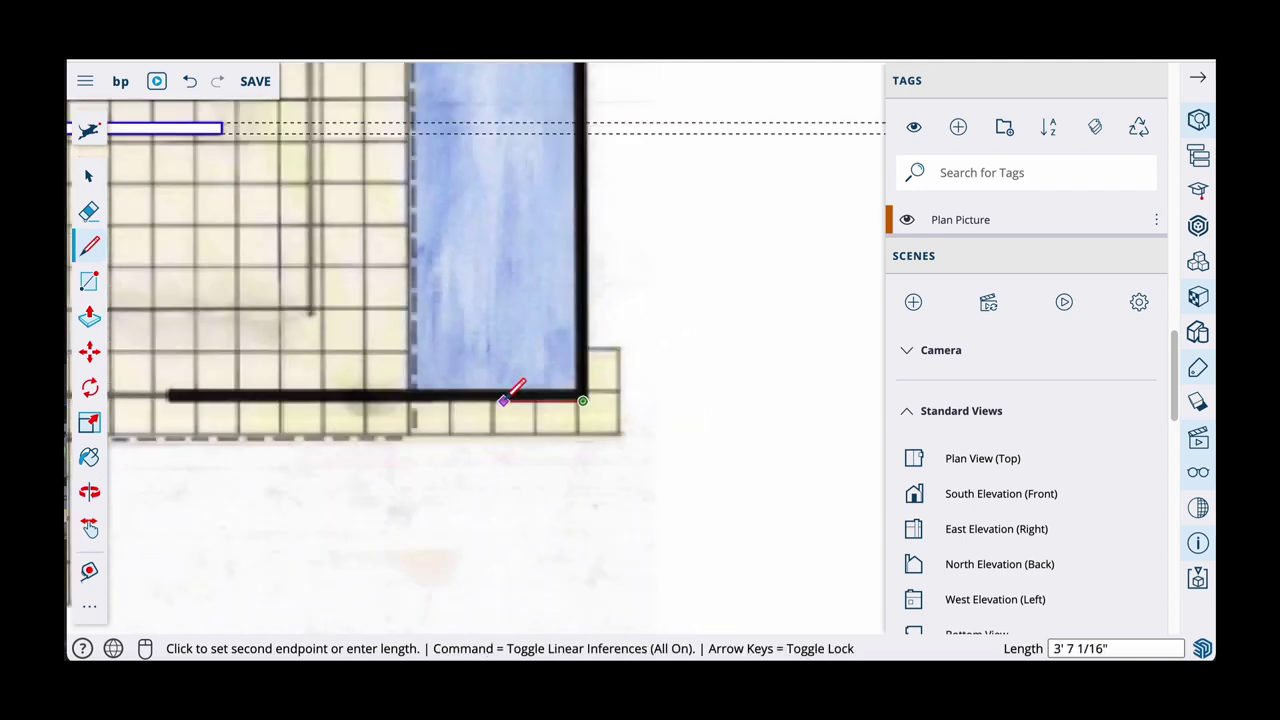
{"action": "middle_click_drag", "start_coordinate": [503, 401], "coordinate": [792, 378], "text": "shift"}
{"action": "scroll", "coordinate": [487, 389], "scroll_direction": "up", "scroll_amount": 3}
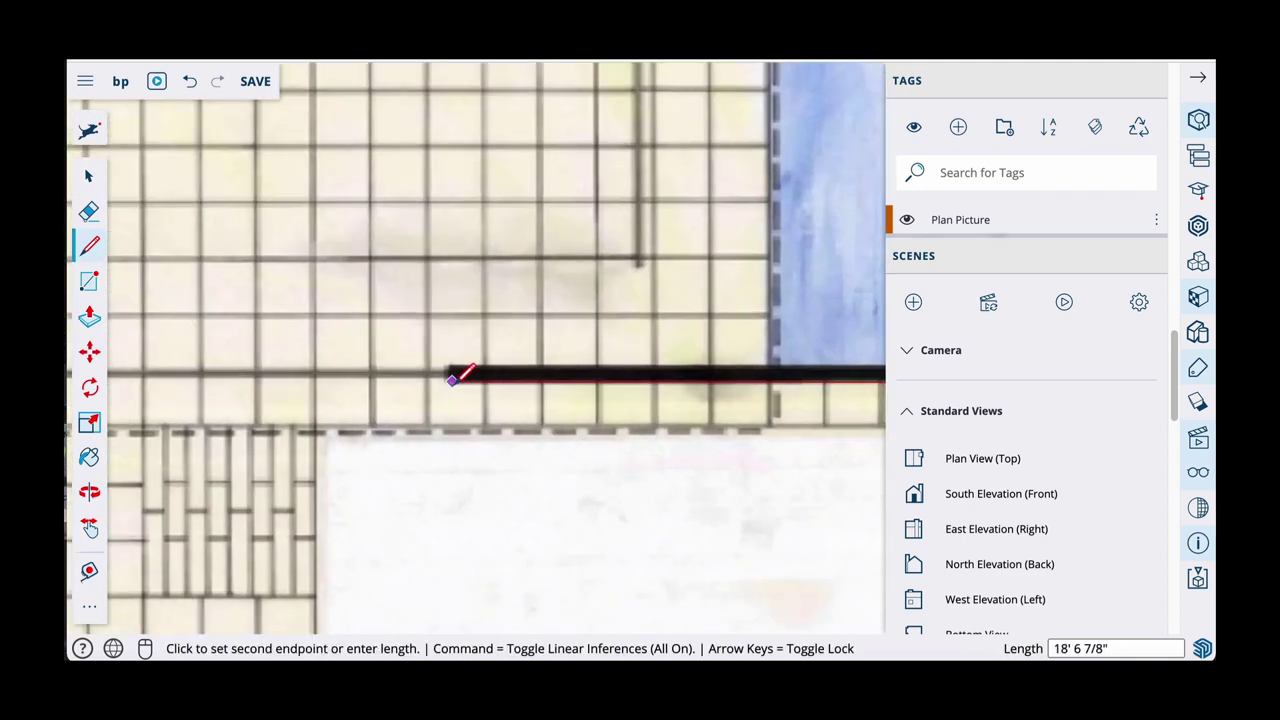
{"action": "scroll", "coordinate": [452, 378], "scroll_direction": "up", "scroll_amount": 1}
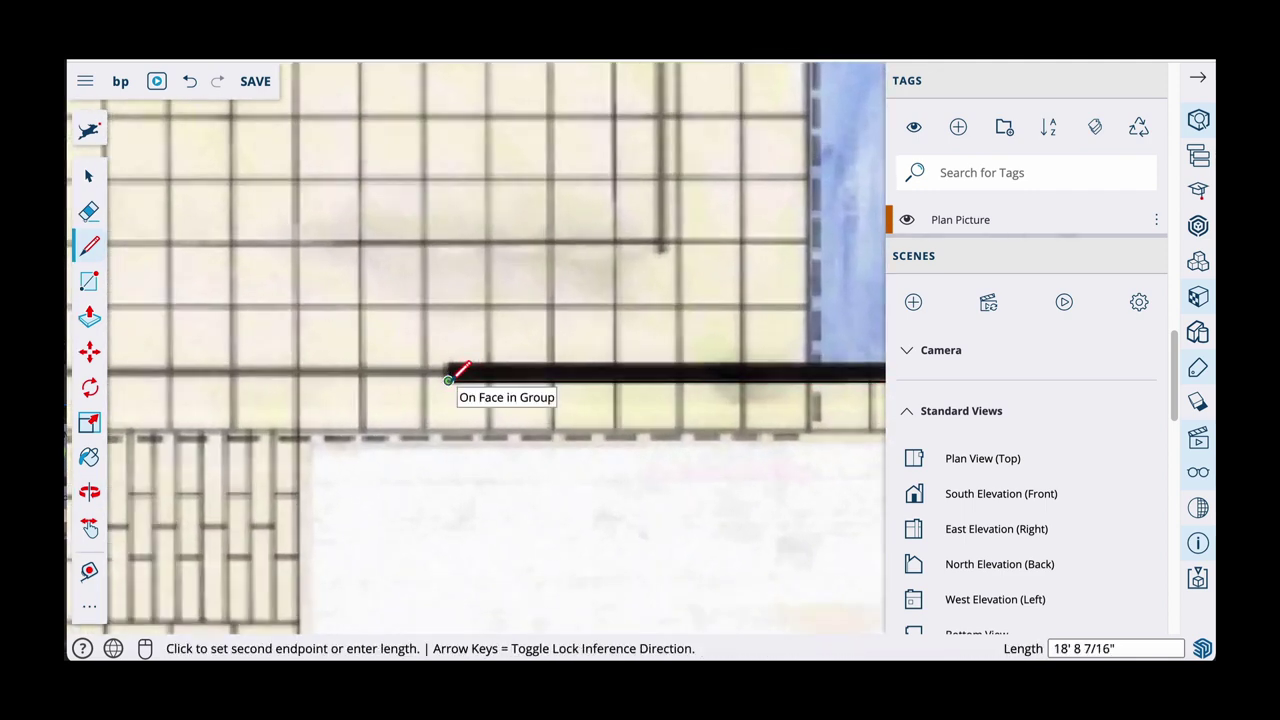
{"action": "left_click", "coordinate": [448, 380]}
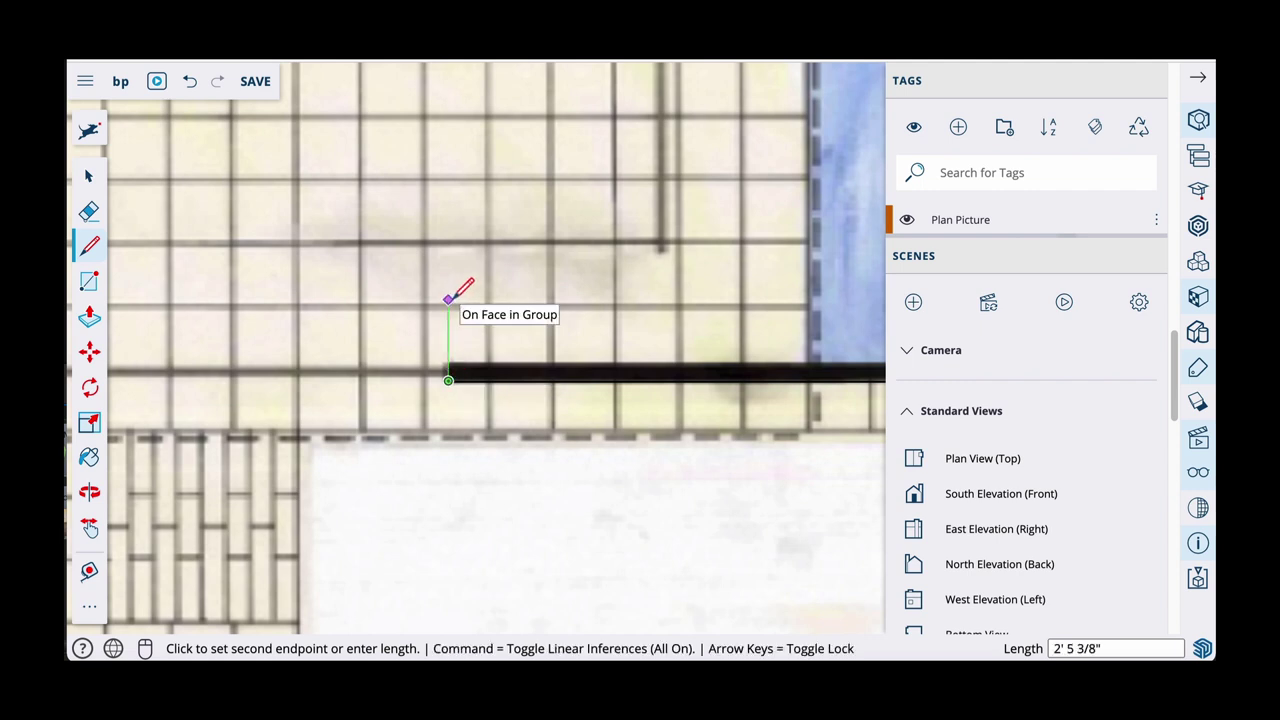
{"action": "key", "text": "Return"}
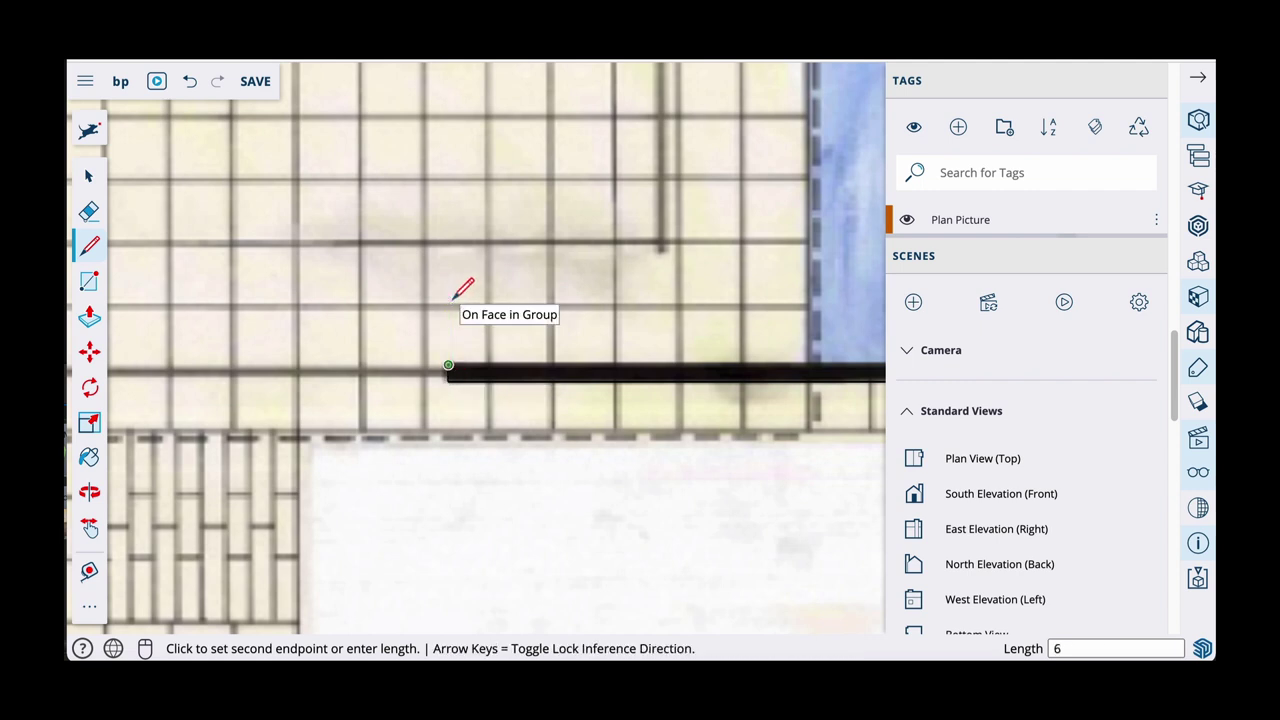
{"action": "key", "text": "Escape"}
Hide the Plan Picture tag so that only the model geometry is shown
{"action": "scroll", "coordinate": [515, 328], "scroll_direction": "down", "scroll_amount": 5}
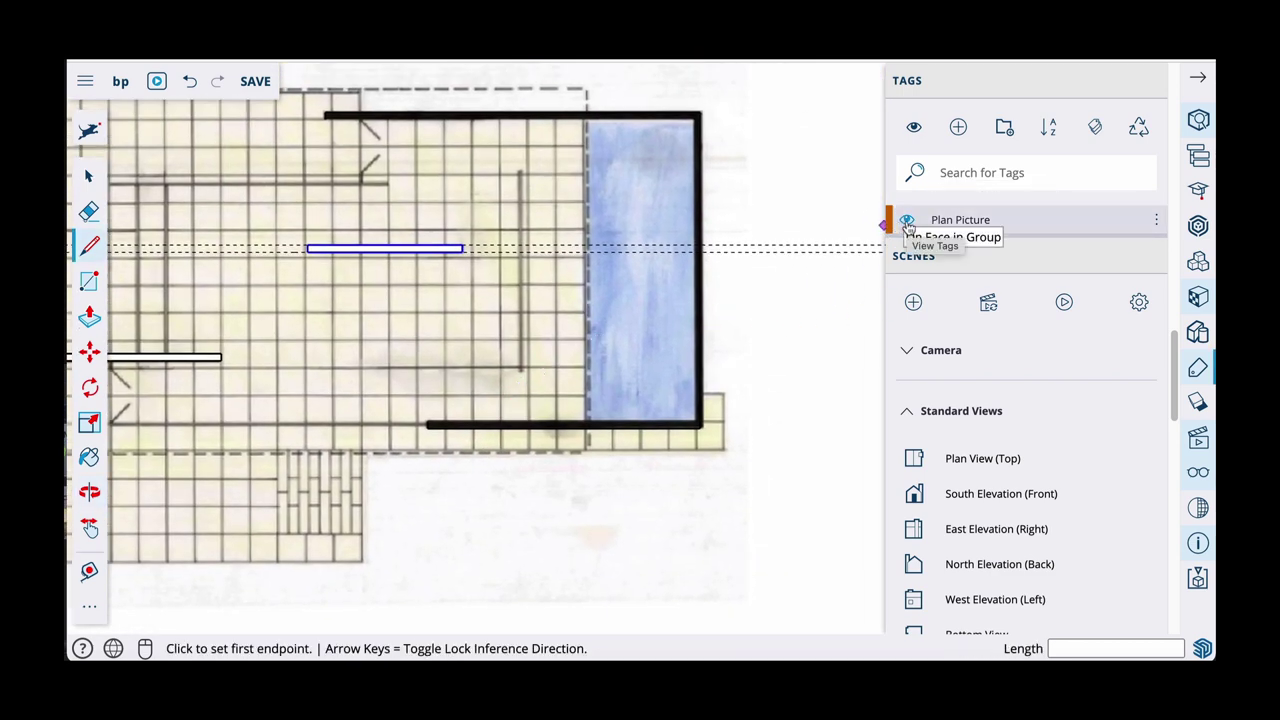
{"action": "left_click", "coordinate": [907, 221]}
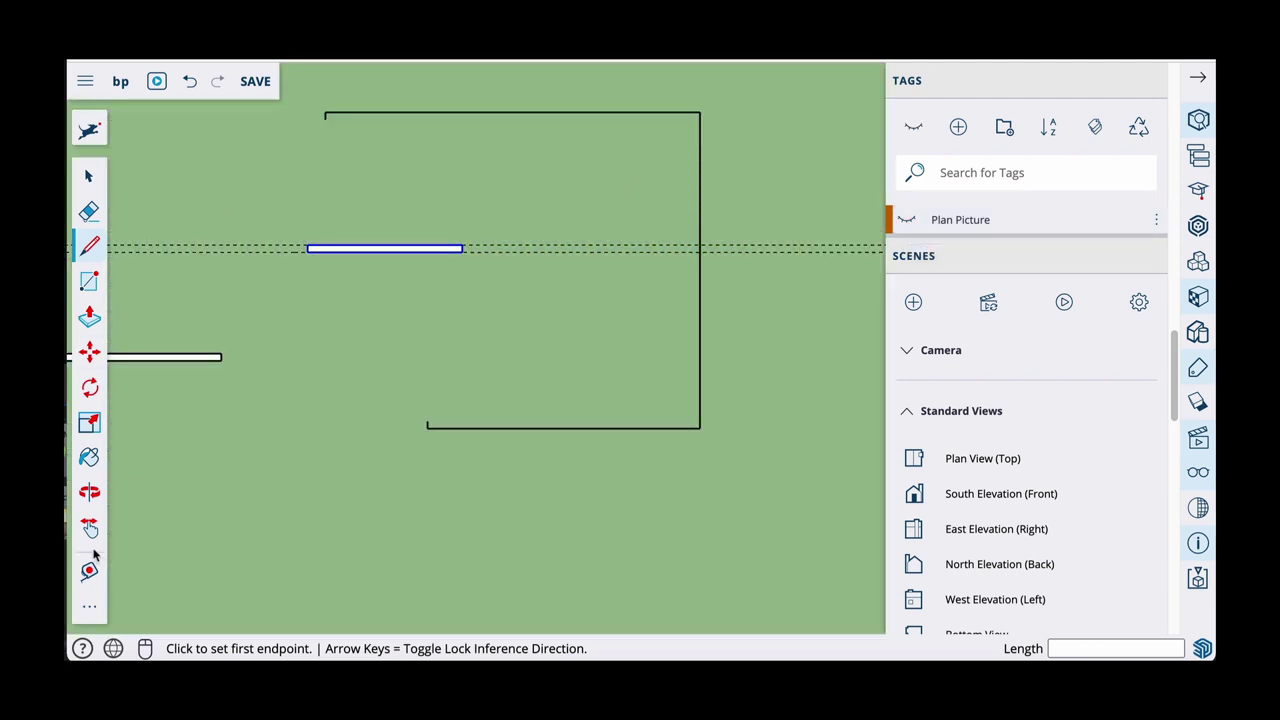
Place a guide 6" inside the upper wall's outer edge, aligned with the short line at its open end
{"action": "left_click", "coordinate": [89, 571]}
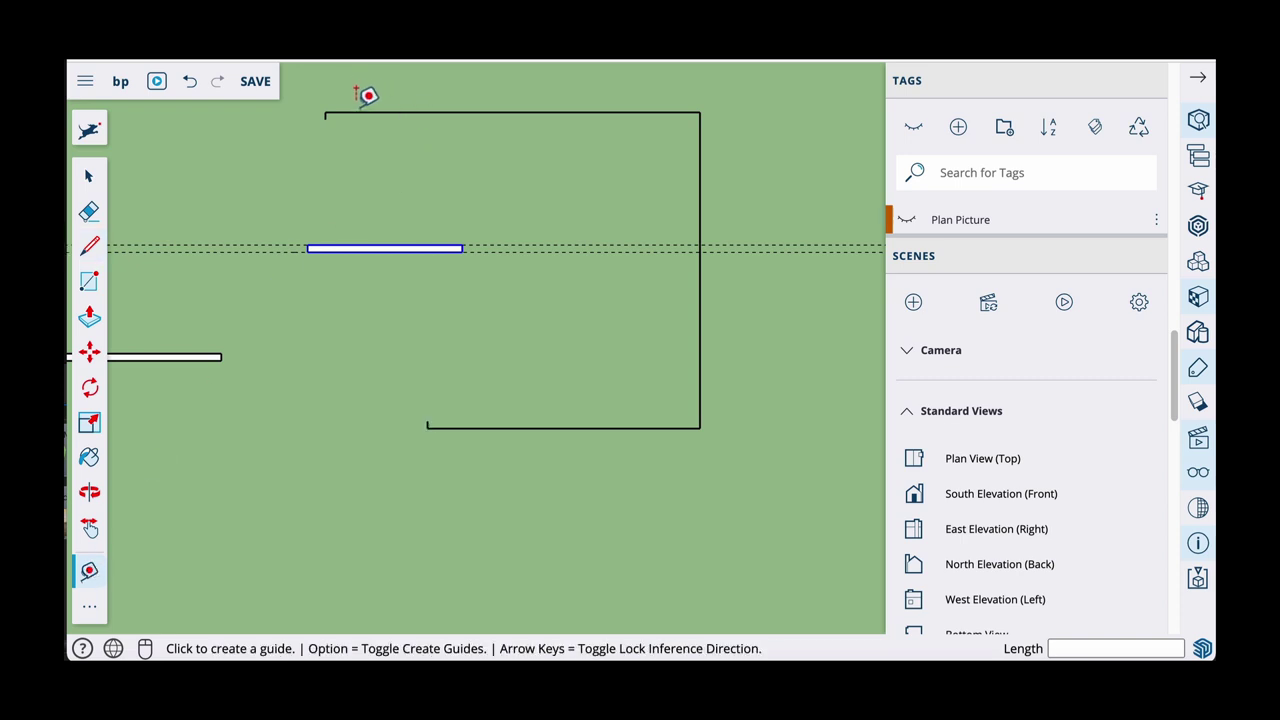
{"action": "left_click", "coordinate": [358, 110]}
{"action": "scroll", "coordinate": [346, 114], "scroll_direction": "up", "scroll_amount": 3}
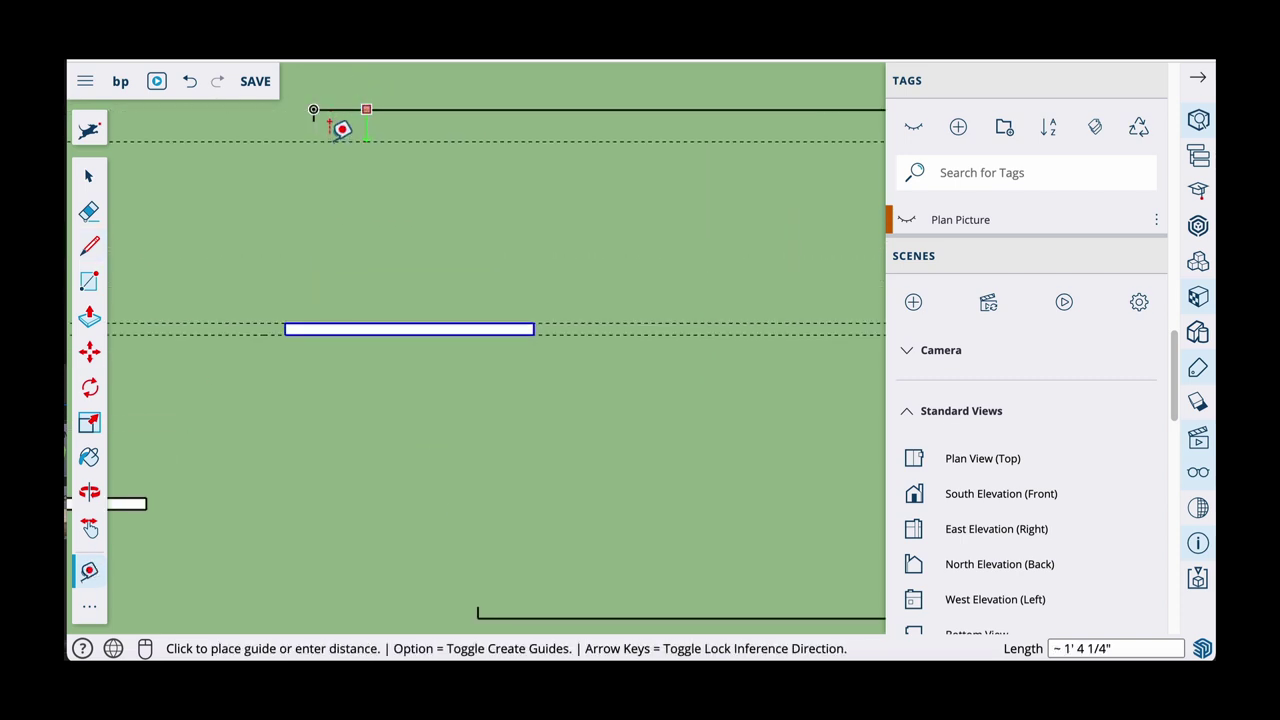
{"action": "scroll", "coordinate": [332, 120], "scroll_direction": "up", "scroll_amount": 2}
{"action": "scroll", "coordinate": [326, 114], "scroll_direction": "up", "scroll_amount": 2}
{"action": "left_click", "coordinate": [312, 115]}
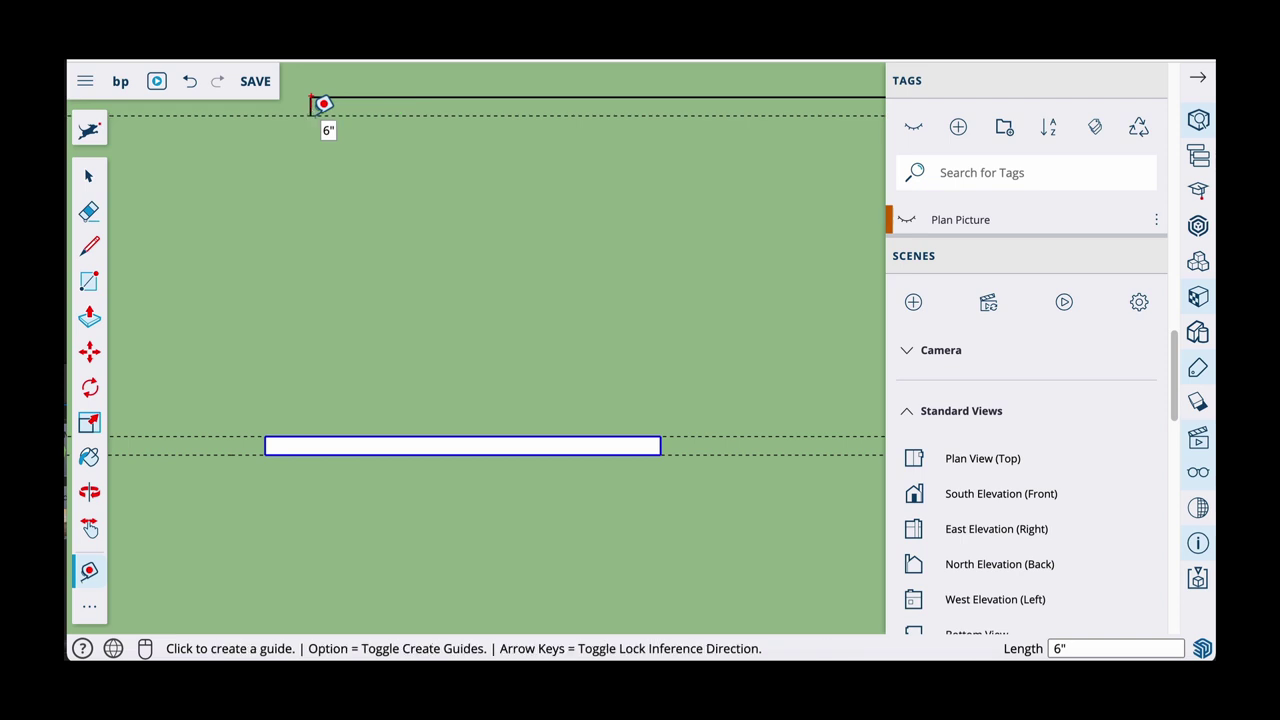
Place guides 6" inside the outer edges of the long side wall and the lower wall of the U-shaped outline
{"action": "scroll", "coordinate": [480, 188], "scroll_direction": "down", "scroll_amount": 4}
{"action": "middle_click_drag", "start_coordinate": [586, 247], "coordinate": [479, 227], "text": "shift"}
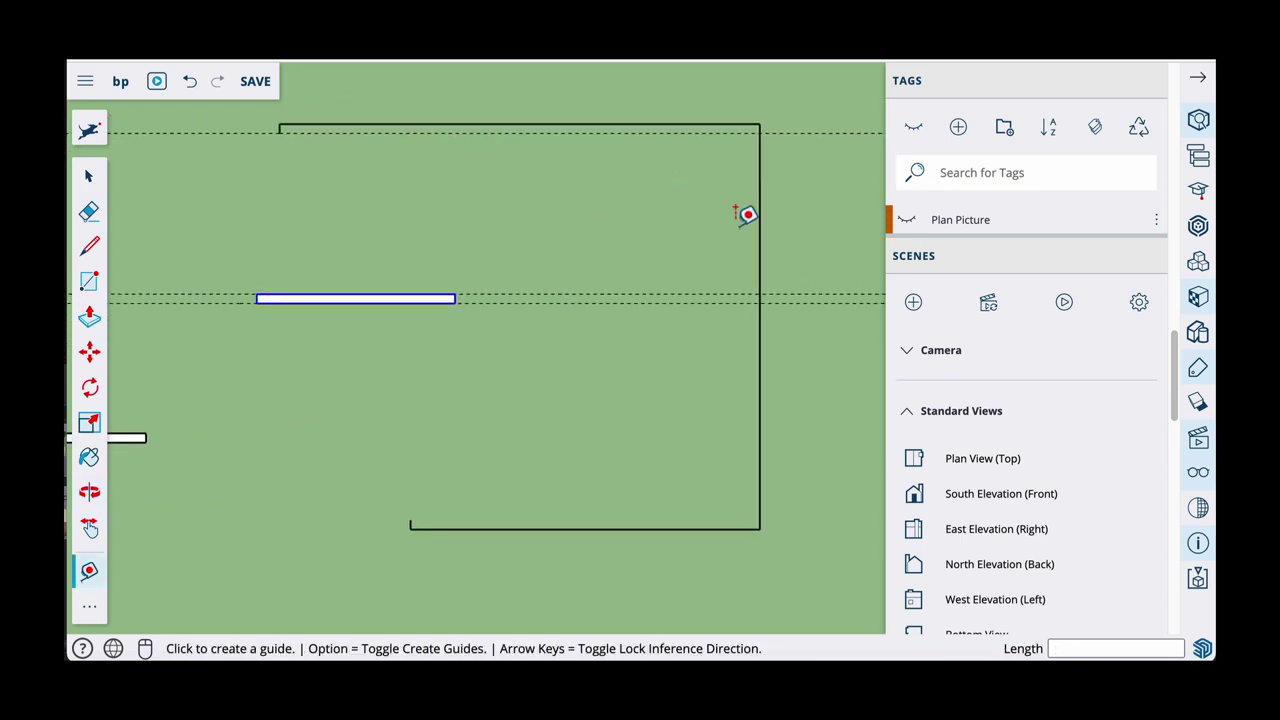
{"action": "left_click", "coordinate": [760, 229]}
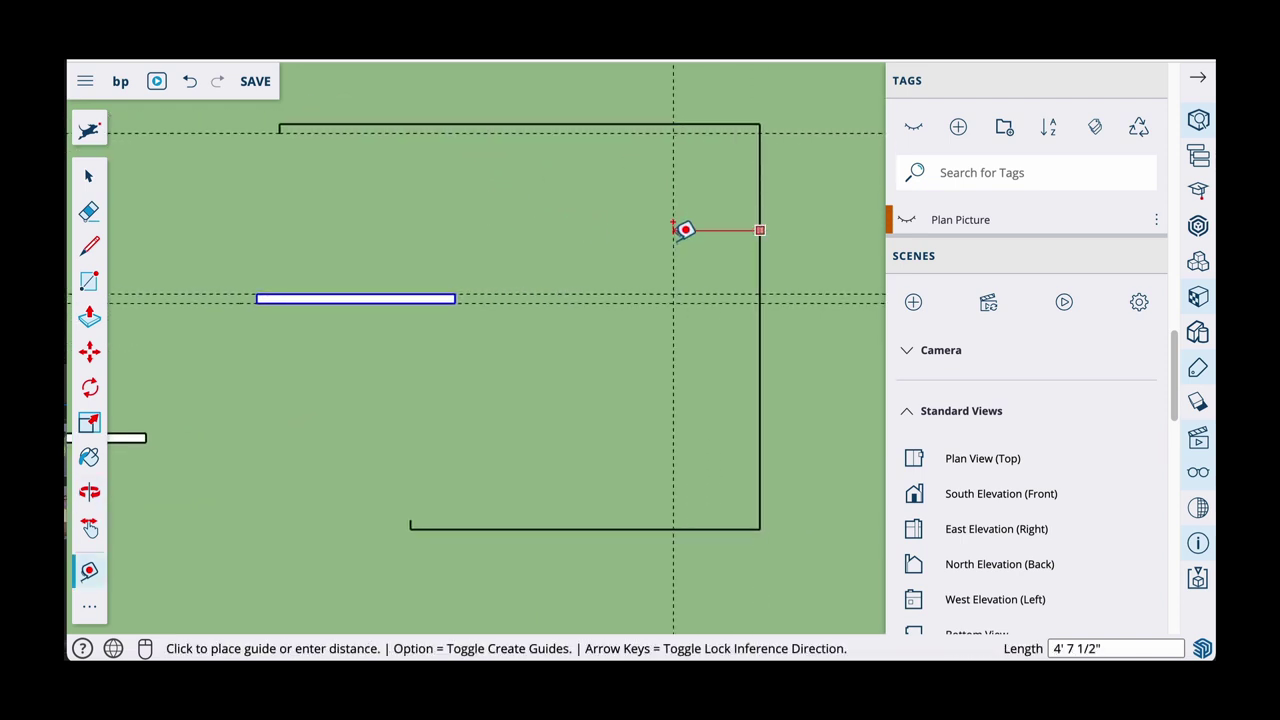
{"action": "key", "text": "Return"}
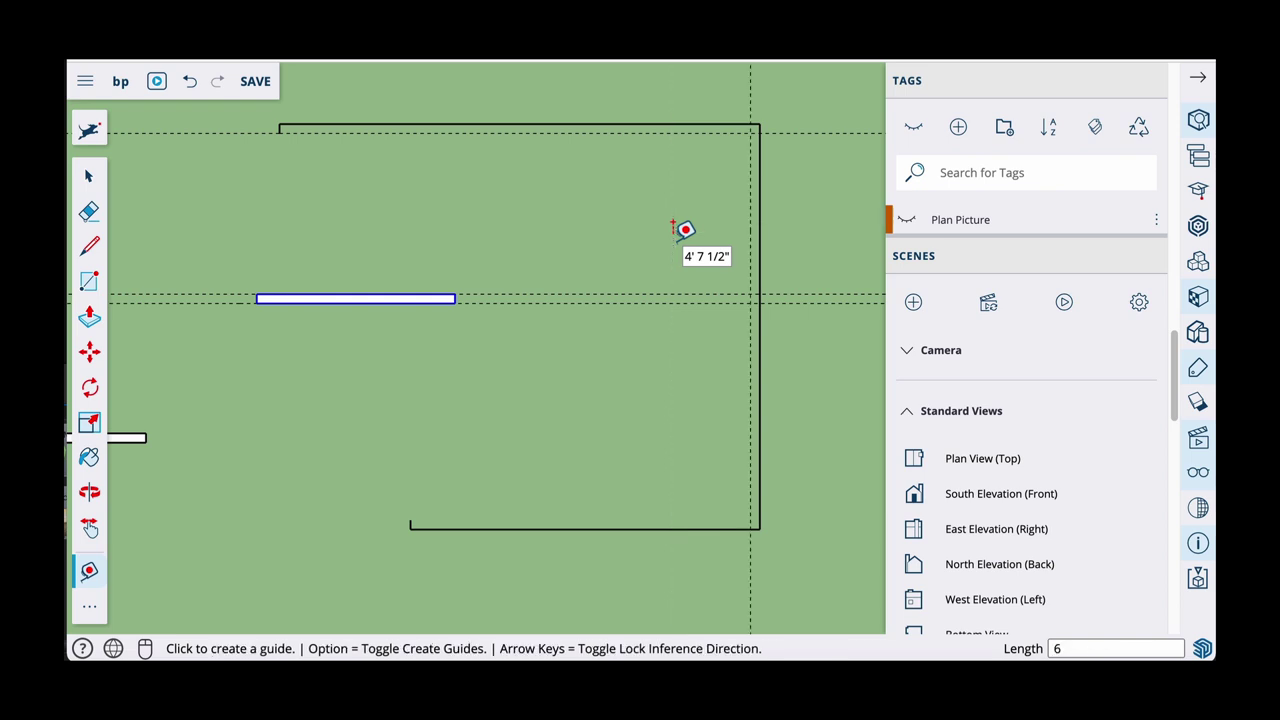
{"action": "left_click", "coordinate": [550, 528]}
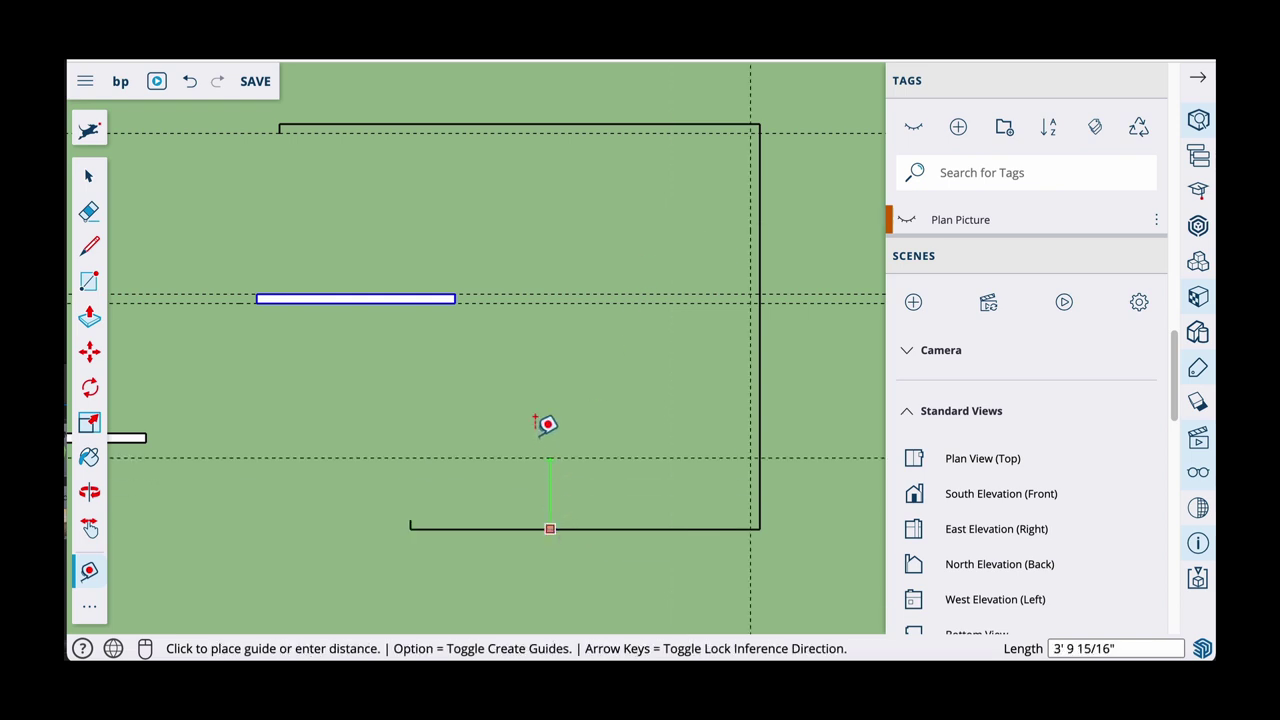
{"action": "left_click", "coordinate": [410, 519]}
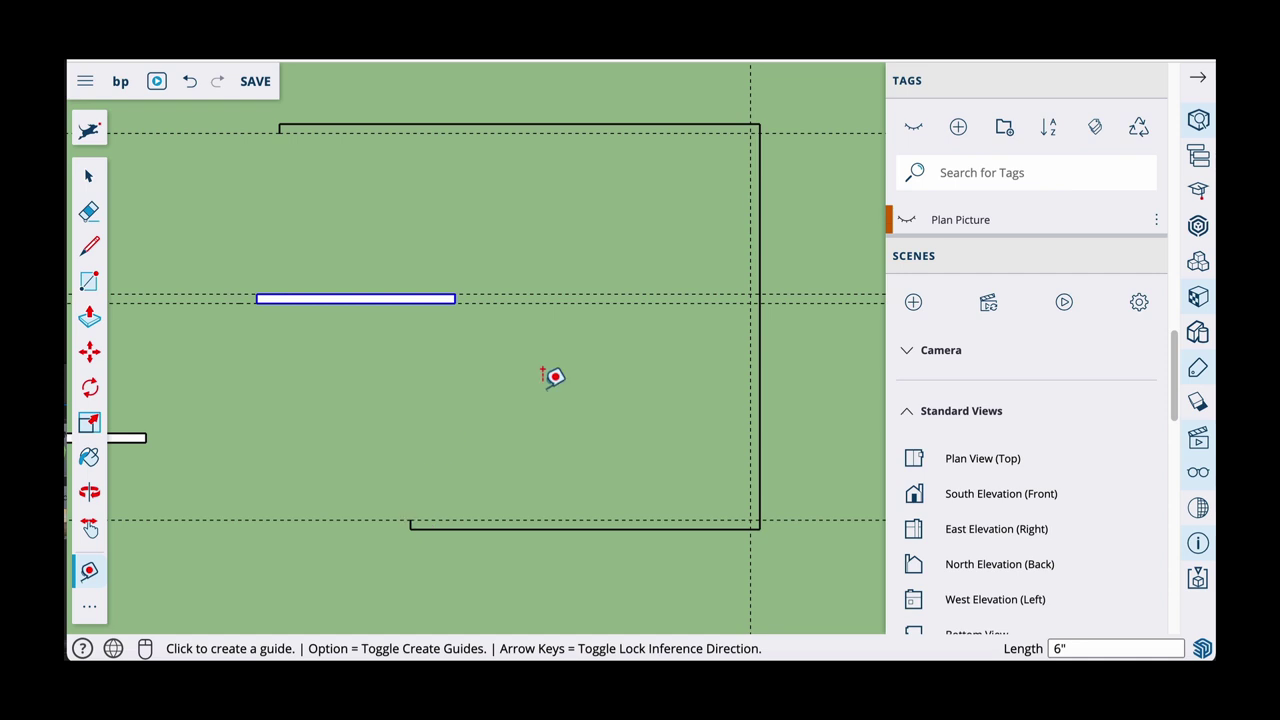
Draw the U-shaped wall's inner edge along the guides from the upper open end around to the lower open end, closing the outline
{"action": "left_click", "coordinate": [89, 250]}
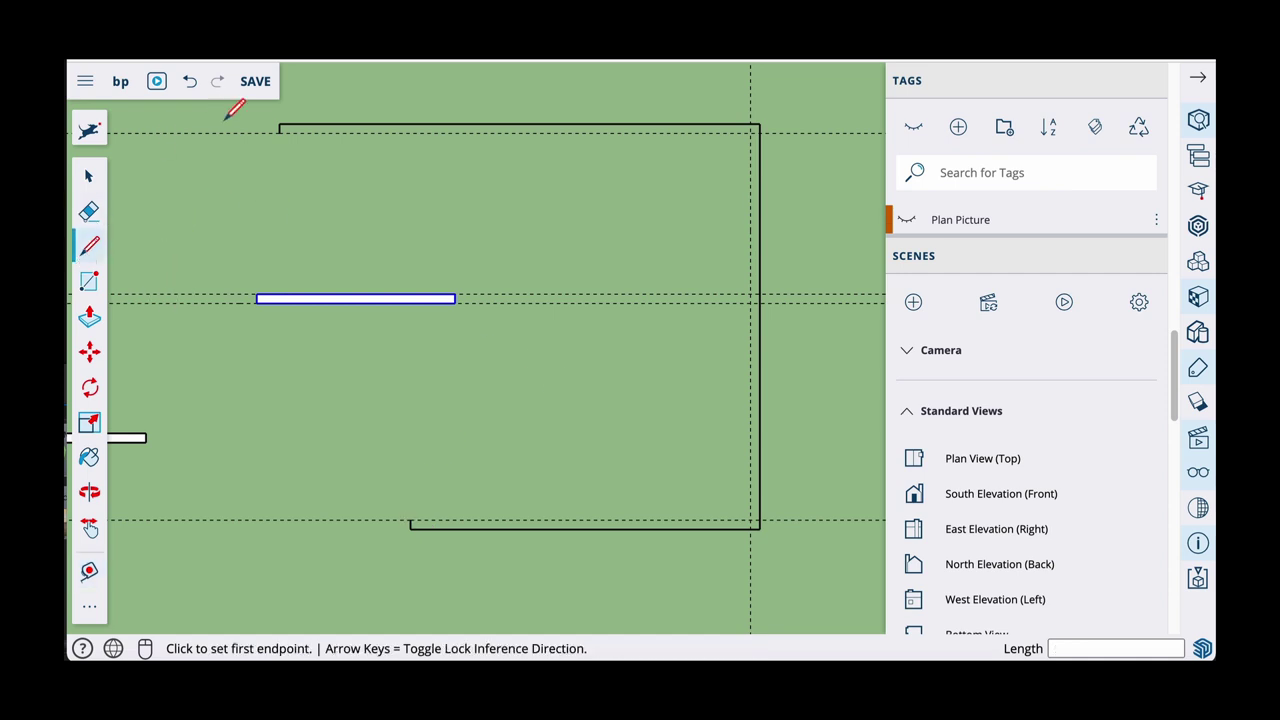
{"action": "left_click", "coordinate": [279, 132]}
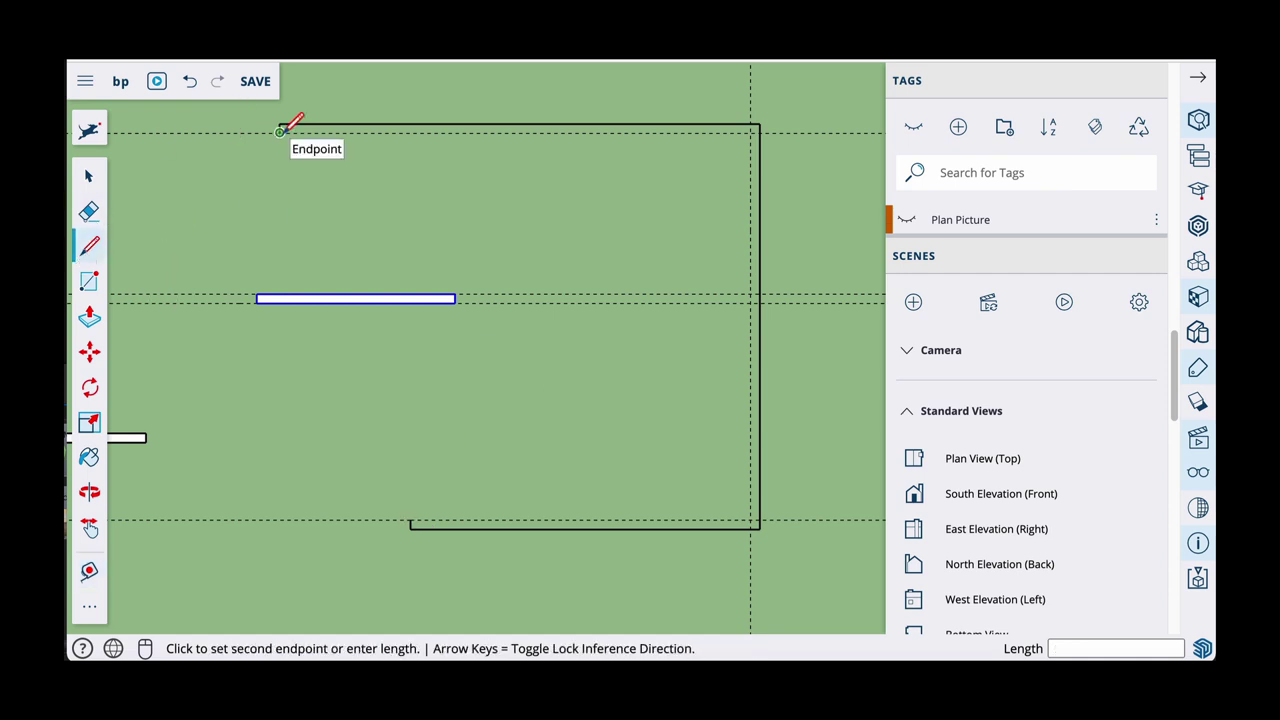
{"action": "left_click", "coordinate": [751, 132]}
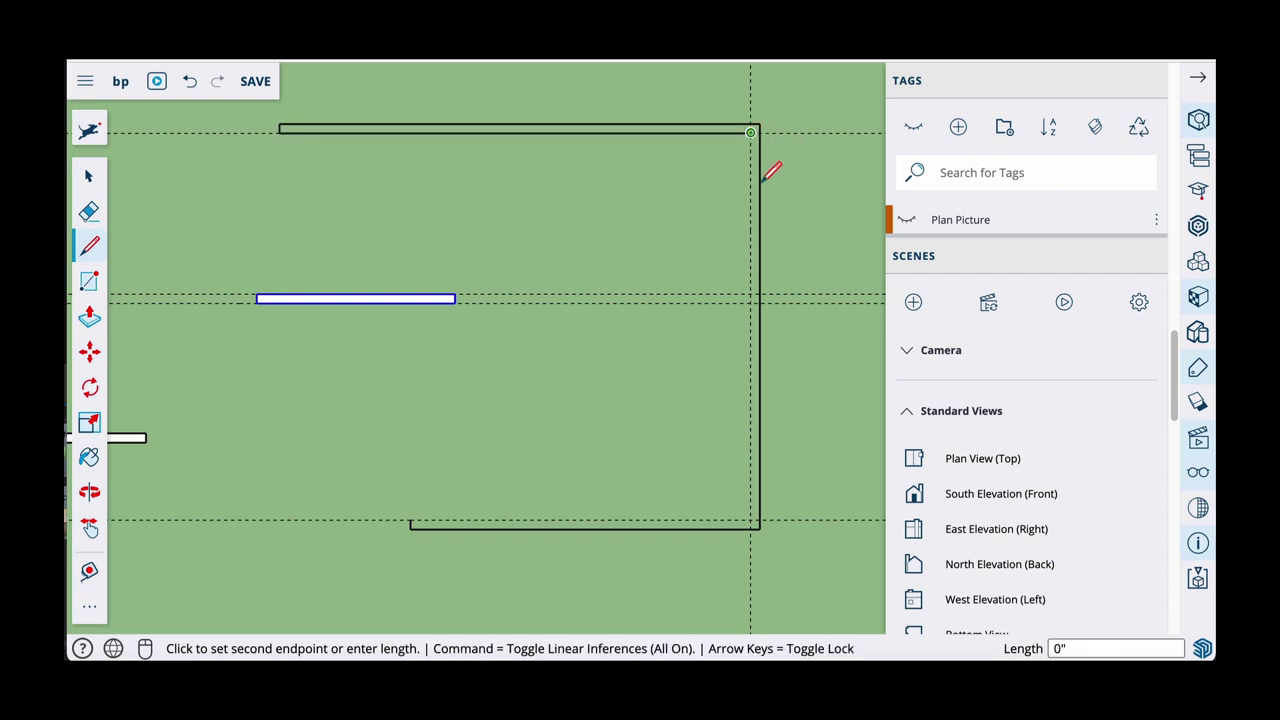
{"action": "left_click", "coordinate": [751, 520]}
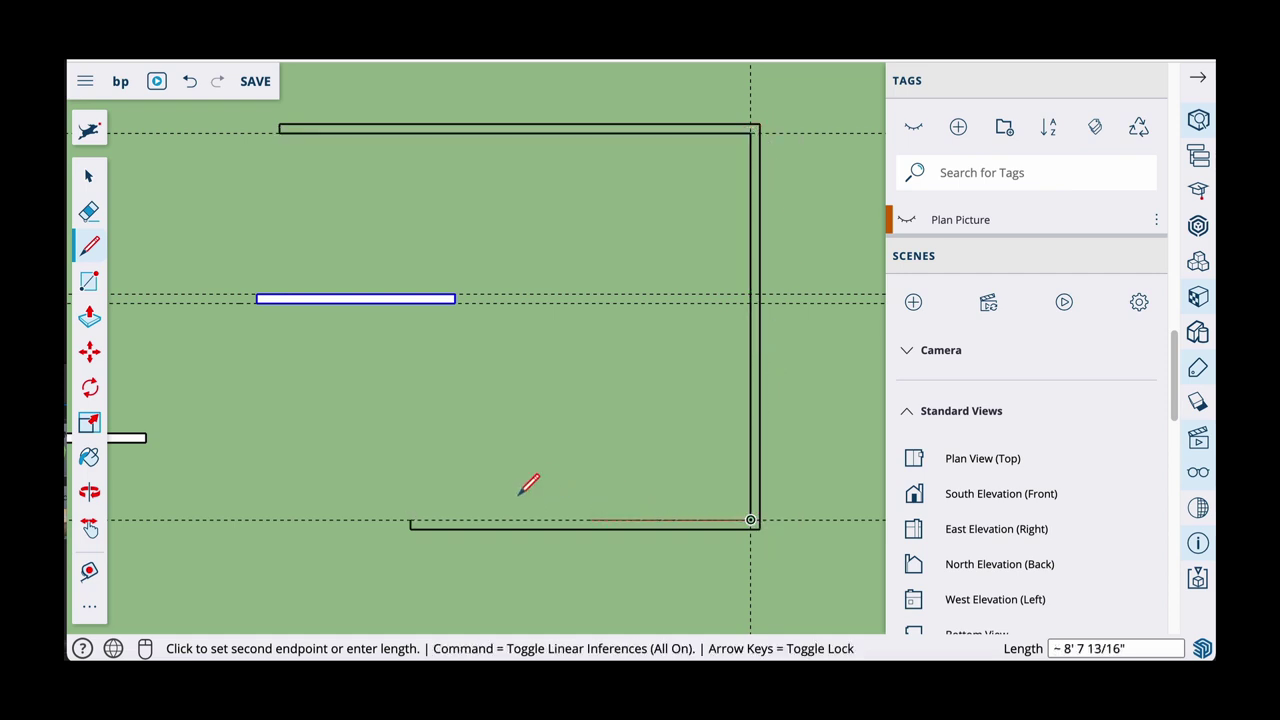
{"action": "left_click", "coordinate": [410, 520]}
Push/Pull the U-shaped wall face up 10' to match the height of the neighbouring wall
{"action": "scroll", "coordinate": [651, 420], "scroll_direction": "down", "scroll_amount": 2}
{"action": "middle_click_drag", "start_coordinate": [651, 420], "coordinate": [185, 252]}
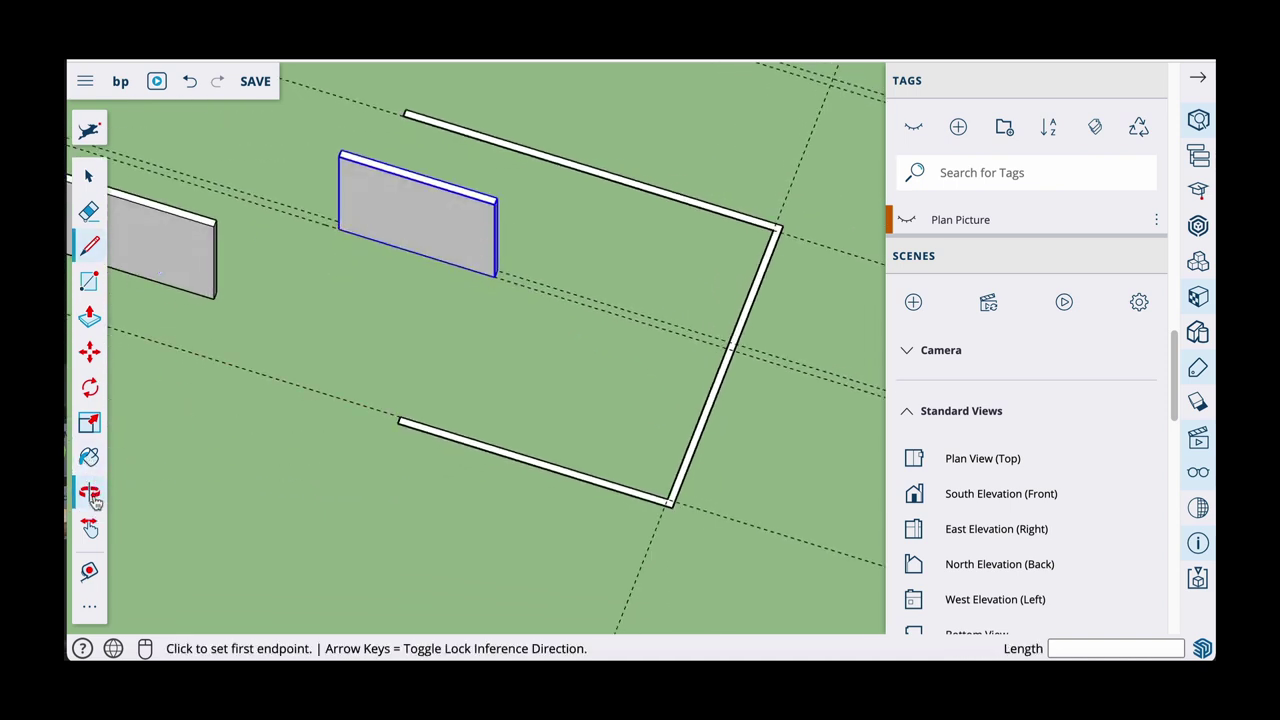
{"action": "left_click", "coordinate": [89, 316]}
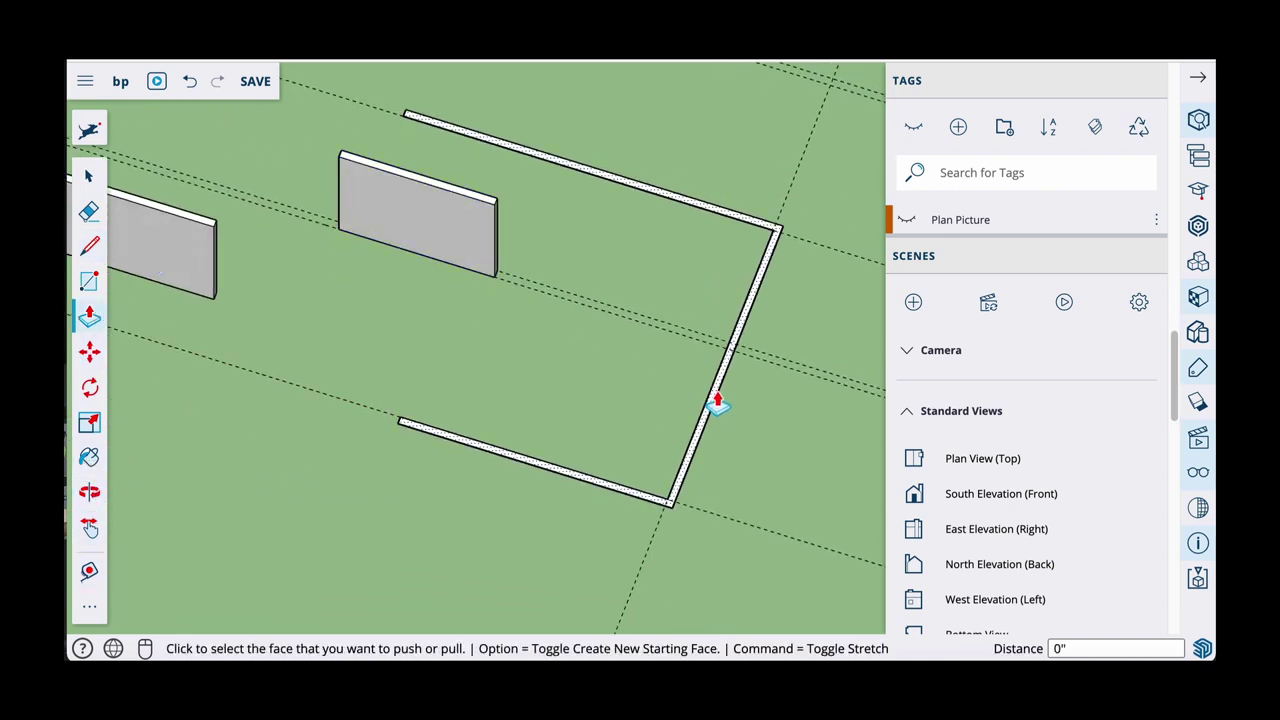
{"action": "left_click", "coordinate": [717, 403]}
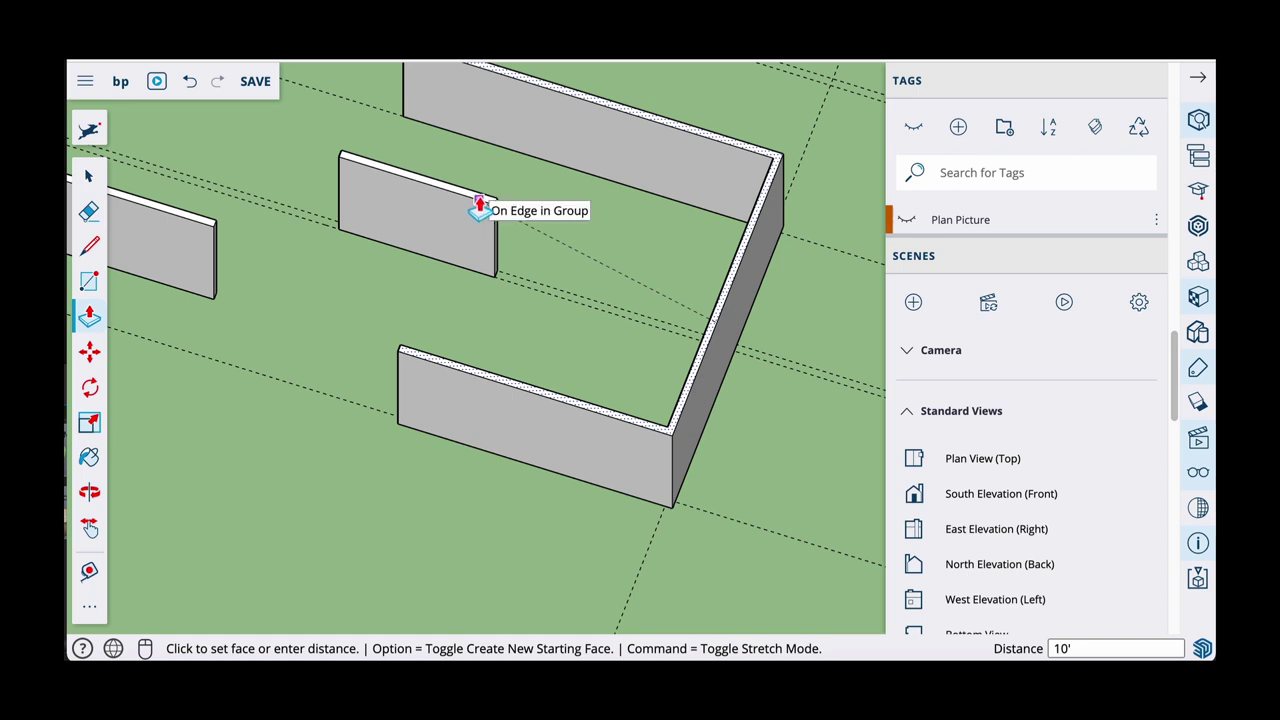
{"action": "left_click", "coordinate": [479, 207]}
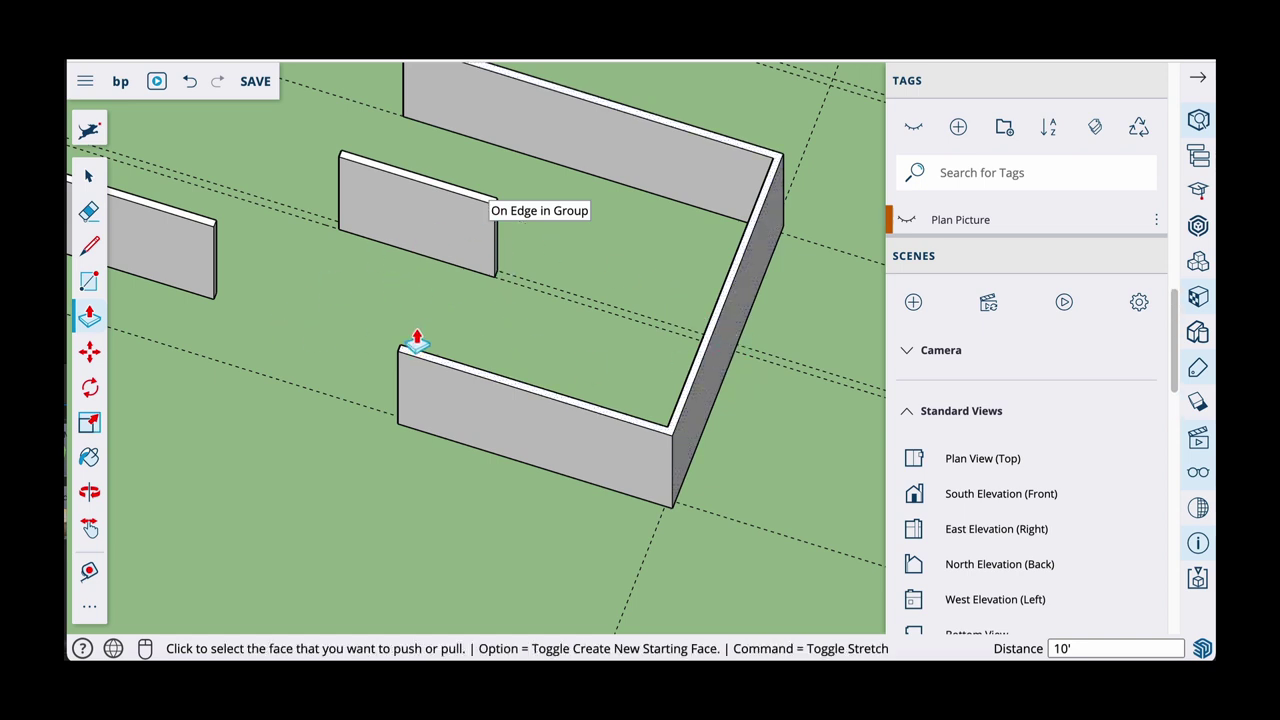
Select all connected geometry of the U-shaped wall and make it a group
{"action": "left_click", "coordinate": [89, 177]}
{"action": "triple_click", "coordinate": [615, 434]}
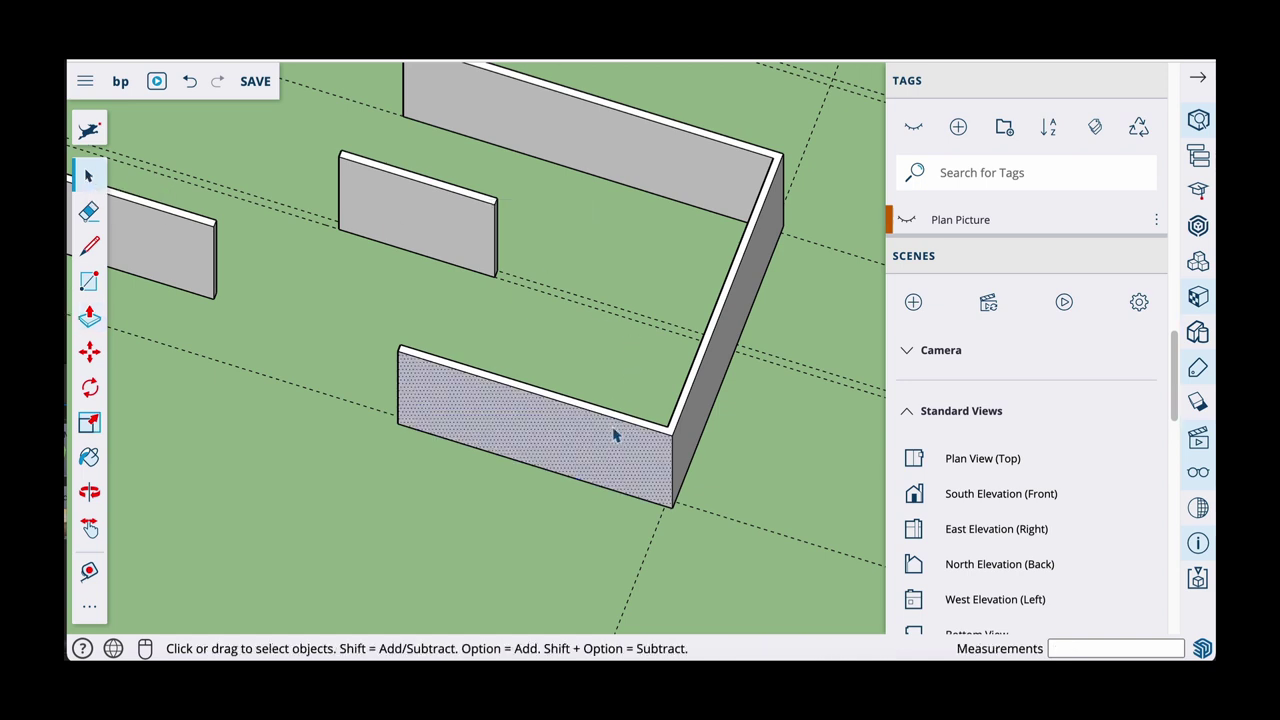
{"action": "right_click", "coordinate": [613, 432]}
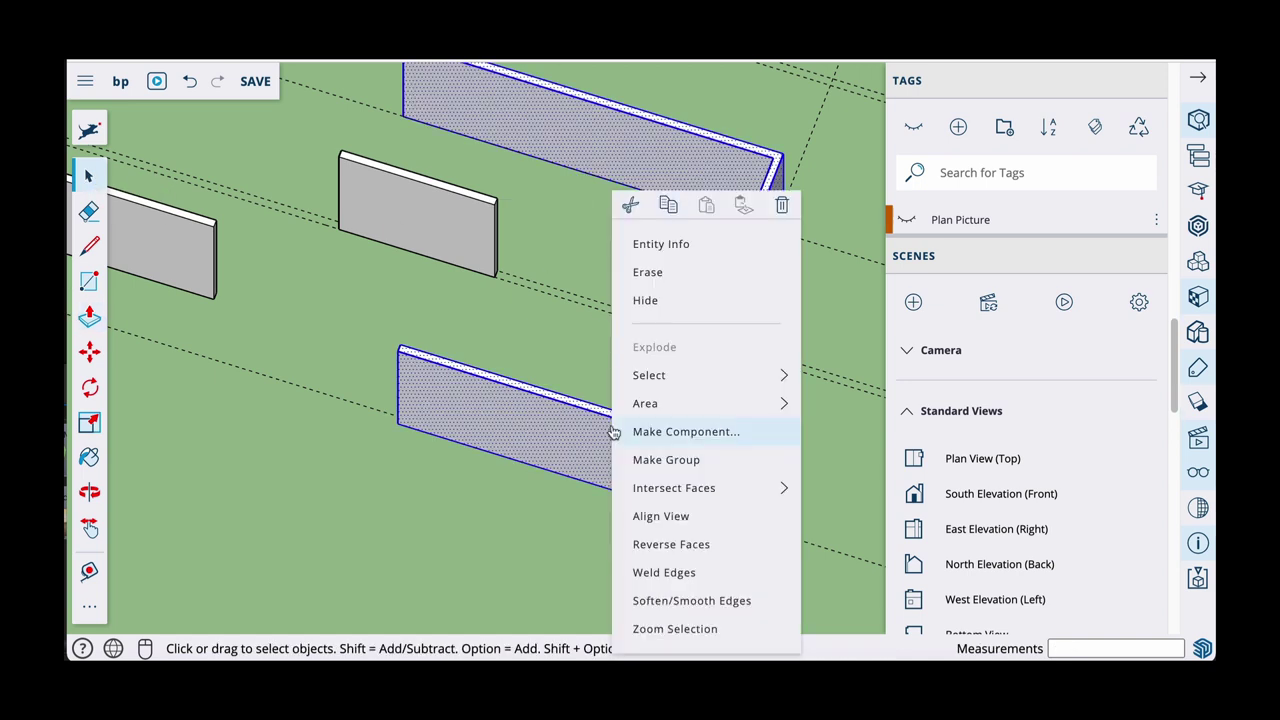
{"action": "left_click", "coordinate": [666, 460]}
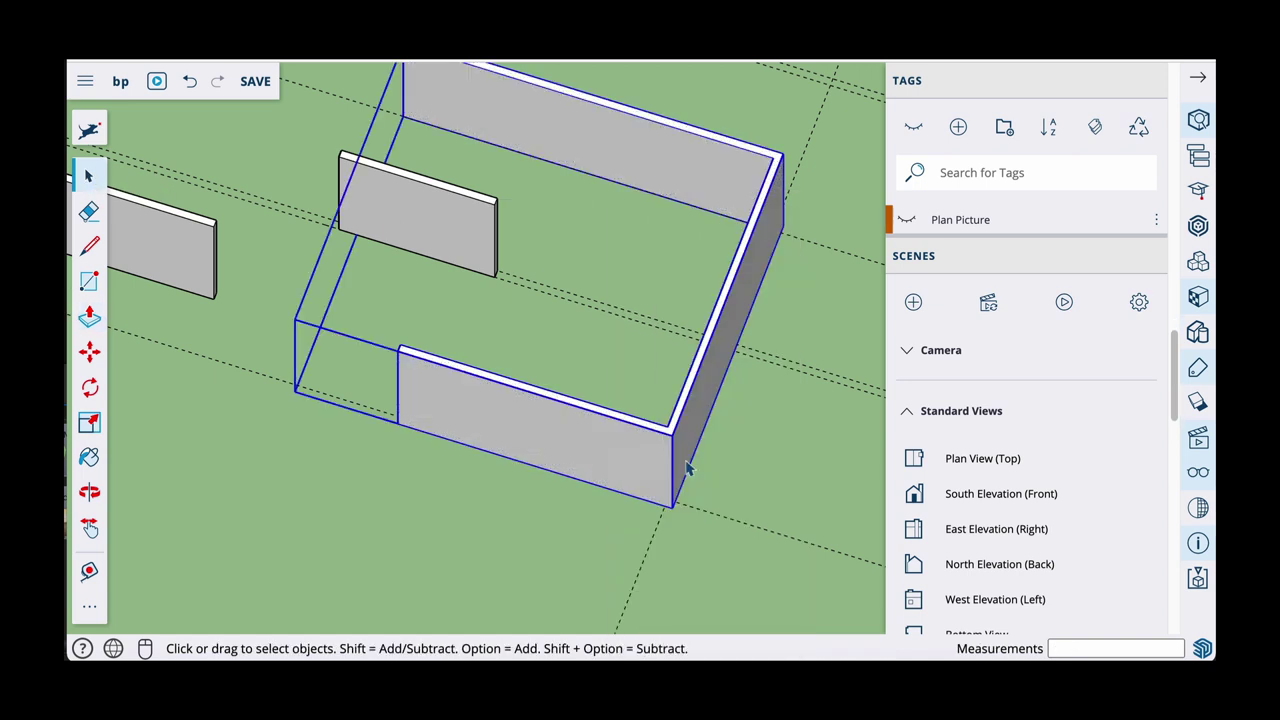
Switch to the Plan View (Top) and delete all guides from the model
{"action": "left_click", "coordinate": [977, 460]}
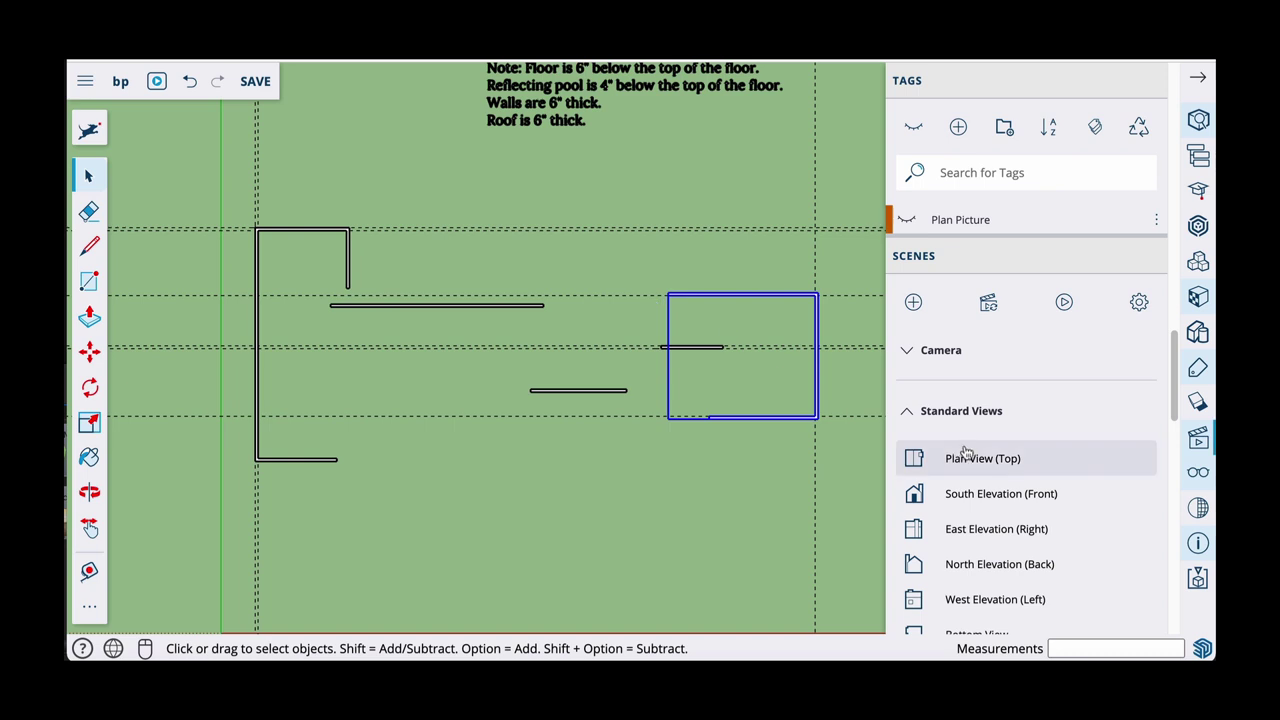
{"action": "scroll", "coordinate": [1000, 443], "scroll_direction": "down", "scroll_amount": 15}
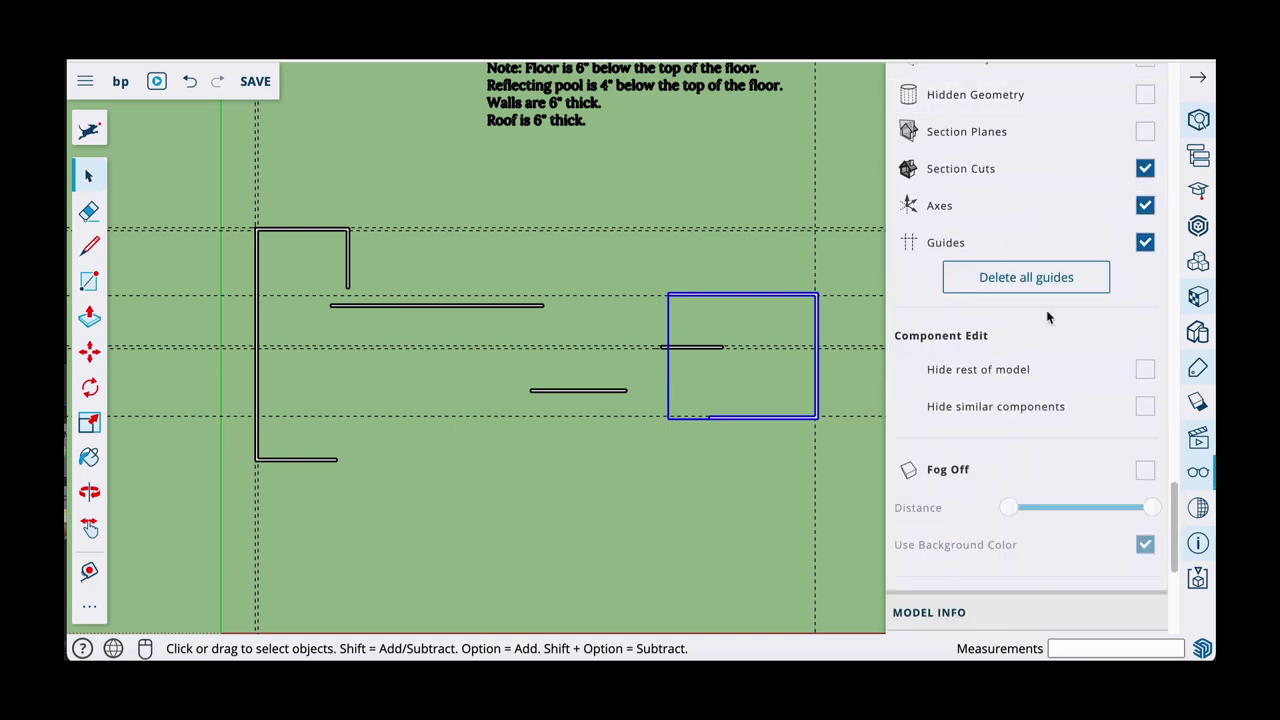
{"action": "scroll", "coordinate": [1050, 318], "scroll_direction": "up", "scroll_amount": 3}
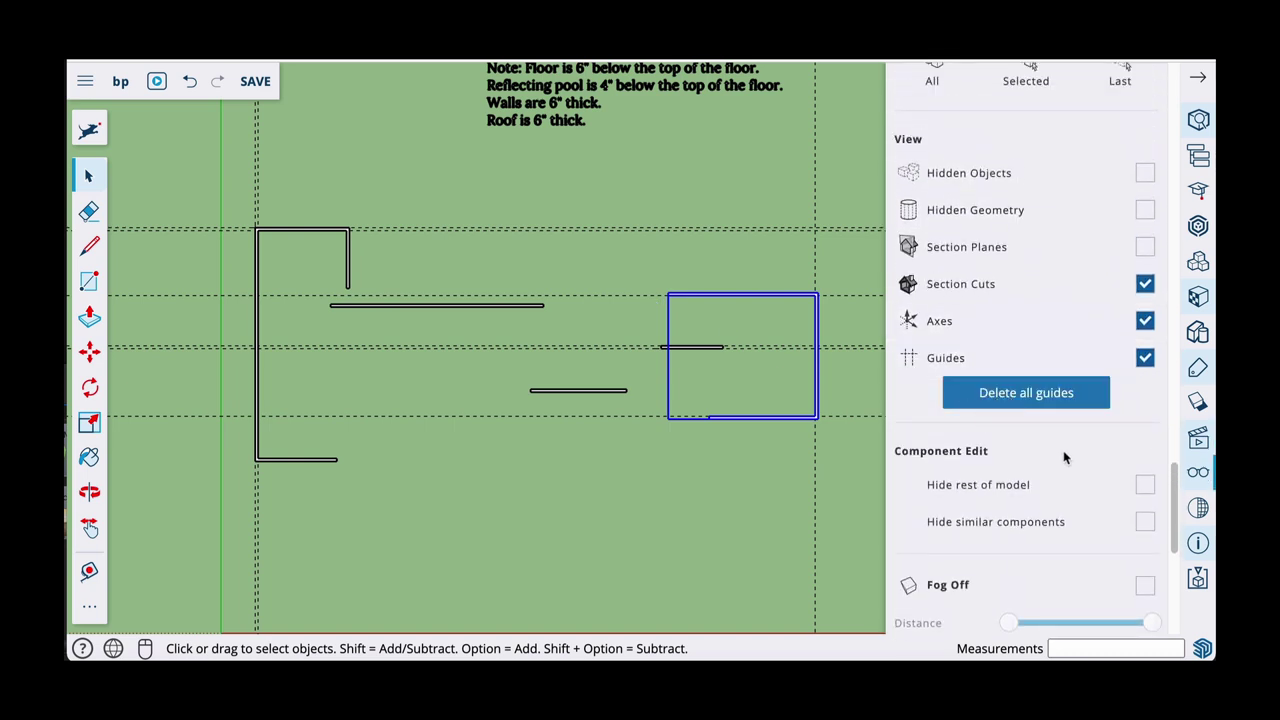
{"action": "left_click", "coordinate": [1198, 478]}
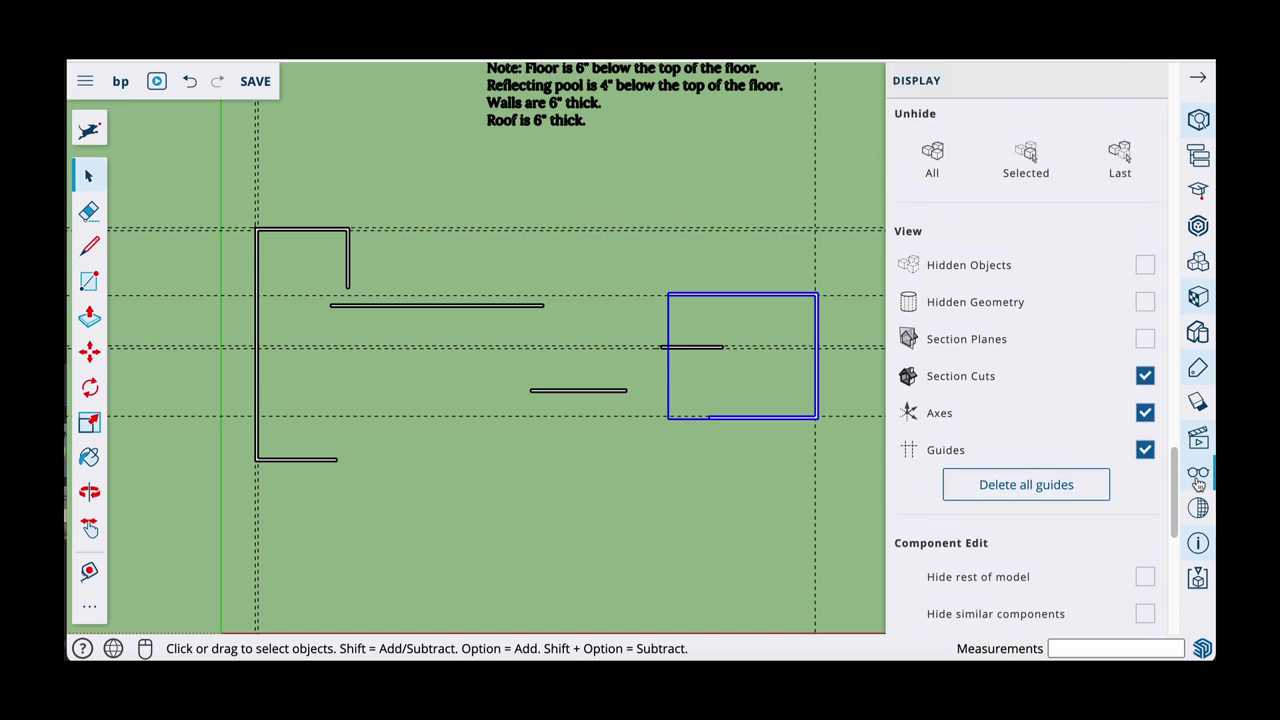
{"action": "left_click", "coordinate": [1006, 488]}
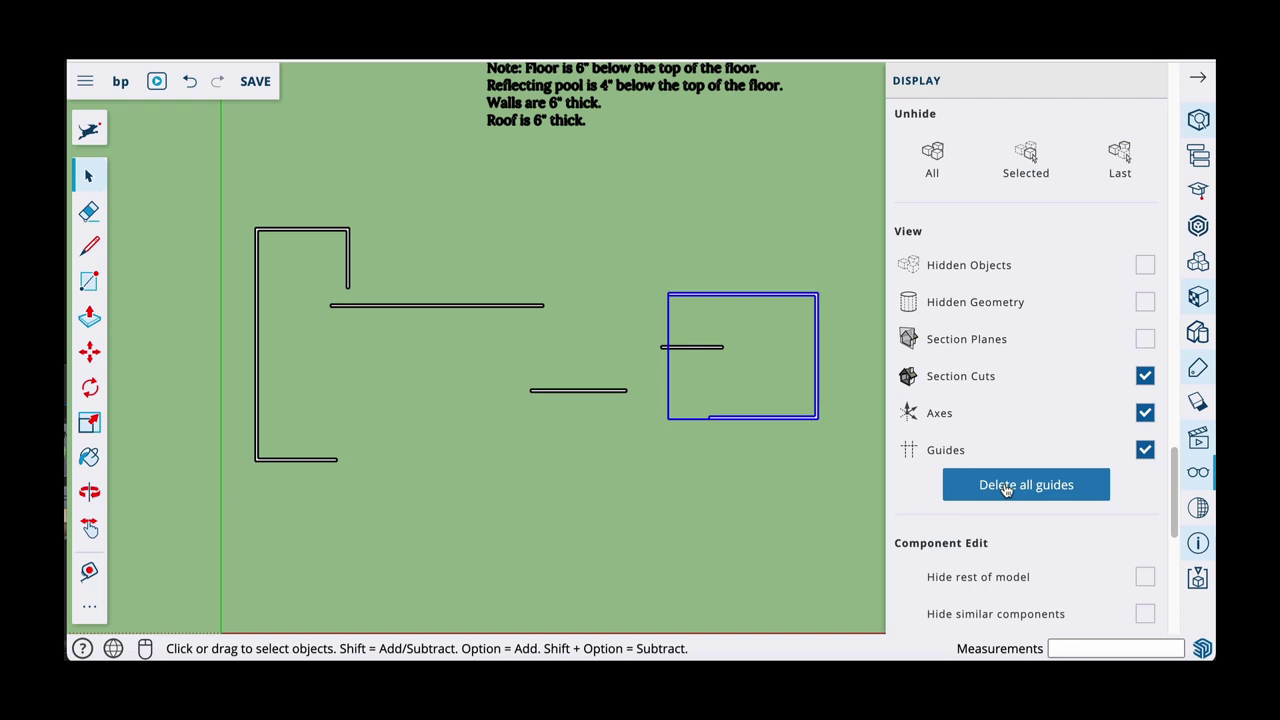
Turn the Plan Picture tag's visibility back on to show the floor plan under the walls
{"action": "scroll", "coordinate": [1034, 408], "scroll_direction": "up", "scroll_amount": 10}
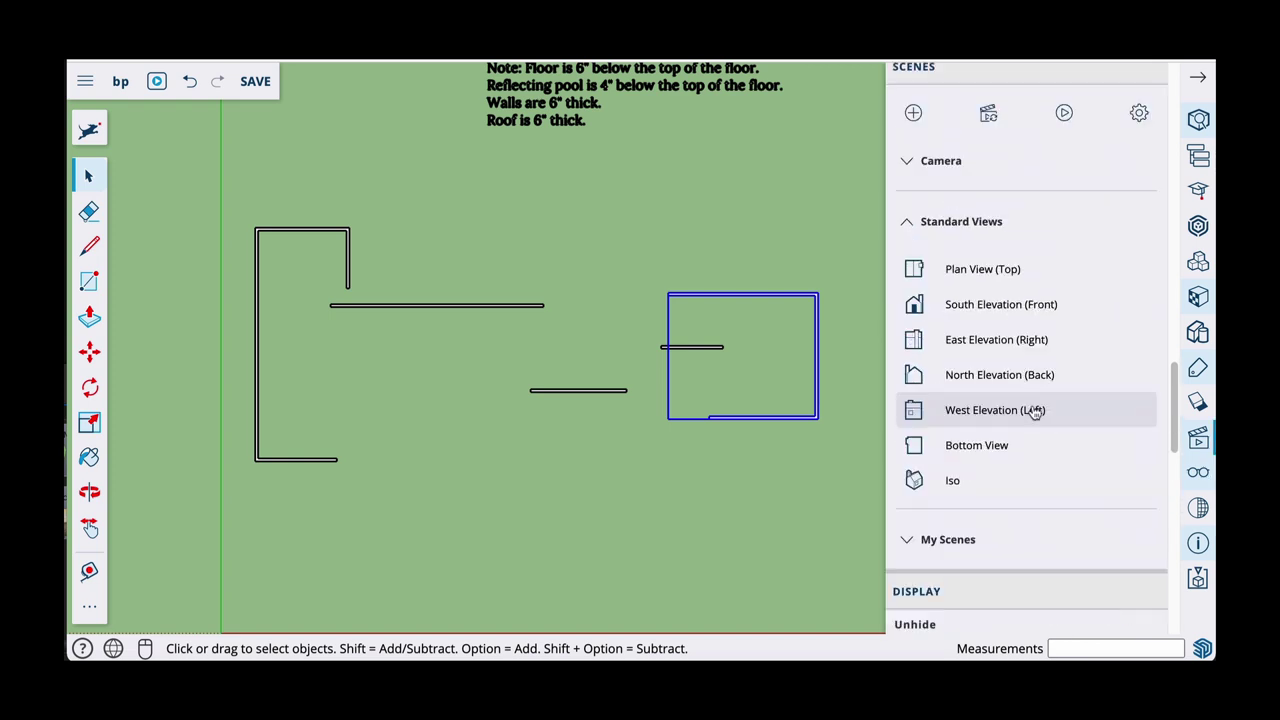
{"action": "scroll", "coordinate": [1034, 420], "scroll_direction": "up", "scroll_amount": 8}
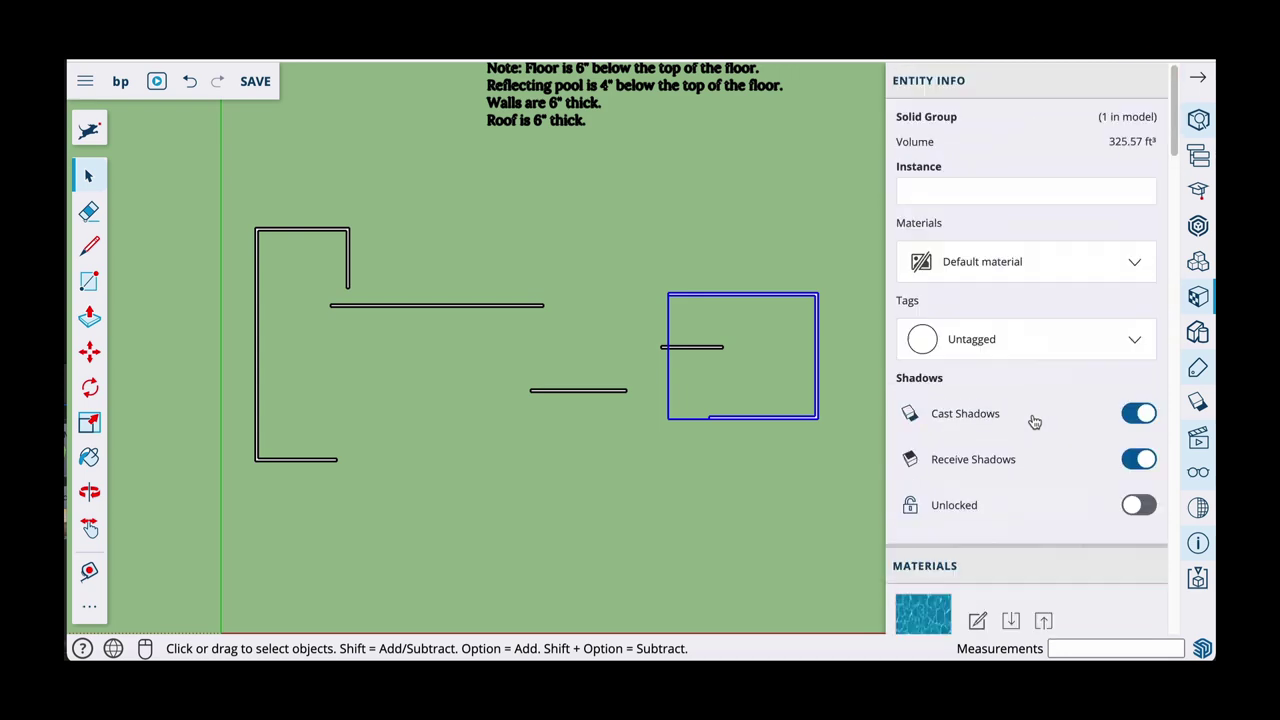
{"action": "left_click", "coordinate": [1198, 369]}
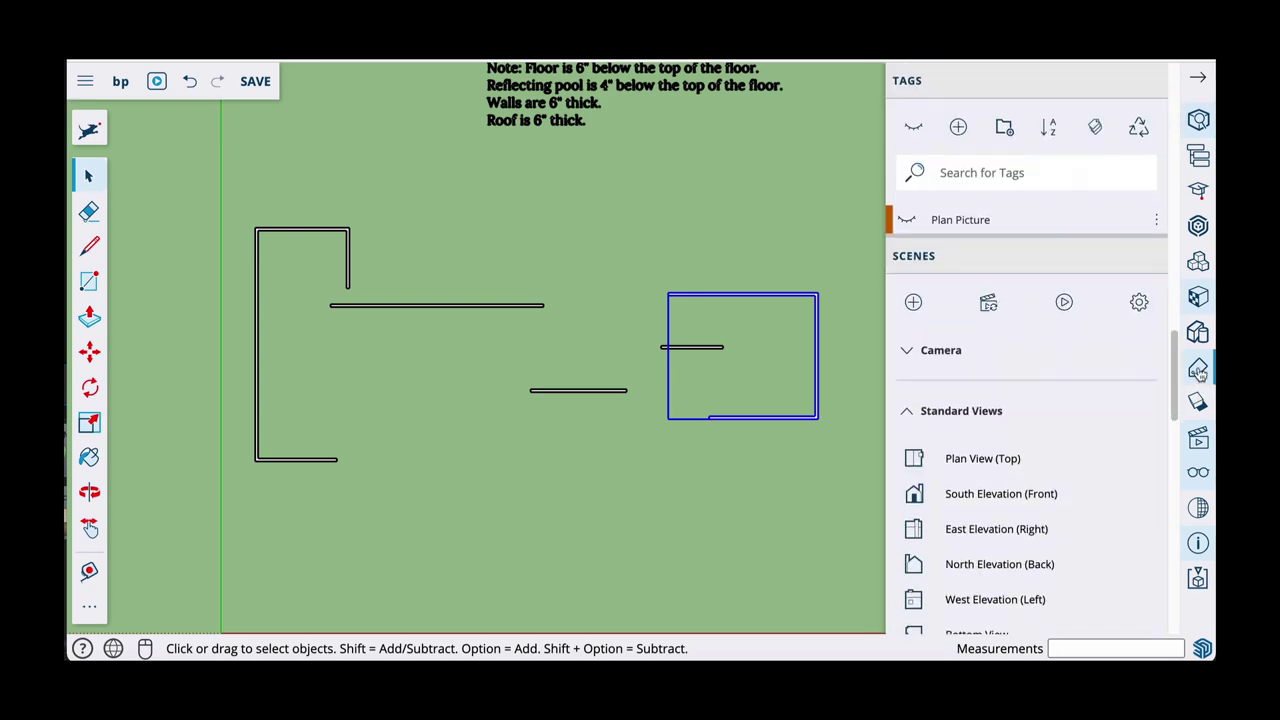
{"action": "left_click", "coordinate": [907, 222]}
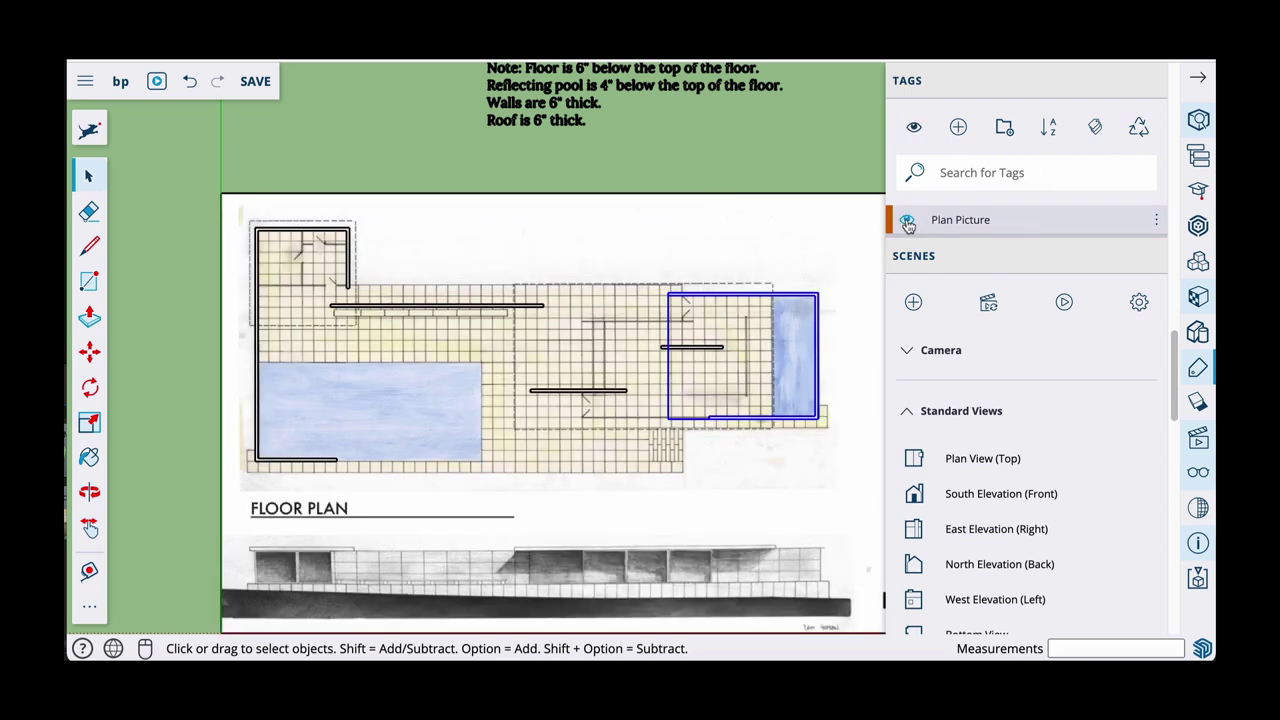
Place a guide about 1' 2 3/4" outside the upper-left room's upper wall, along the dashed roof outline
{"action": "scroll", "coordinate": [245, 235], "scroll_direction": "up", "scroll_amount": 1}
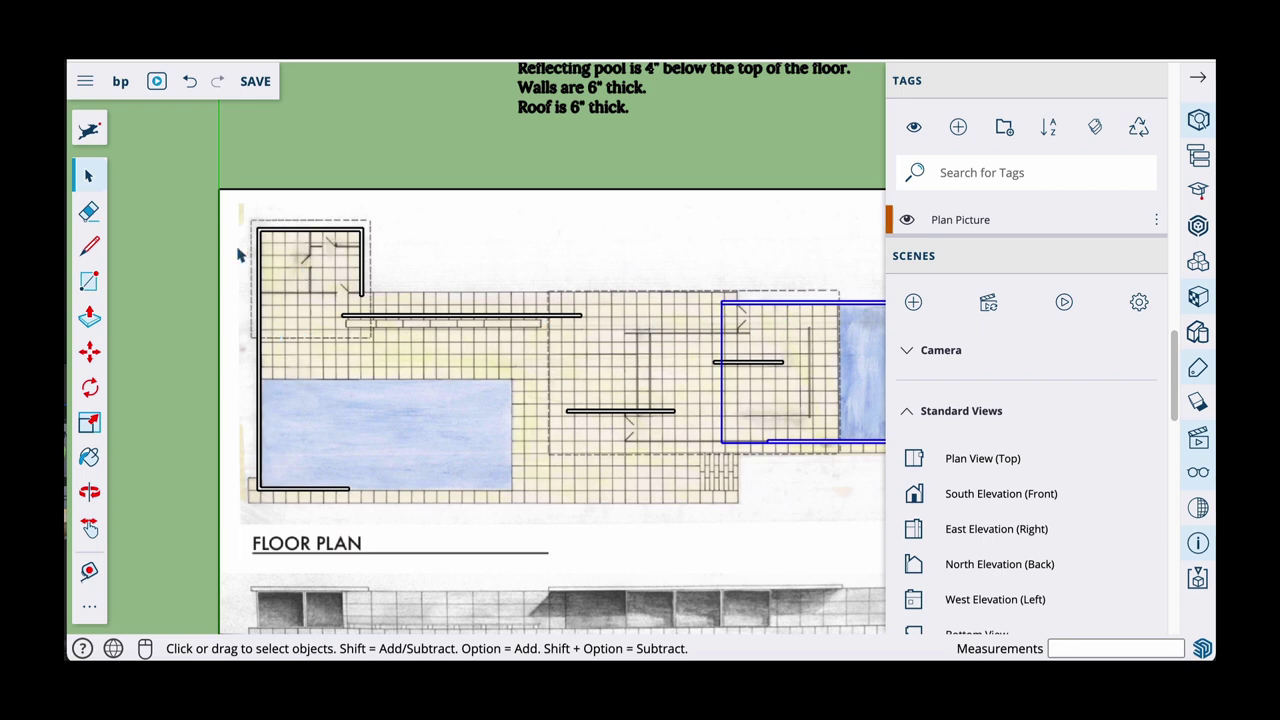
{"action": "scroll", "coordinate": [203, 240], "scroll_direction": "up", "scroll_amount": 1}
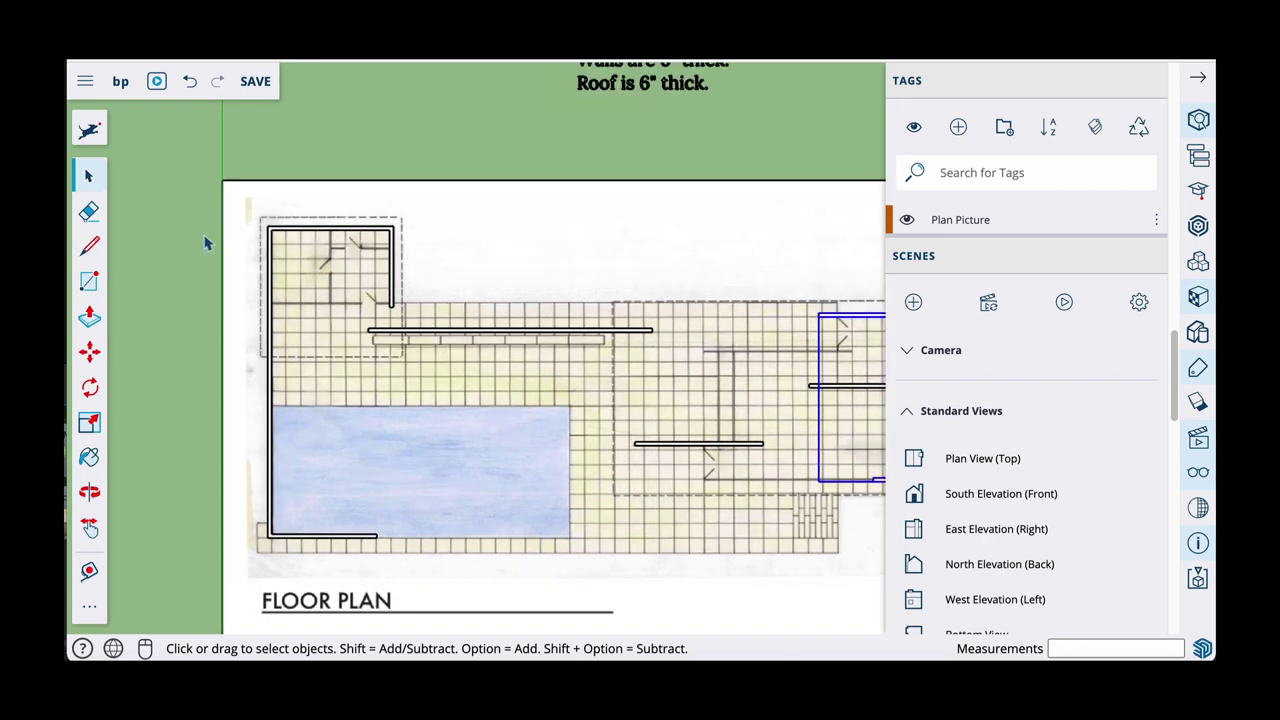
{"action": "scroll", "coordinate": [314, 249], "scroll_direction": "up", "scroll_amount": 3}
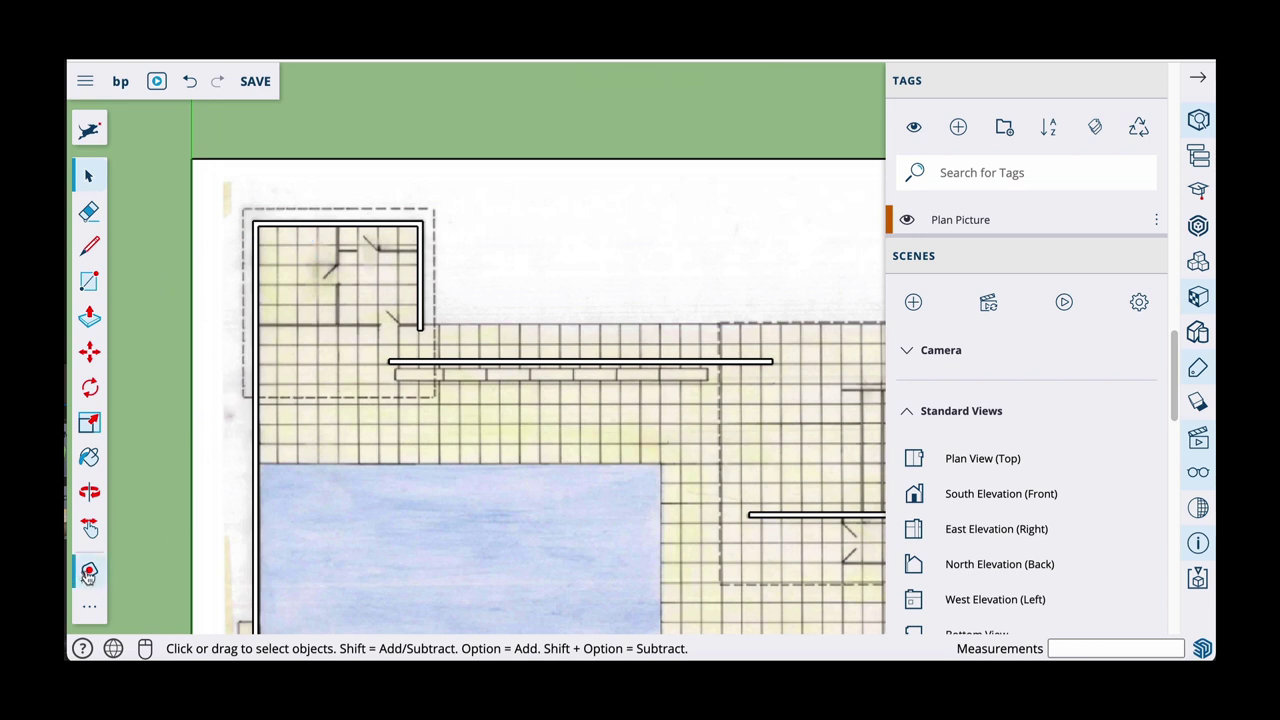
{"action": "left_click", "coordinate": [88, 573]}
{"action": "scroll", "coordinate": [309, 198], "scroll_direction": "up", "scroll_amount": 2}
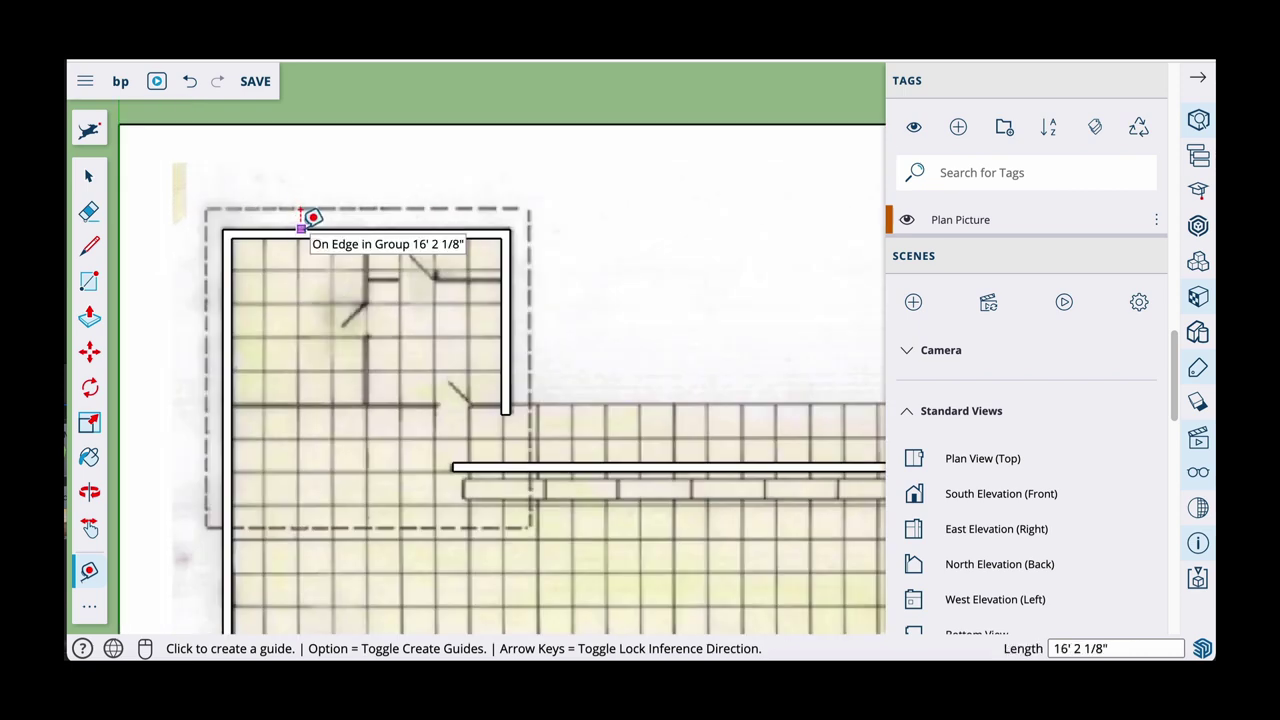
{"action": "left_click", "coordinate": [301, 216]}
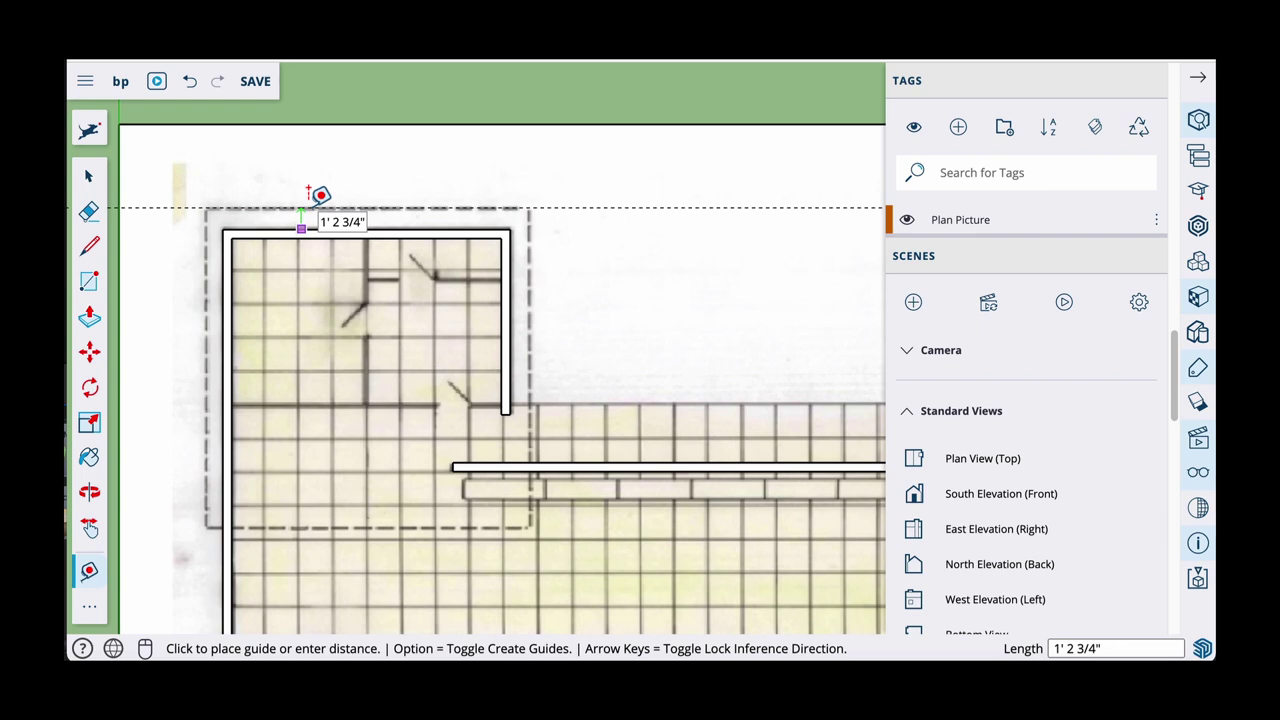
{"action": "left_click", "coordinate": [320, 195]}
{"action": "key", "text": "o"}
{"action": "left_click_drag", "start_coordinate": [623, 340], "coordinate": [520, 315]}
{"action": "key", "text": "t"}
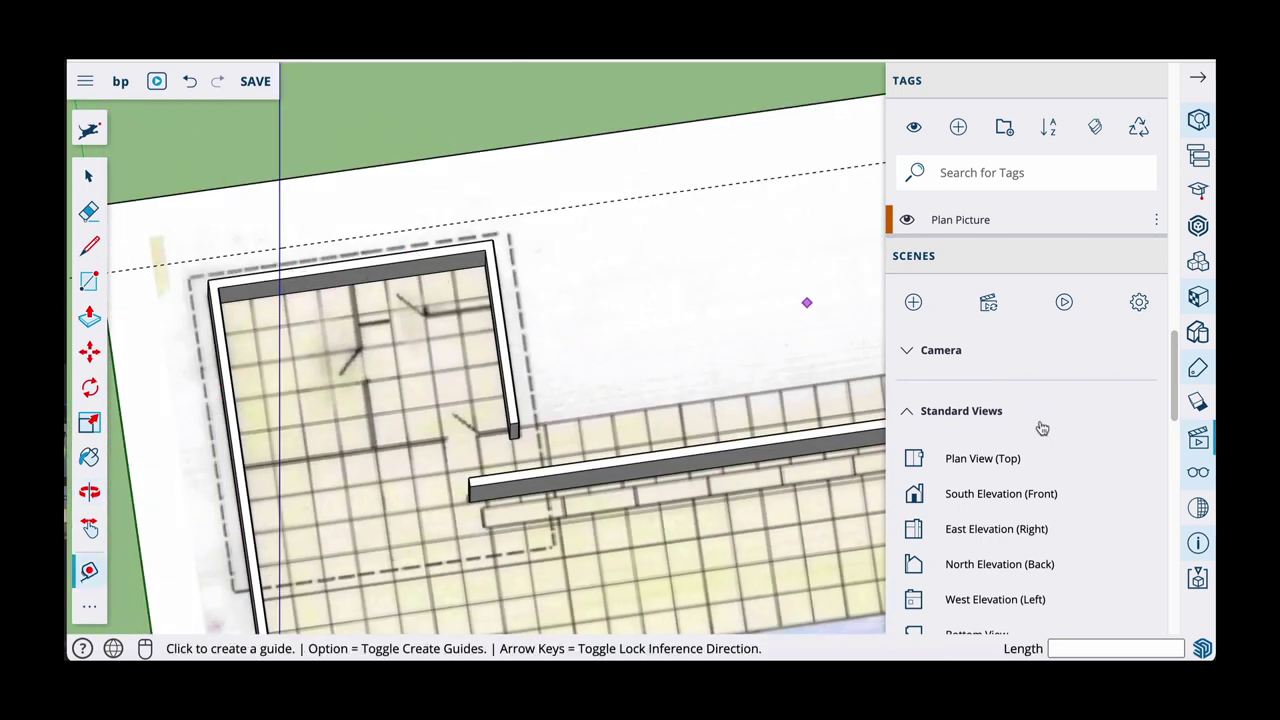
{"action": "left_click", "coordinate": [977, 462]}
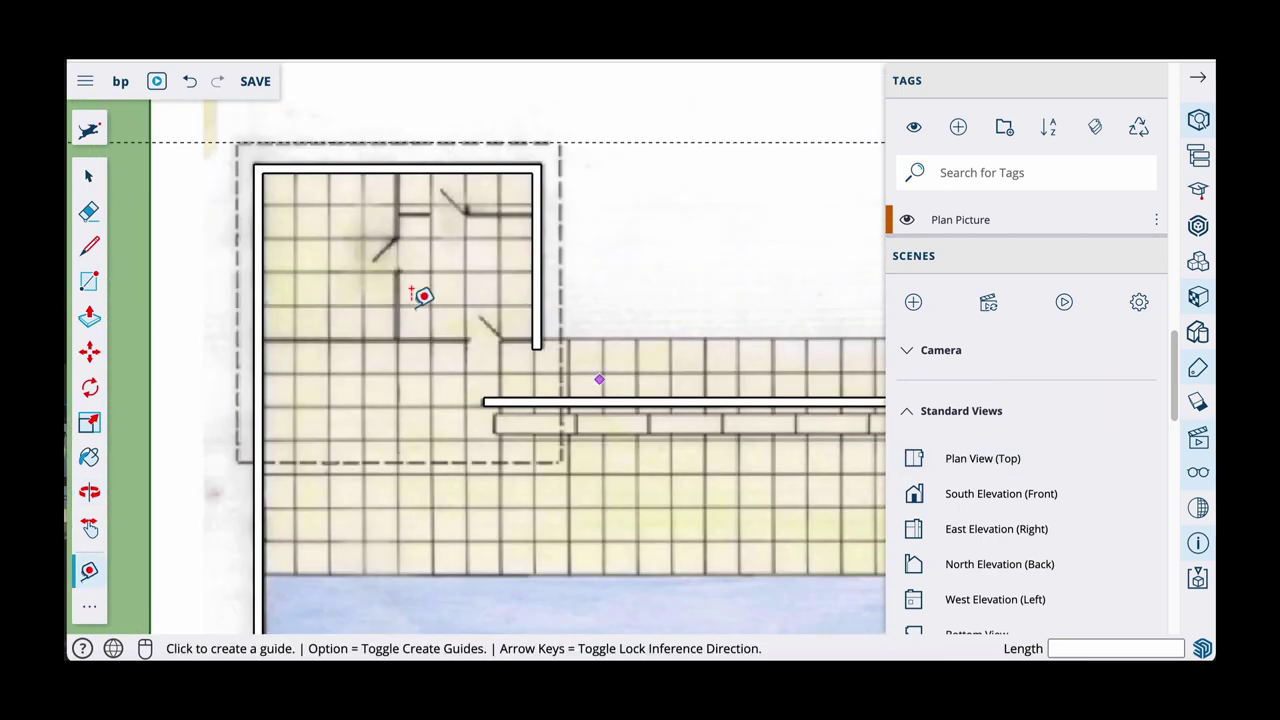
Place a guide about 11 3/4" outside the upper-left room's left wall, along the dashed roof outline
{"action": "left_click", "coordinate": [256, 270]}
{"action": "scroll", "coordinate": [225, 270], "scroll_direction": "down", "scroll_amount": 3}
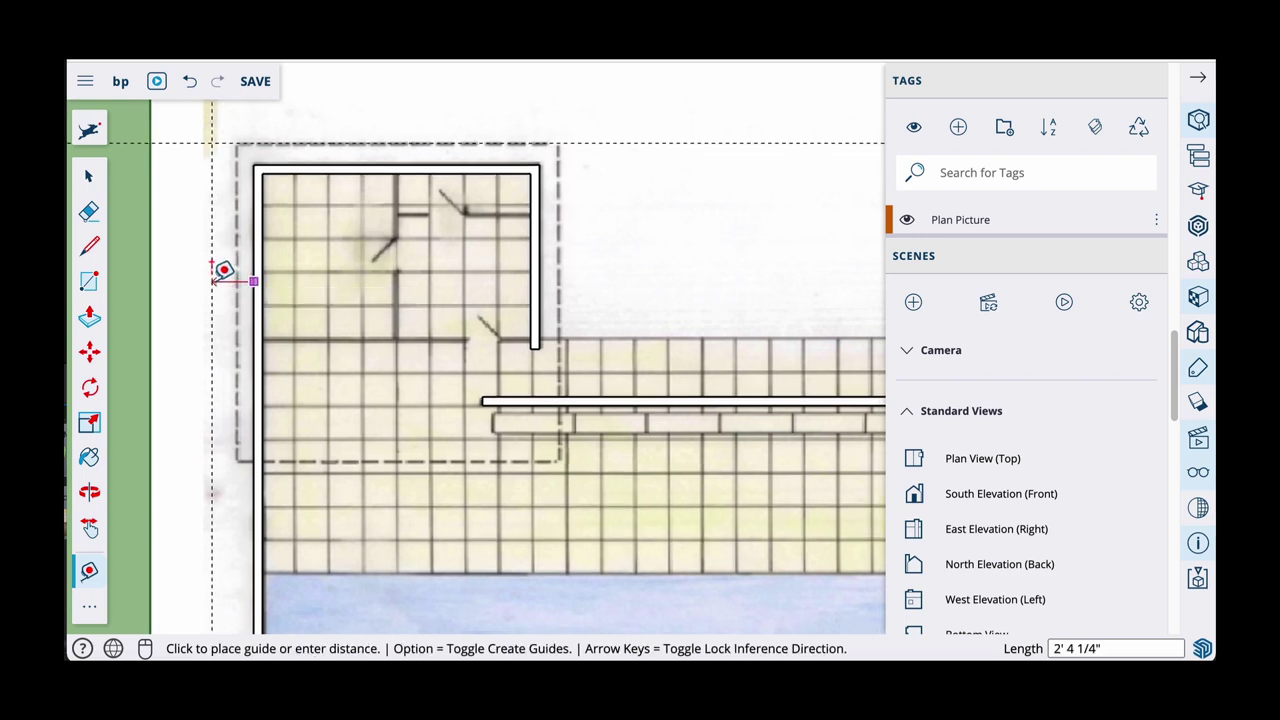
{"action": "scroll", "coordinate": [196, 283], "scroll_direction": "down", "scroll_amount": 2}
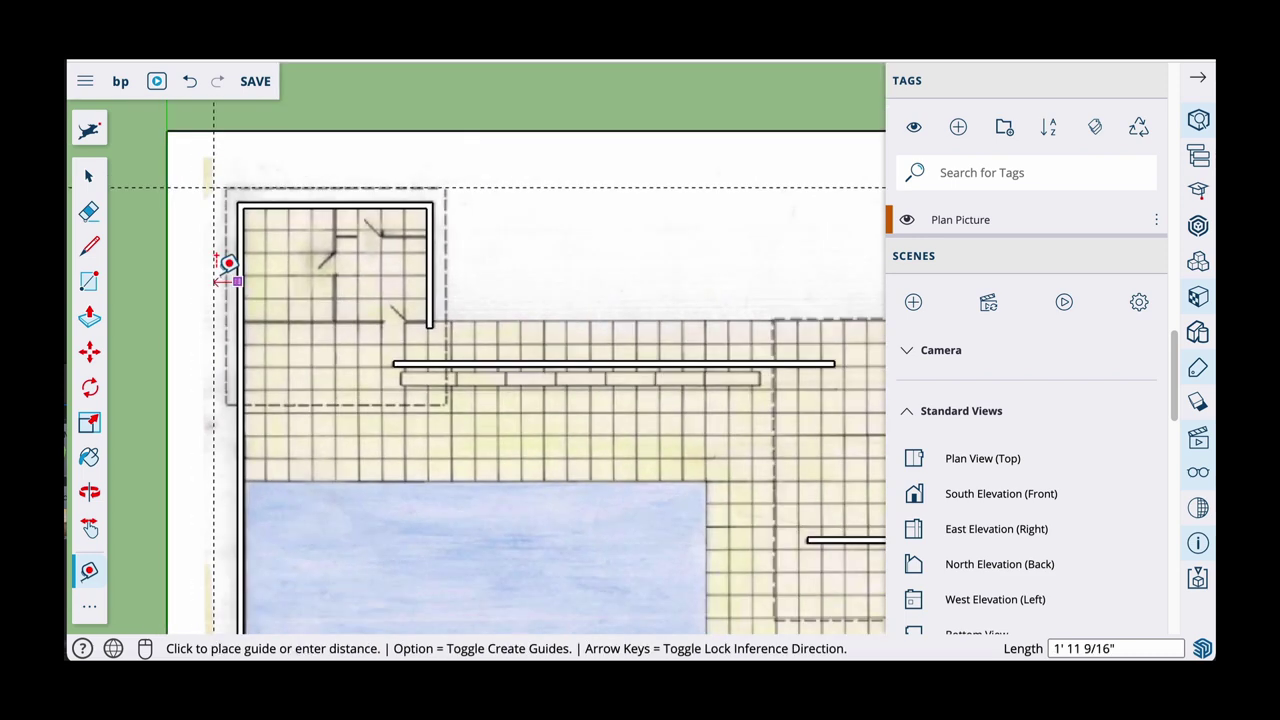
{"action": "middle_click_drag", "start_coordinate": [217, 274], "coordinate": [375, 313], "text": "shift"}
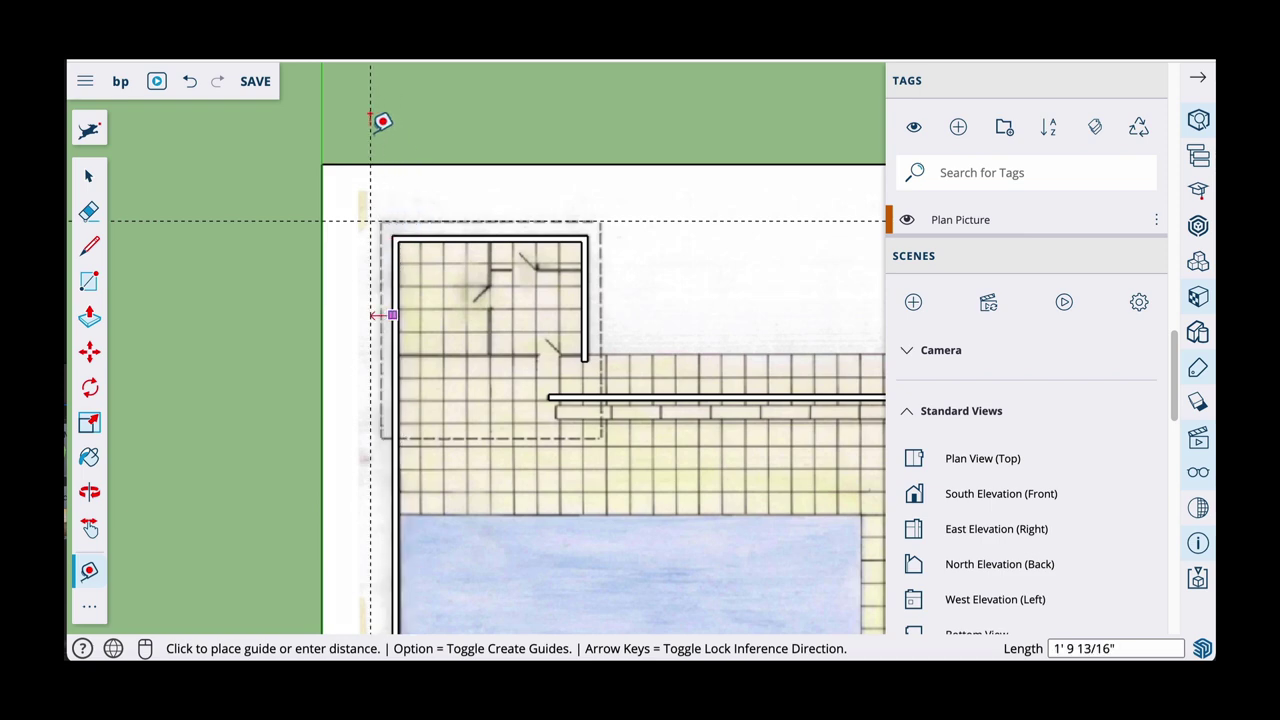
{"action": "scroll", "coordinate": [376, 135], "scroll_direction": "up", "scroll_amount": 3}
{"action": "middle_click_drag", "start_coordinate": [376, 137], "coordinate": [316, 131], "text": "shift"}
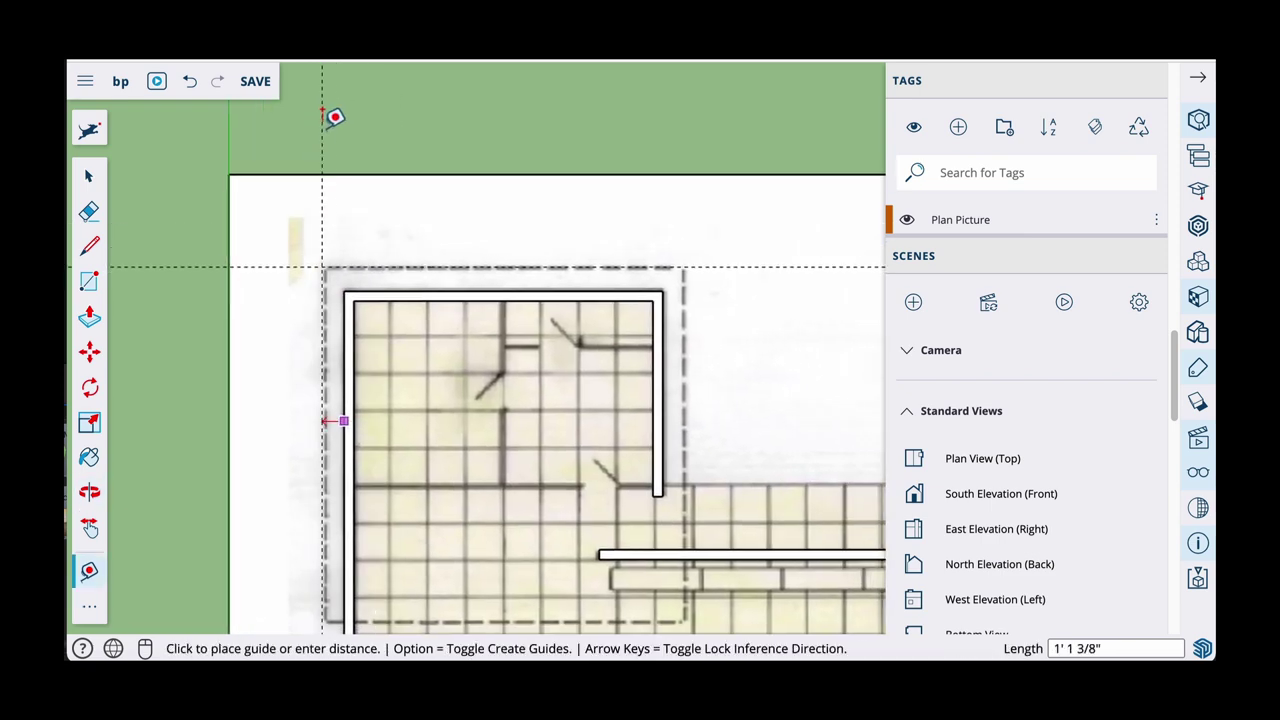
{"action": "scroll", "coordinate": [336, 119], "scroll_direction": "up", "scroll_amount": 2}
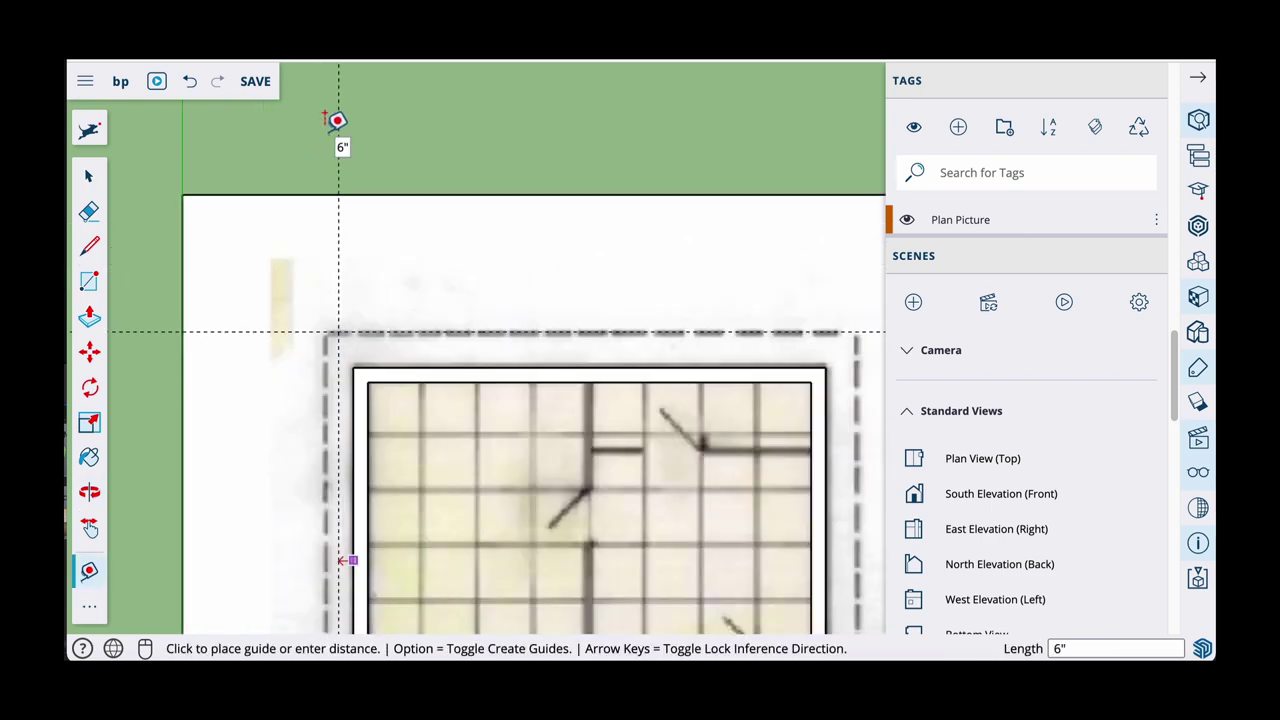
{"action": "left_click", "coordinate": [335, 119]}
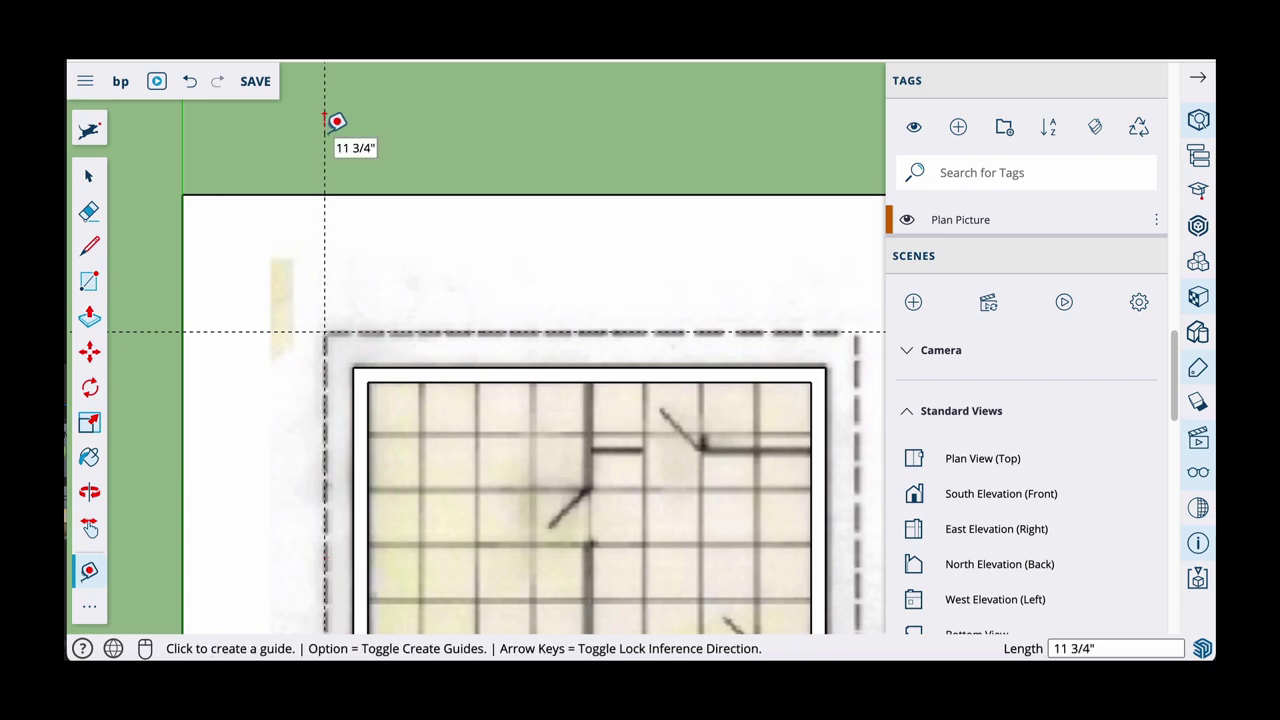
Place a parallel guide about 18' 1 13/16" from the left guide, along the dashed right edge of the small roof
{"action": "scroll", "coordinate": [414, 210], "scroll_direction": "down", "scroll_amount": 2}
{"action": "middle_click_drag", "start_coordinate": [528, 346], "coordinate": [403, 247], "text": "shift"}
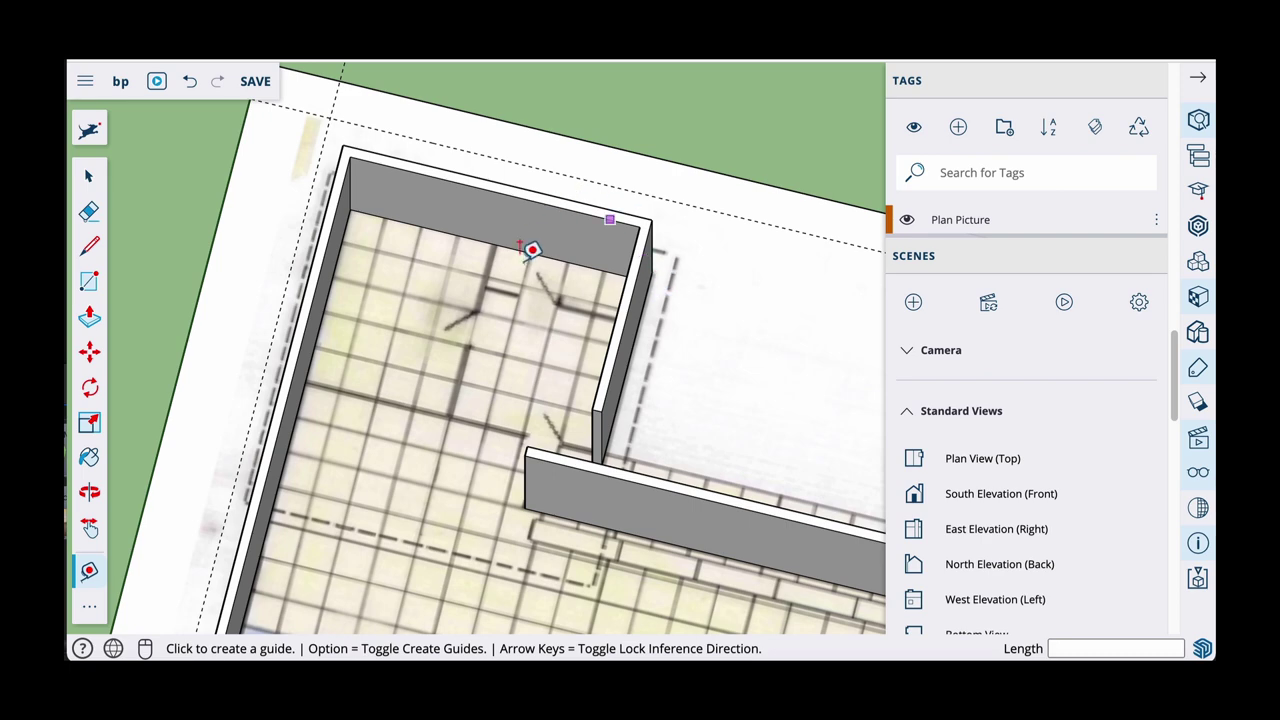
{"action": "left_click", "coordinate": [999, 460]}
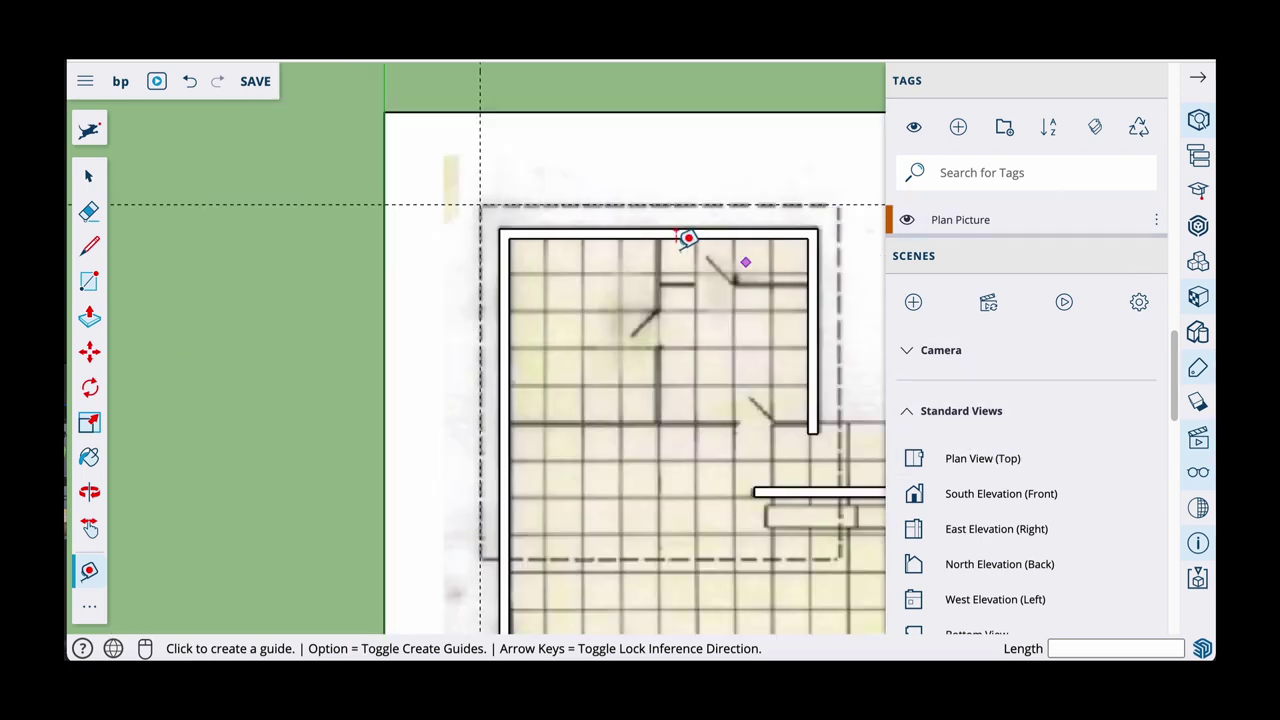
{"action": "middle_click_drag", "start_coordinate": [686, 237], "coordinate": [540, 248]}
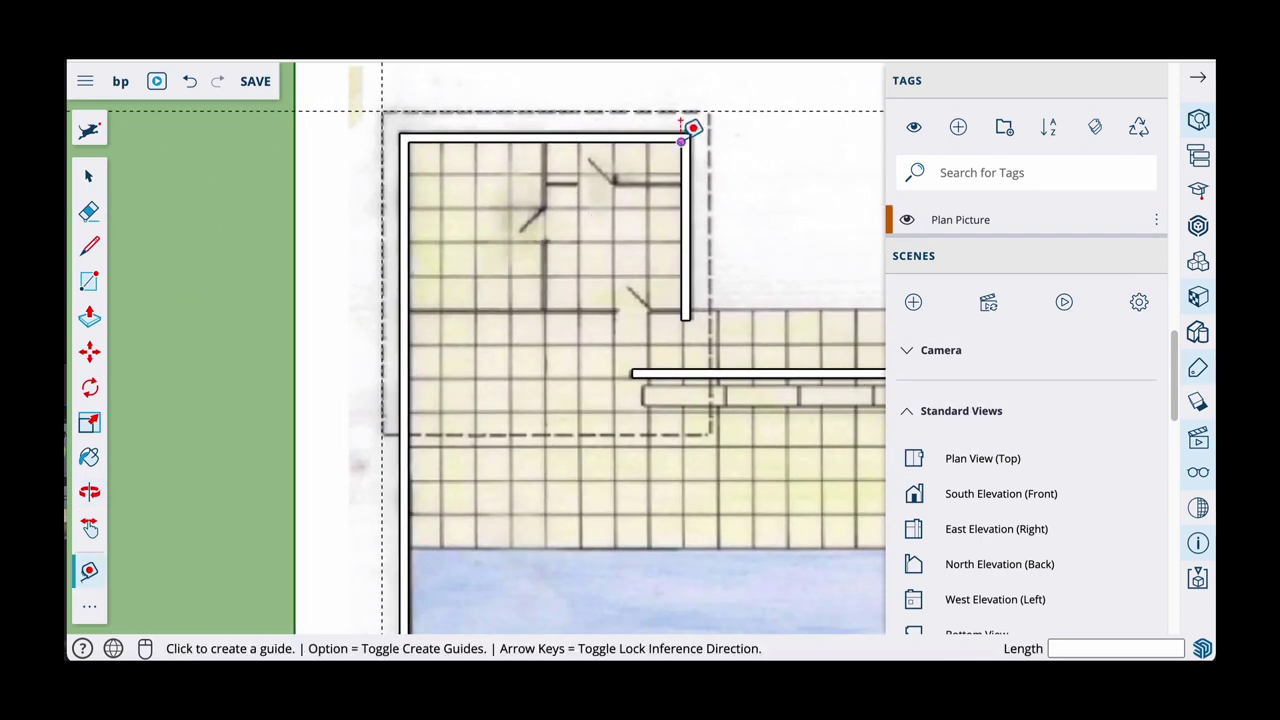
{"action": "left_click", "coordinate": [382, 92]}
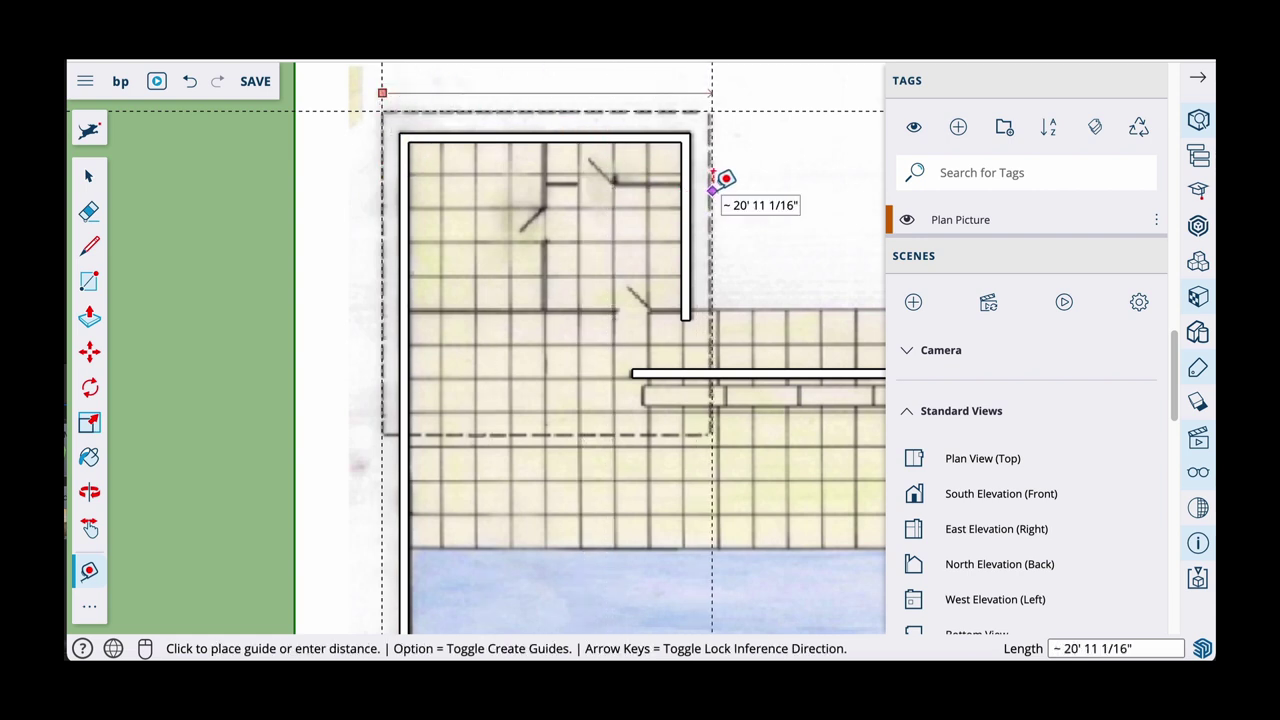
{"action": "scroll", "coordinate": [720, 183], "scroll_direction": "down", "scroll_amount": 1}
{"action": "scroll", "coordinate": [716, 192], "scroll_direction": "down", "scroll_amount": 2}
{"action": "middle_click_drag", "start_coordinate": [716, 192], "coordinate": [673, 317], "text": "shift"}
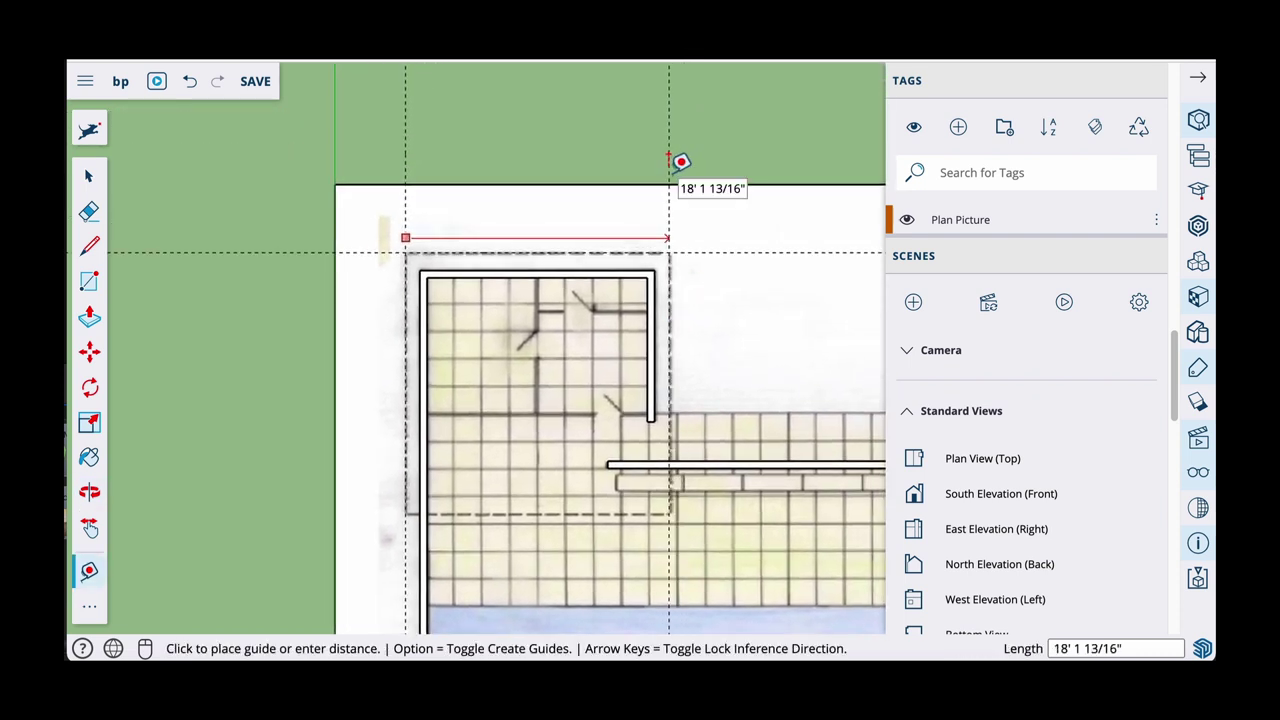
{"action": "left_click", "coordinate": [669, 156]}
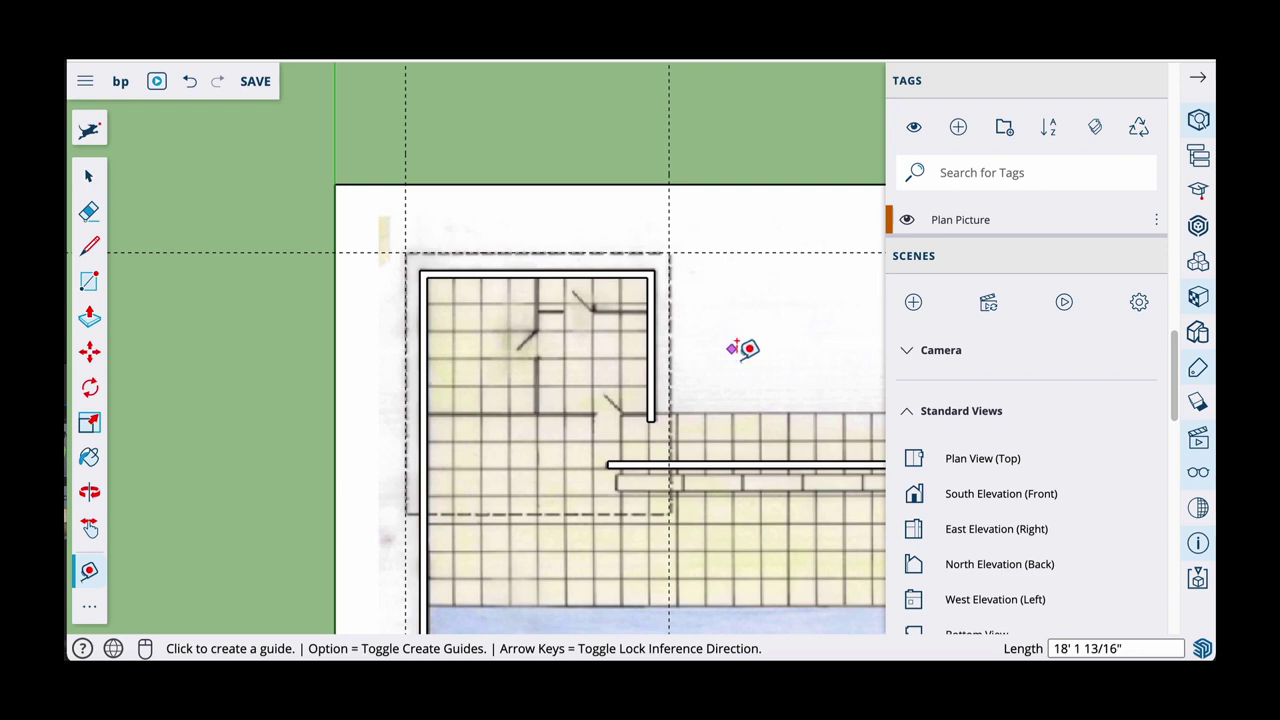
Draw a rectangle from the dashed outline's lower-left corner to the upper-right guide intersection for the small roof, and save the model
{"action": "middle_click_drag", "start_coordinate": [733, 362], "coordinate": [505, 192]}
{"action": "key", "text": "t"}
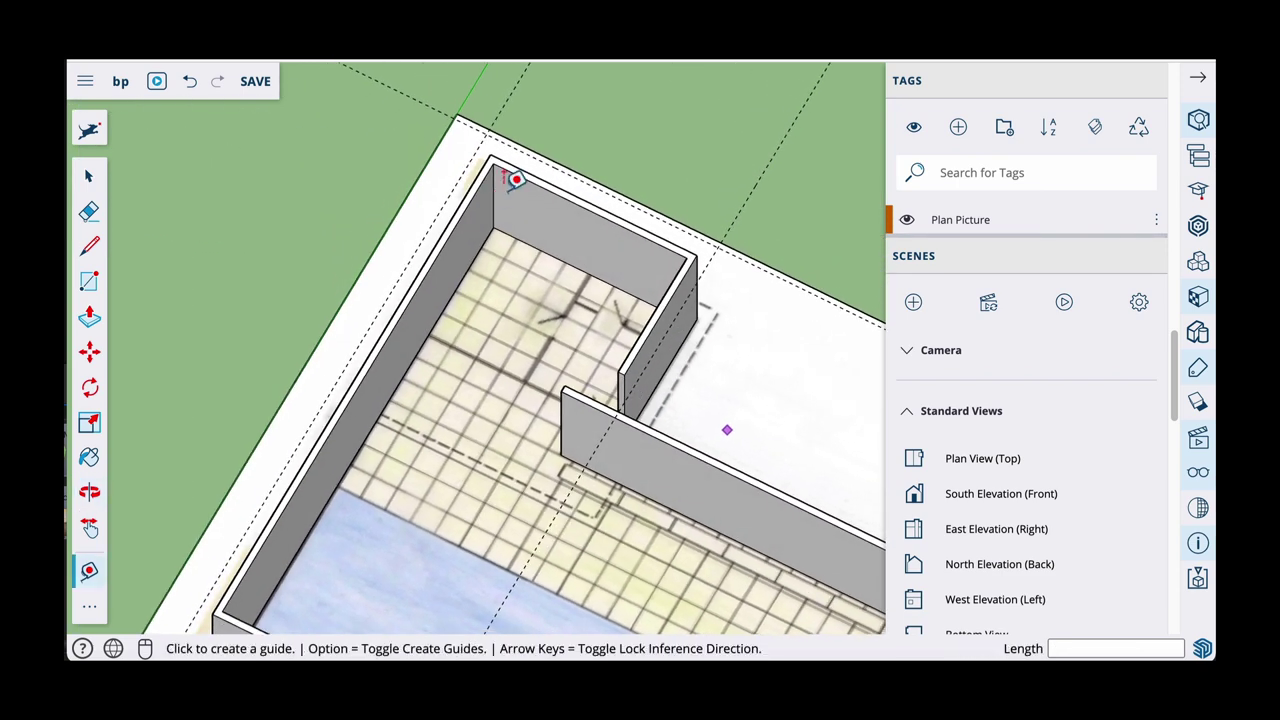
{"action": "left_click", "coordinate": [950, 458]}
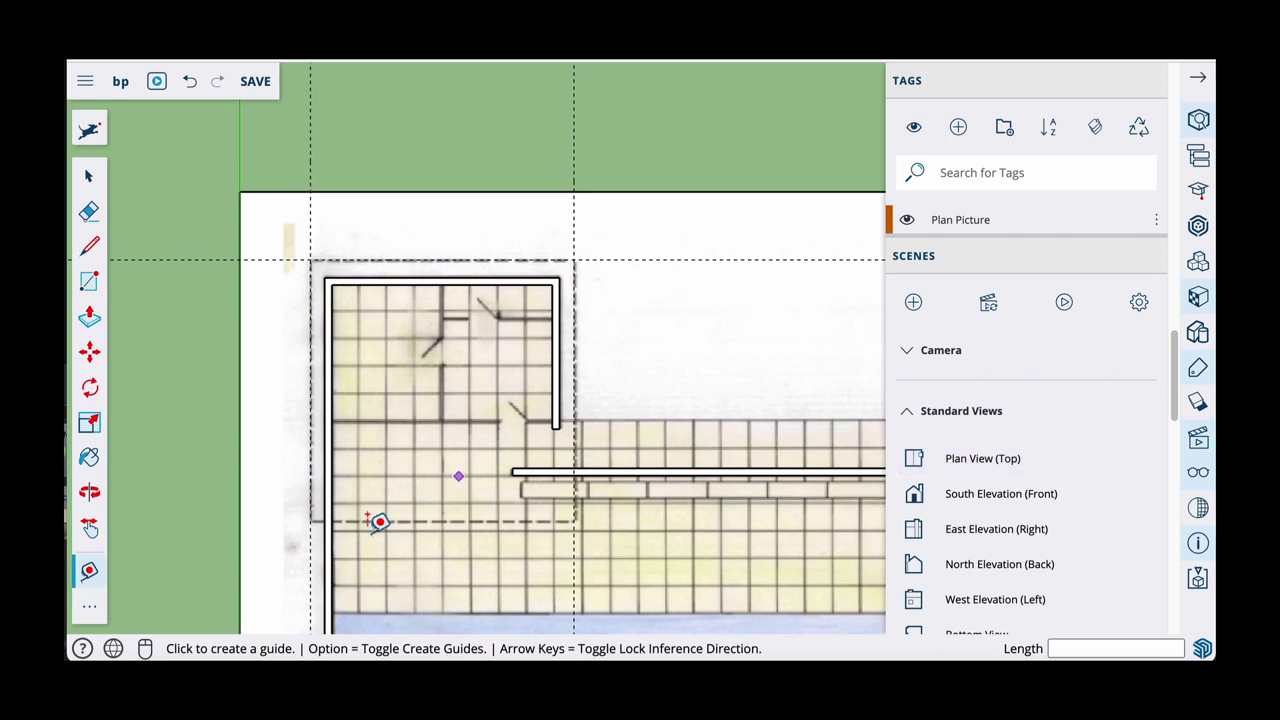
{"action": "left_click", "coordinate": [89, 284]}
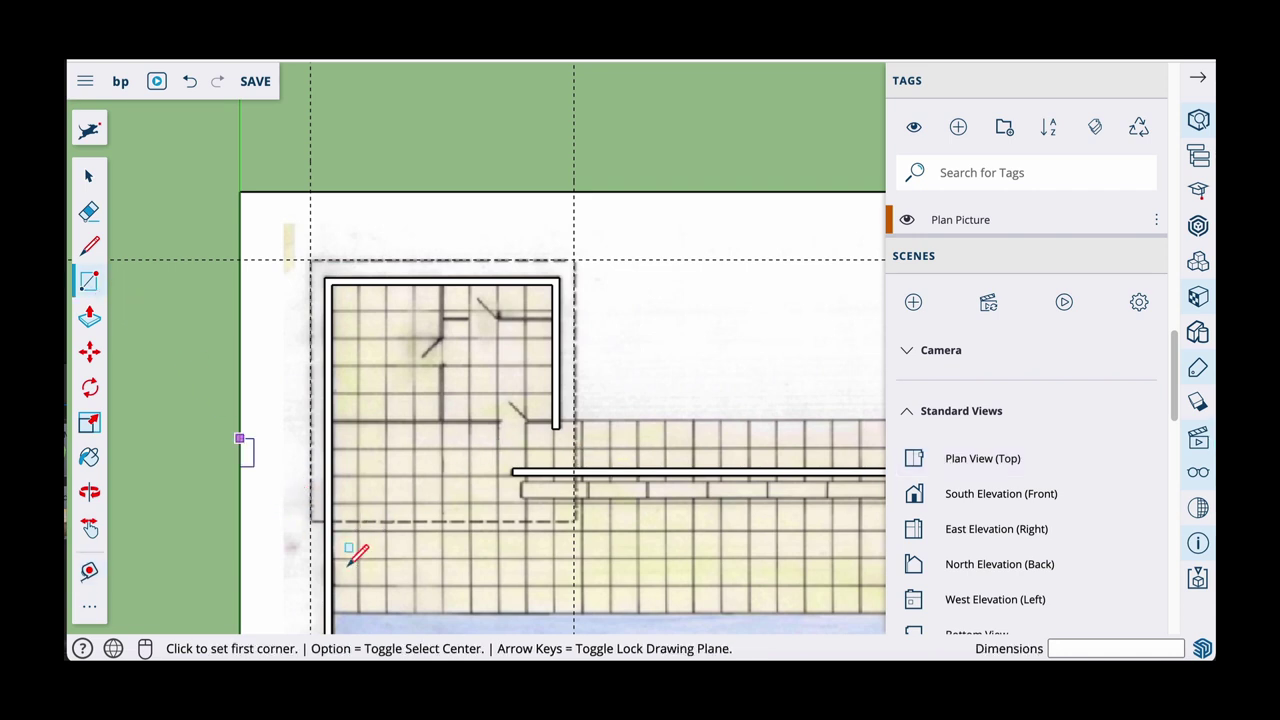
{"action": "scroll", "coordinate": [320, 519], "scroll_direction": "up", "scroll_amount": 2}
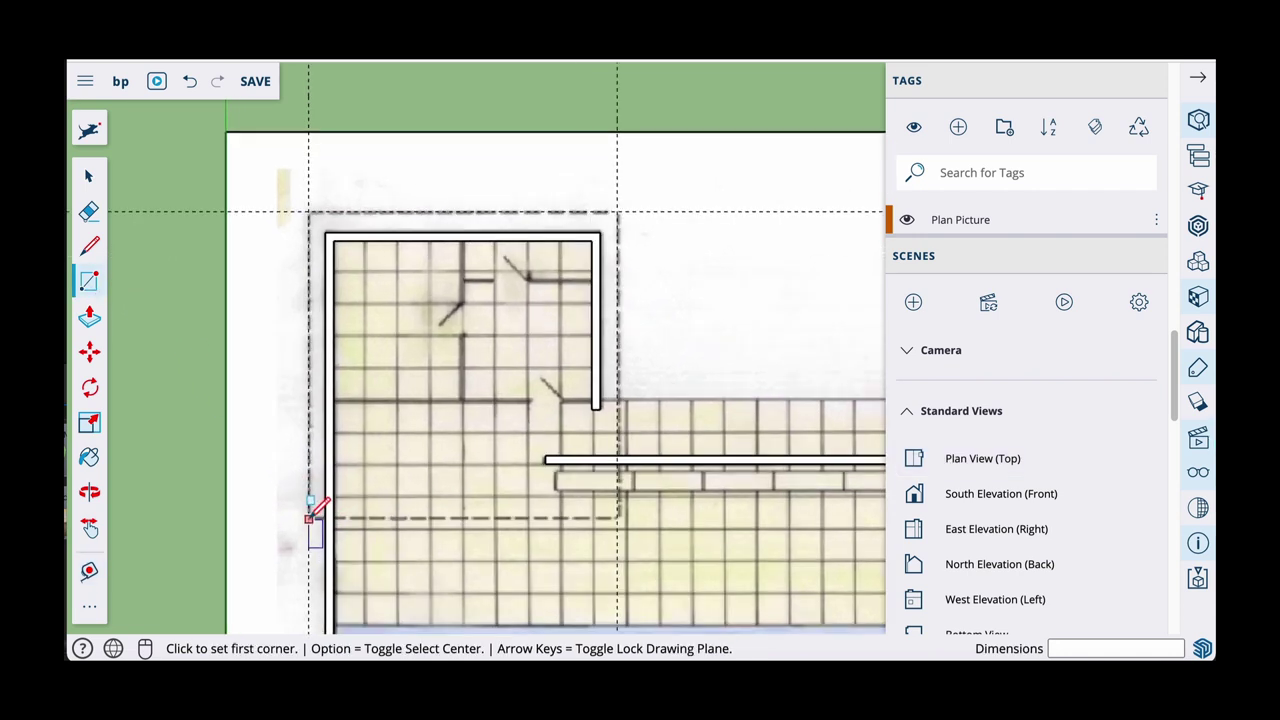
{"action": "left_click", "coordinate": [309, 517]}
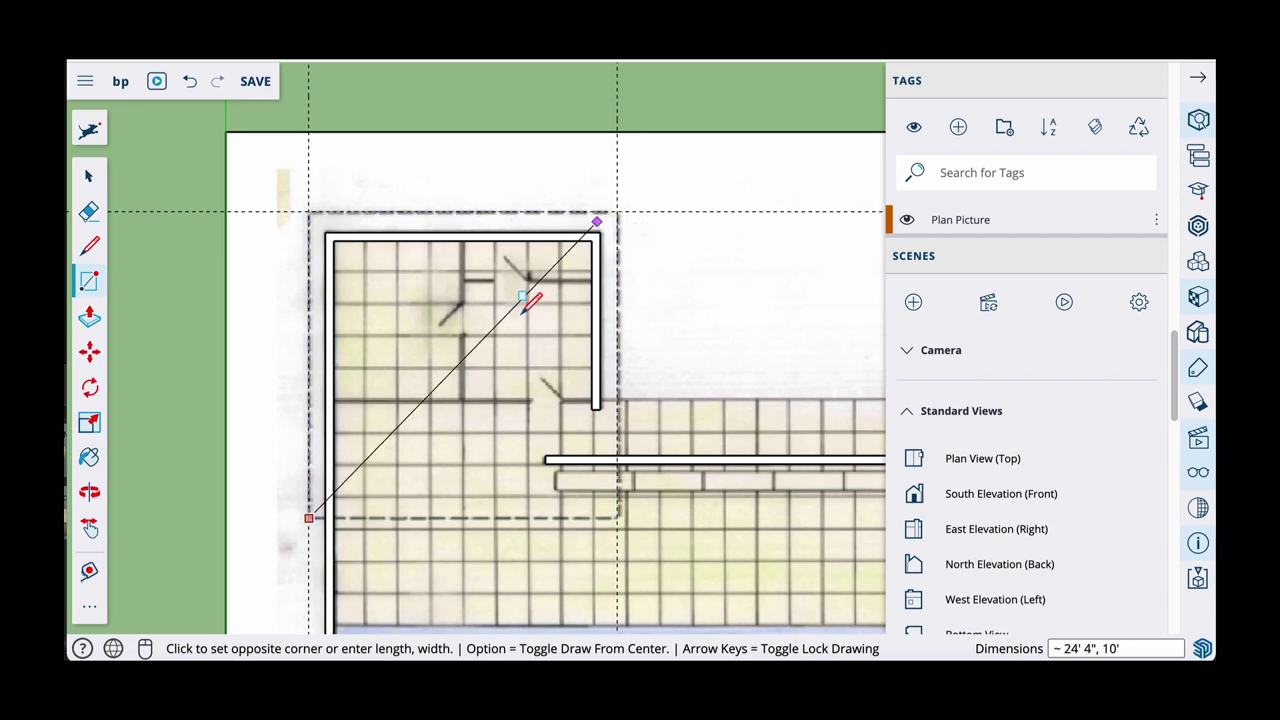
{"action": "left_click", "coordinate": [618, 210]}
{"action": "key", "text": "o"}
{"action": "left_click_drag", "start_coordinate": [691, 523], "coordinate": [429, 349]}
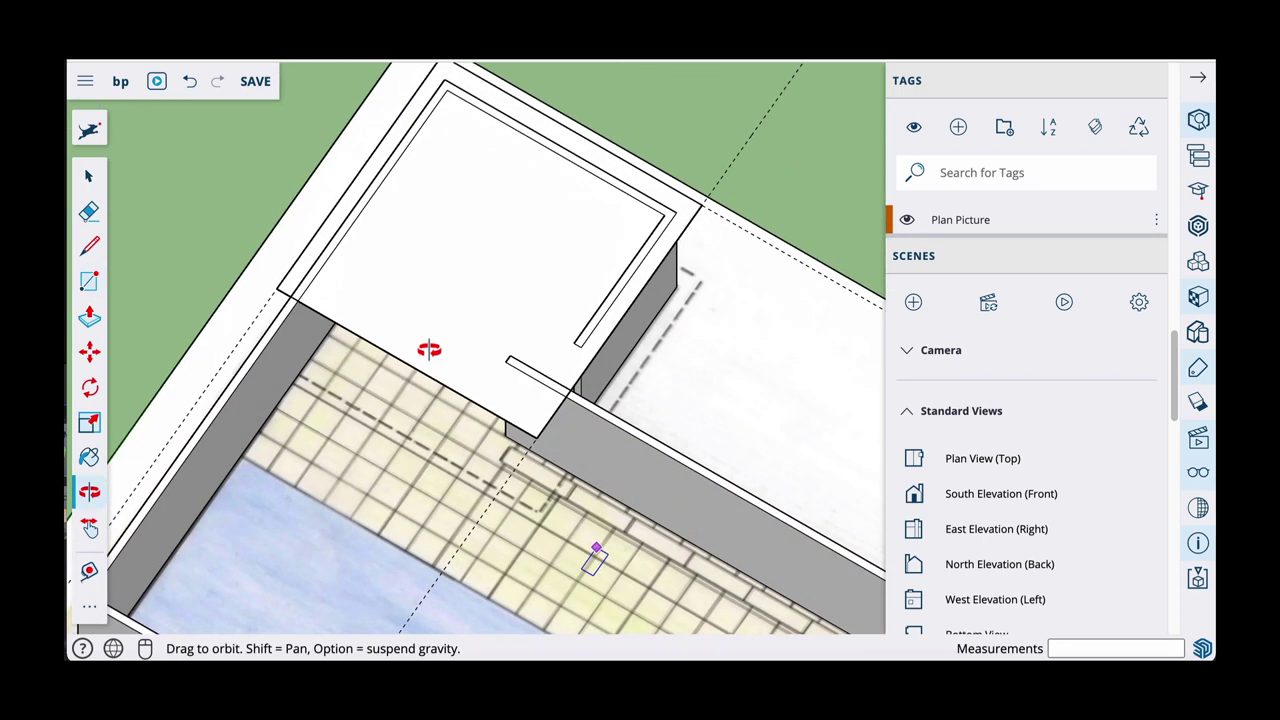
{"action": "key", "text": "r"}
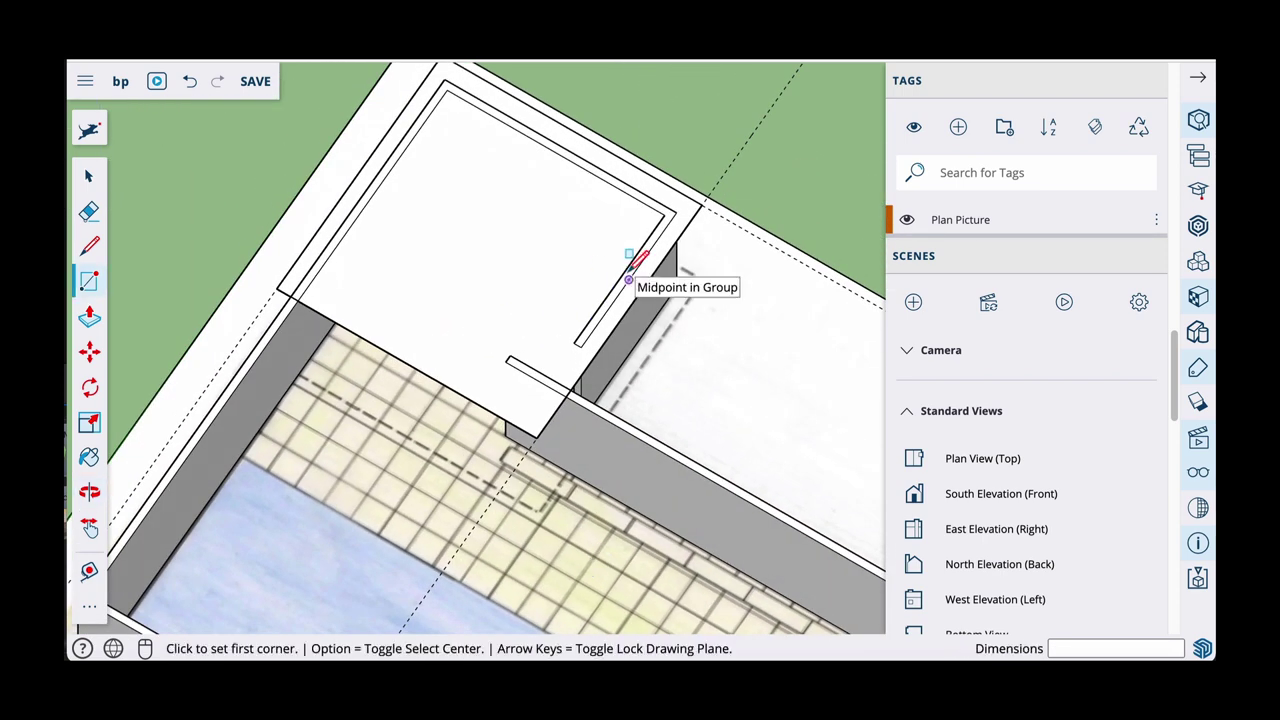
{"action": "key", "text": "super+s"}
Push/Pull the small roof rectangle over the upper-left room up to a thickness of 6"
{"action": "scroll", "coordinate": [628, 280], "scroll_direction": "down", "scroll_amount": 5}
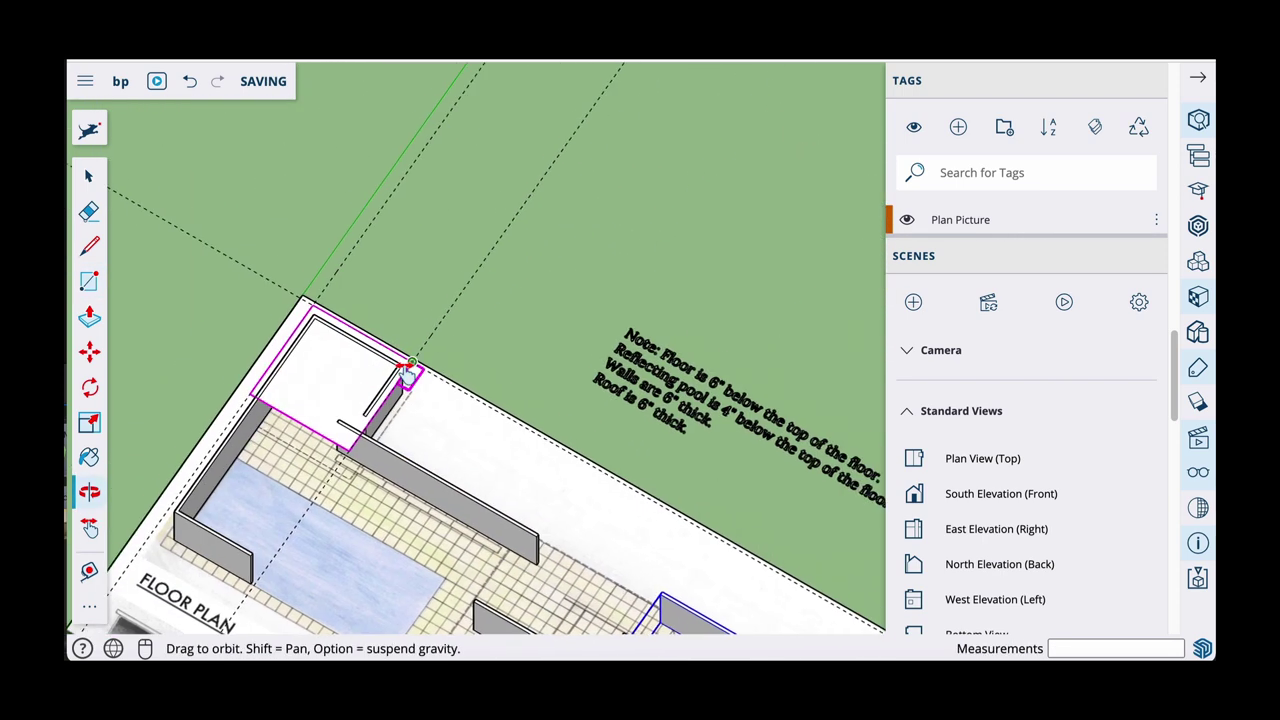
{"action": "scroll", "coordinate": [651, 418], "scroll_direction": "up", "scroll_amount": 3}
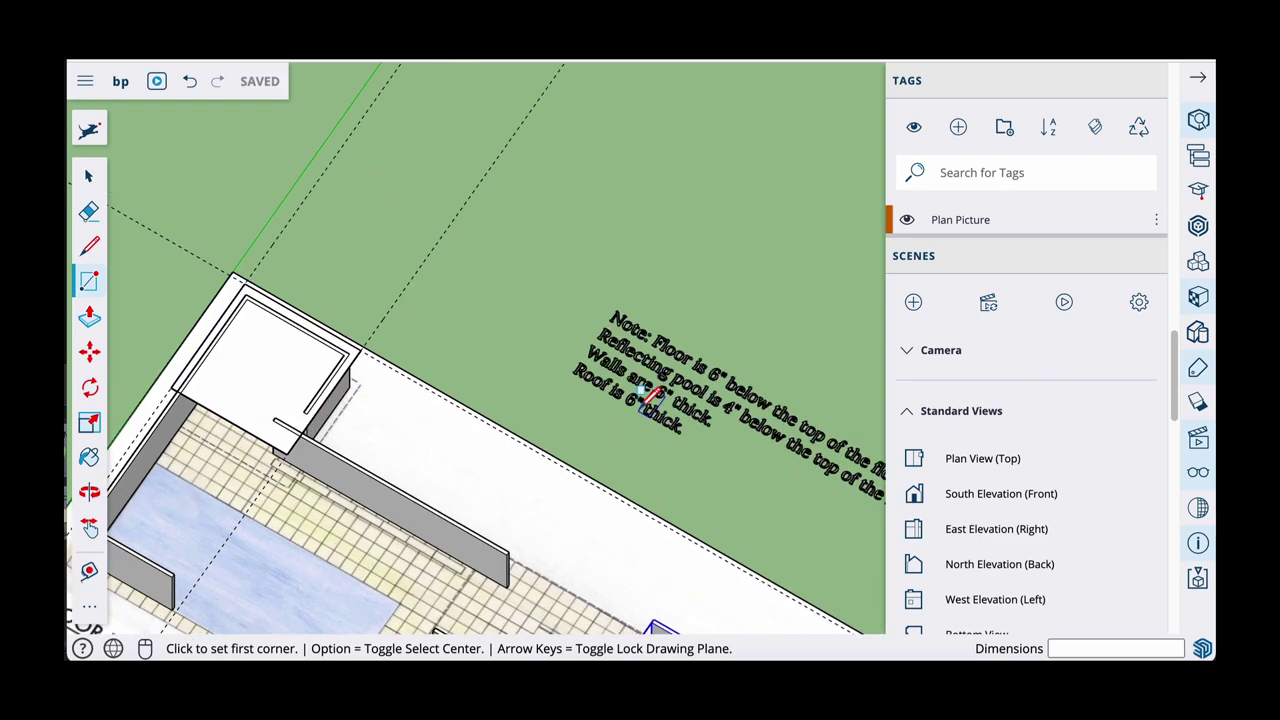
{"action": "scroll", "coordinate": [640, 423], "scroll_direction": "down", "scroll_amount": 3}
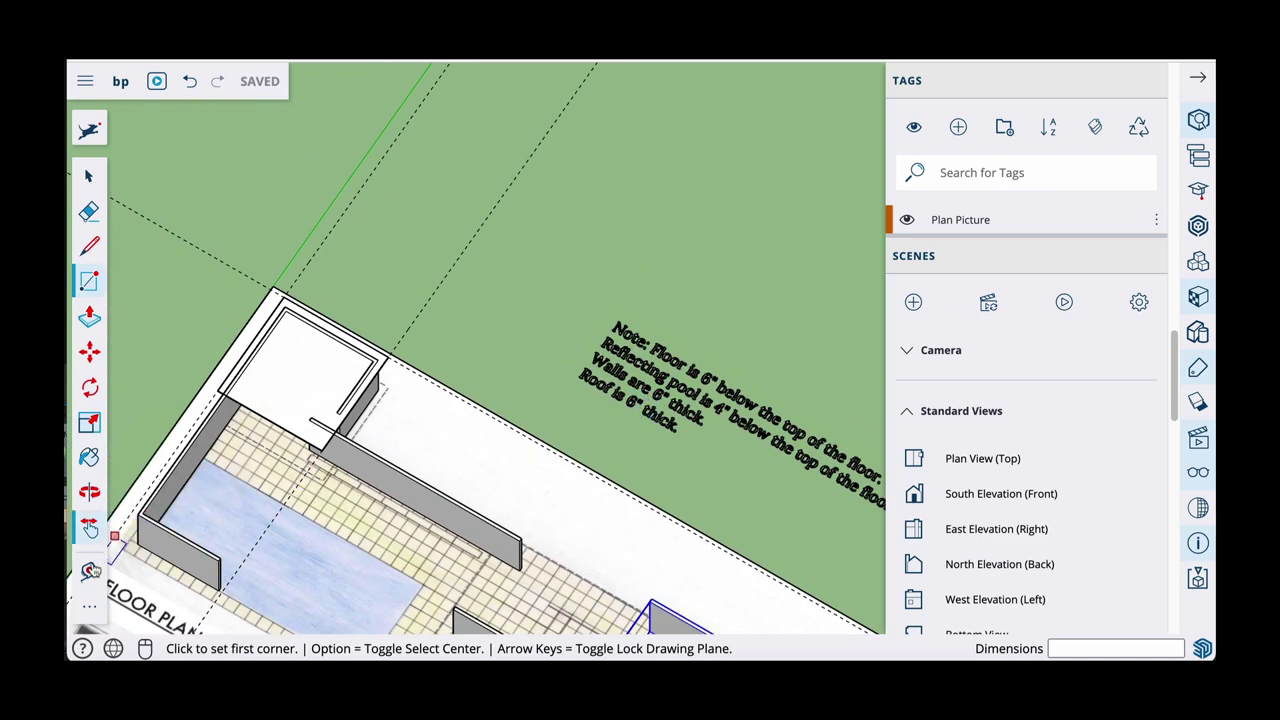
{"action": "left_click", "coordinate": [89, 316]}
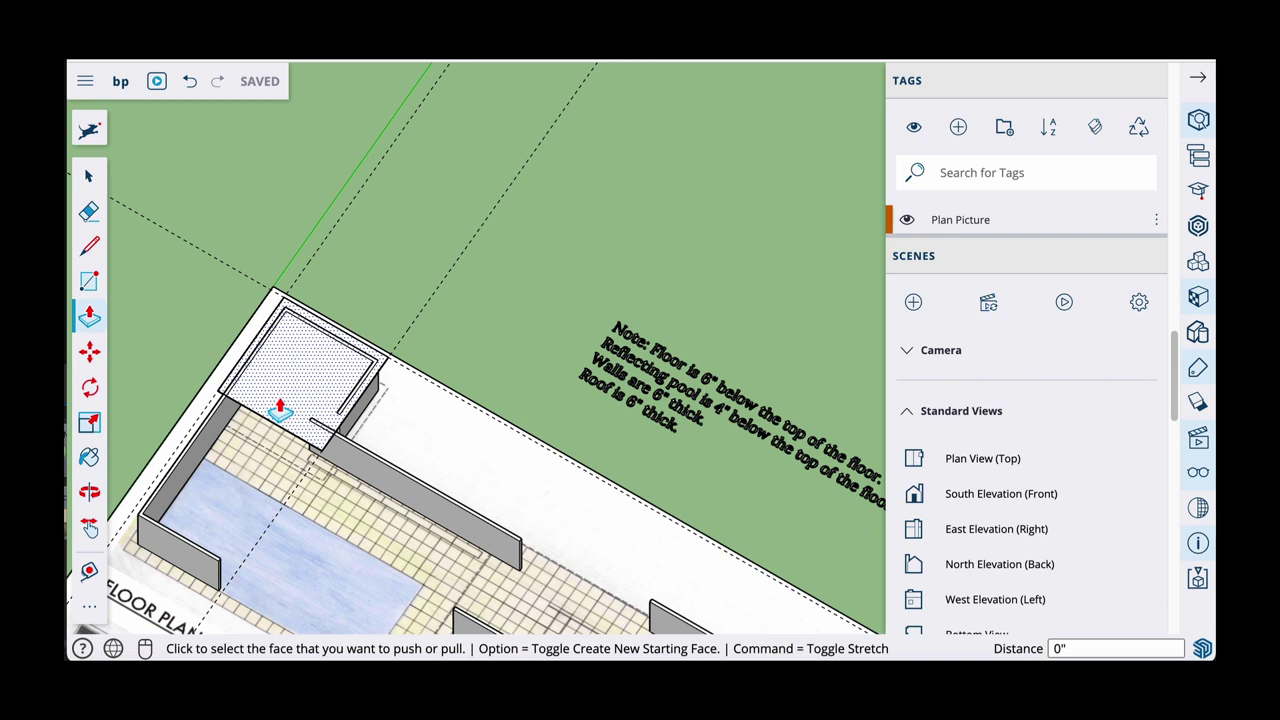
{"action": "left_click", "coordinate": [280, 410]}
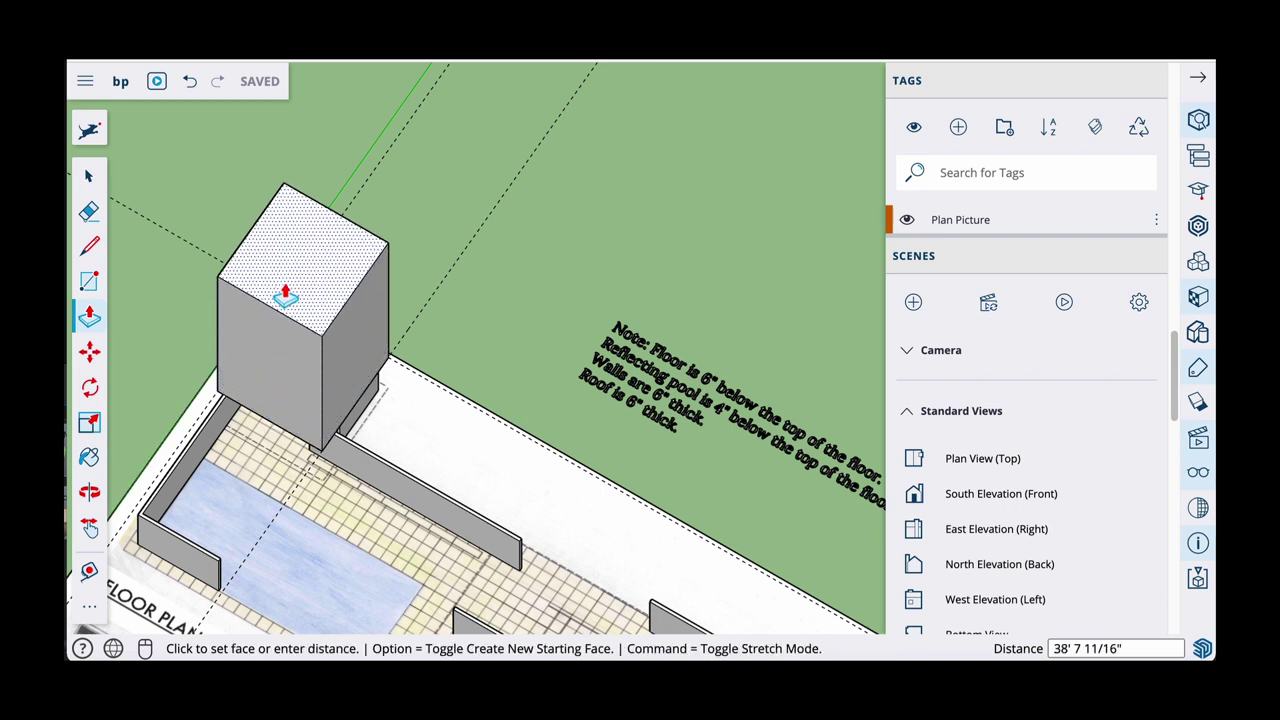
{"action": "type", "text": "6"}
{"action": "key", "text": "Return"}
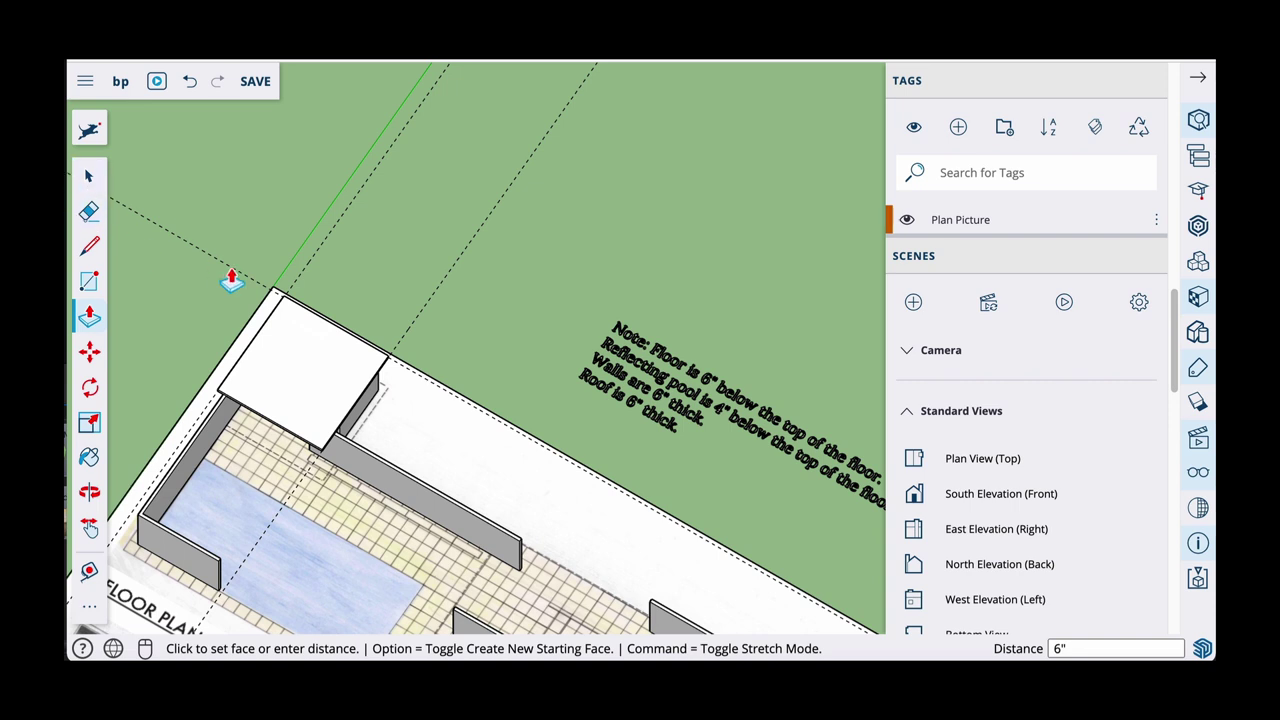
Select the small roof slab over the upper-left room and make it a group
{"action": "key", "text": "space"}
{"action": "left_click", "coordinate": [310, 394]}
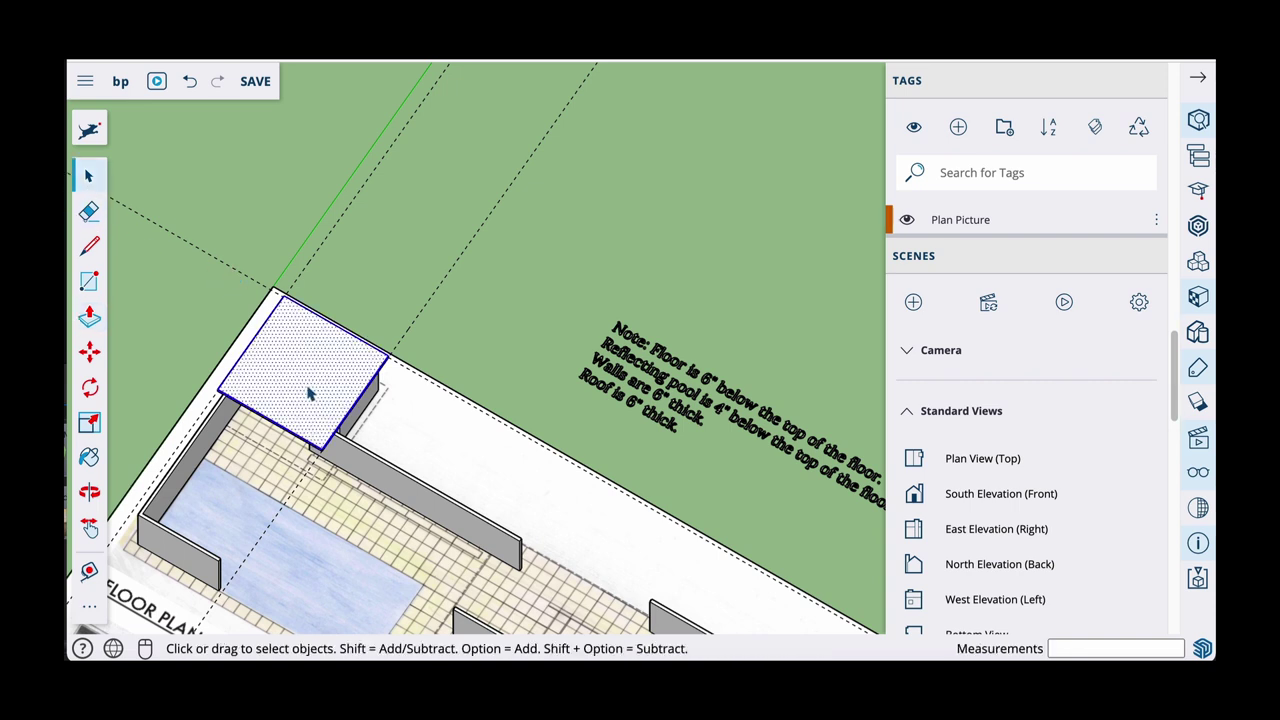
{"action": "right_click", "coordinate": [310, 394]}
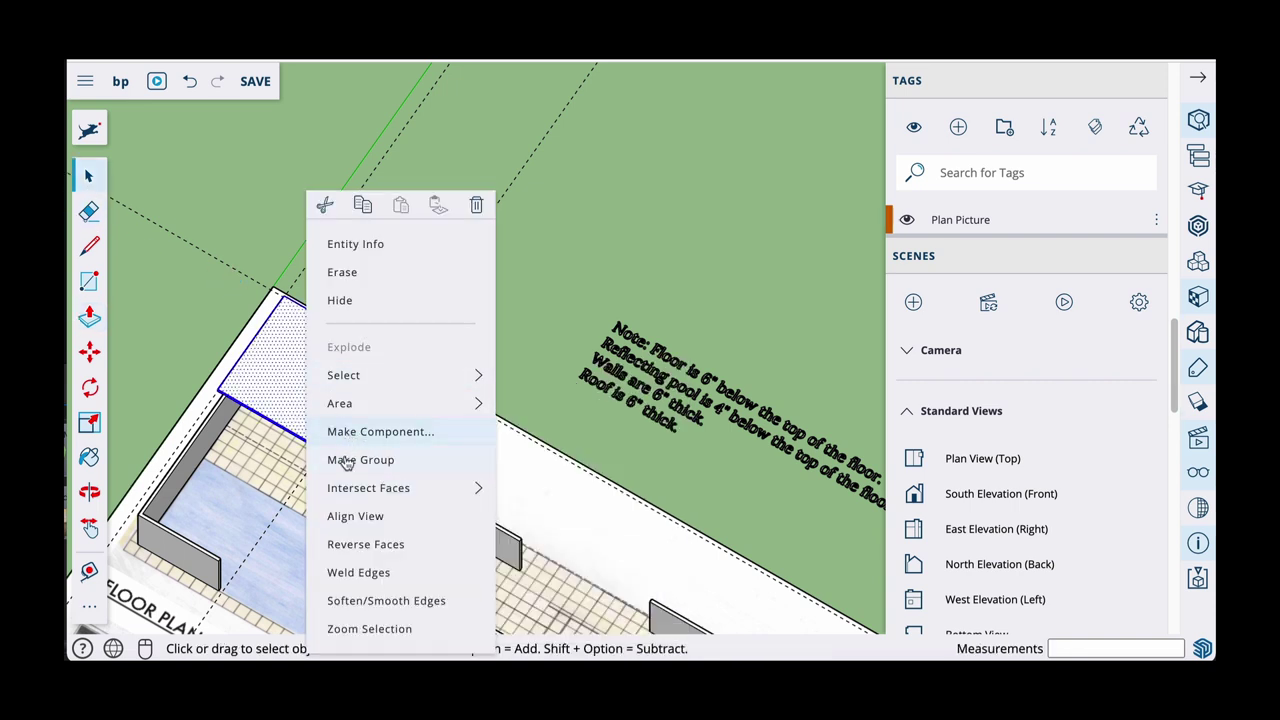
{"action": "left_click", "coordinate": [347, 463]}
In the Plan View (Top), place a guide about 7' 3 5/16" inside the small pool's right wall, along the large roof's dashed right edge
{"action": "scroll", "coordinate": [362, 440], "scroll_direction": "down", "scroll_amount": 4}
{"action": "middle_click_drag", "start_coordinate": [472, 404], "coordinate": [359, 305], "text": "shift"}
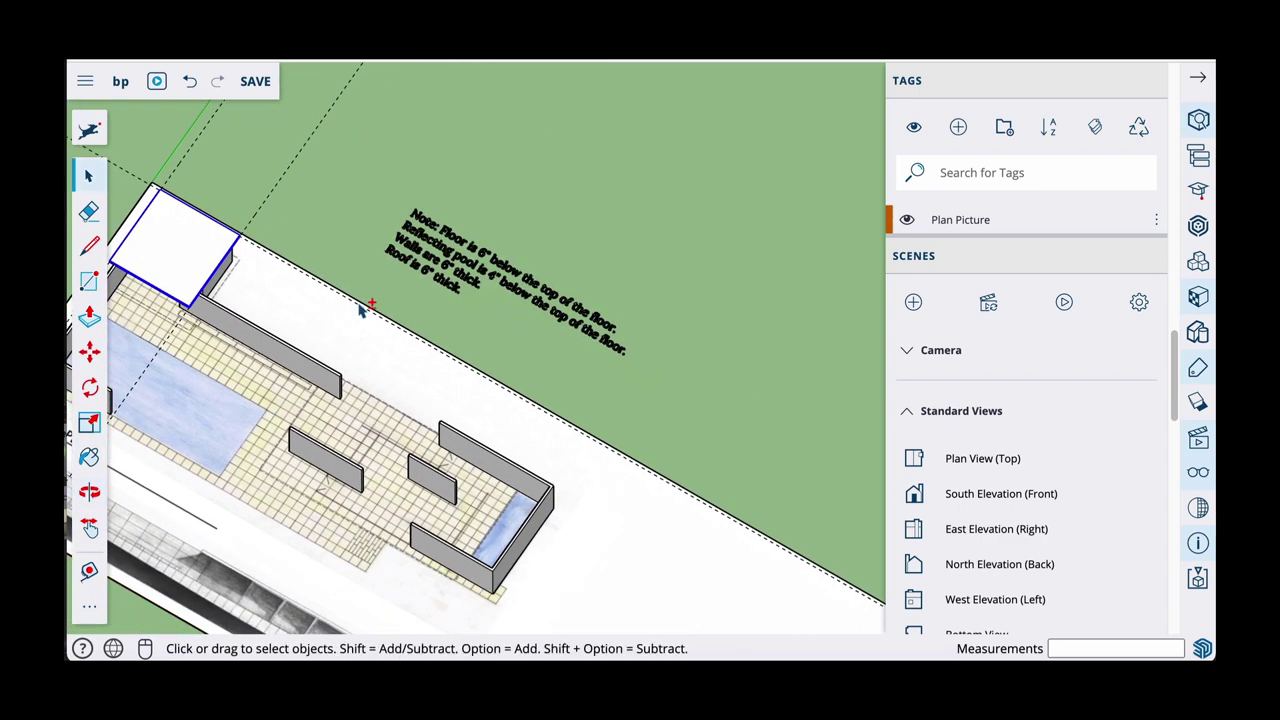
{"action": "left_click", "coordinate": [966, 459]}
{"action": "scroll", "coordinate": [420, 293], "scroll_direction": "up", "scroll_amount": 3}
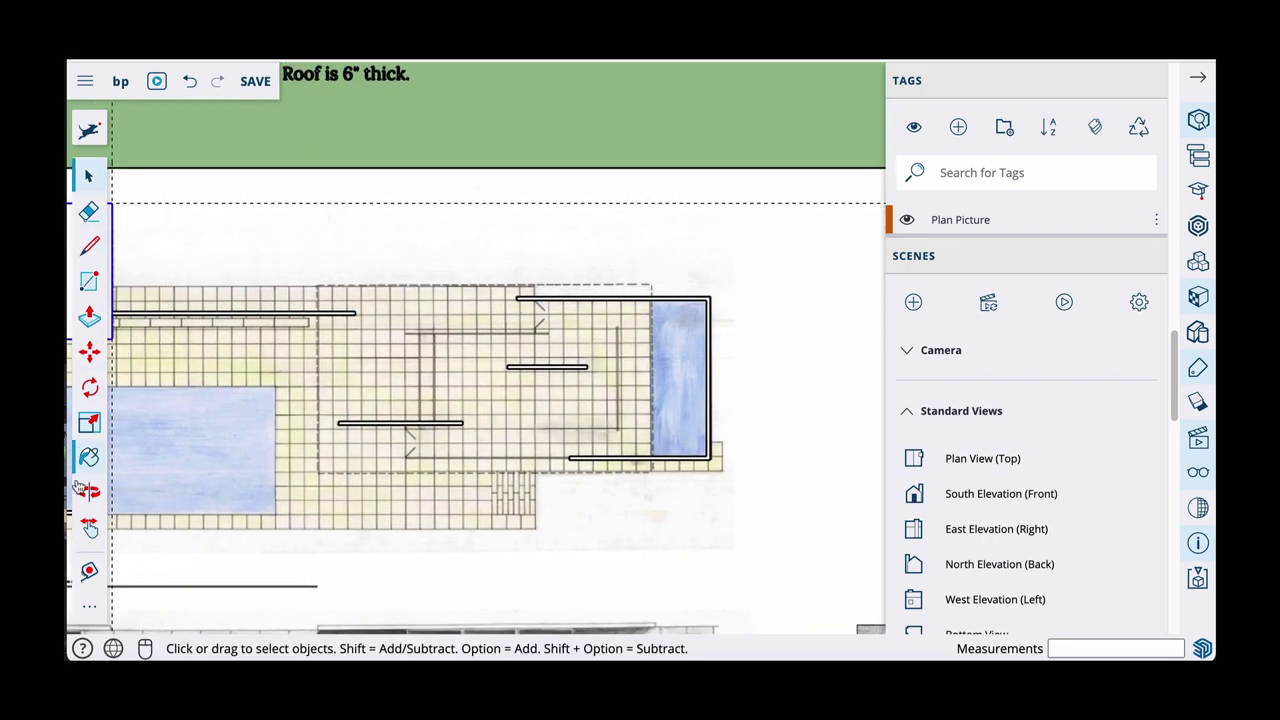
{"action": "left_click", "coordinate": [89, 571]}
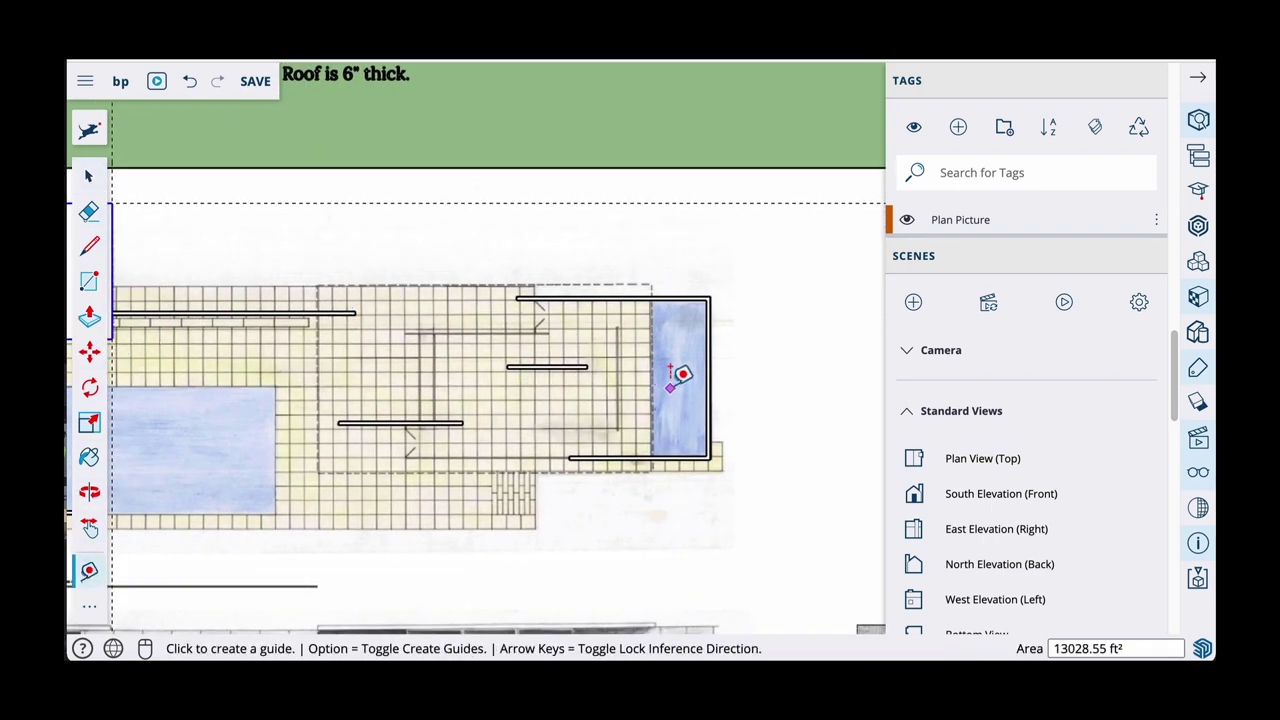
{"action": "scroll", "coordinate": [680, 374], "scroll_direction": "up", "scroll_amount": 2}
{"action": "scroll", "coordinate": [720, 346], "scroll_direction": "up", "scroll_amount": 2}
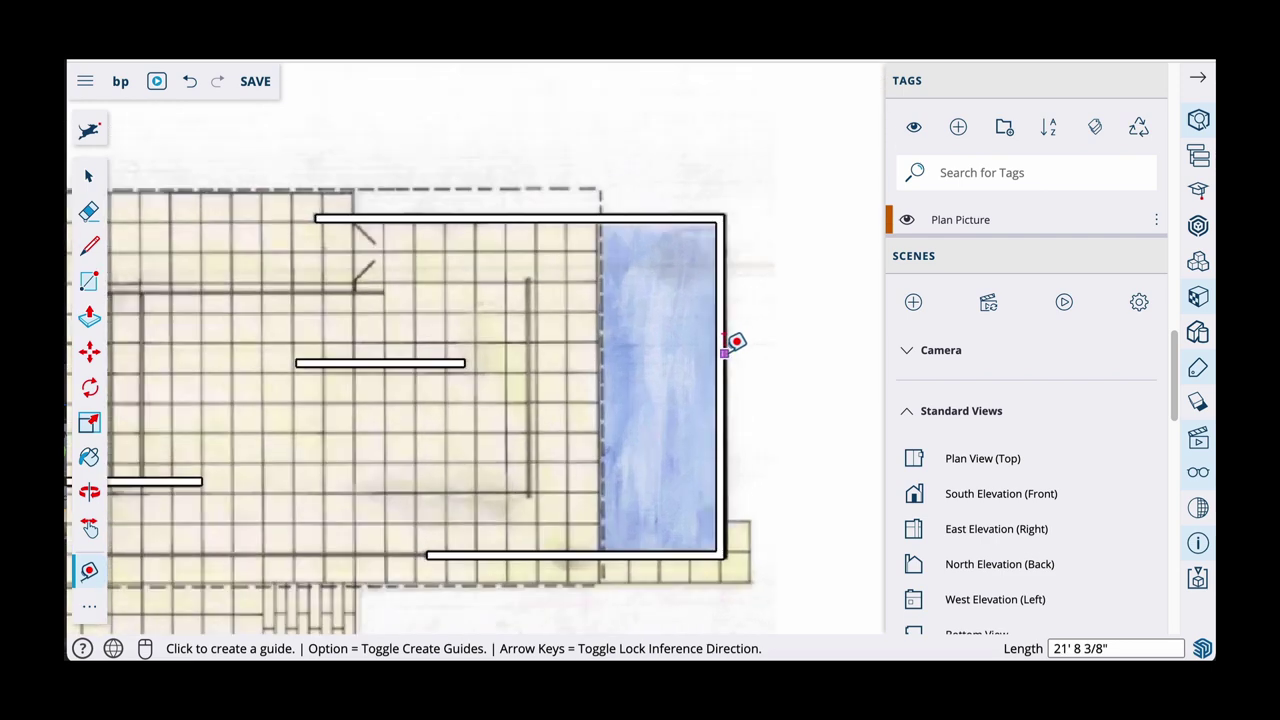
{"action": "left_click", "coordinate": [716, 357]}
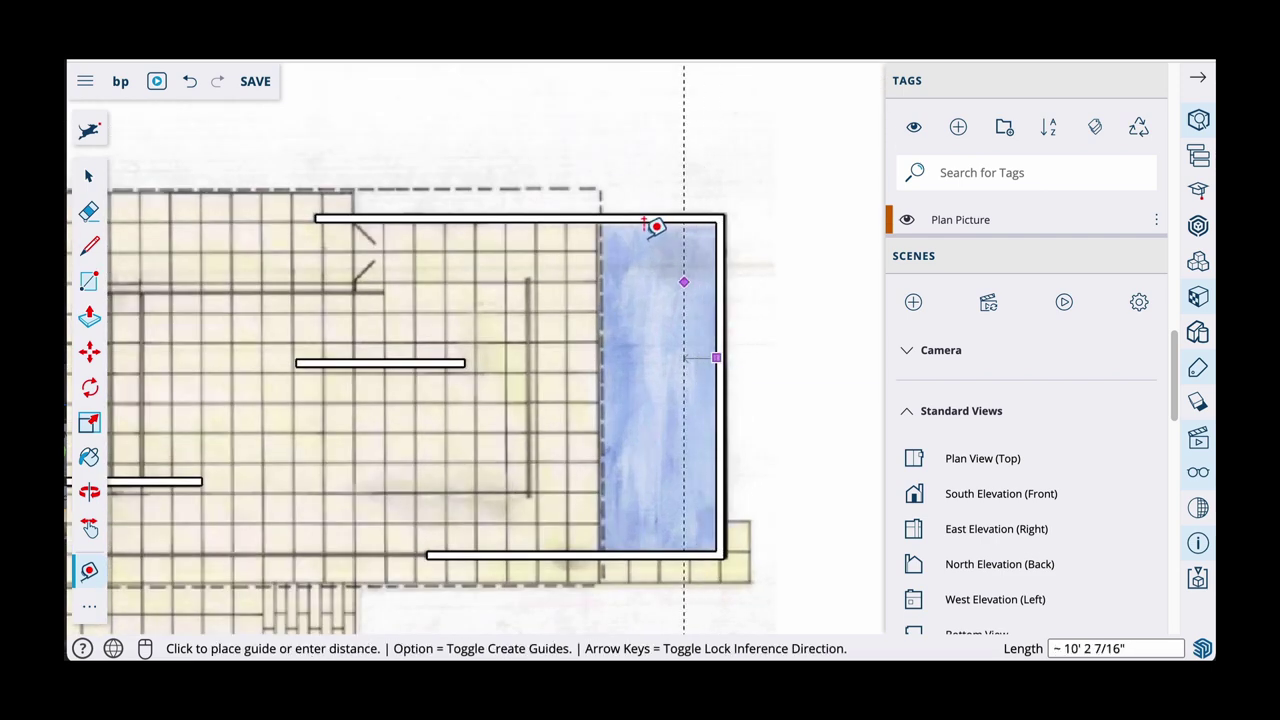
{"action": "scroll", "coordinate": [645, 238], "scroll_direction": "down", "scroll_amount": 1}
{"action": "middle_click_drag", "start_coordinate": [603, 172], "coordinate": [616, 338], "text": "shift"}
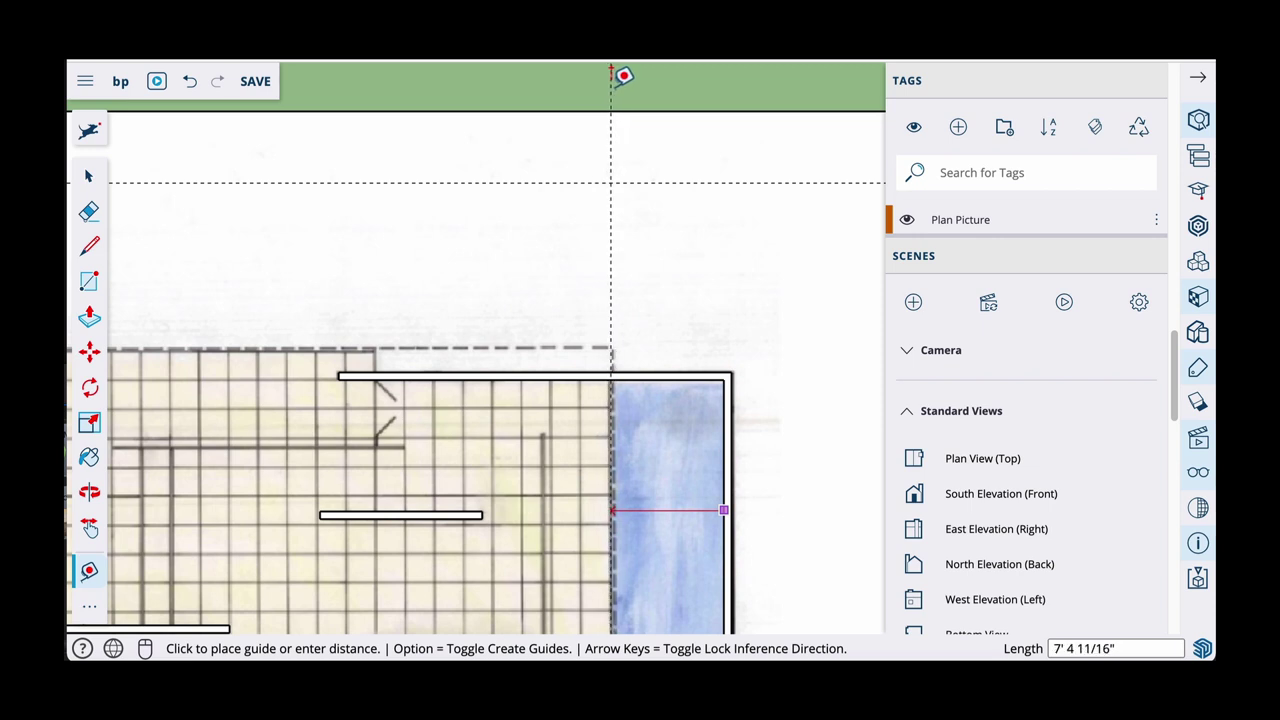
{"action": "left_click", "coordinate": [613, 70]}
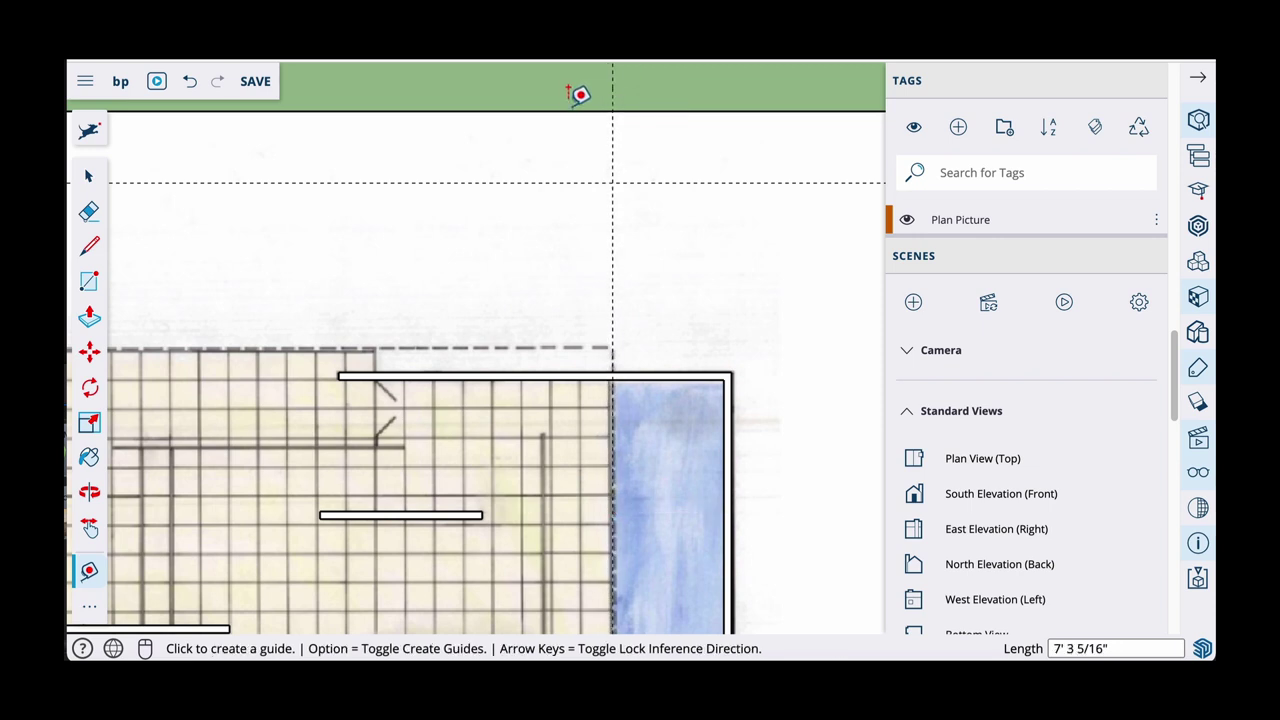
{"action": "left_click", "coordinate": [568, 110]}
{"action": "mouse_move", "coordinate": [704, 234]}
{"action": "middle_mouse_down"}
{"action": "mouse_move", "coordinate": [709, 251]}
{"action": "mouse_move", "coordinate": [466, 229]}
{"action": "middle_mouse_up"}
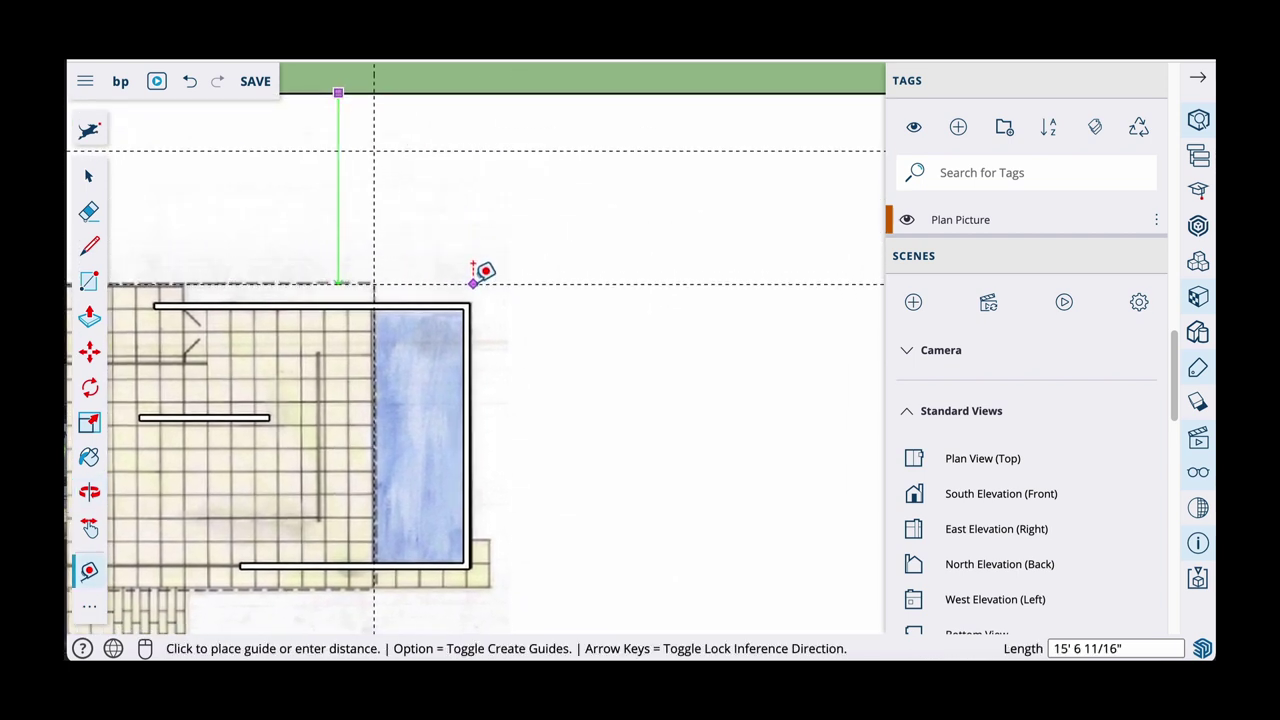
{"action": "left_click", "coordinate": [485, 270]}
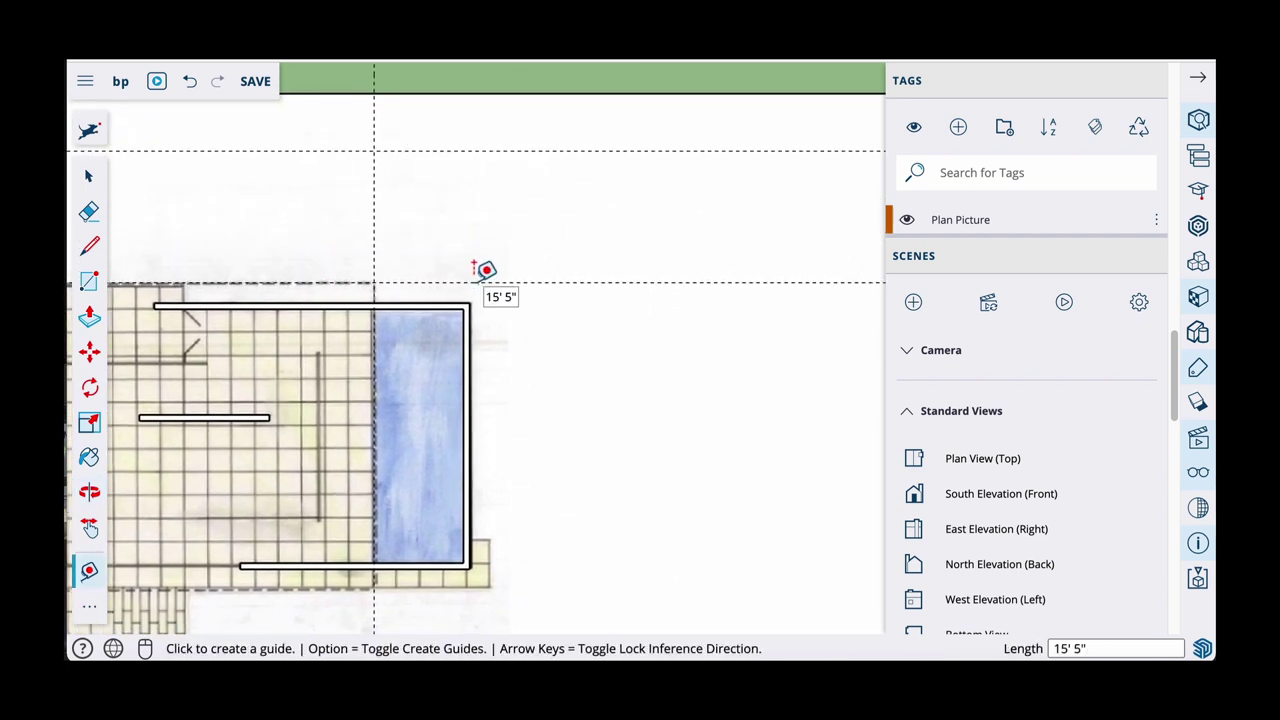
Place a guide 1' 9 7/8" beyond the outer top edge of the wall above the small pool, along the large roof's dashed upper edge
{"action": "middle_click_drag", "start_coordinate": [474, 331], "coordinate": [420, 294]}
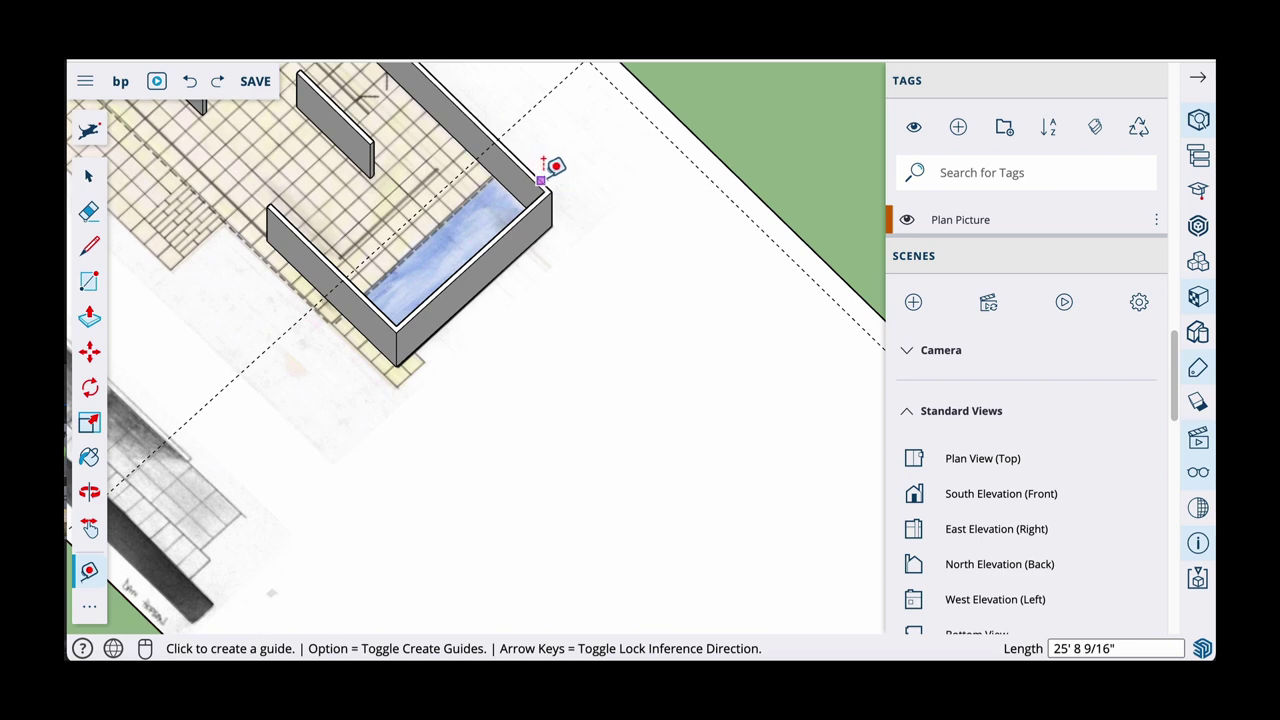
{"action": "scroll", "coordinate": [552, 167], "scroll_direction": "up", "scroll_amount": 2}
{"action": "left_click", "coordinate": [551, 165]}
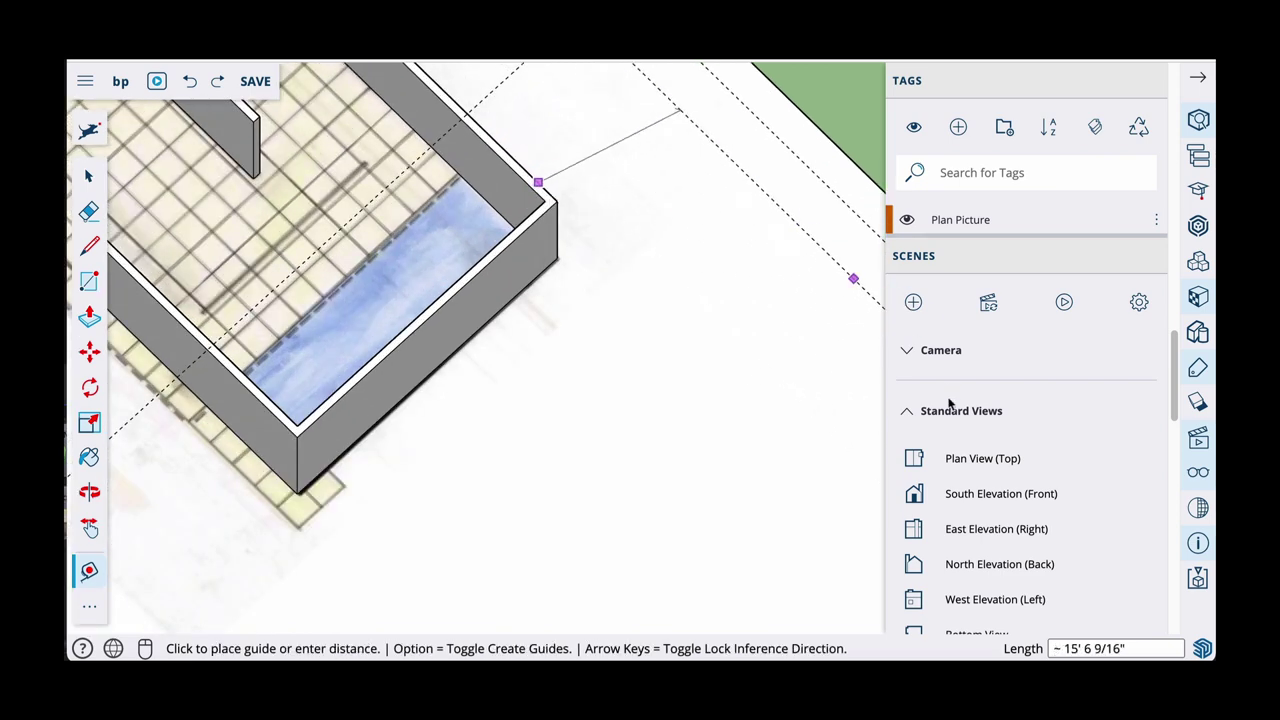
{"action": "left_click", "coordinate": [958, 463]}
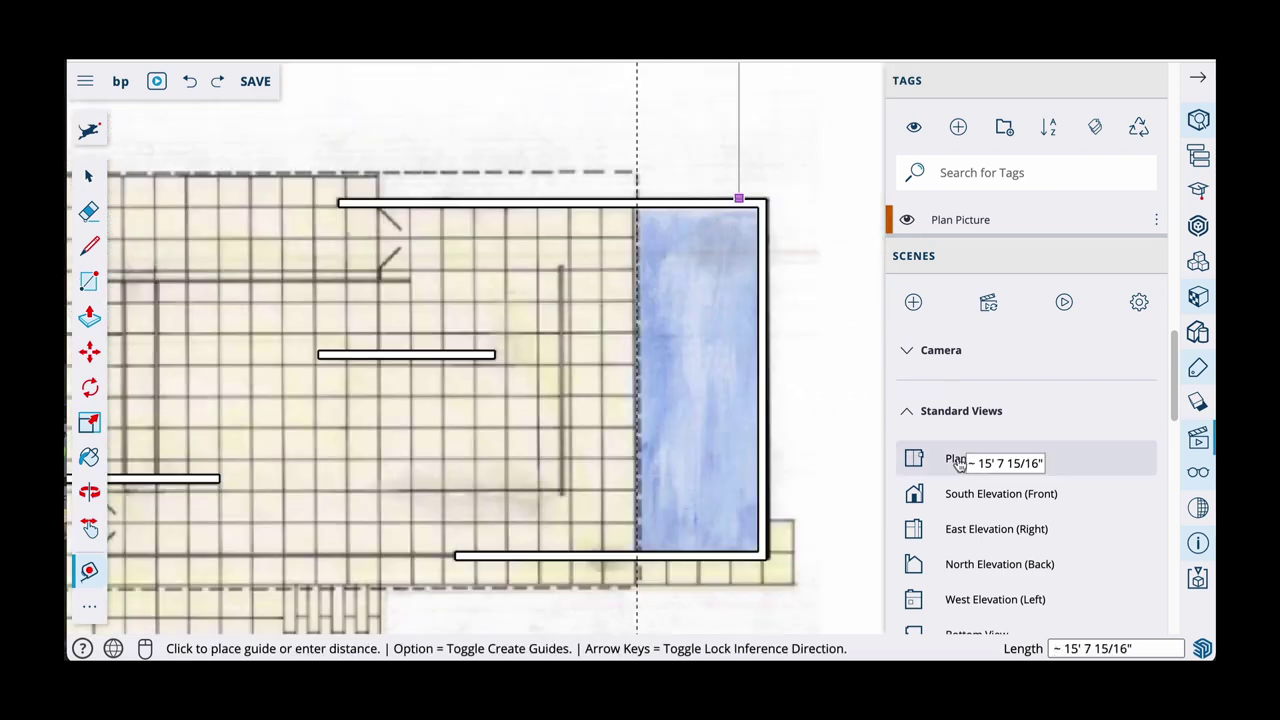
{"action": "scroll", "coordinate": [713, 287], "scroll_direction": "down", "scroll_amount": 3}
{"action": "middle_click_drag", "start_coordinate": [706, 296], "coordinate": [238, 312], "text": "shift"}
{"action": "scroll", "coordinate": [315, 300], "scroll_direction": "down", "scroll_amount": 1}
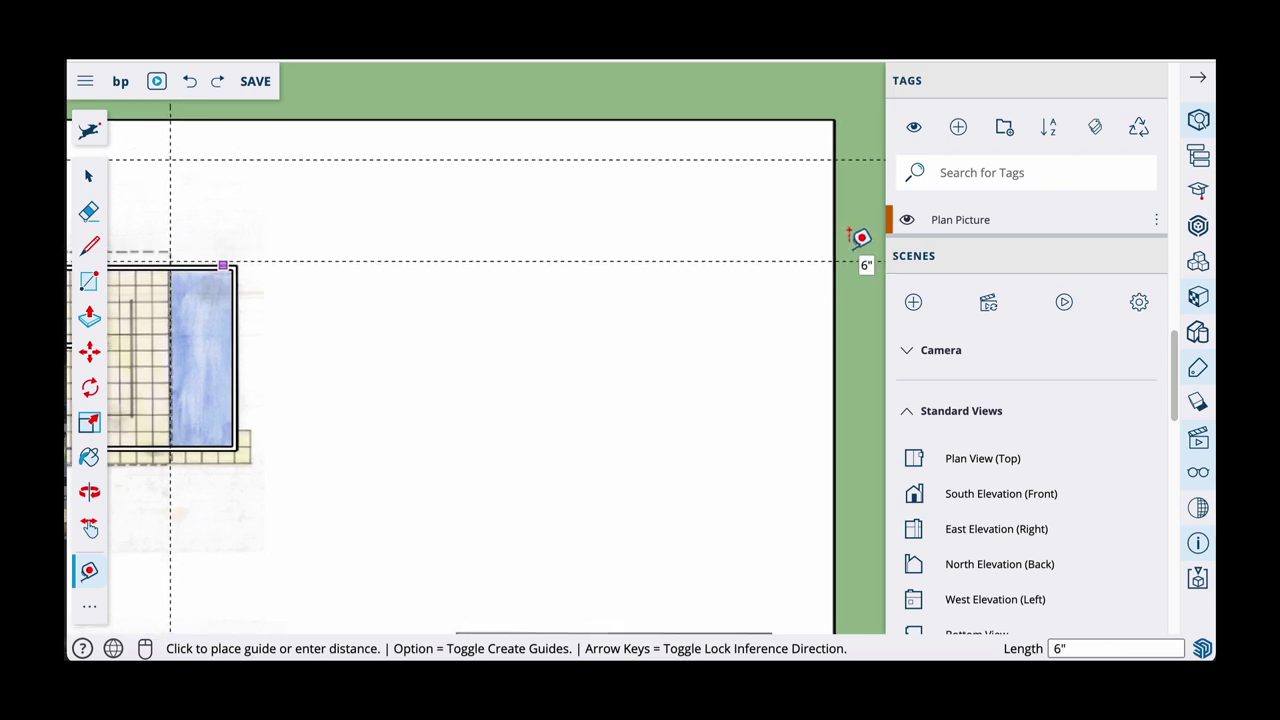
{"action": "left_click", "coordinate": [856, 238]}
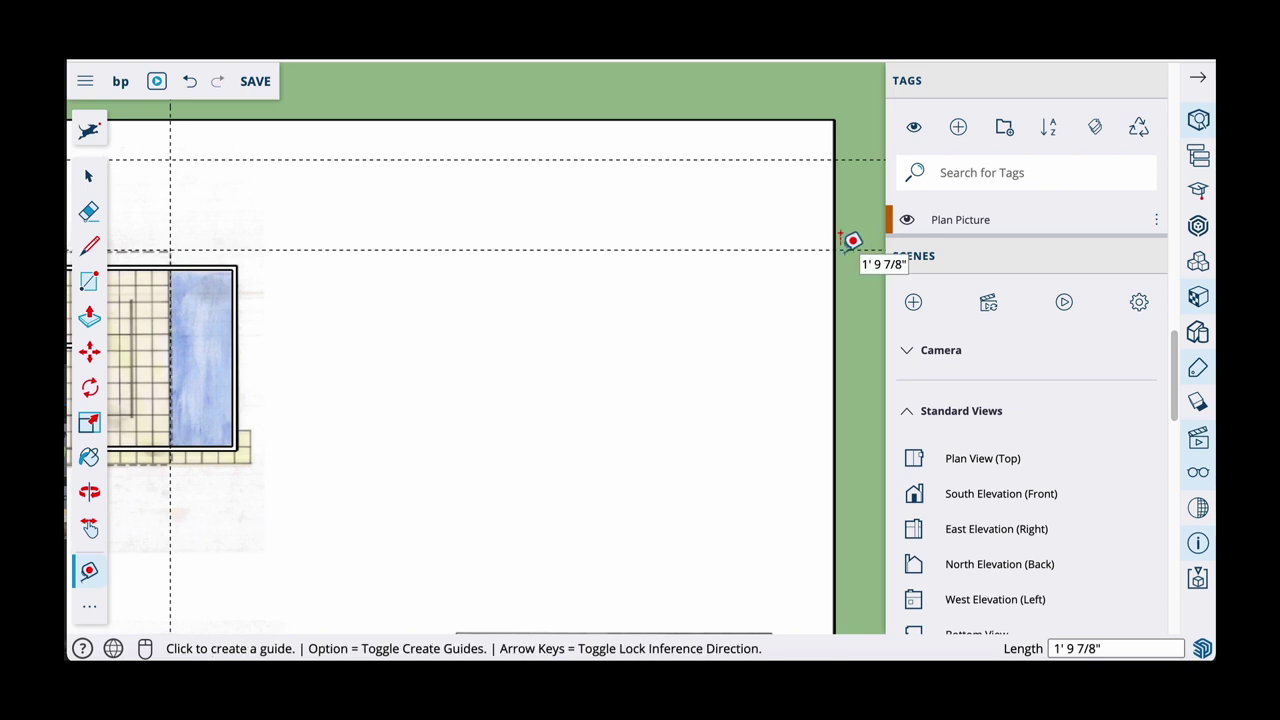
Place a guide 44' 3 7/16" inward from the small pool's vertical guide, along the large roof's dashed left edge
{"action": "scroll", "coordinate": [616, 256], "scroll_direction": "down", "scroll_amount": 3}
{"action": "key", "text": "o"}
{"action": "middle_click_drag", "start_coordinate": [638, 283], "coordinate": [778, 278], "text": "shift"}
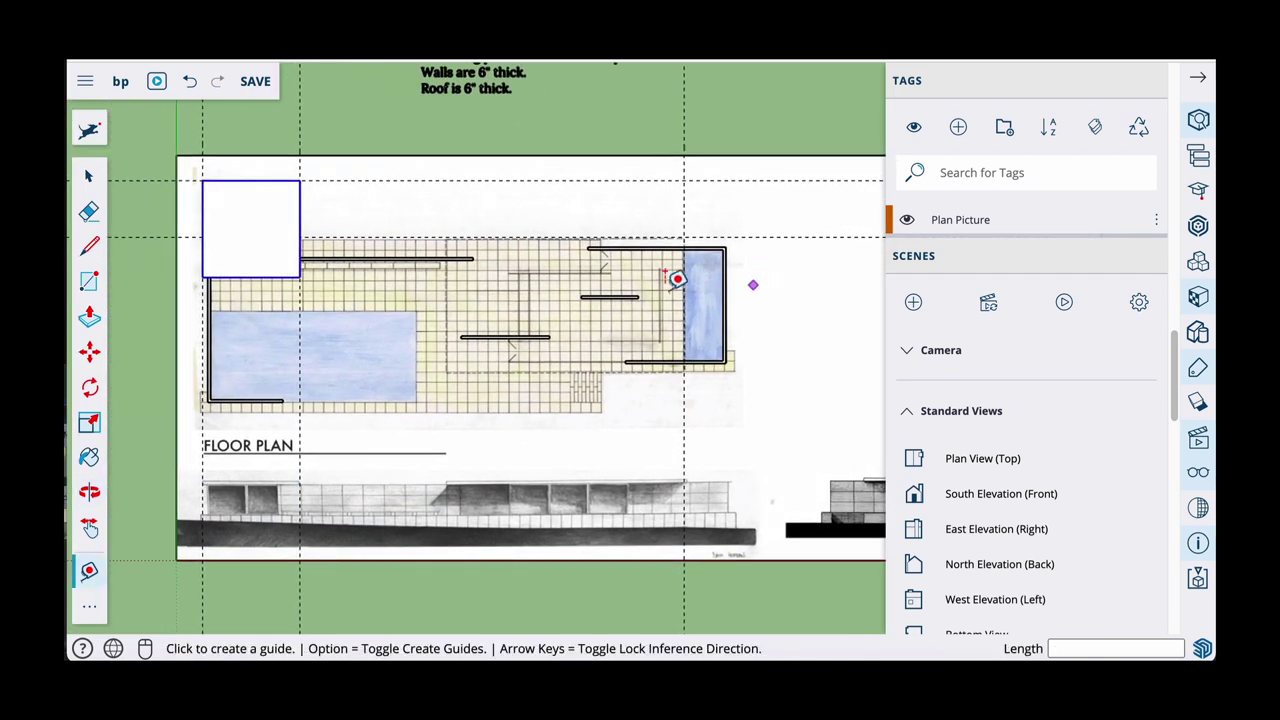
{"action": "scroll", "coordinate": [551, 277], "scroll_direction": "up", "scroll_amount": 1}
{"action": "left_click", "coordinate": [702, 112]}
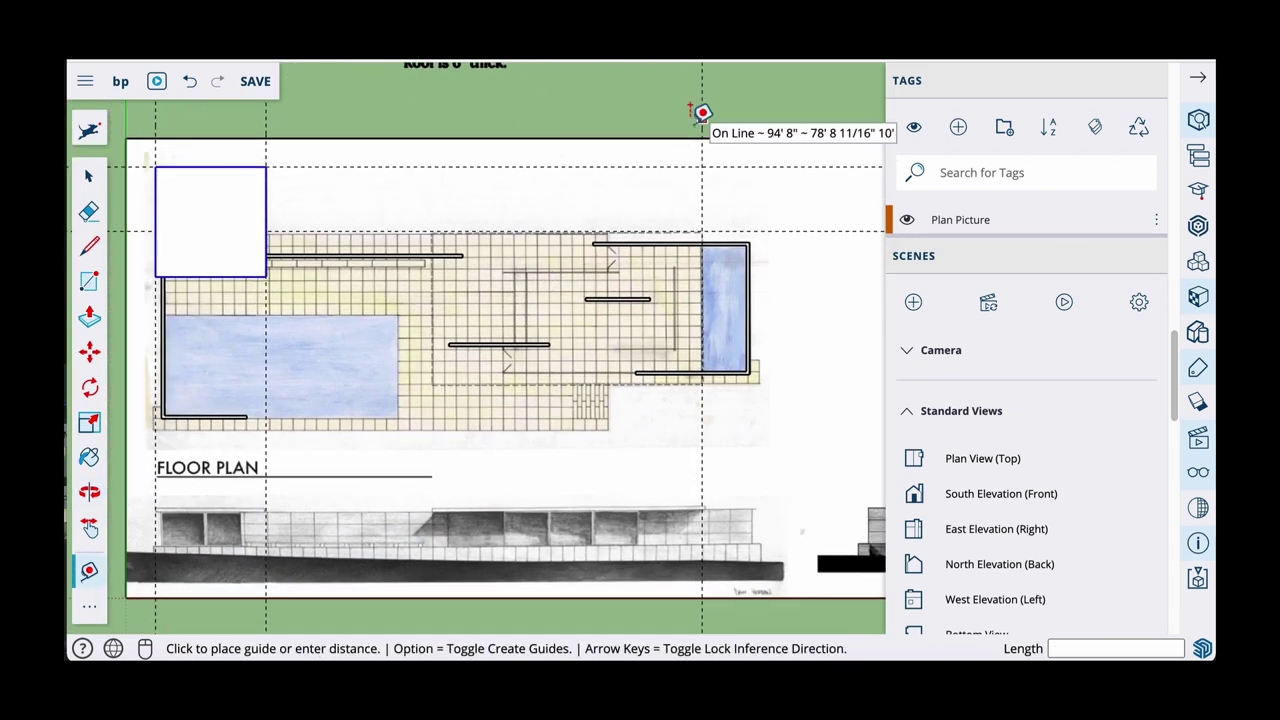
{"action": "scroll", "coordinate": [446, 119], "scroll_direction": "up", "scroll_amount": 2}
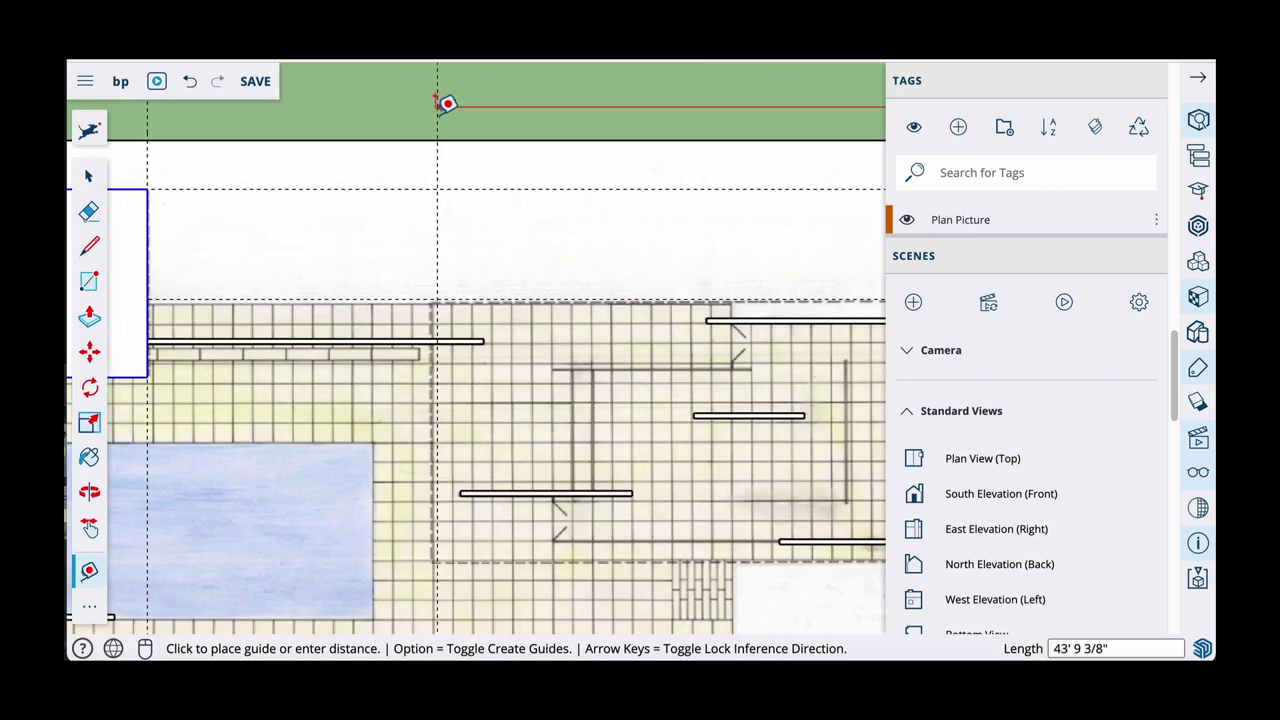
{"action": "left_click", "coordinate": [443, 102]}
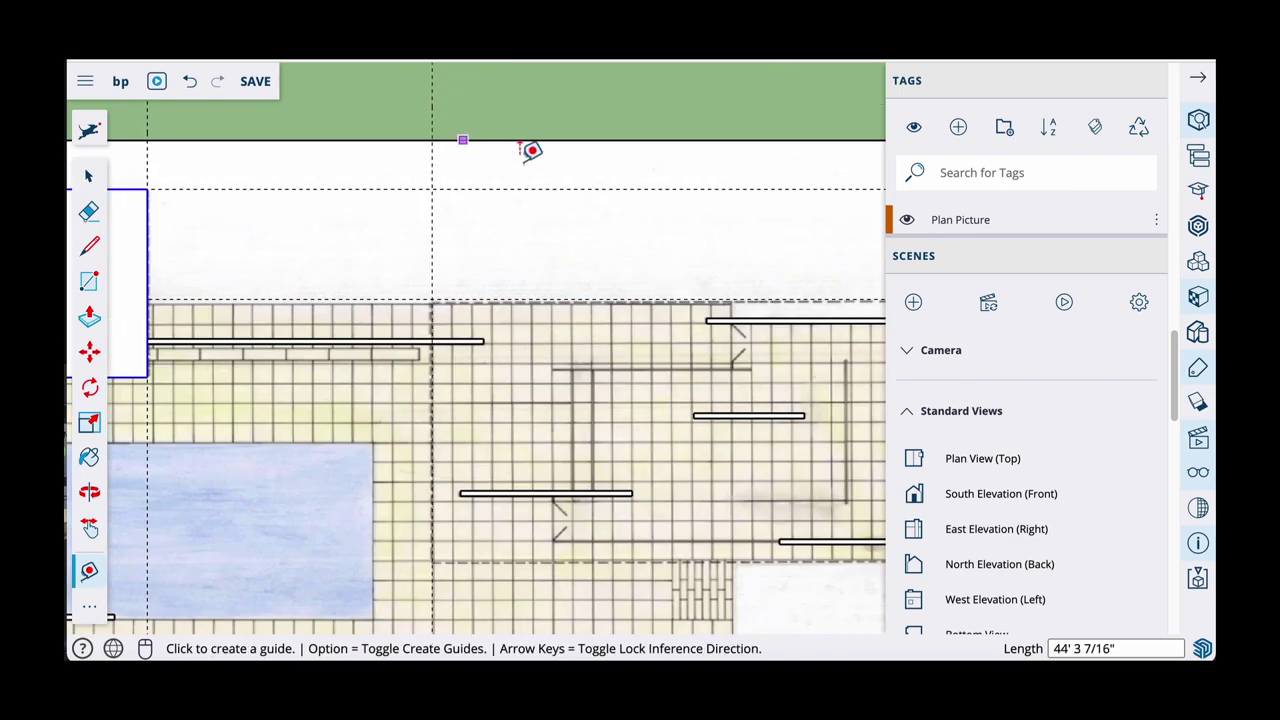
Draw the large roof rectangle, 44' 3 7/16" by about 25' 3 5/8", from the guide intersection by the small pool to the dashed outline's lower-left corner
{"action": "scroll", "coordinate": [529, 150], "scroll_direction": "down", "scroll_amount": 2}
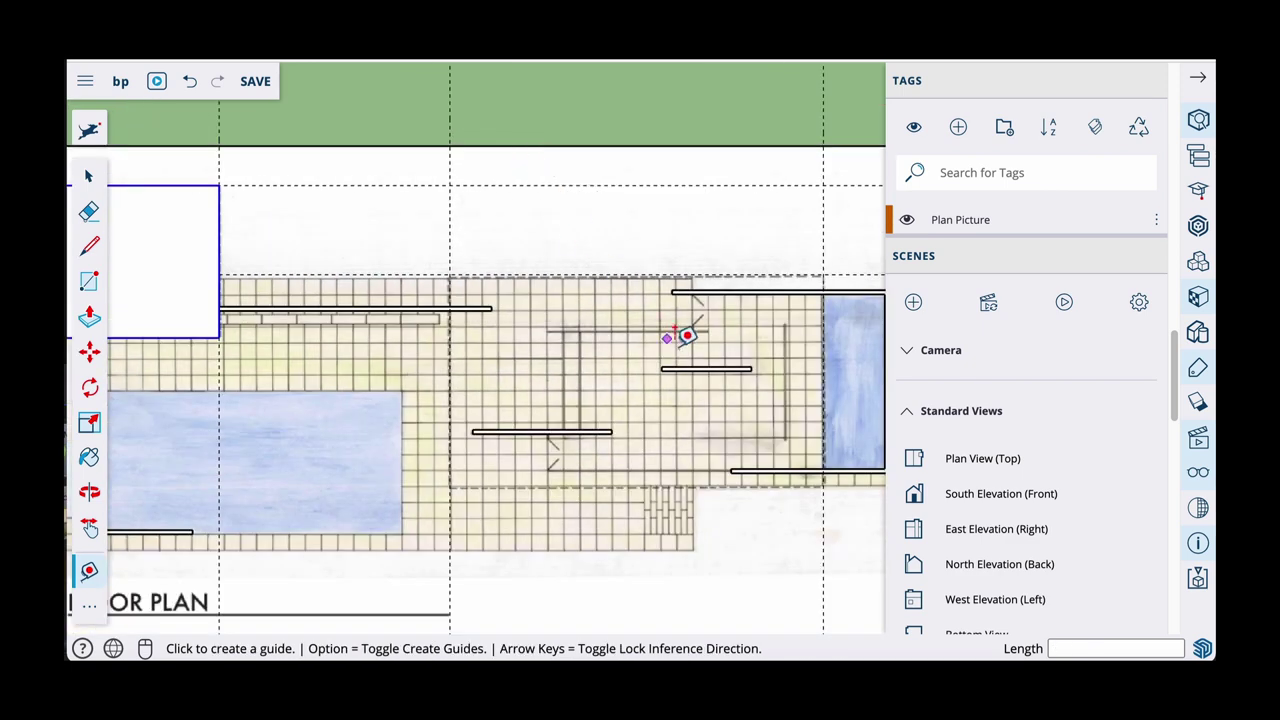
{"action": "middle_click_drag", "start_coordinate": [683, 334], "coordinate": [472, 208]}
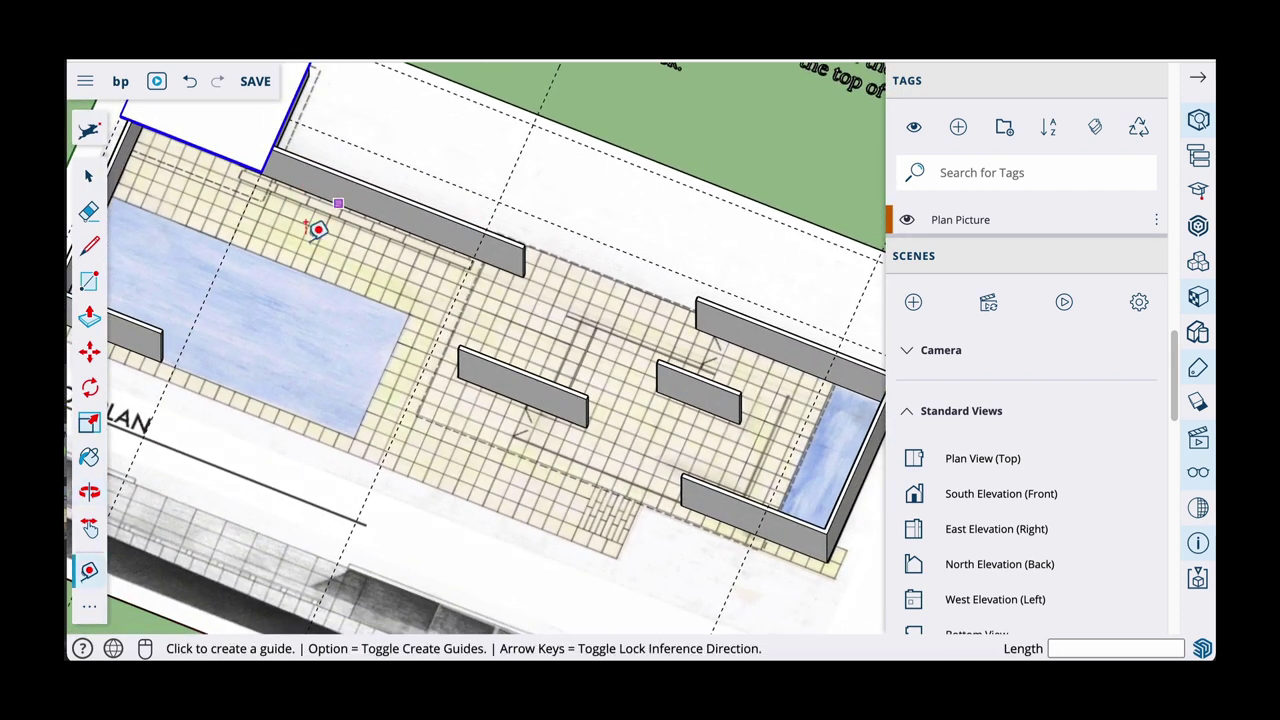
{"action": "left_click", "coordinate": [90, 285]}
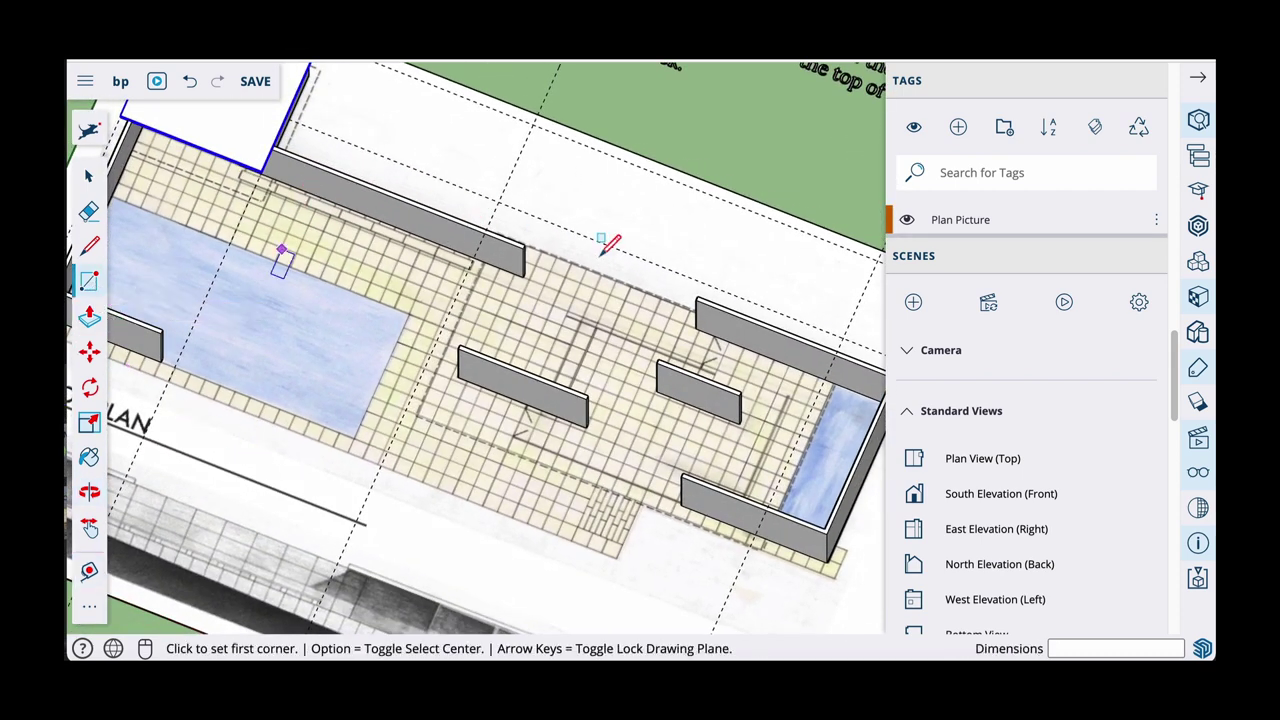
{"action": "left_click", "coordinate": [843, 335]}
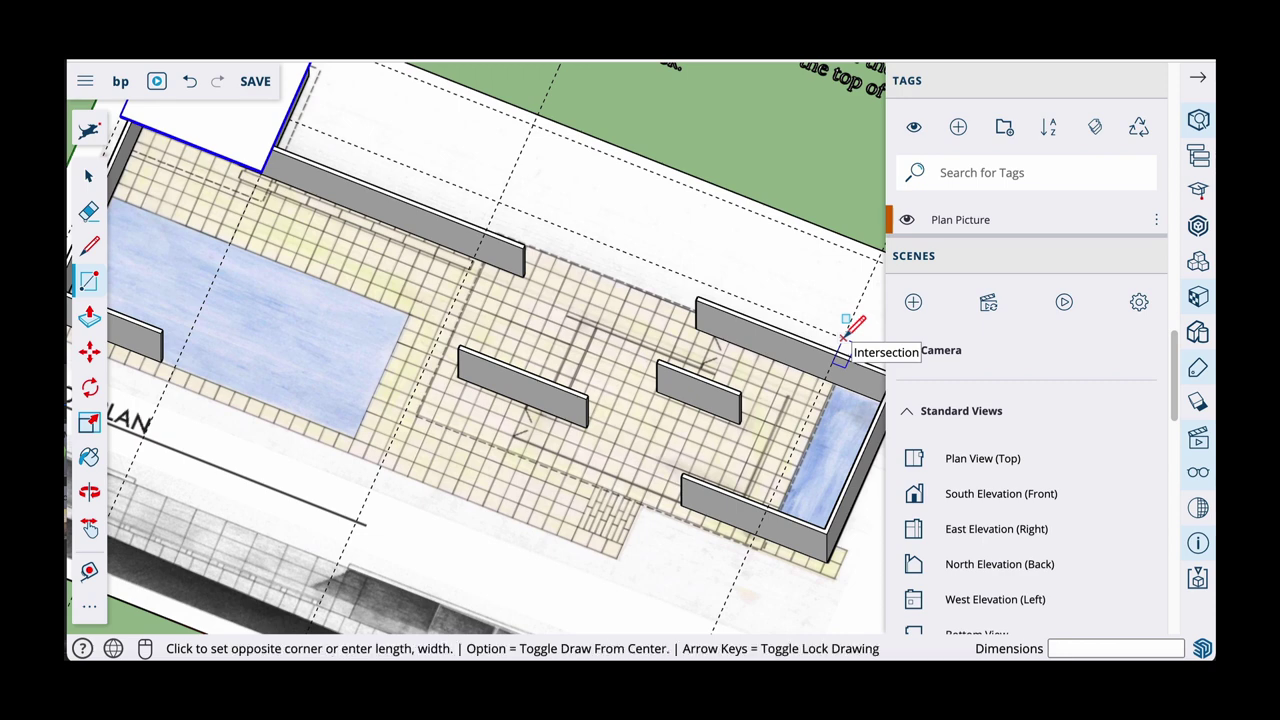
{"action": "left_click", "coordinate": [951, 463]}
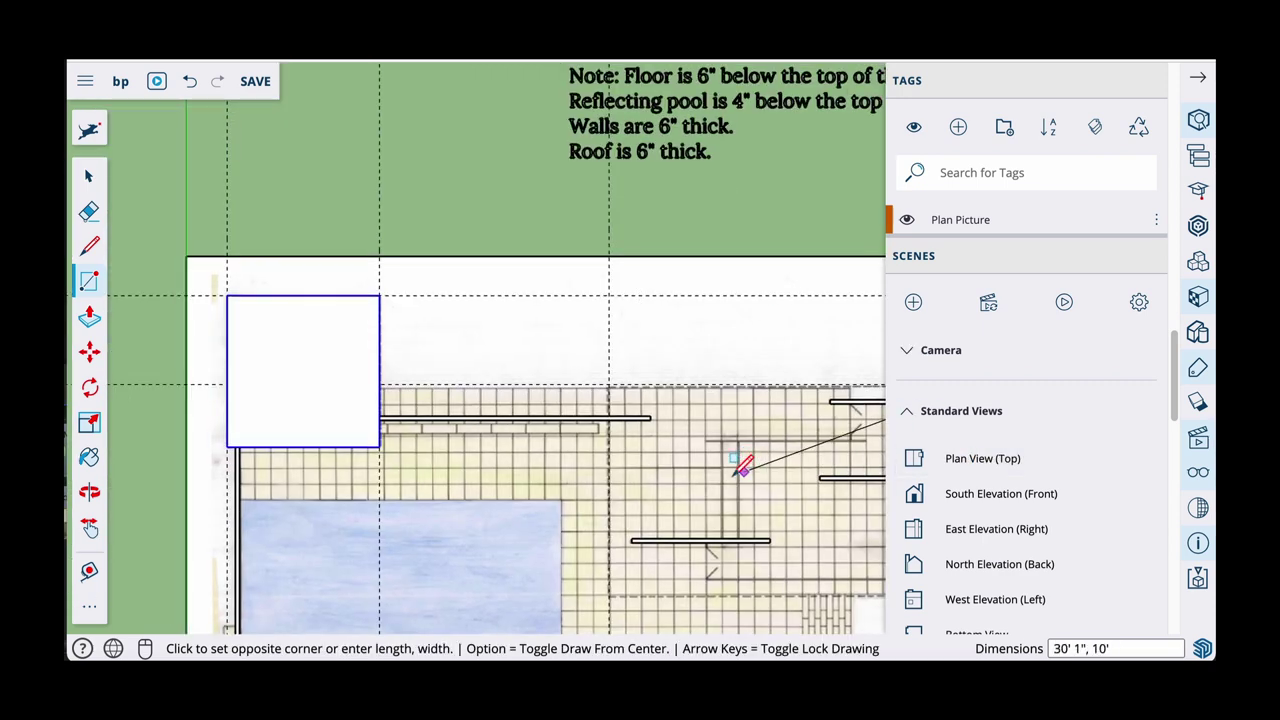
{"action": "scroll", "coordinate": [734, 474], "scroll_direction": "down", "scroll_amount": 2}
{"action": "middle_click_drag", "start_coordinate": [734, 474], "coordinate": [667, 308], "text": "shift"}
{"action": "scroll", "coordinate": [598, 372], "scroll_direction": "up", "scroll_amount": 2}
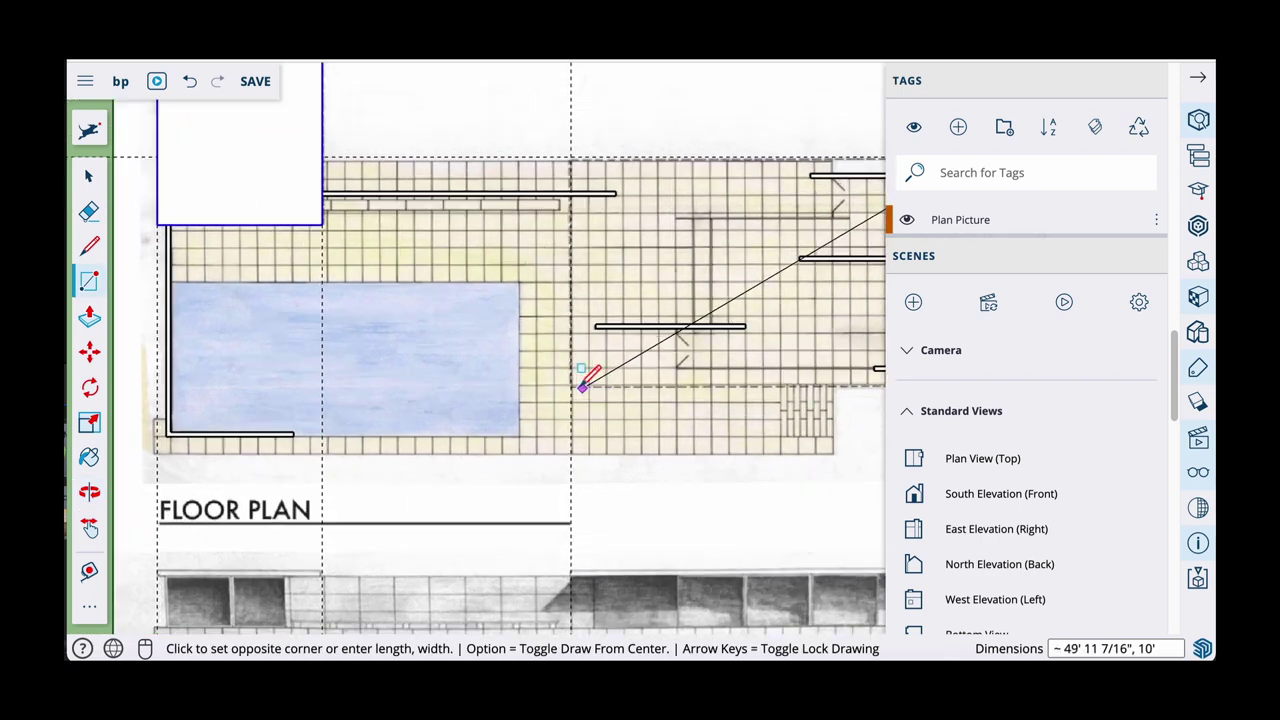
{"action": "scroll", "coordinate": [572, 385], "scroll_direction": "up", "scroll_amount": 2}
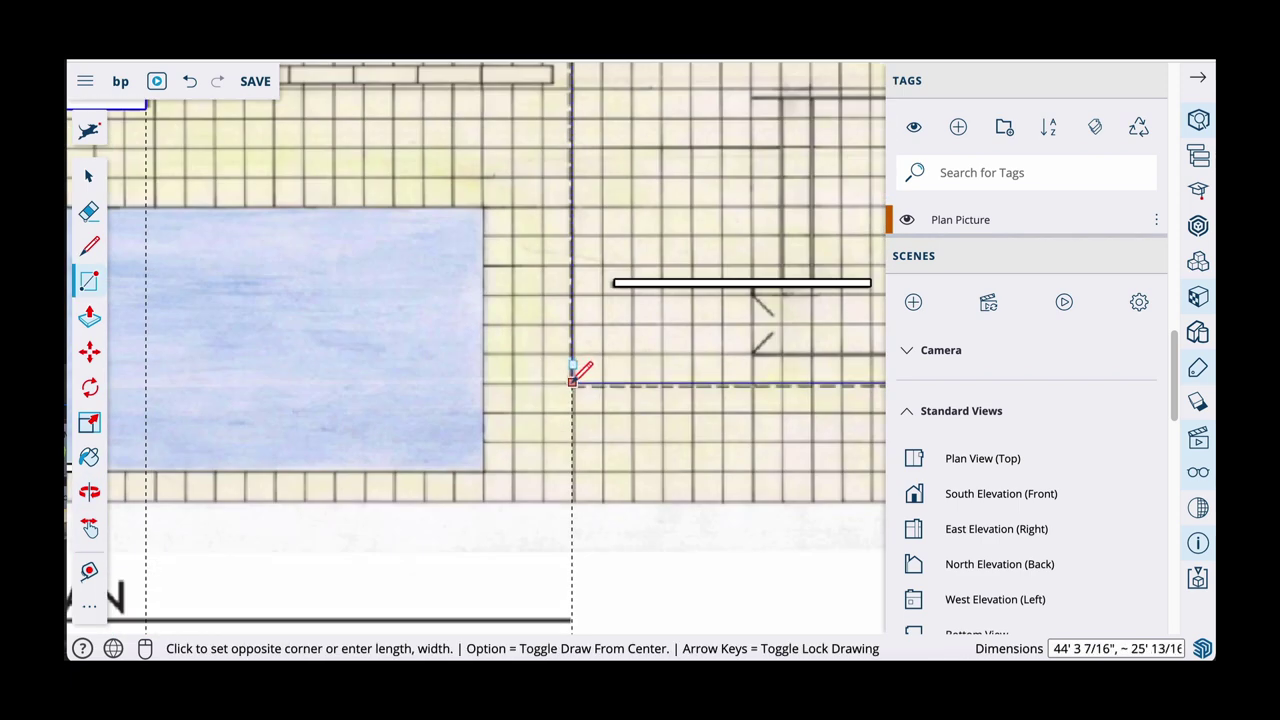
{"action": "scroll", "coordinate": [572, 385], "scroll_direction": "up", "scroll_amount": 2}
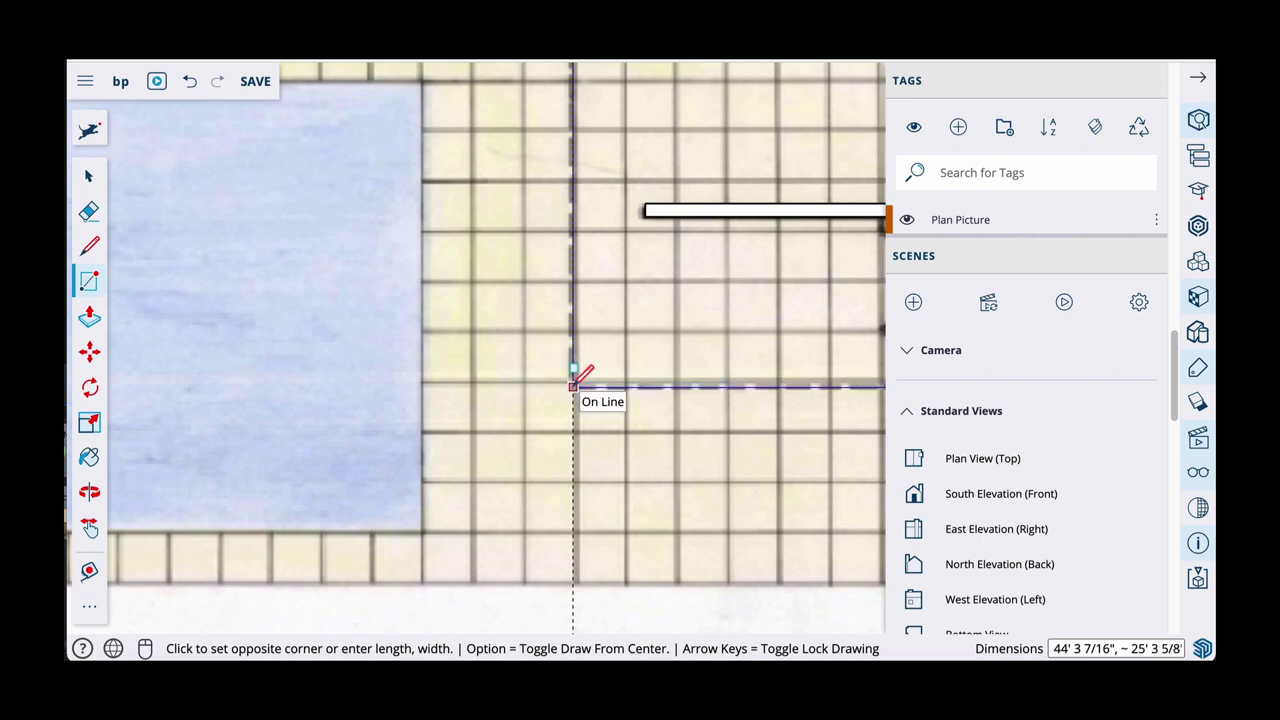
{"action": "left_click", "coordinate": [572, 385]}
{"action": "scroll", "coordinate": [580, 370], "scroll_direction": "down", "scroll_amount": 6}
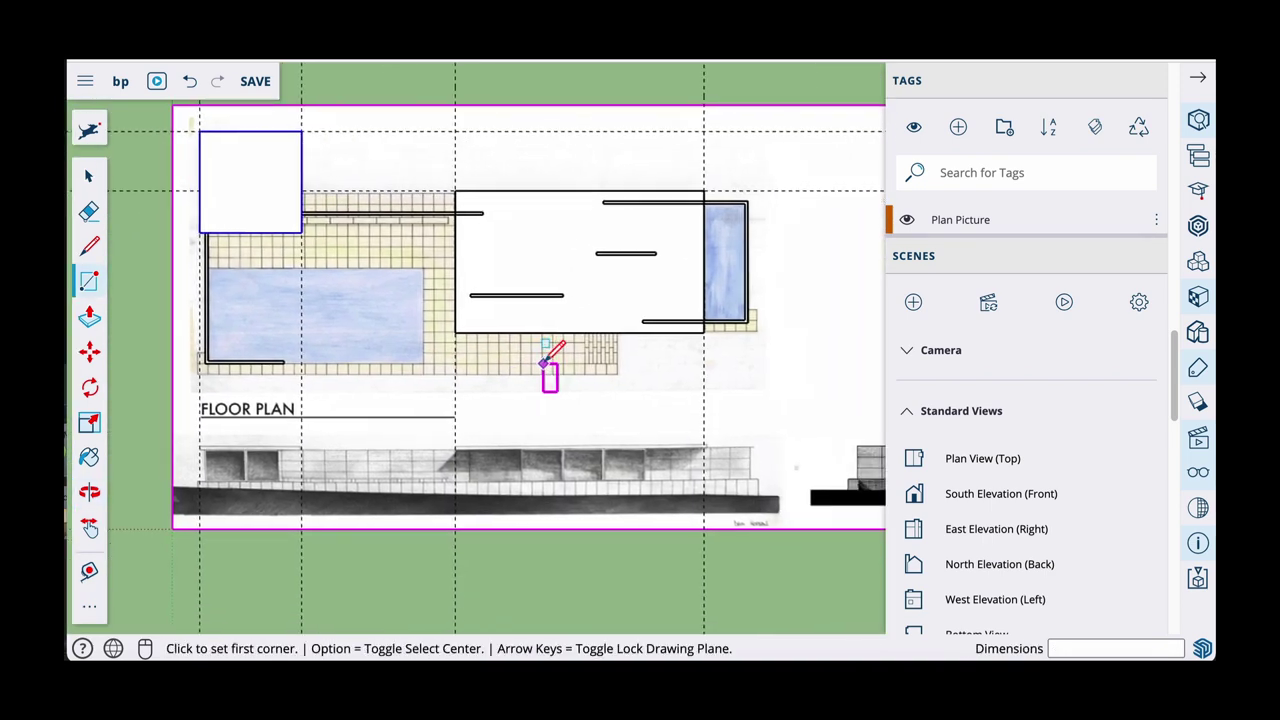
Push/Pull the large roof rectangle up to a thickness of 6"
{"action": "middle_click_drag", "start_coordinate": [694, 371], "coordinate": [695, 395]}
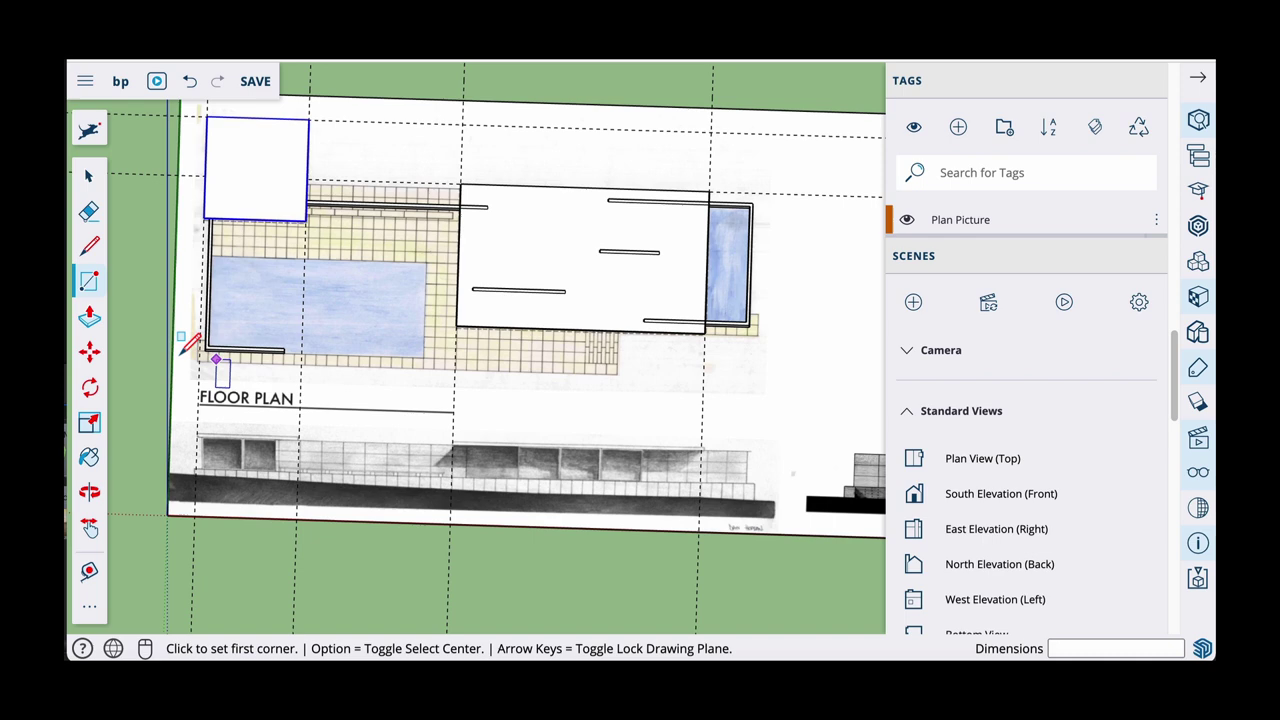
{"action": "left_click", "coordinate": [89, 318]}
{"action": "middle_click_drag", "start_coordinate": [460, 386], "coordinate": [596, 266]}
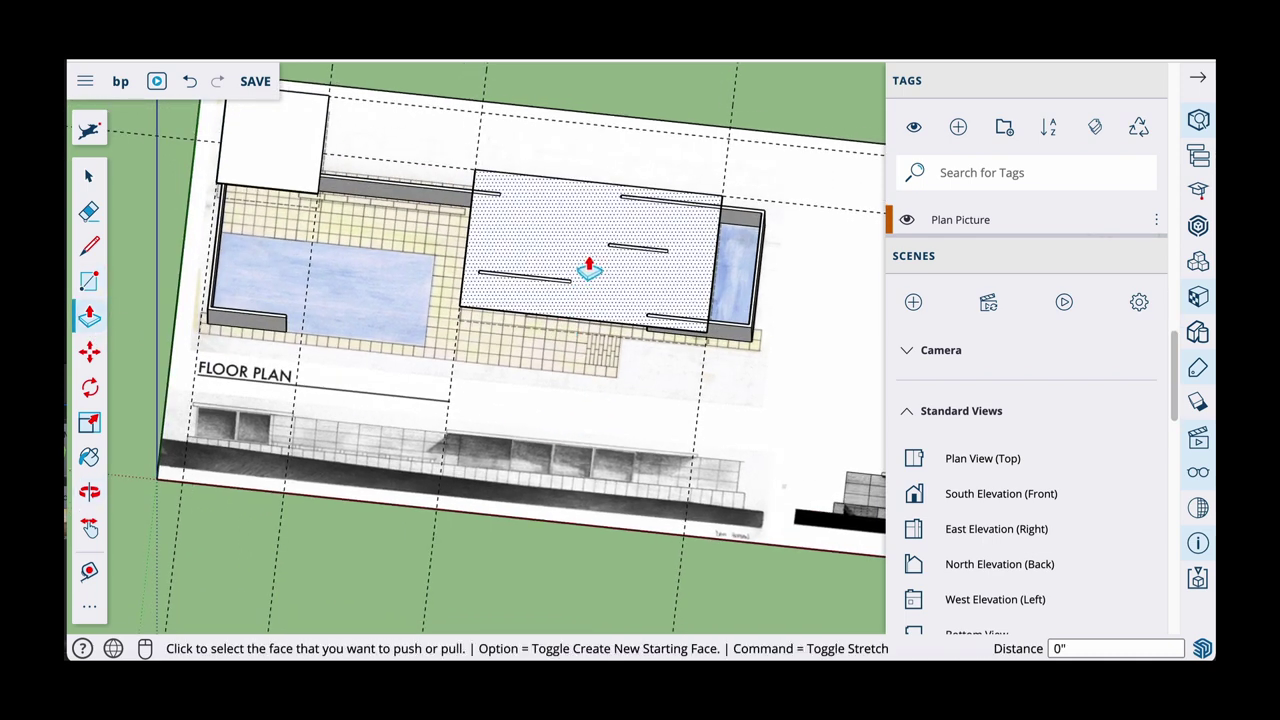
{"action": "left_click", "coordinate": [589, 268]}
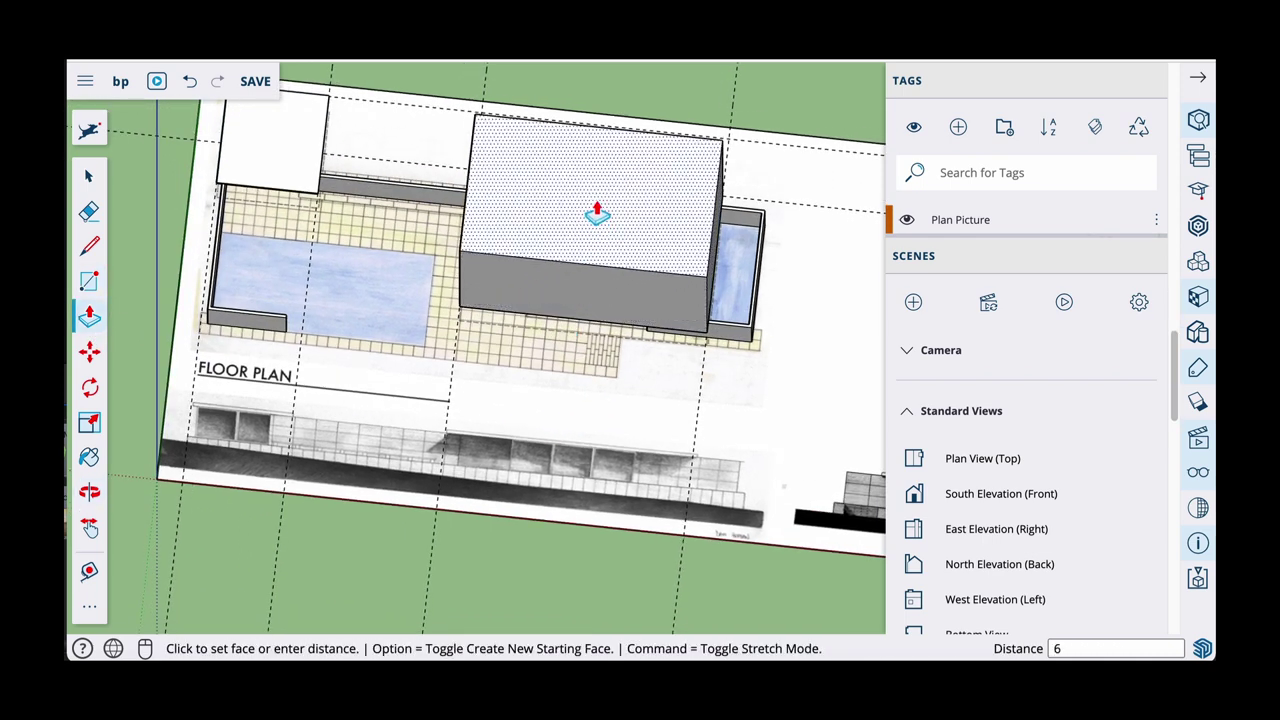
{"action": "type", "text": "6"}
{"action": "key", "text": "Return"}
Select the whole large roof slab and make it a group
{"action": "key", "text": "space"}
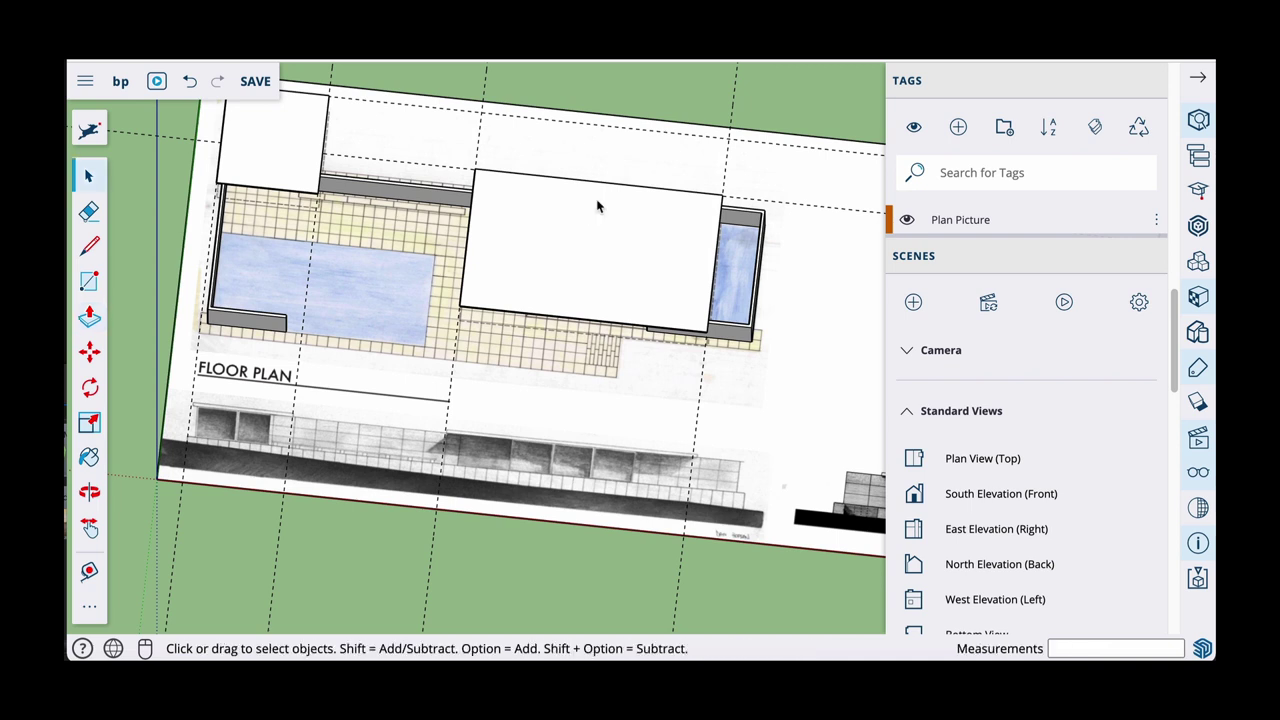
{"action": "left_click", "coordinate": [587, 292]}
{"action": "right_click", "coordinate": [586, 289]}
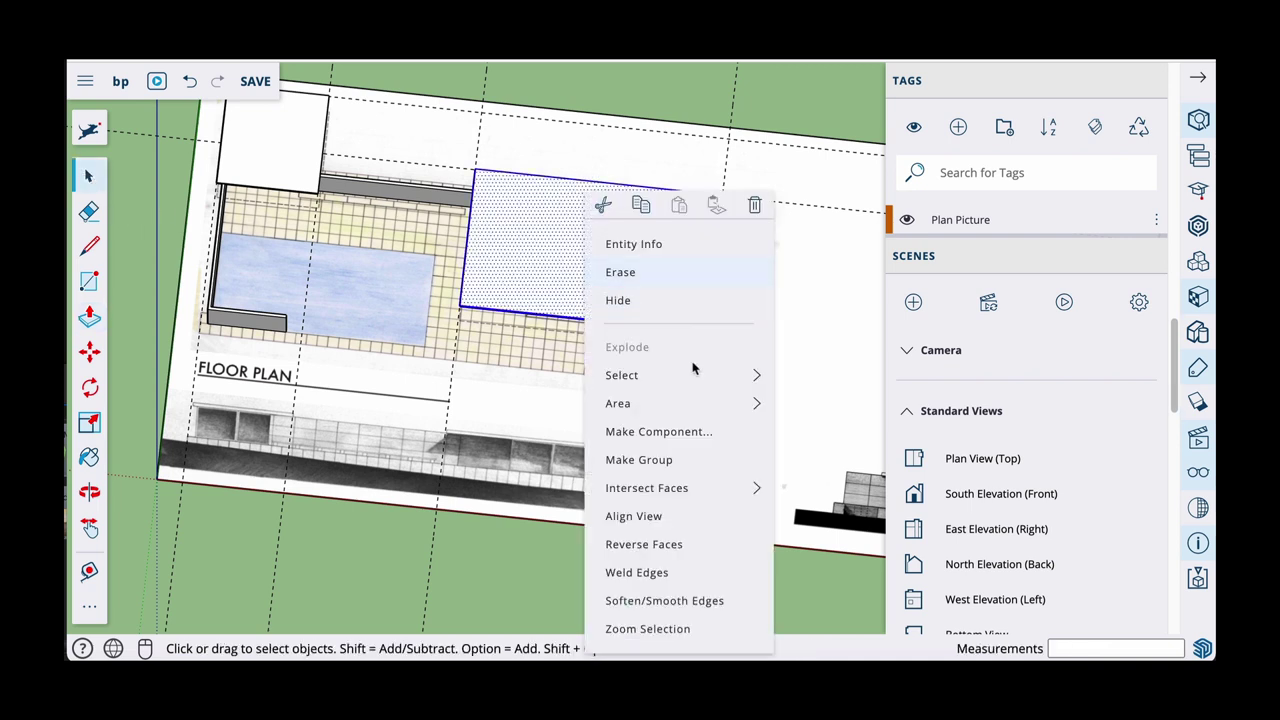
{"action": "left_click", "coordinate": [638, 459]}
Delete all guides from the model and hide the Plan Picture tag
{"action": "scroll", "coordinate": [697, 374], "scroll_direction": "down", "scroll_amount": 3}
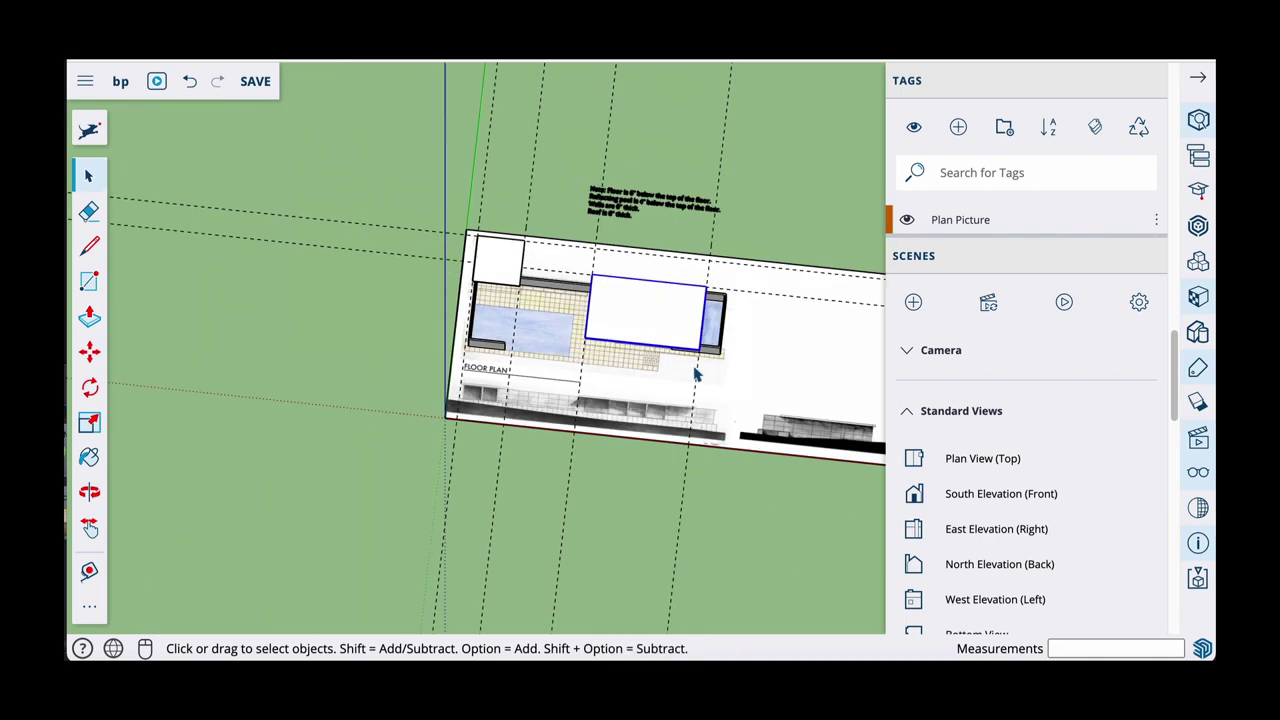
{"action": "left_click", "coordinate": [1198, 476]}
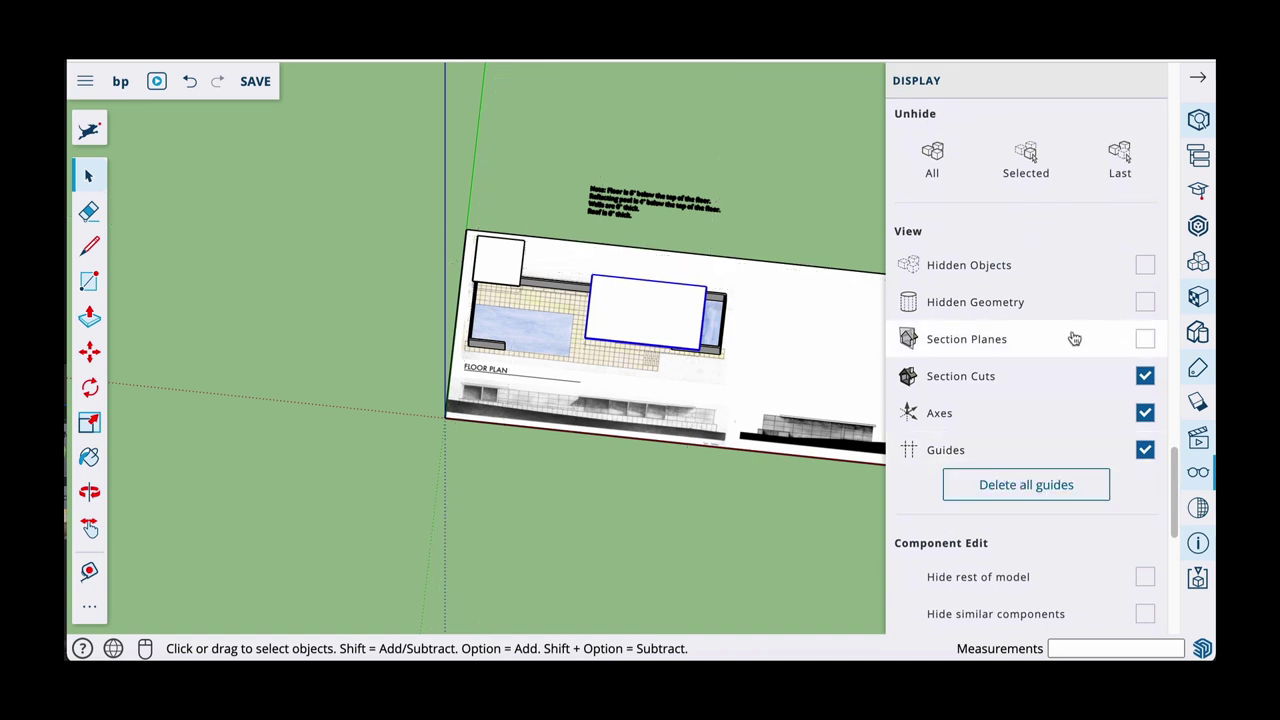
{"action": "scroll", "coordinate": [1072, 338], "scroll_direction": "up", "scroll_amount": 5}
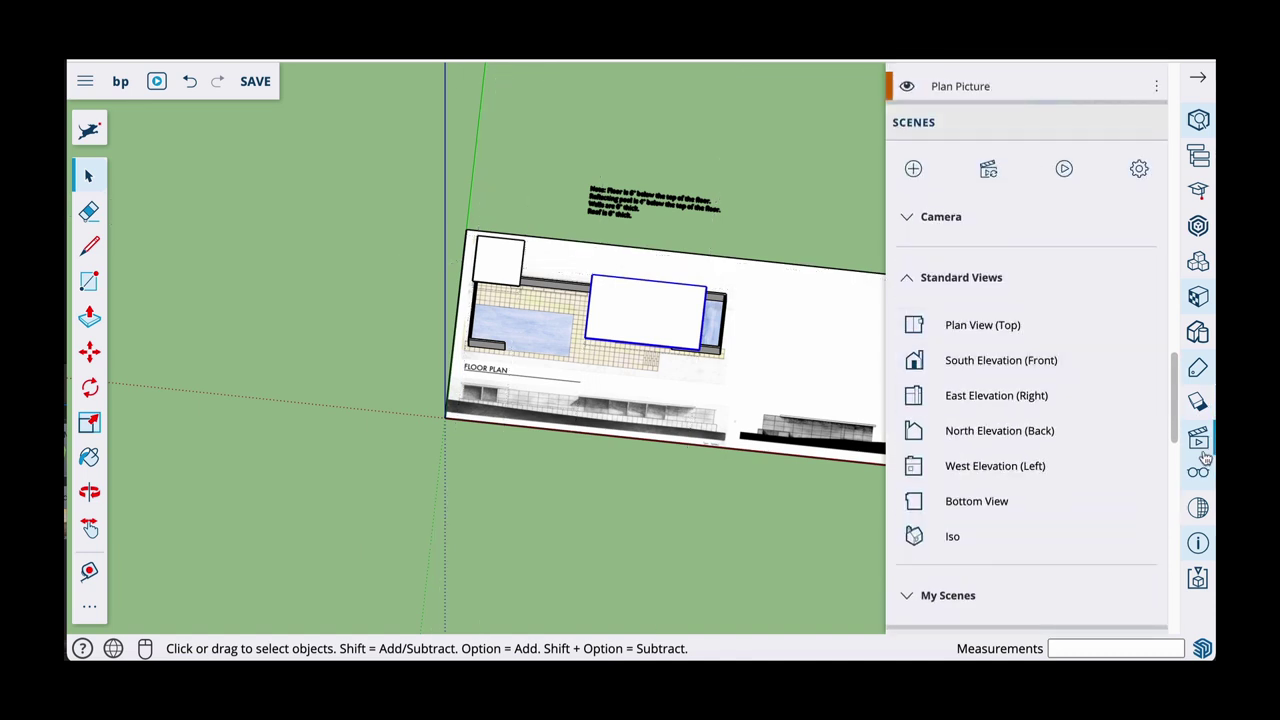
{"action": "left_click", "coordinate": [1196, 370]}
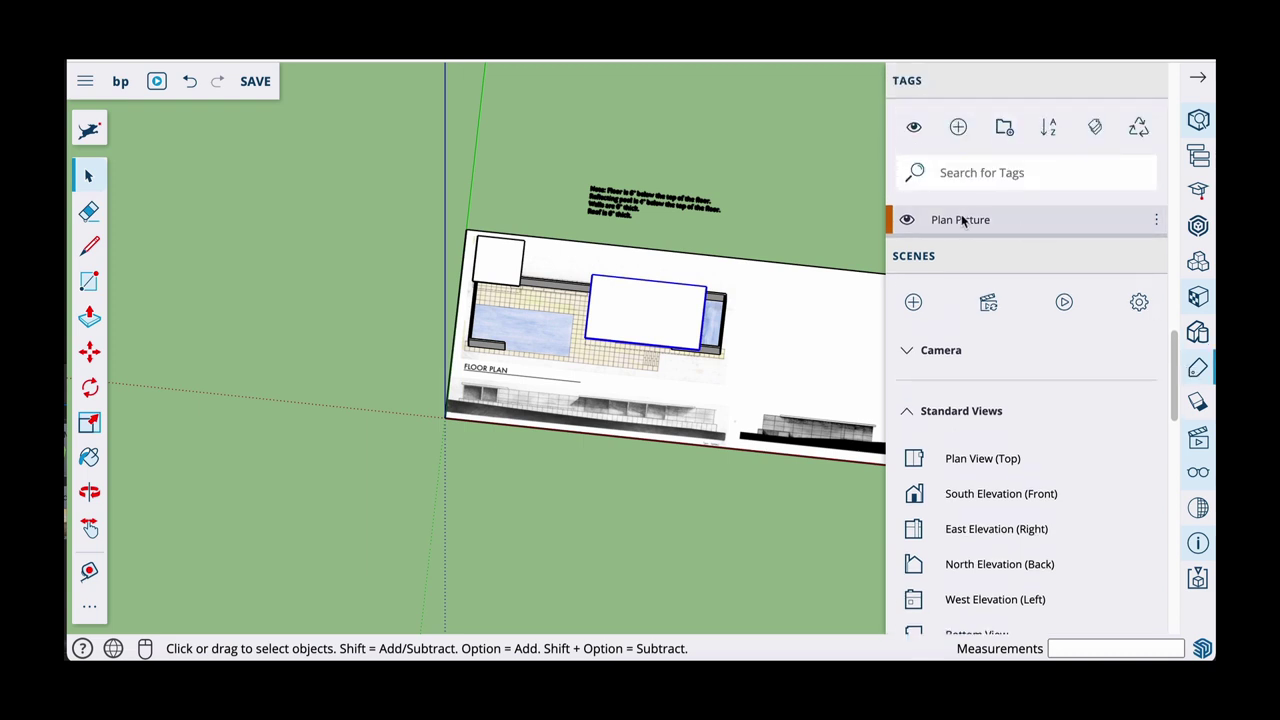
{"action": "left_click", "coordinate": [907, 221]}
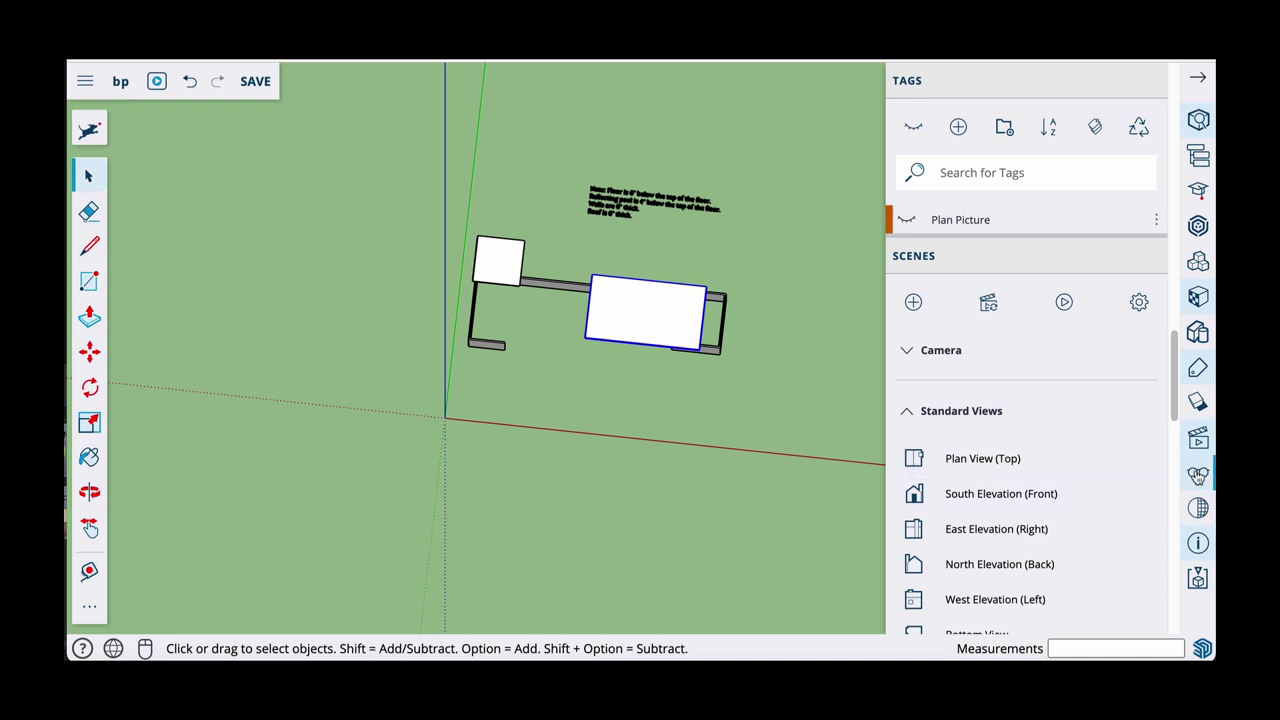
Unhide all hidden objects and inspect the assembled pavilion from low and high angles
{"action": "left_click", "coordinate": [1198, 477]}
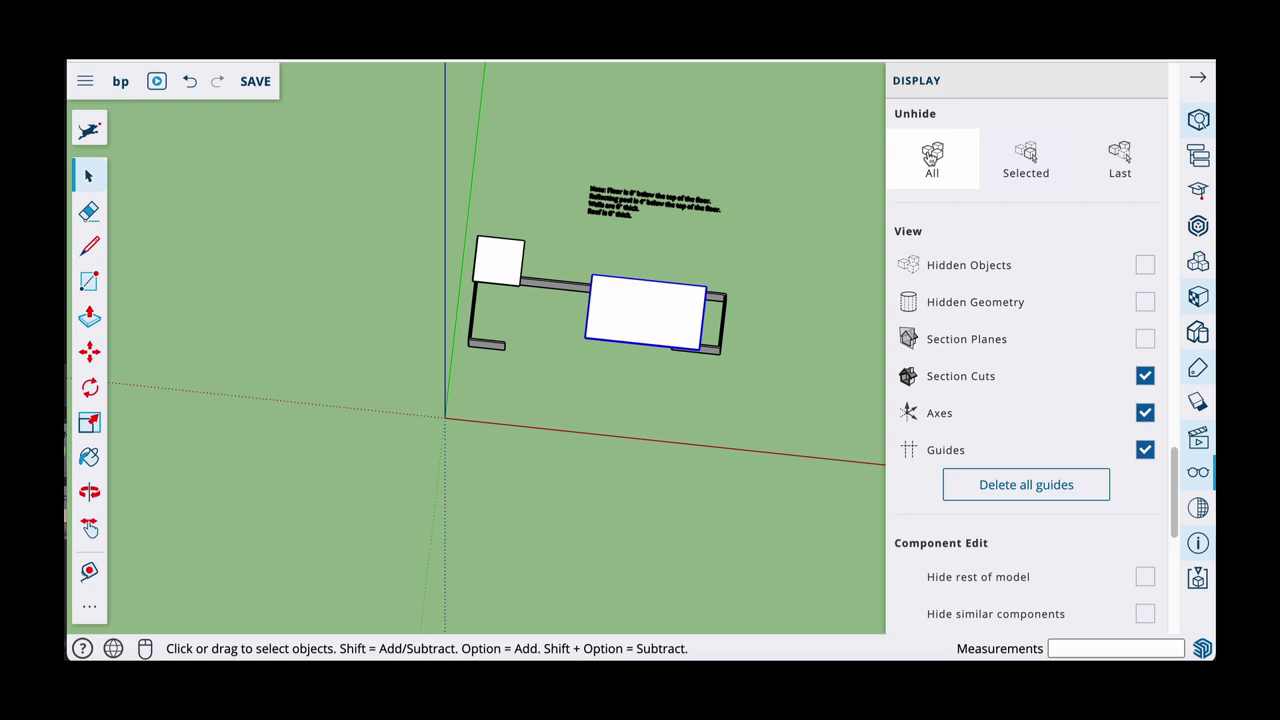
{"action": "left_click", "coordinate": [931, 156]}
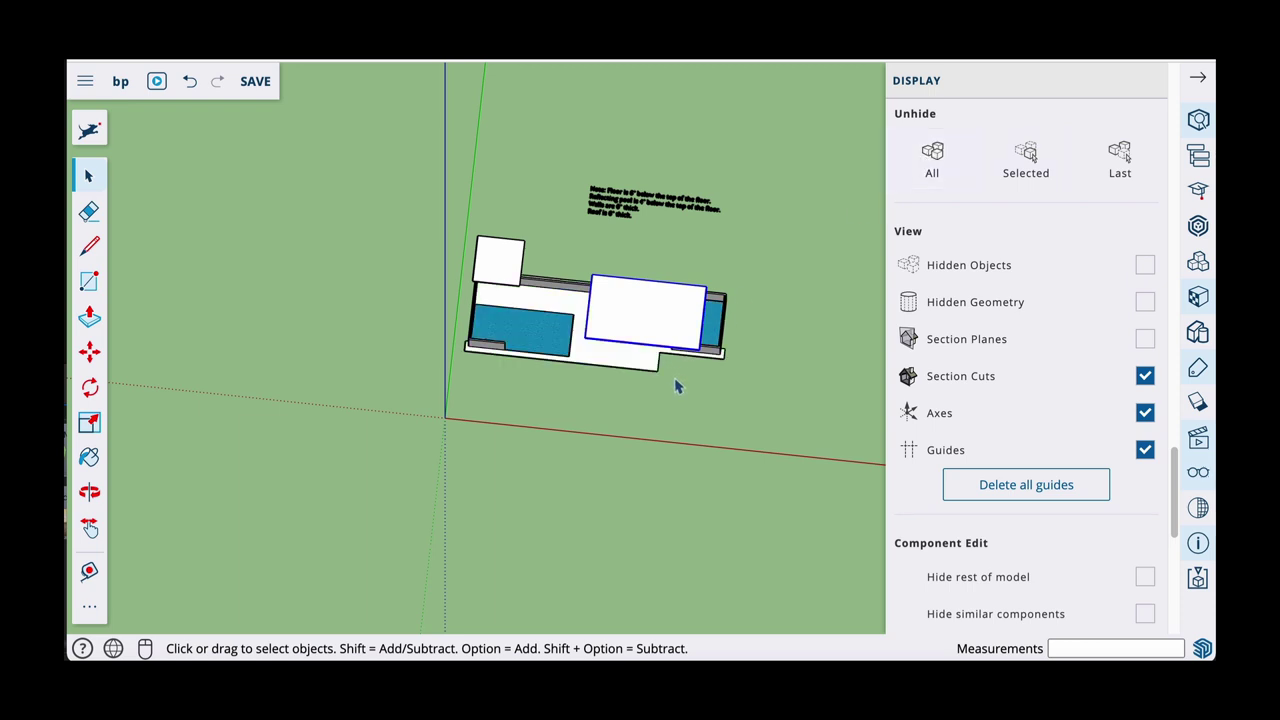
{"action": "middle_click_drag", "start_coordinate": [676, 386], "coordinate": [543, 203]}
{"action": "scroll", "coordinate": [630, 340], "scroll_direction": "up", "scroll_amount": 5}
{"action": "middle_click_drag", "start_coordinate": [637, 357], "coordinate": [660, 293]}
{"action": "scroll", "coordinate": [520, 338], "scroll_direction": "down", "scroll_amount": 3}
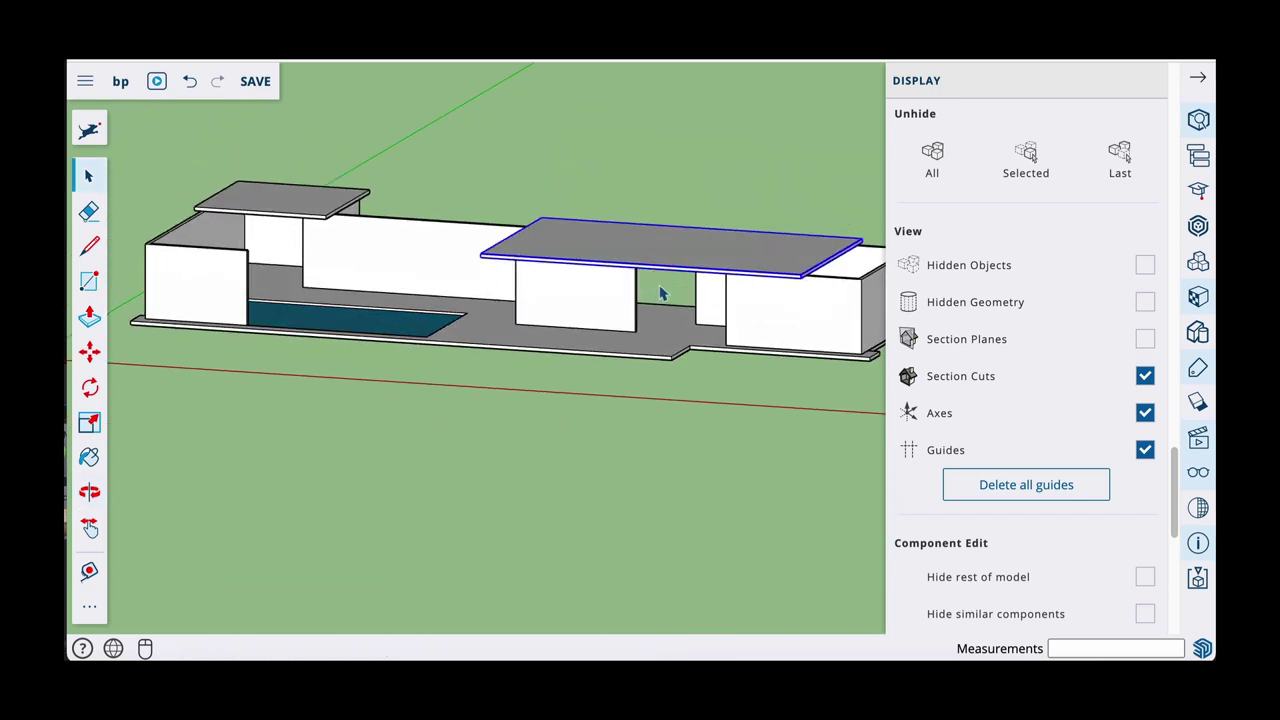
{"action": "middle_click_drag", "start_coordinate": [577, 297], "coordinate": [660, 429]}
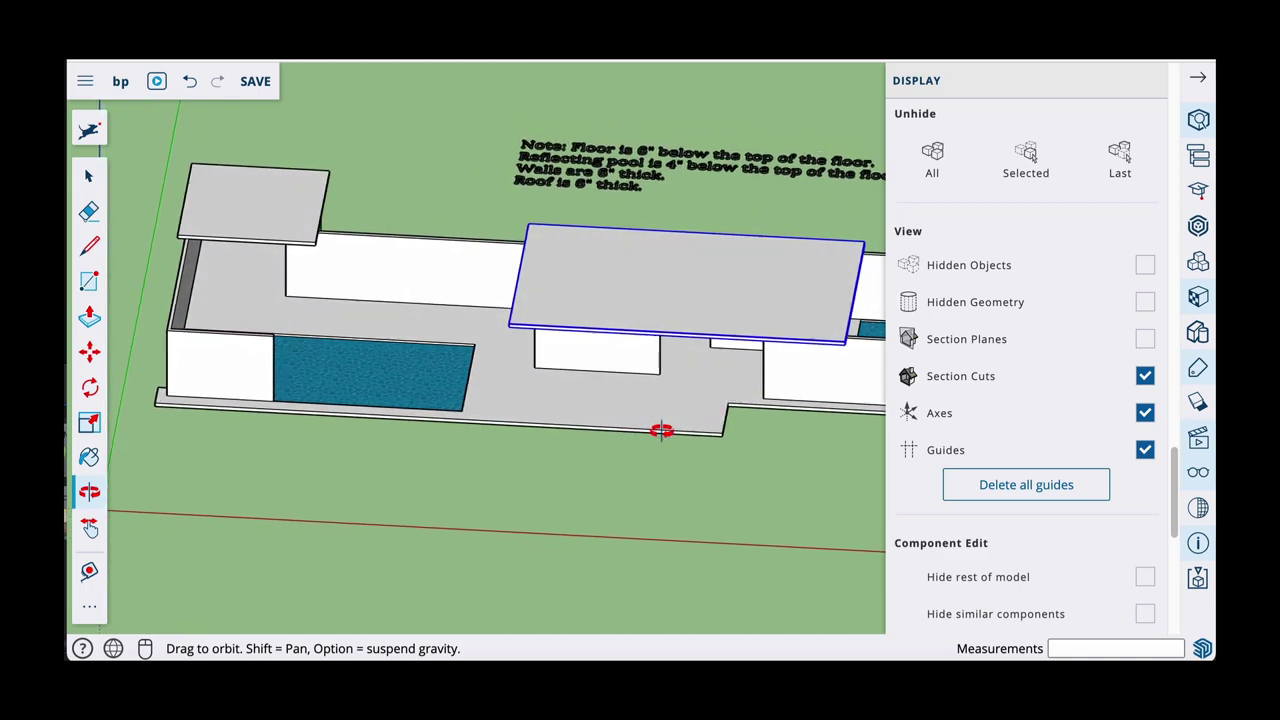